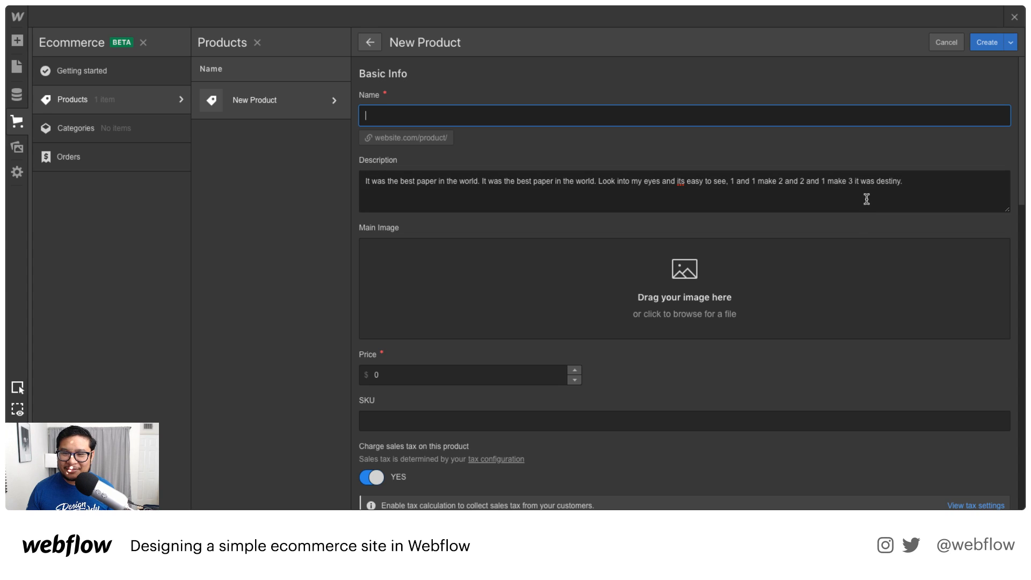
Cut the description text out of the draft product and discard the draft.
{"action": "triple_click", "coordinate": [864, 194]}
{"action": "key", "text": "ctrl+c"}
{"action": "key", "text": "BackSpace"}
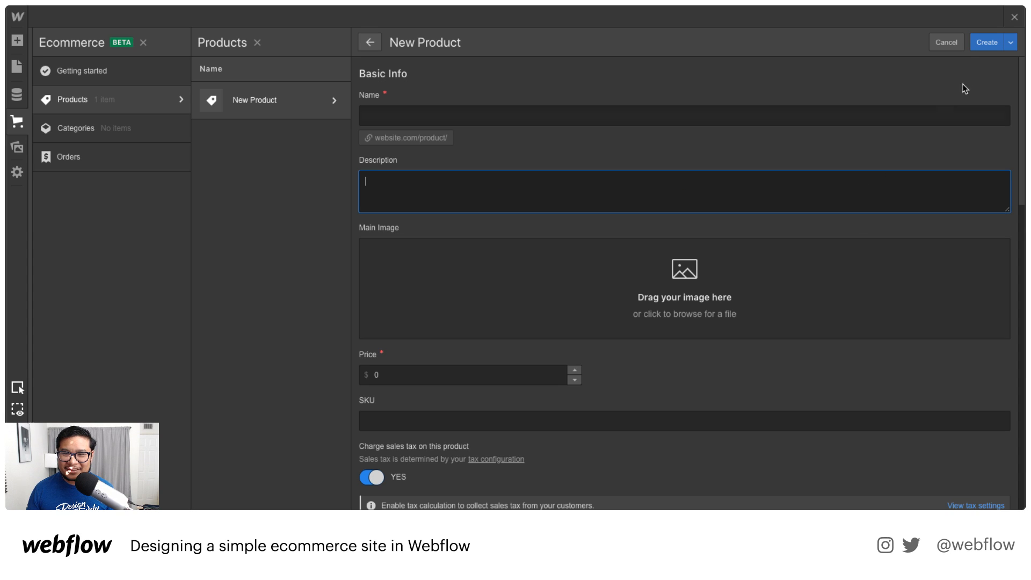
{"action": "left_click", "coordinate": [946, 42]}
{"action": "left_click", "coordinate": [617, 296]}
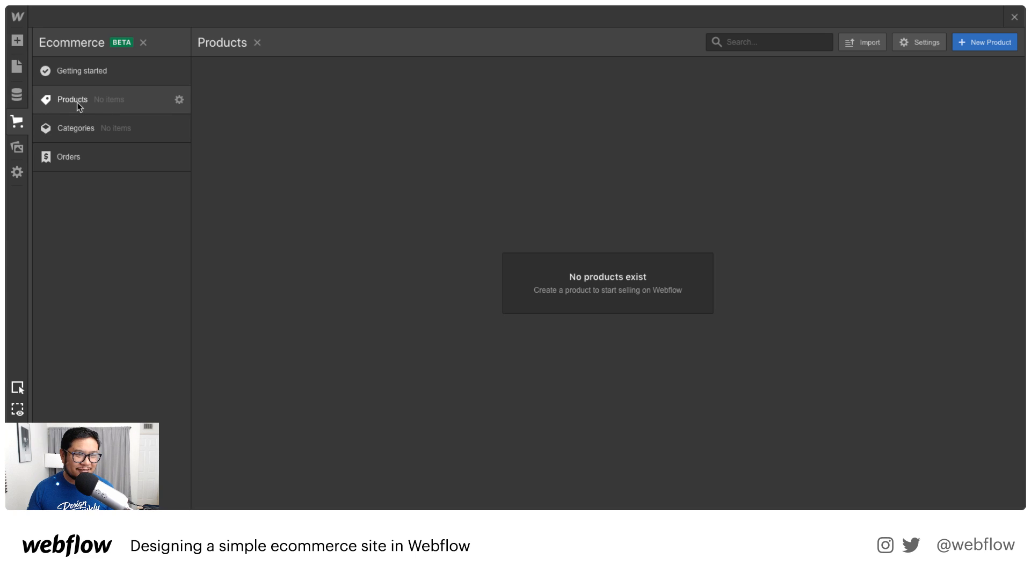
Start a new product and name it "The great paper ever made. Tribute.".
{"action": "left_click", "coordinate": [977, 47]}
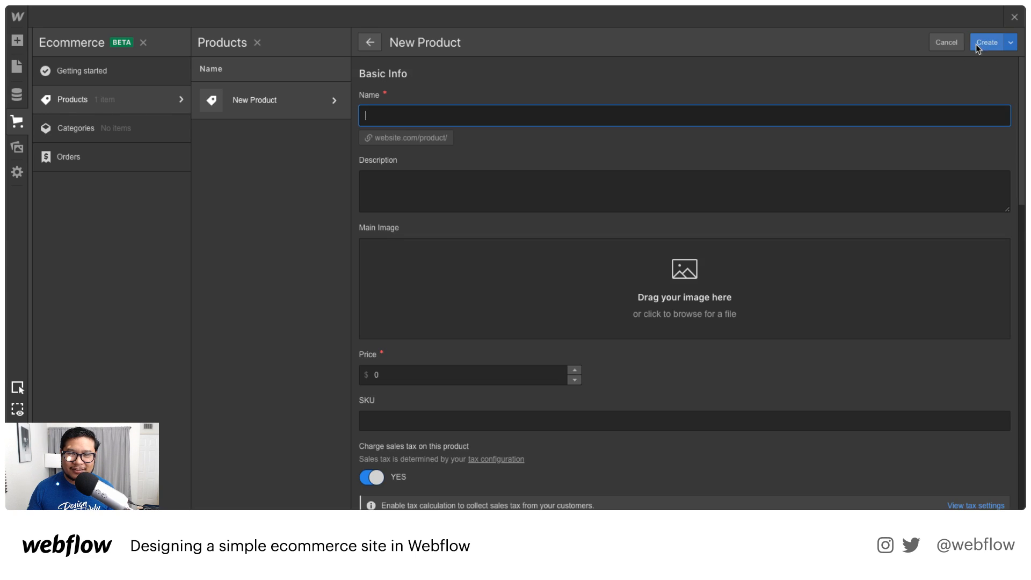
{"action": "key", "text": "ctrl+v"}
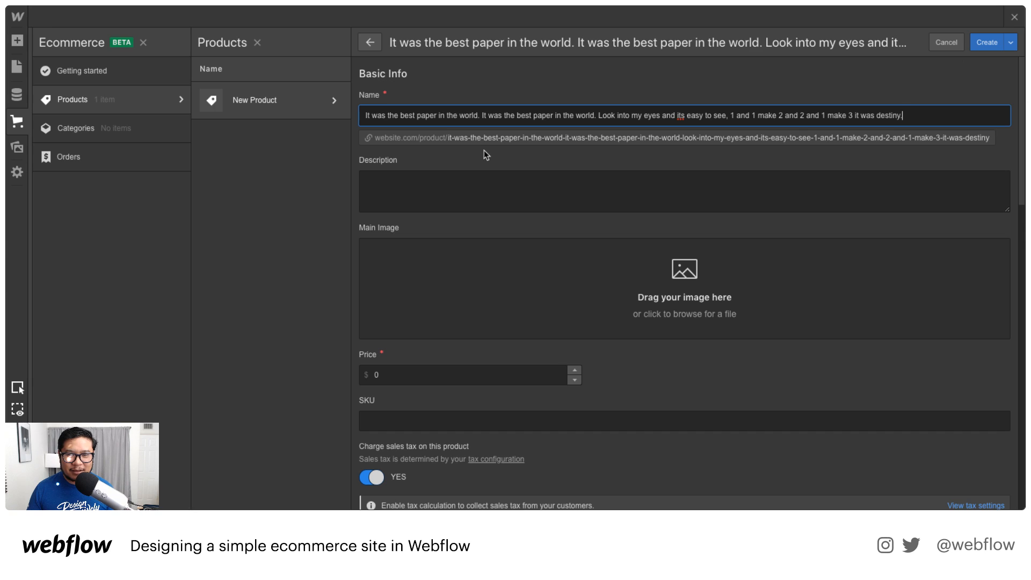
{"action": "key", "text": "ctrl+a"}
{"action": "key", "text": "ctrl+c"}
{"action": "key", "text": "BackSpace"}
{"action": "type", "text": "The grea"}
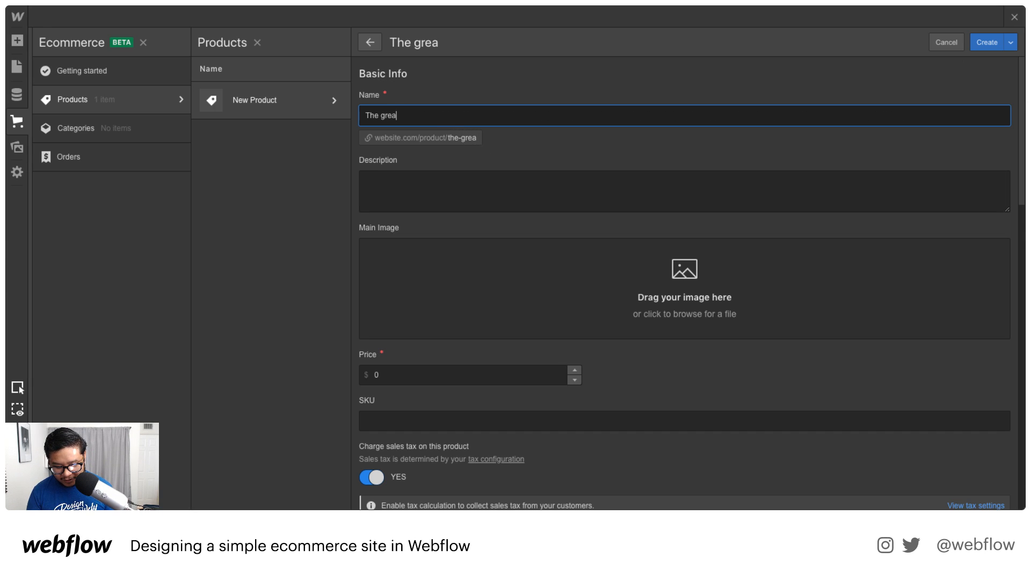
{"action": "type", "text": "t paper ever ma"}
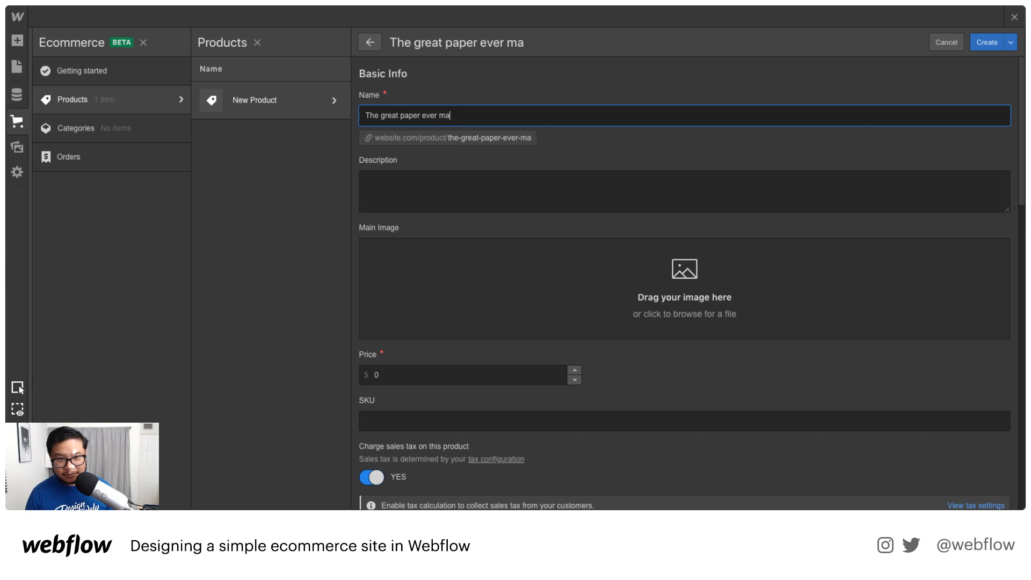
{"action": "type", "text": "de. T"}
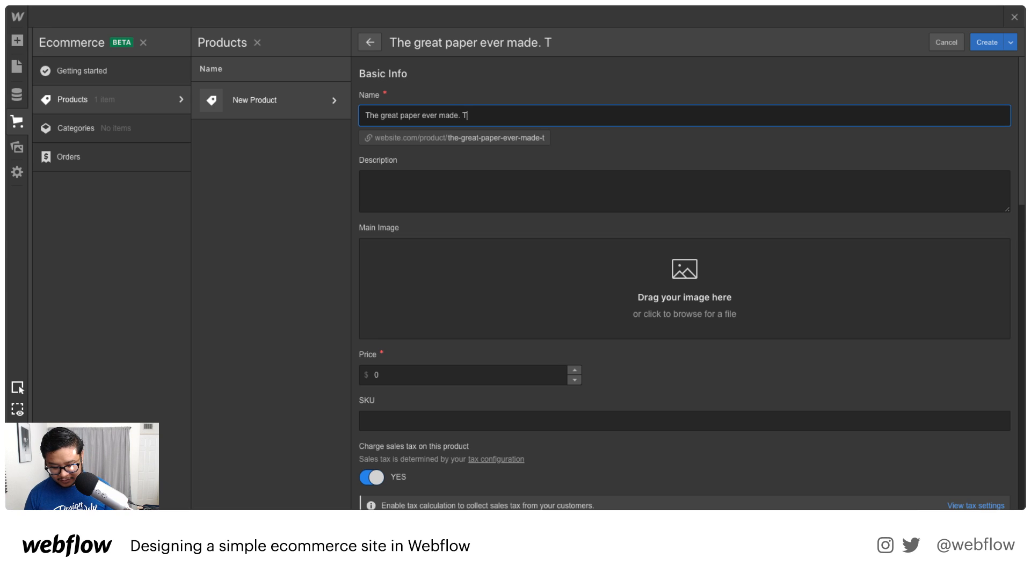
{"action": "type", "text": "ribute."}
Paste the copied text as the description, correcting "its" to "it's", and add IMG_20181126_124227.jpg as the main image.
{"action": "left_click", "coordinate": [423, 180]}
{"action": "key", "text": "ctrl+v"}
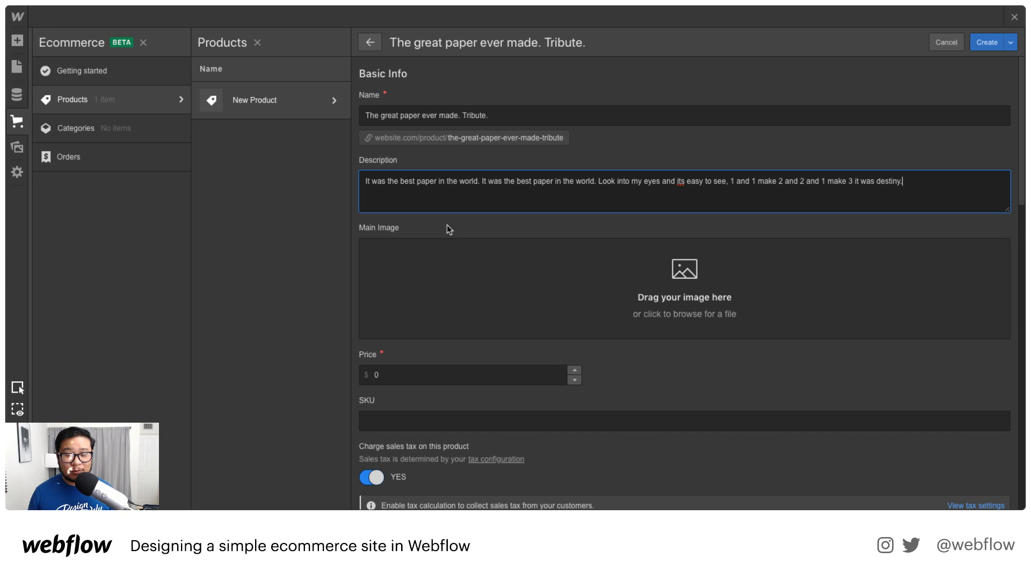
{"action": "left_click", "coordinate": [680, 184]}
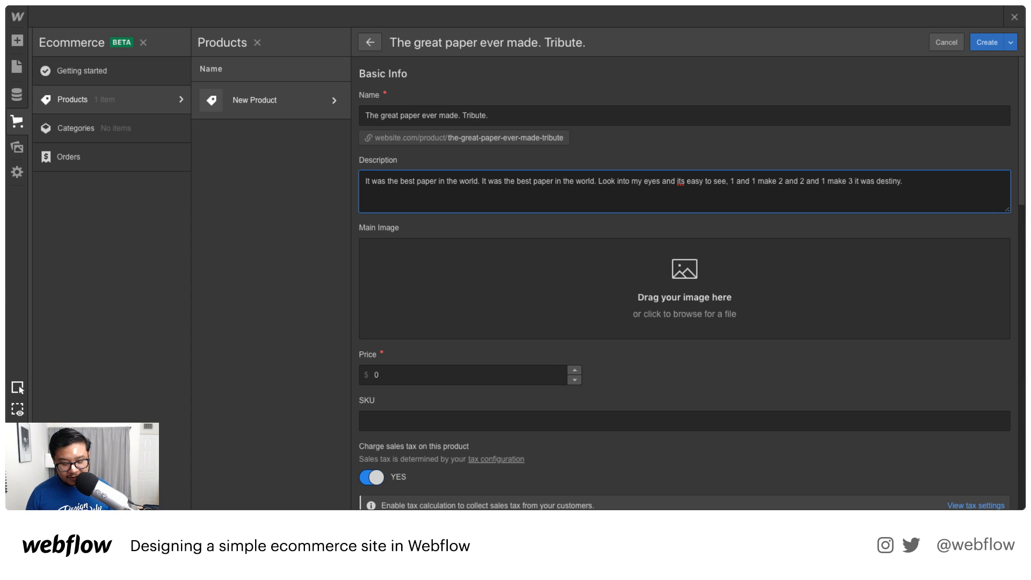
{"action": "type", "text": "'"}
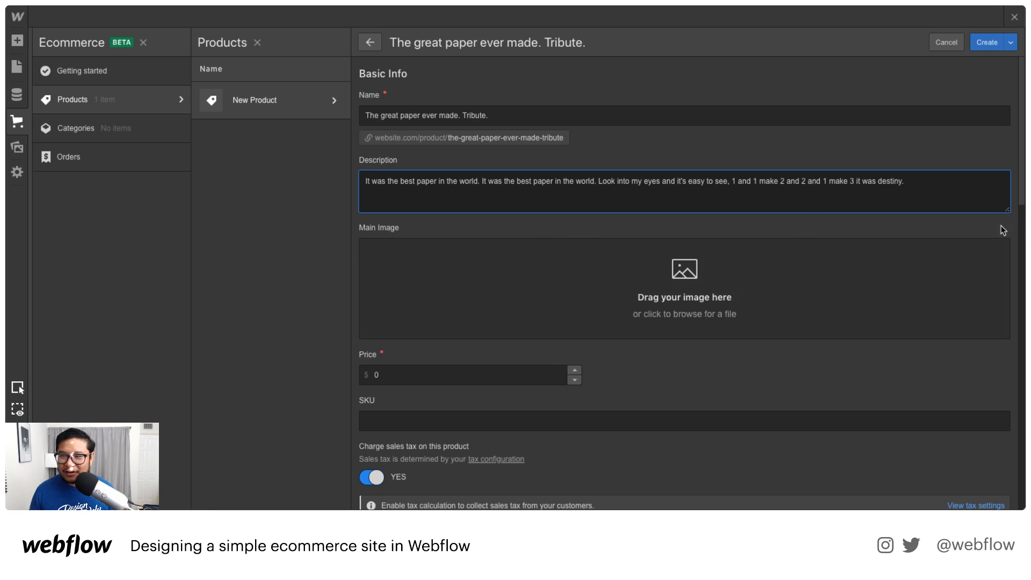
{"action": "key", "text": "Tab"}
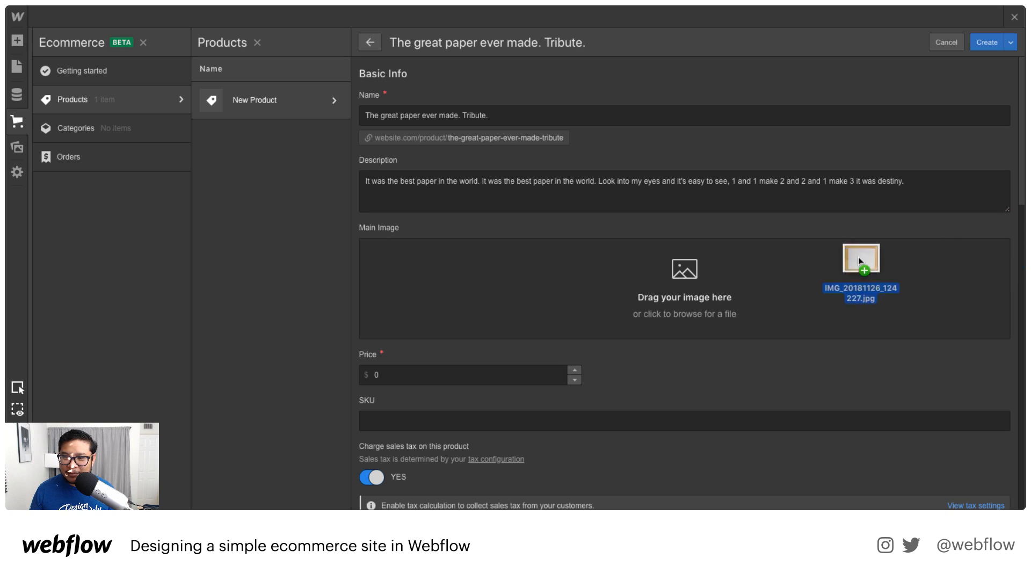
{"action": "left_click_drag", "start_coordinate": [858, 257], "coordinate": [659, 296]}
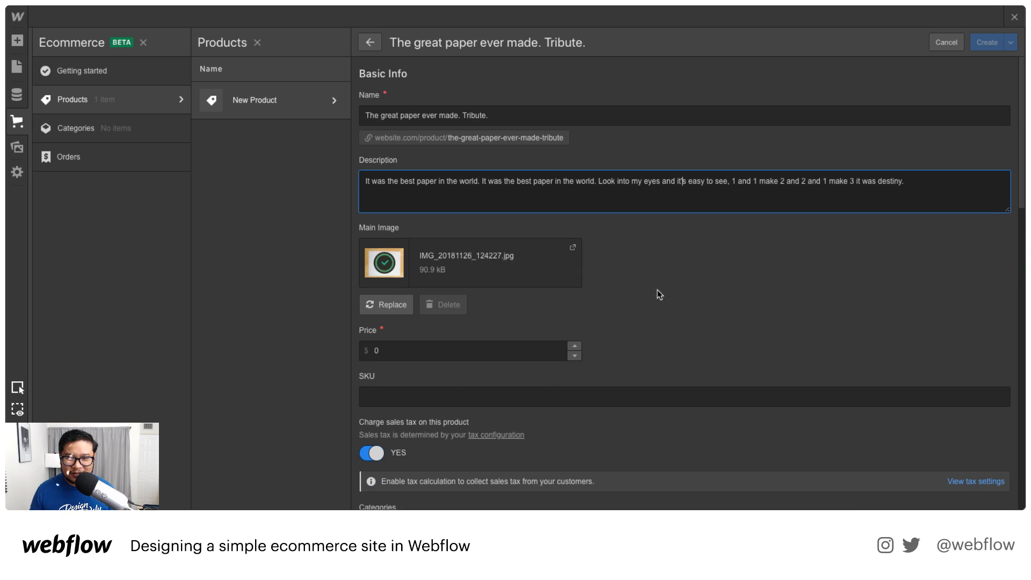
Change the product name to "The greatest paper ever made. Tribute.".
{"action": "double_click", "coordinate": [390, 116]}
{"action": "key", "text": "Right"}
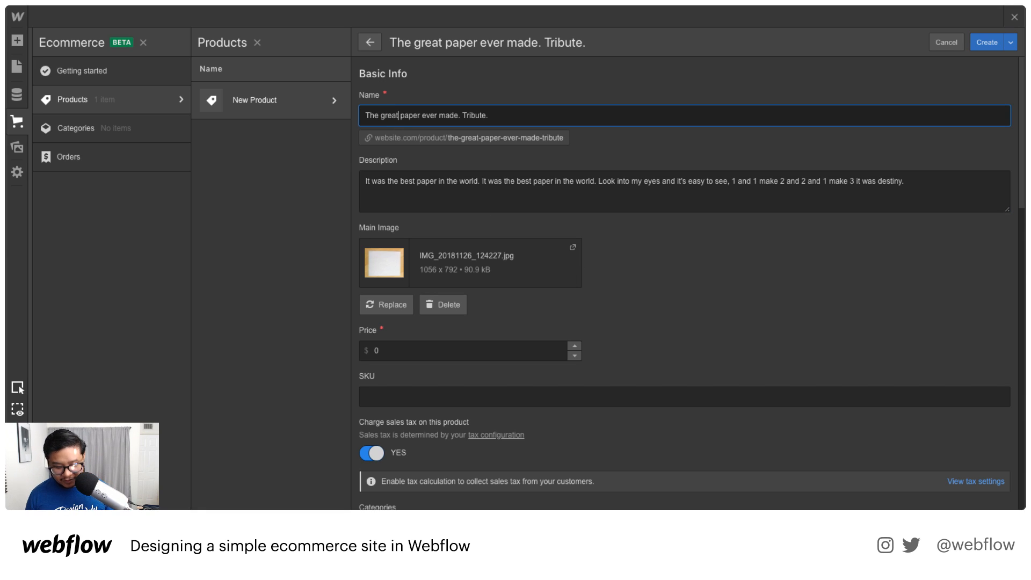
{"action": "type", "text": "est"}
{"action": "key", "text": "ctrl+a"}
{"action": "left_click", "coordinate": [522, 139]}
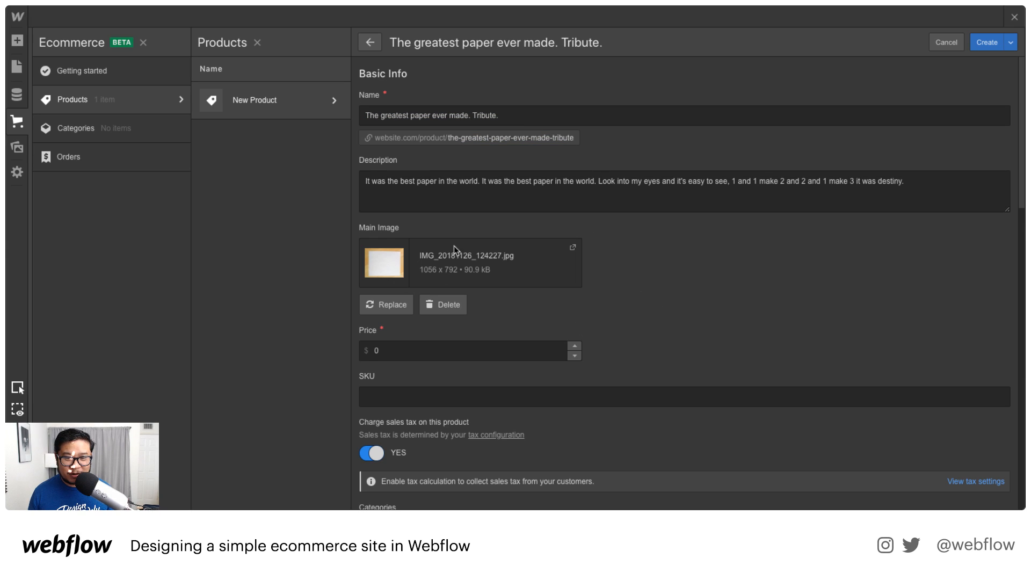
Append the sentence "This paper wins every round of rock paper scissor." to the product description.
{"action": "scroll", "coordinate": [626, 290], "scroll_direction": "down", "scroll_amount": 1}
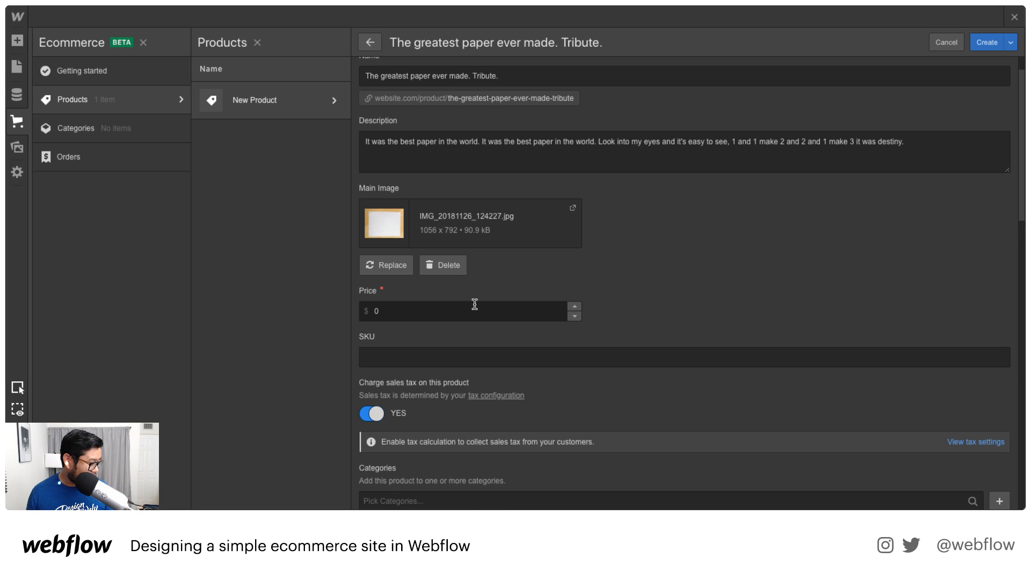
{"action": "left_click", "coordinate": [475, 304]}
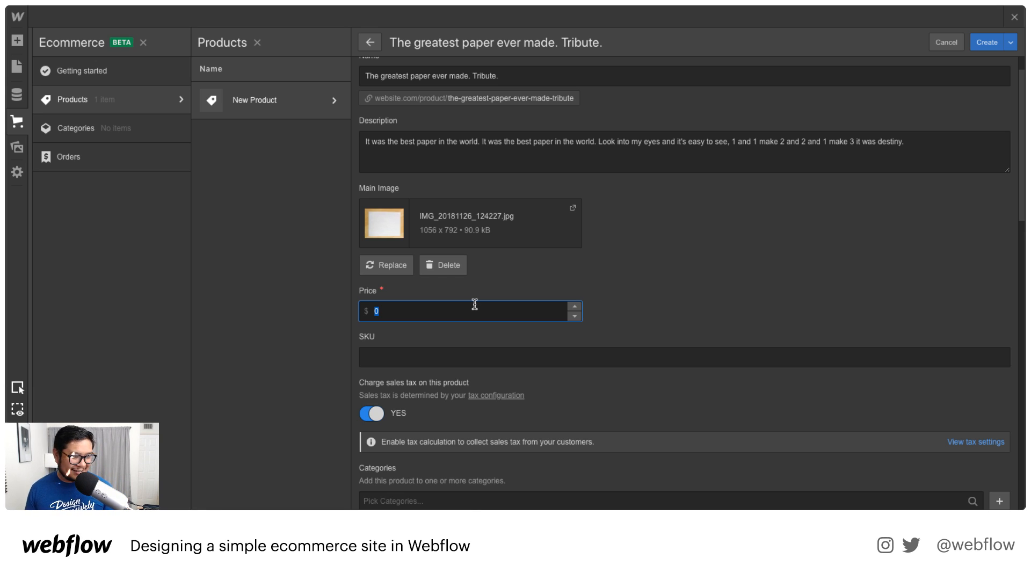
{"action": "left_click", "coordinate": [896, 169]}
{"action": "type", "text": "This paper wins every round of rock paper scissor"}
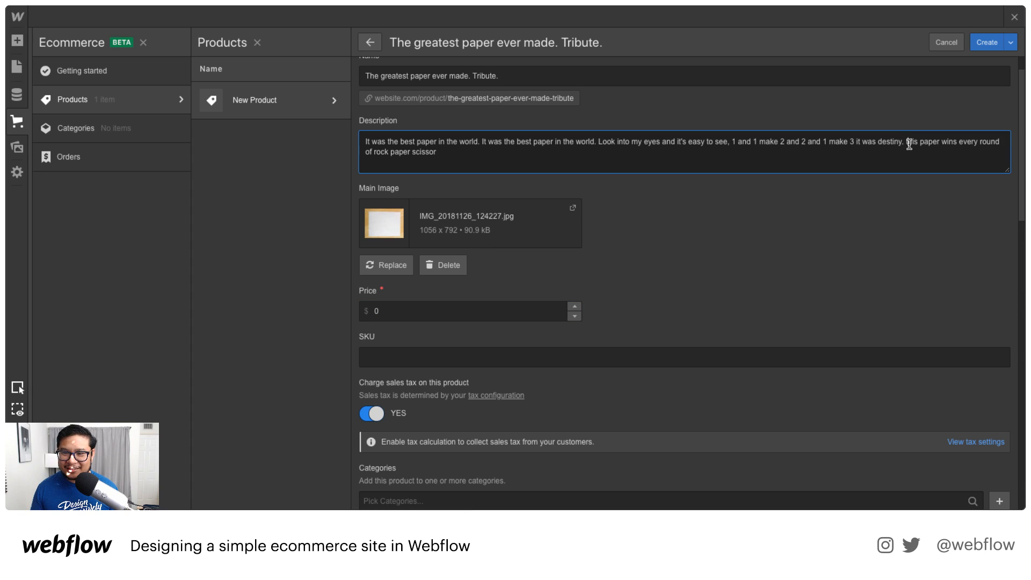
{"action": "type", "text": "T"}
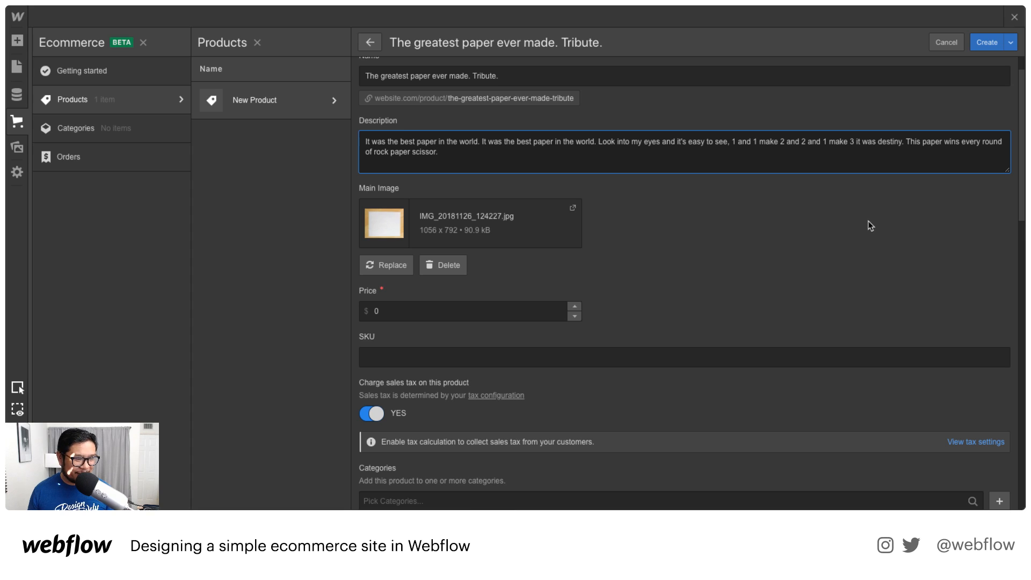
{"action": "left_click", "coordinate": [638, 267]}
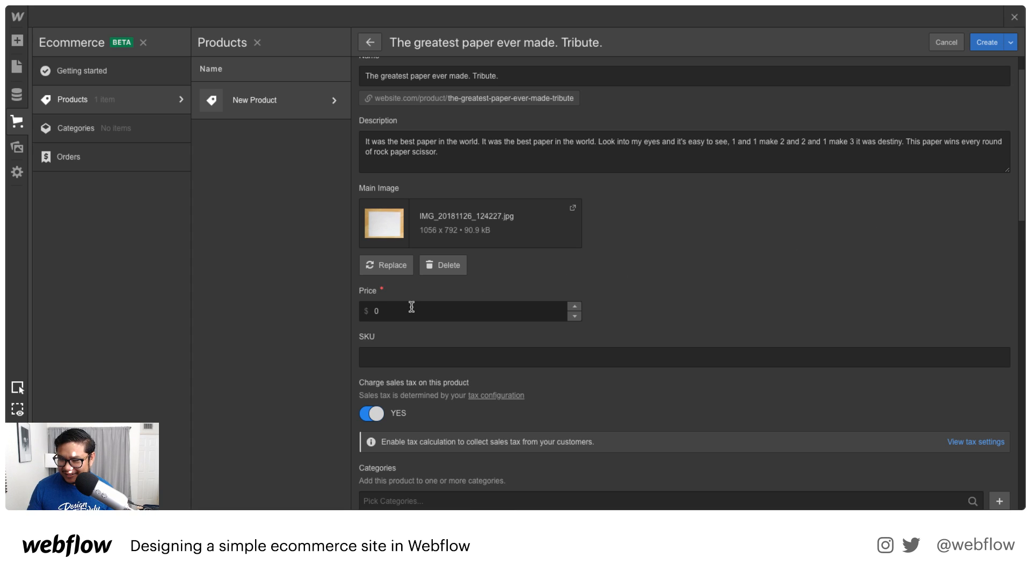
Set the product price to $9.99 and enable inventory tracking with a quantity of 1.
{"action": "left_click", "coordinate": [412, 309]}
{"action": "type", "text": "9.99"}
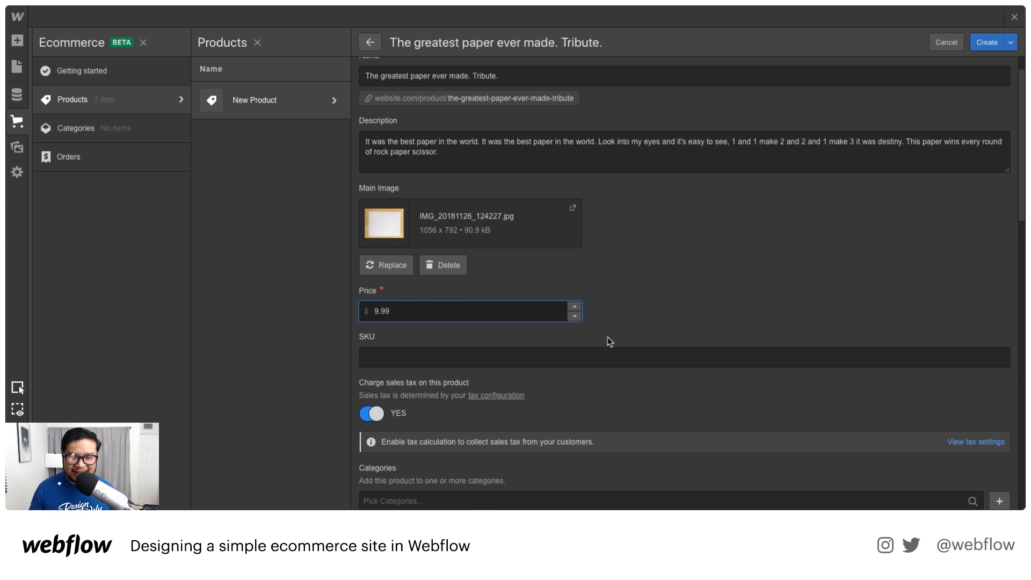
{"action": "scroll", "coordinate": [649, 328], "scroll_direction": "down", "scroll_amount": 2}
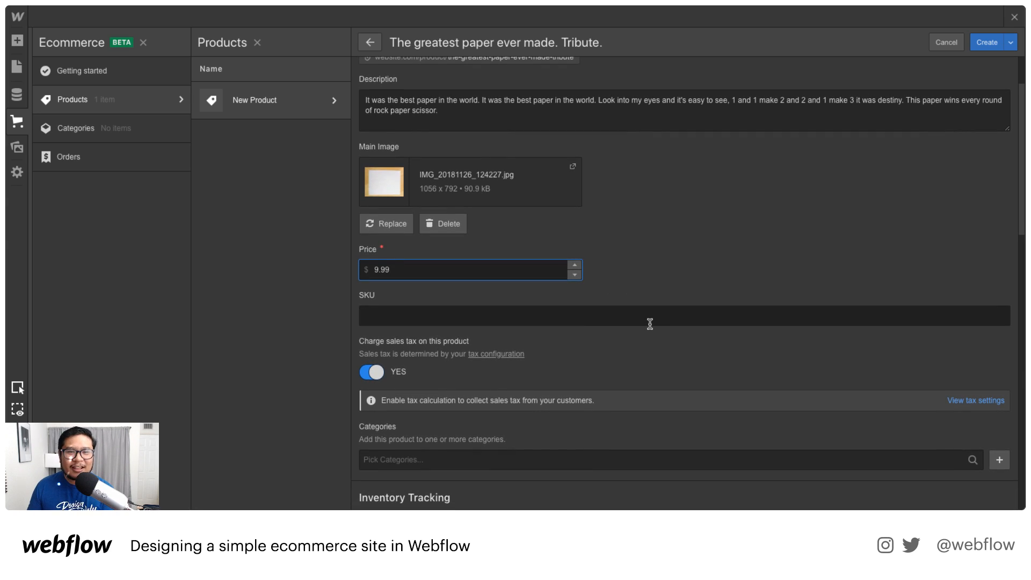
{"action": "scroll", "coordinate": [643, 344], "scroll_direction": "down", "scroll_amount": 1}
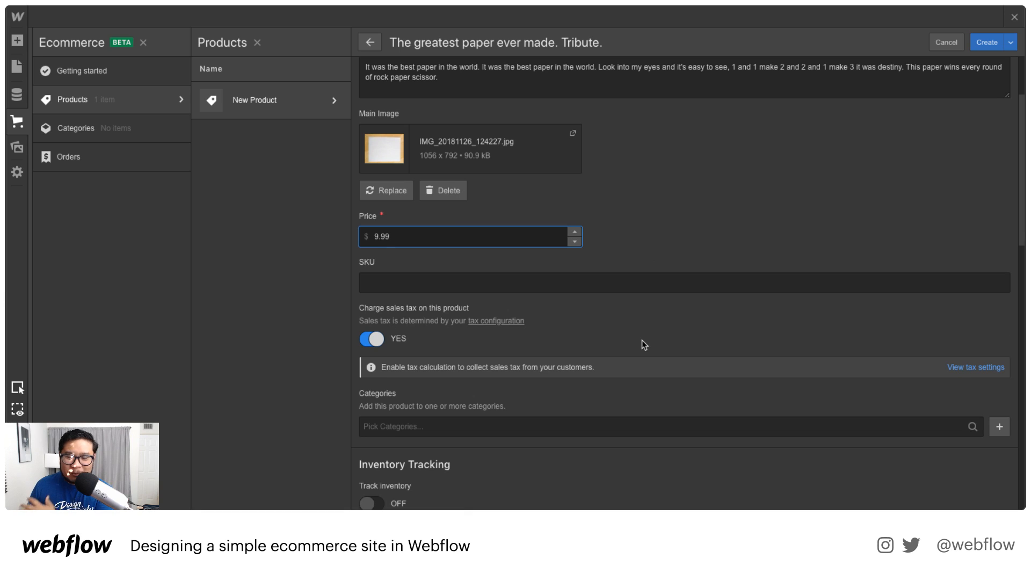
{"action": "scroll", "coordinate": [642, 342], "scroll_direction": "down", "scroll_amount": 4}
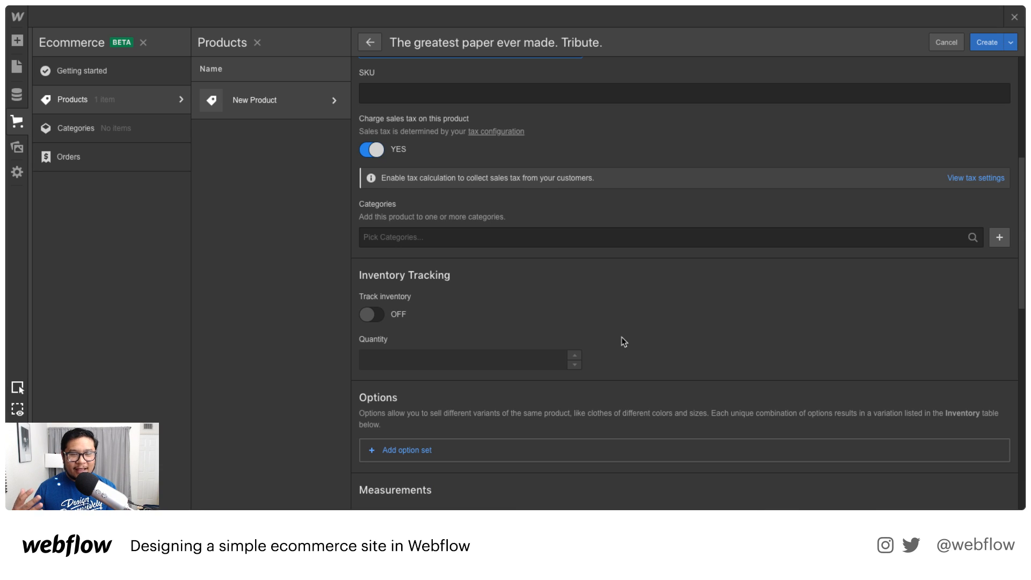
{"action": "scroll", "coordinate": [621, 337], "scroll_direction": "down", "scroll_amount": 3}
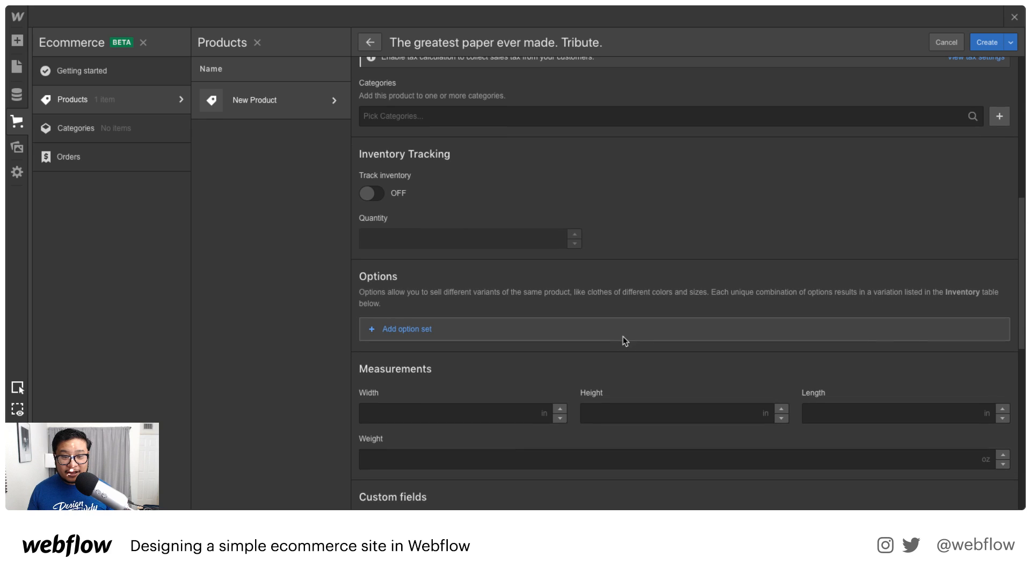
{"action": "left_click", "coordinate": [368, 192]}
{"action": "left_click", "coordinate": [398, 234]}
{"action": "type", "text": "1"}
{"action": "left_click", "coordinate": [711, 226]}
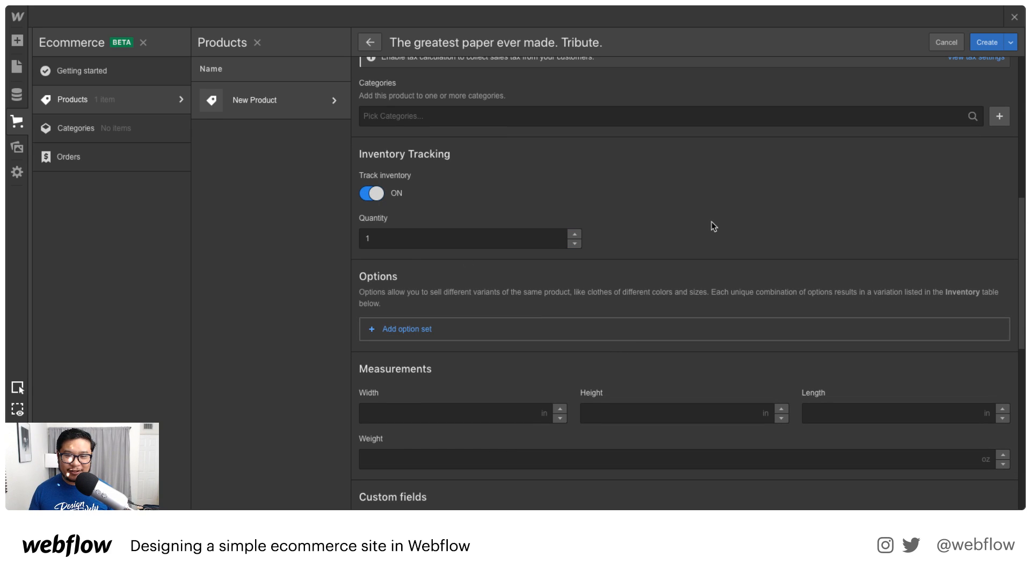
Add "(Limited Edition)" at the end of the product description.
{"action": "scroll", "coordinate": [679, 302], "scroll_direction": "up", "scroll_amount": 11}
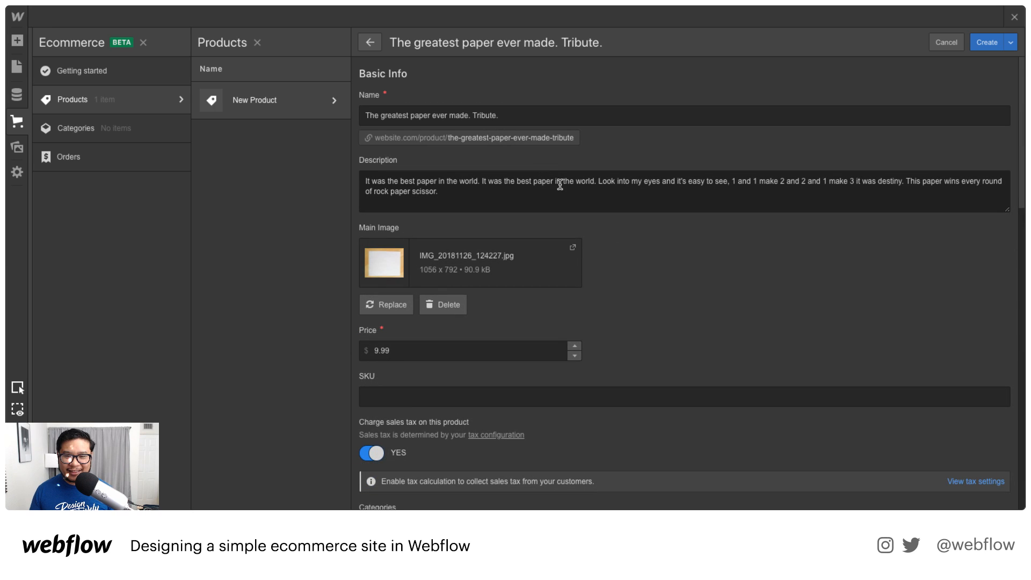
{"action": "left_click", "coordinate": [529, 193]}
{"action": "type", "text": "(Limit"}
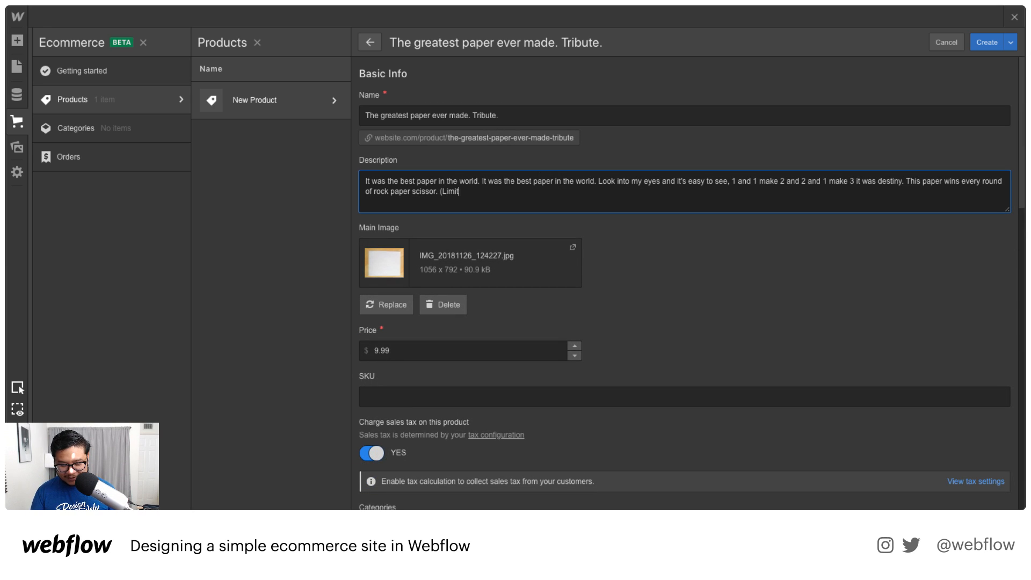
{"action": "type", "text": "ed Edition)"}
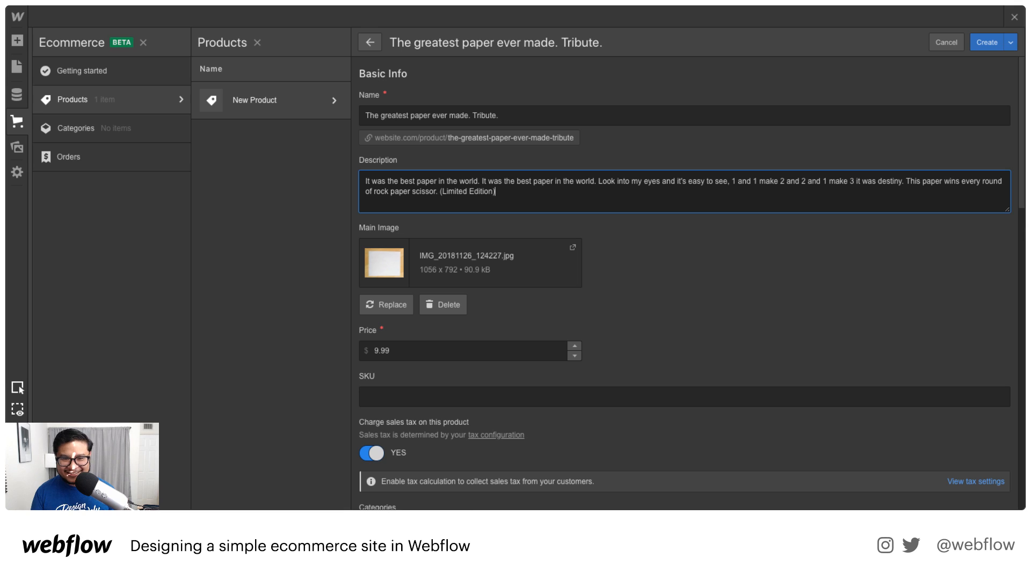
Enter the product measurements as 8.5 in width, 11 in height and 0 in length.
{"action": "scroll", "coordinate": [659, 318], "scroll_direction": "down", "scroll_amount": 3}
{"action": "scroll", "coordinate": [659, 318], "scroll_direction": "down", "scroll_amount": 6}
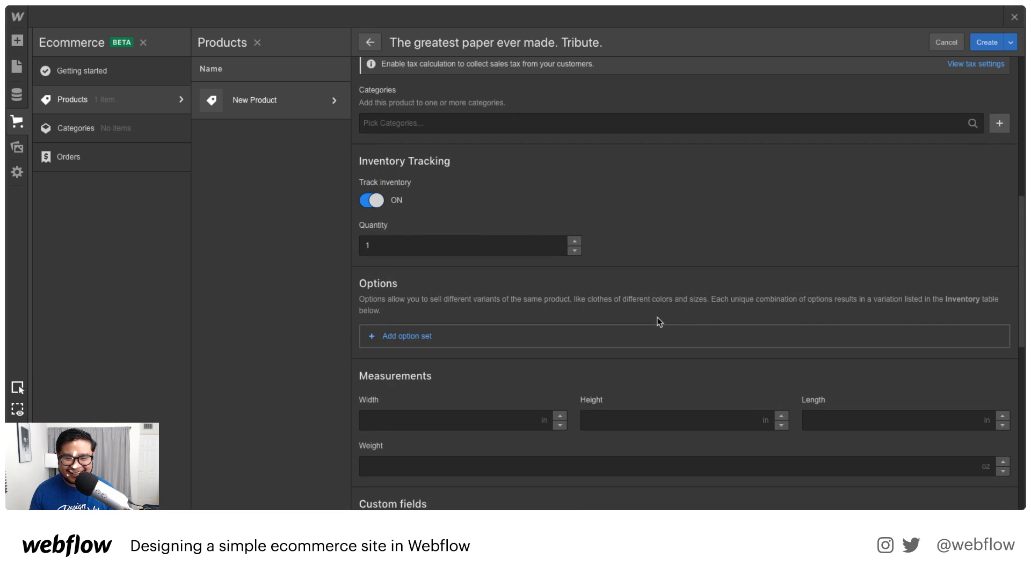
{"action": "left_click", "coordinate": [450, 350]}
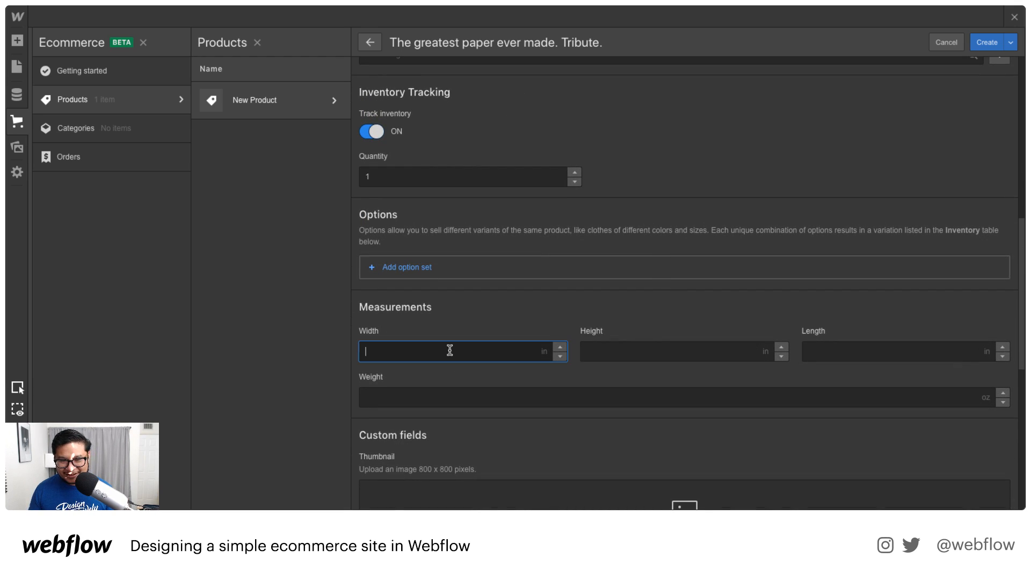
{"action": "type", "text": "835"}
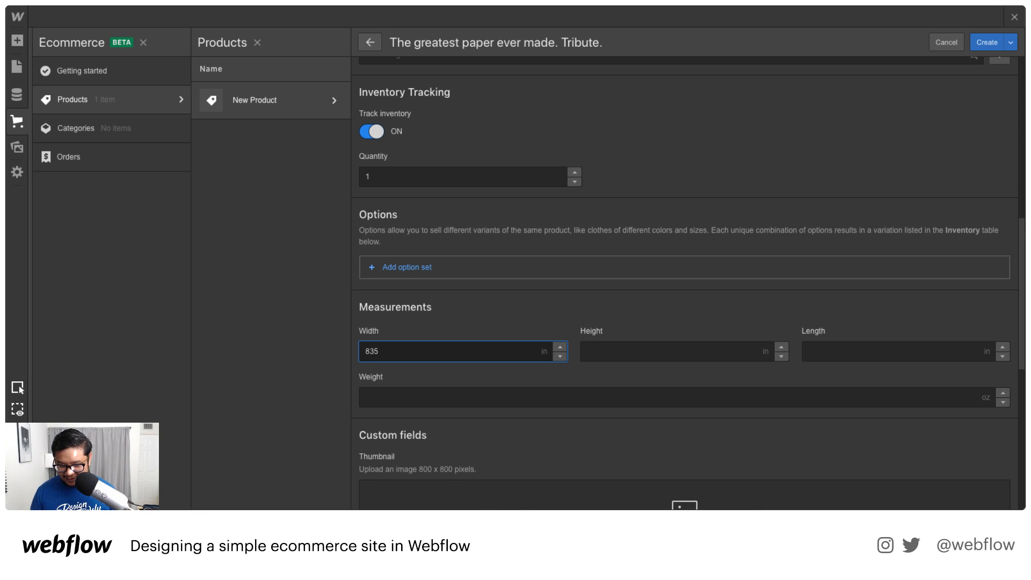
{"action": "key", "text": "BackSpace"}
{"action": "key", "text": "BackSpace"}
{"action": "type", "text": ".5"}
{"action": "key", "text": "Tab"}
{"action": "type", "text": "11"}
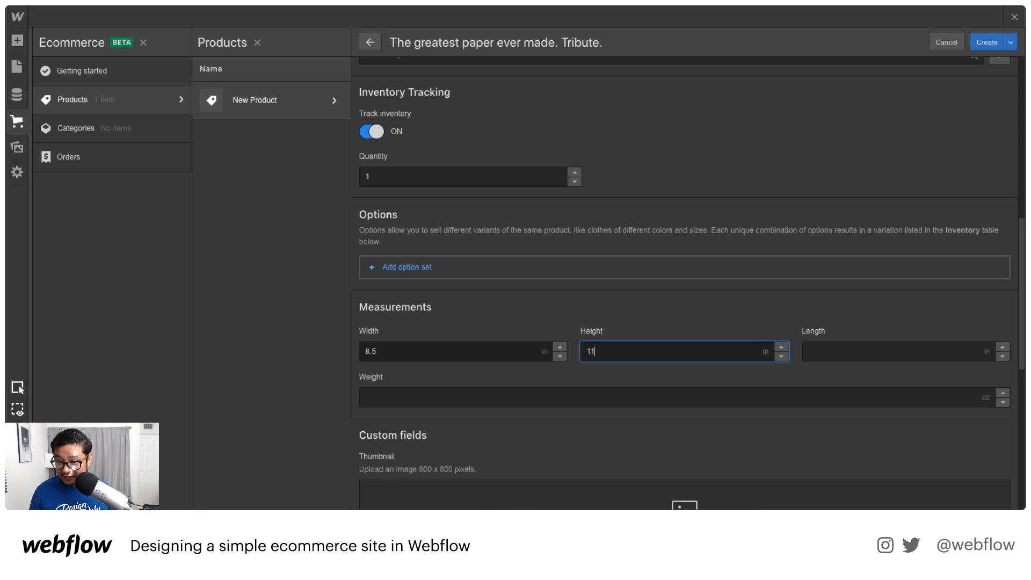
{"action": "key", "text": "Tab"}
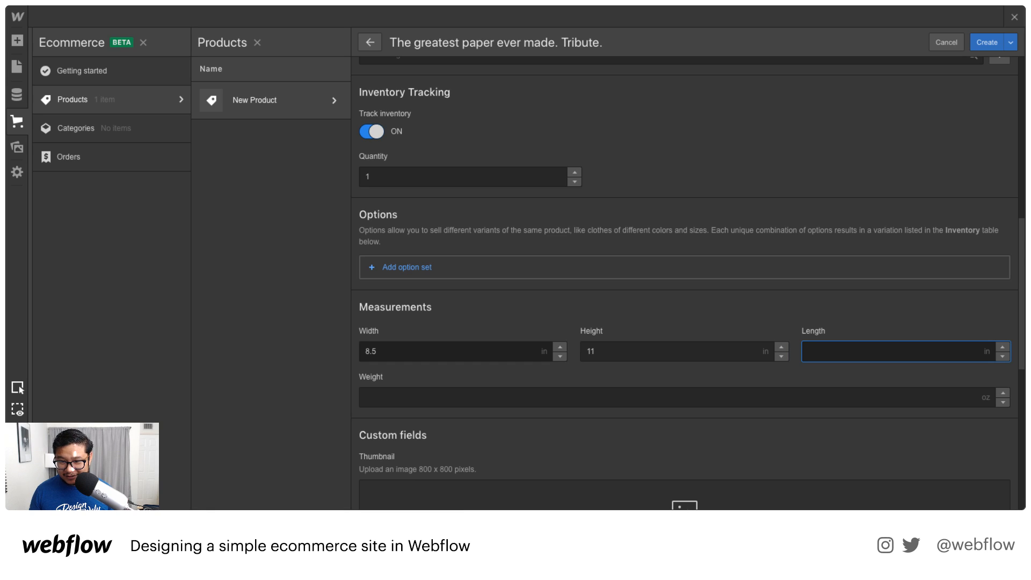
{"action": "type", "text": "0"}
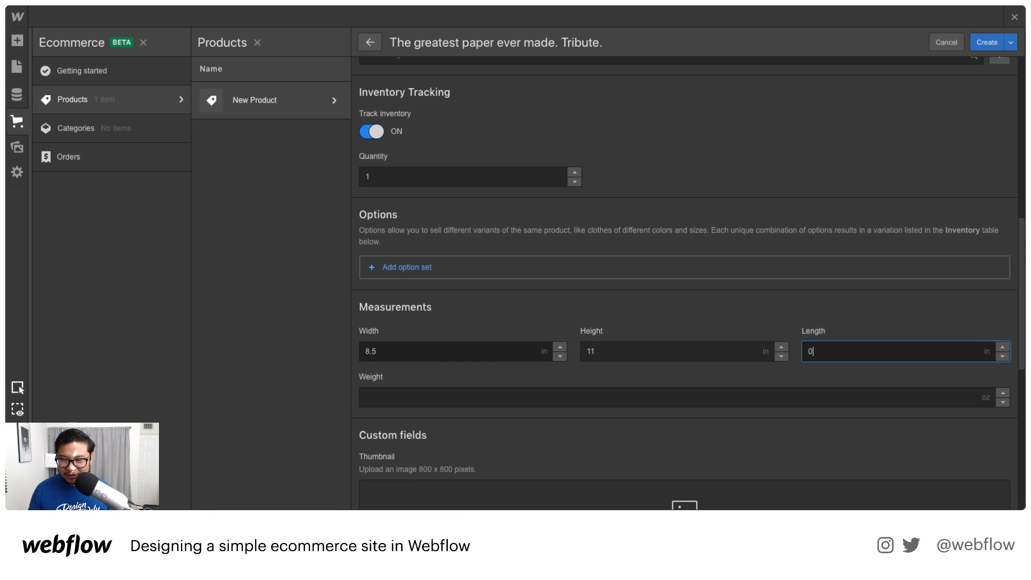
{"action": "key", "text": "Tab"}
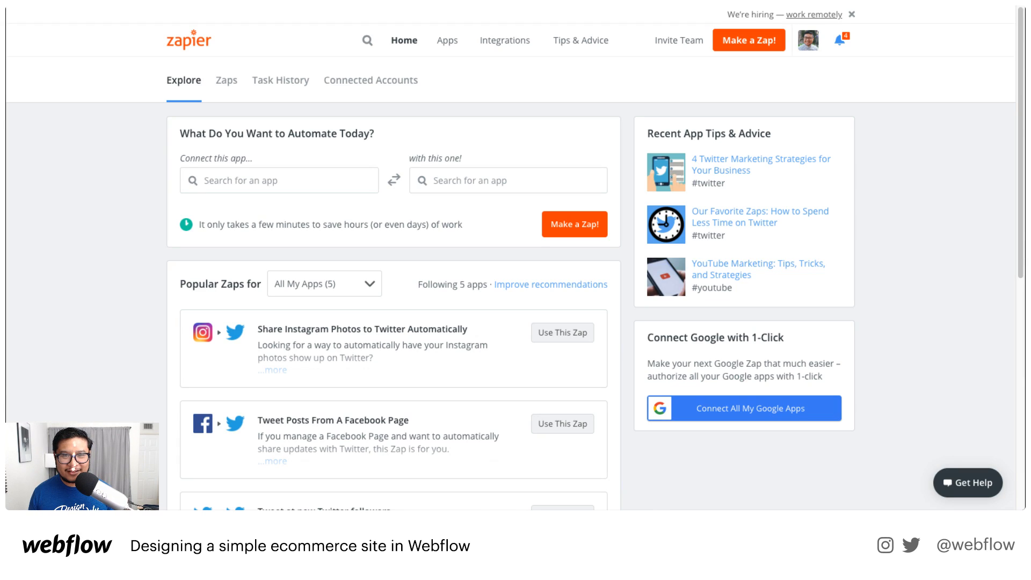
Search the web for "how heavy is a piece of paper" and return to the product form.
{"action": "key", "text": "super+t"}
{"action": "type", "text": "how"}
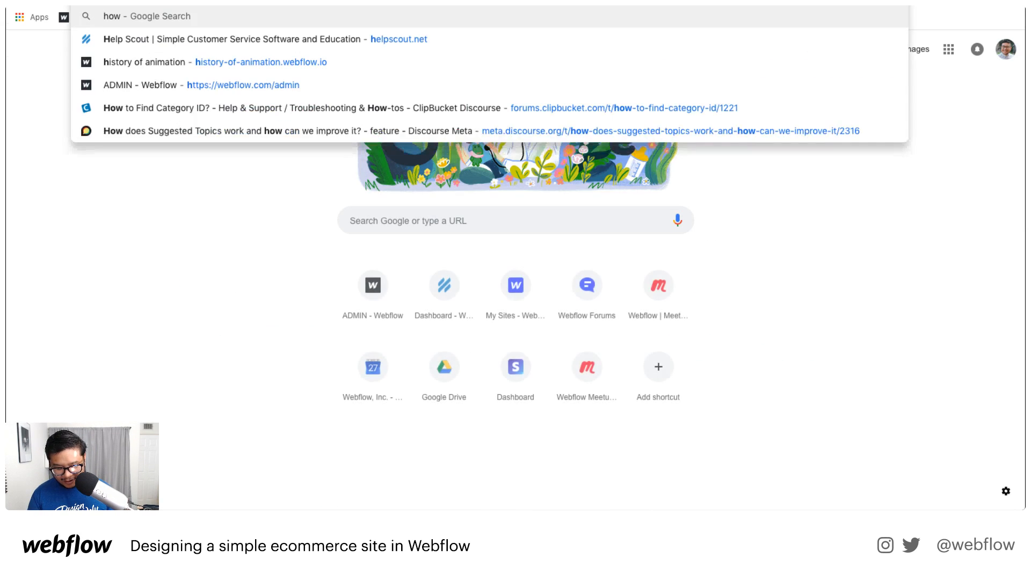
{"action": "type", "text": " heavy is a piece"}
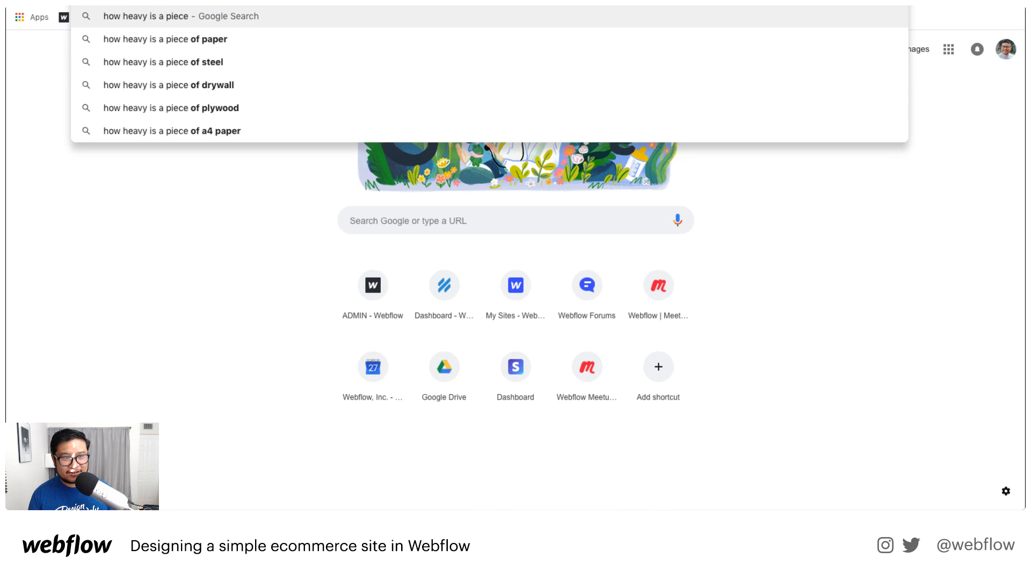
{"action": "key", "text": "Down"}
{"action": "key", "text": "Return"}
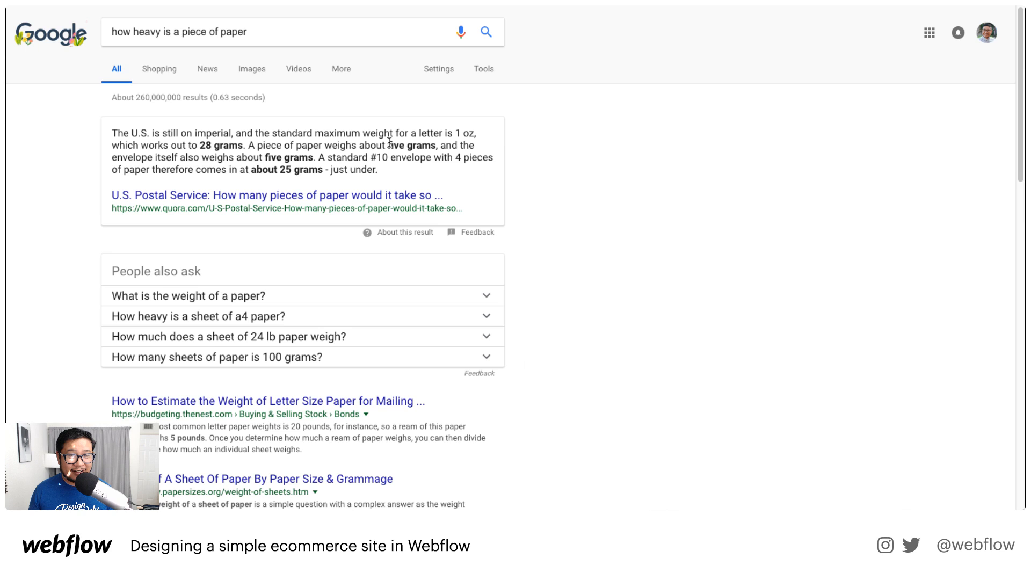
{"action": "key", "text": "super+w"}
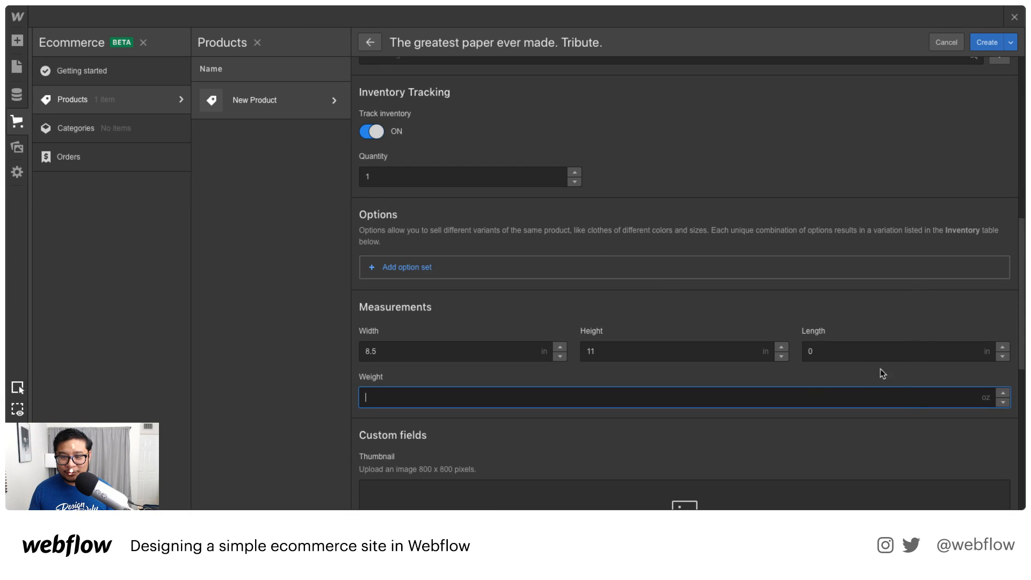
Set the product weight to 1 oz and create the product.
{"action": "type", "text": "1"}
{"action": "left_click", "coordinate": [673, 437]}
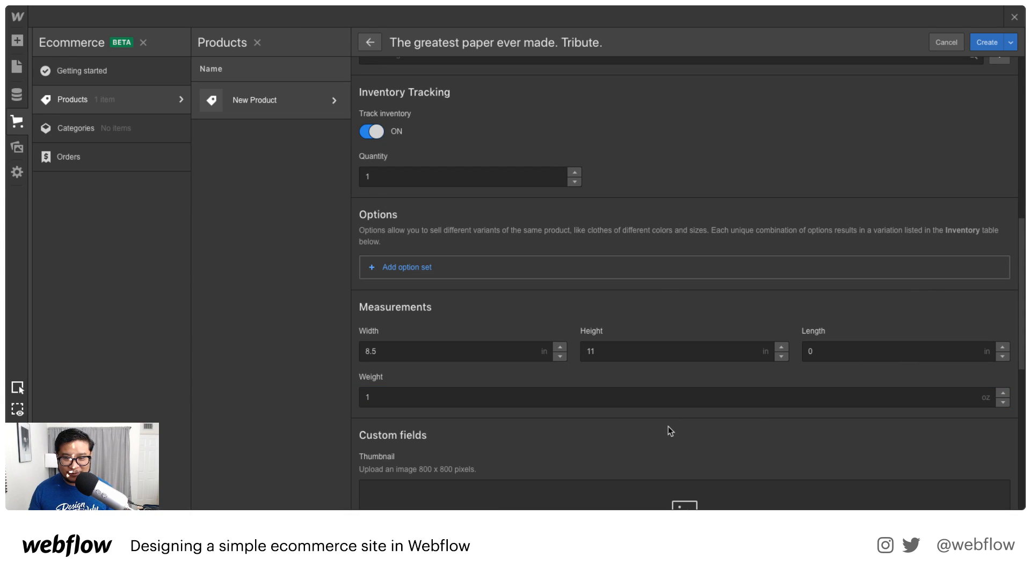
{"action": "scroll", "coordinate": [668, 426], "scroll_direction": "down", "scroll_amount": 3}
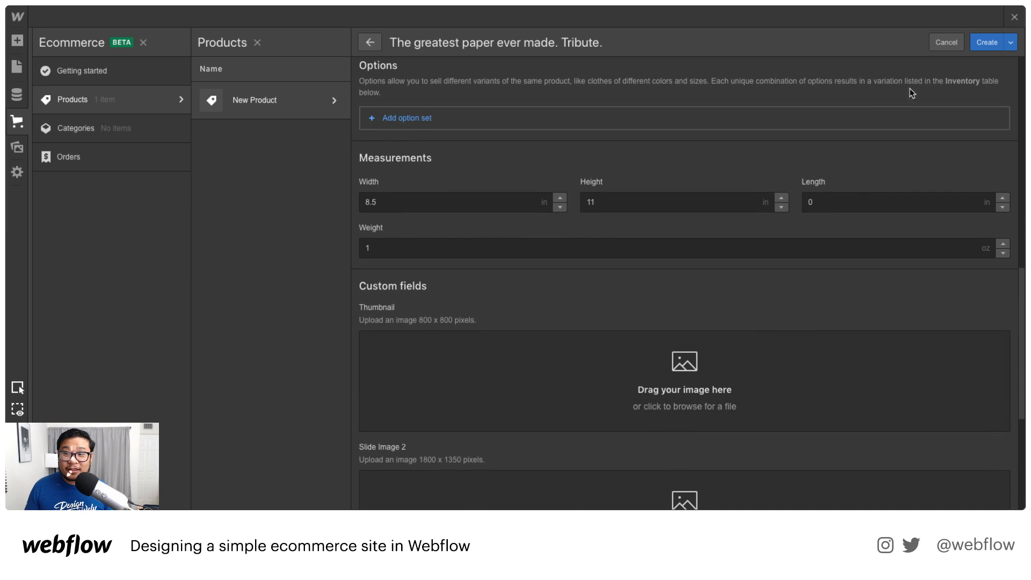
{"action": "left_click", "coordinate": [986, 43]}
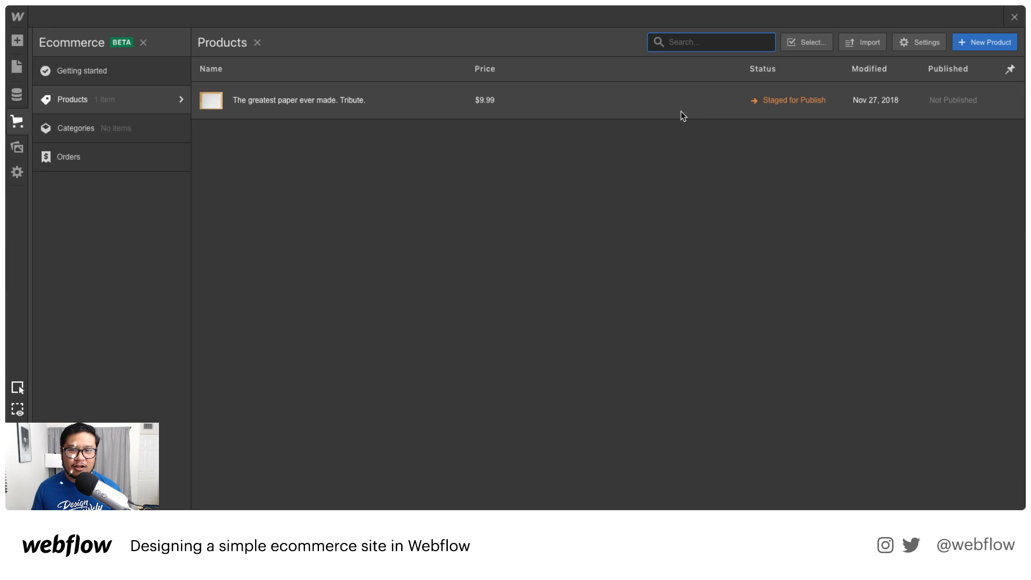
Review the product collection's settings, custom fields and available field types without adding a field.
{"action": "left_click", "coordinate": [922, 43]}
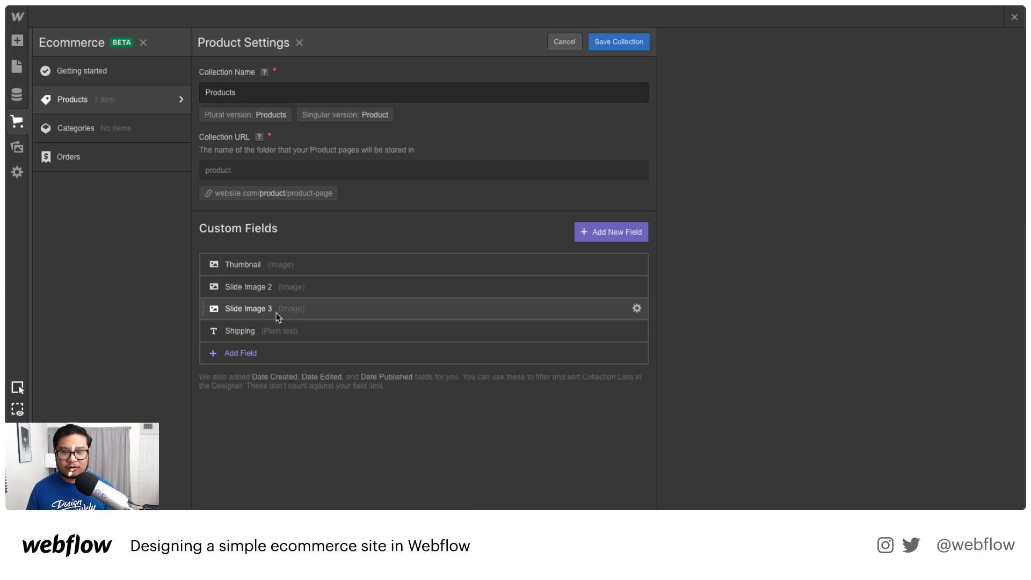
{"action": "left_click", "coordinate": [618, 234]}
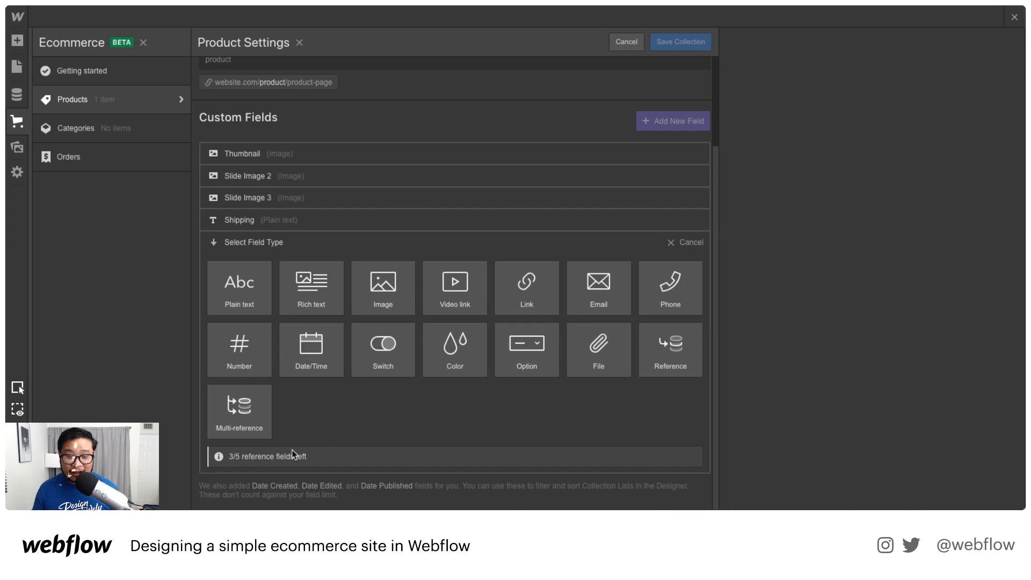
{"action": "left_click", "coordinate": [688, 244]}
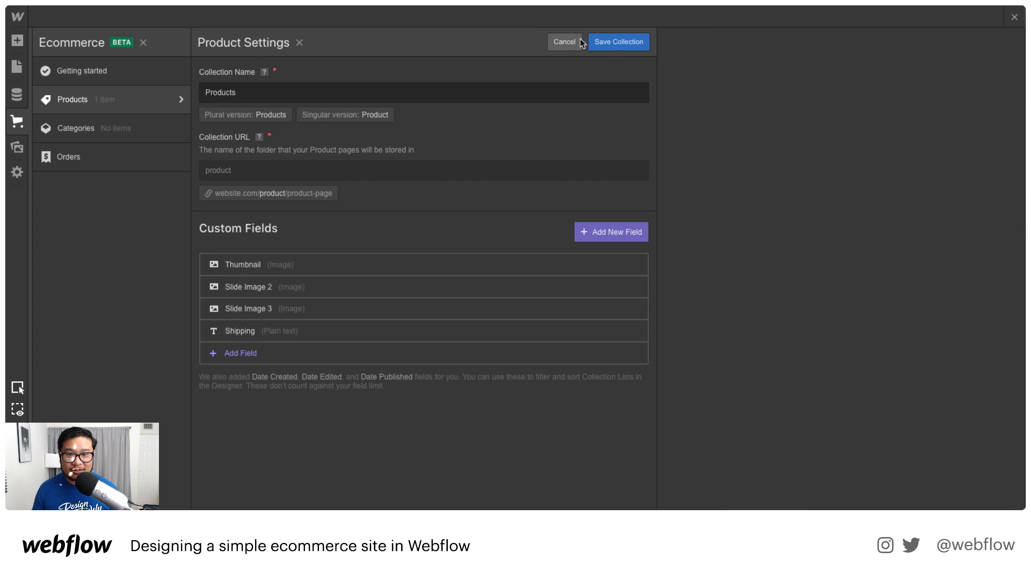
{"action": "left_click", "coordinate": [607, 42]}
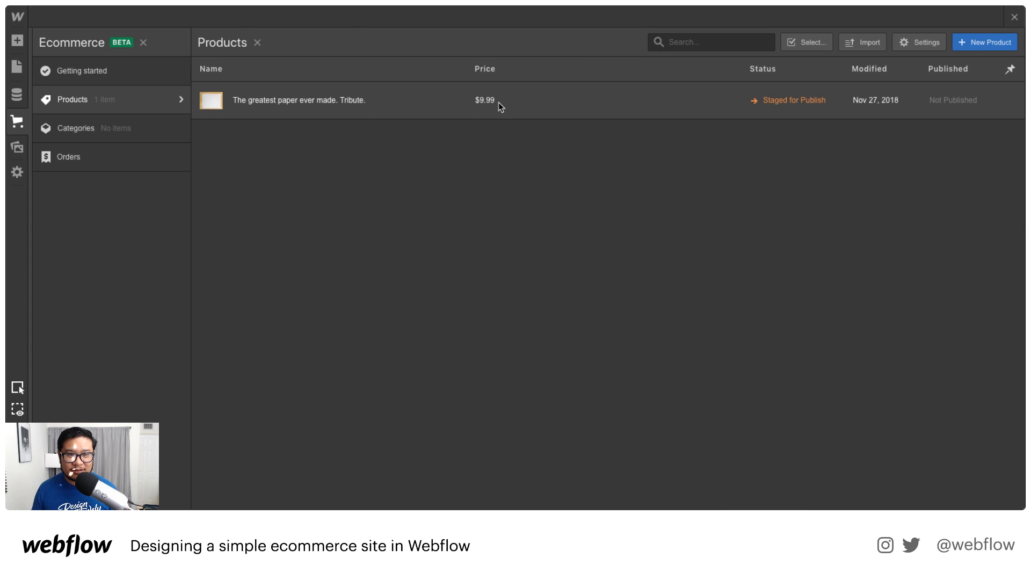
Reopen the paper product and add IMG_20181126_124227.jpg as its Thumbnail image.
{"action": "left_click", "coordinate": [499, 102]}
{"action": "scroll", "coordinate": [733, 344], "scroll_direction": "down", "scroll_amount": 10}
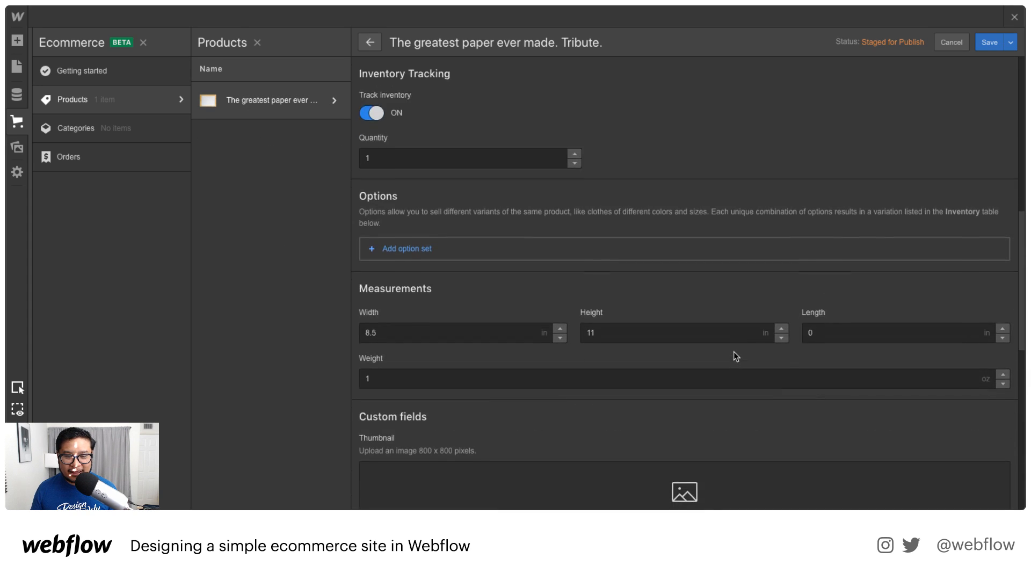
{"action": "scroll", "coordinate": [736, 356], "scroll_direction": "down", "scroll_amount": 7}
{"action": "scroll", "coordinate": [736, 357], "scroll_direction": "up", "scroll_amount": 1}
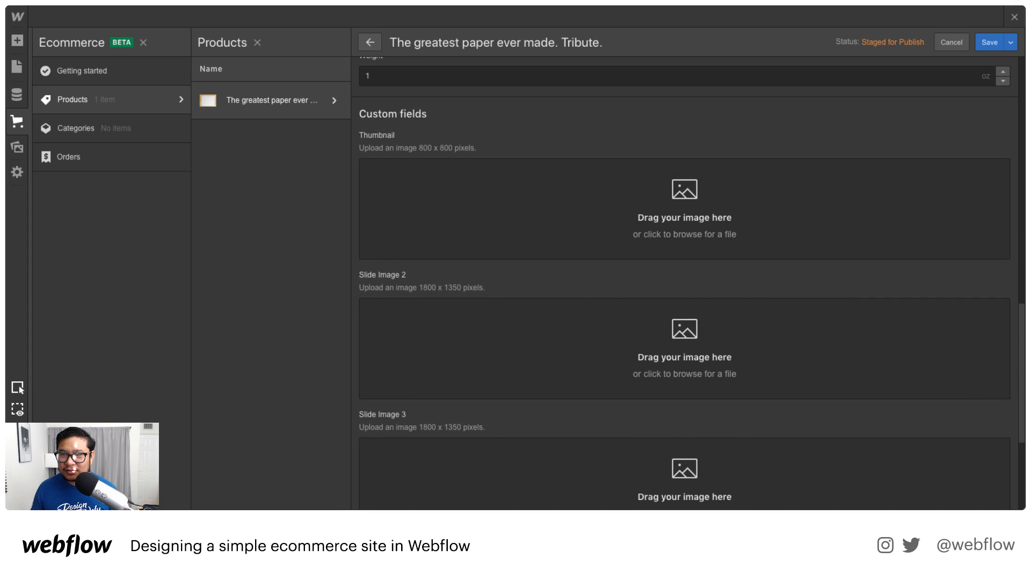
{"action": "left_click_drag", "start_coordinate": [1023, 203], "coordinate": [694, 200]}
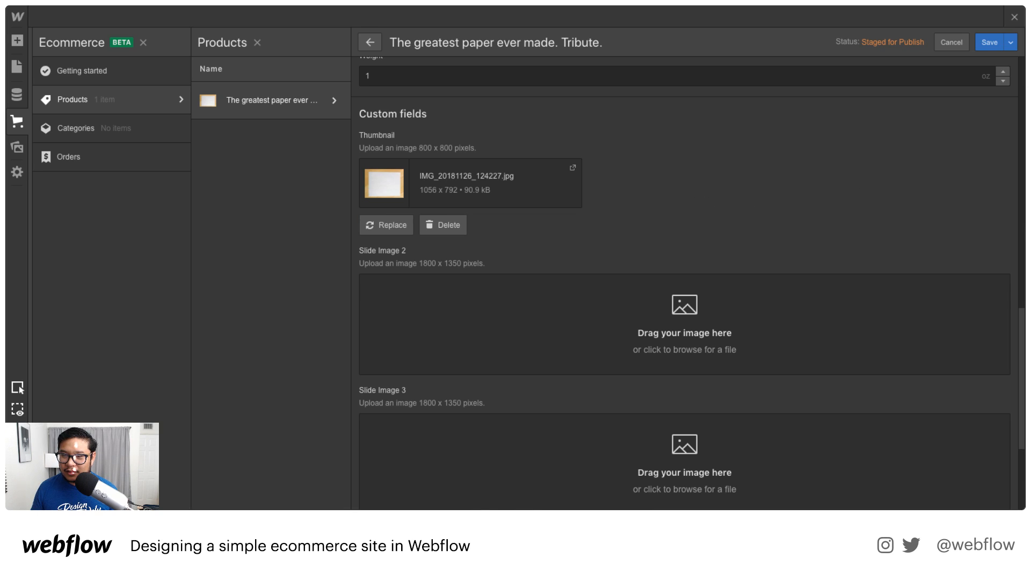
Preview the candidate paper photos one after another to choose the slide images.
{"action": "key", "text": "space"}
{"action": "left_click_drag", "start_coordinate": [768, 23], "coordinate": [660, 0]}
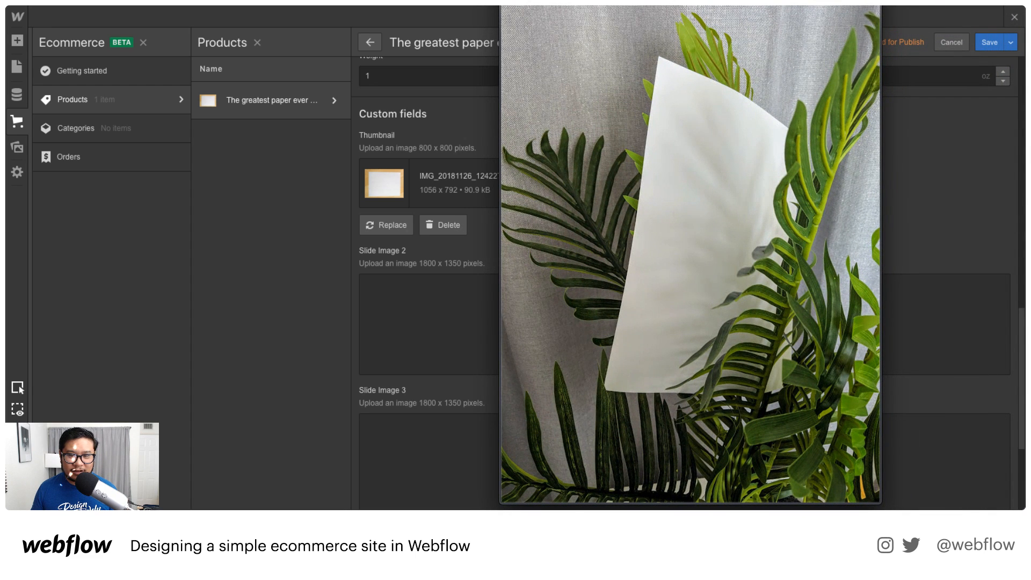
{"action": "key", "text": "space"}
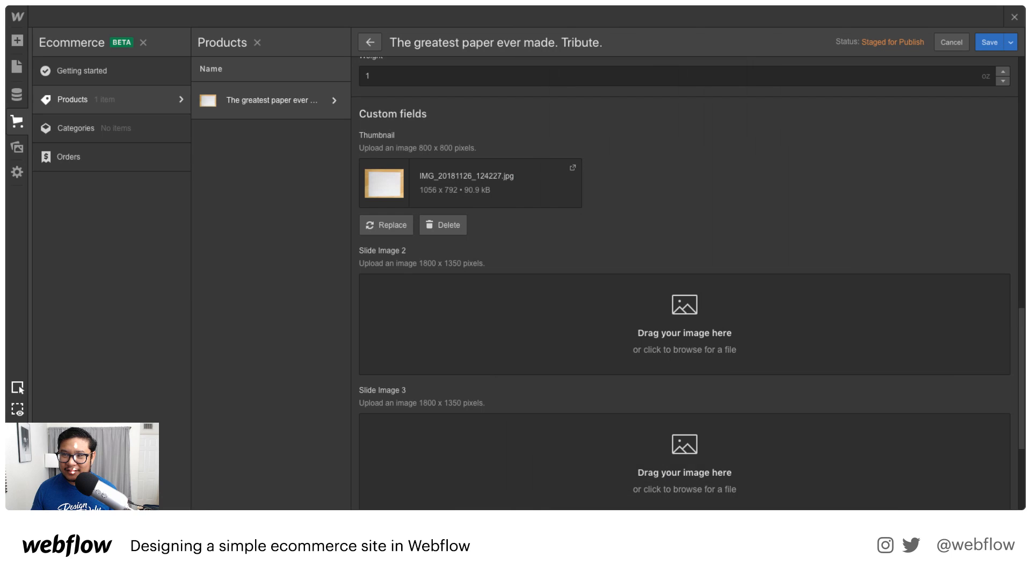
{"action": "key", "text": "space"}
{"action": "left_click_drag", "start_coordinate": [694, 7], "coordinate": [595, 0]}
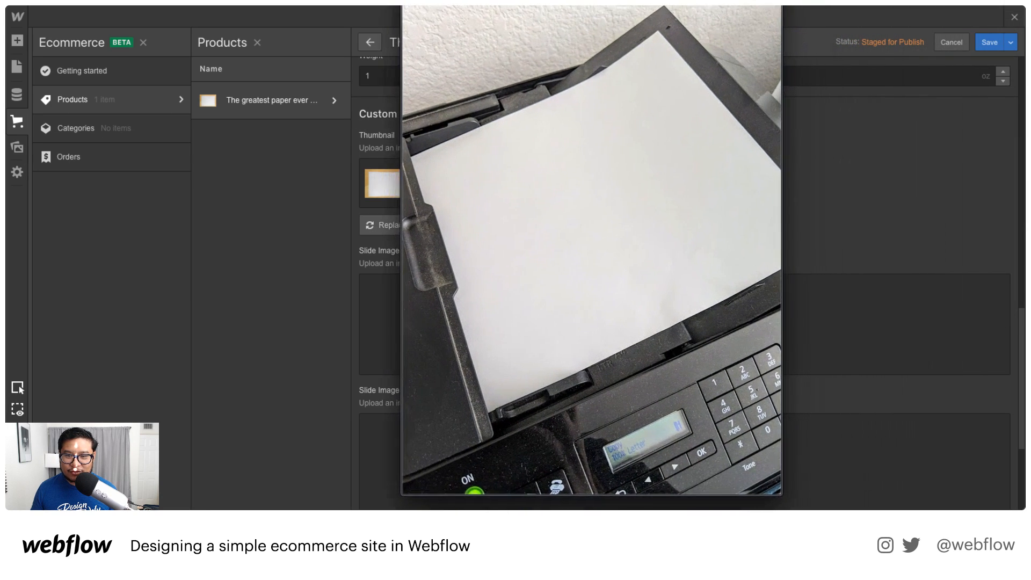
{"action": "key", "text": "space"}
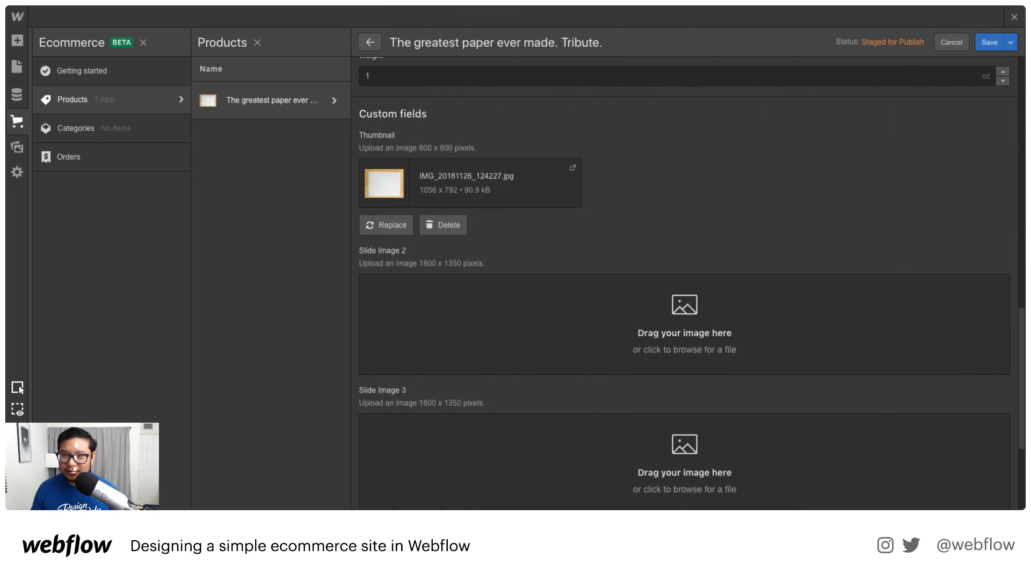
{"action": "key", "text": "space"}
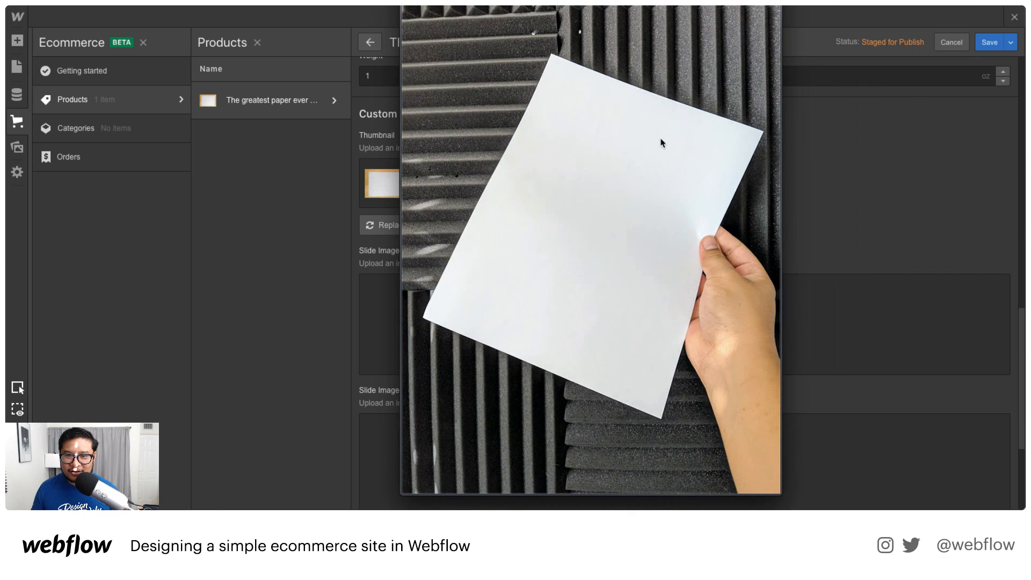
{"action": "key", "text": "space"}
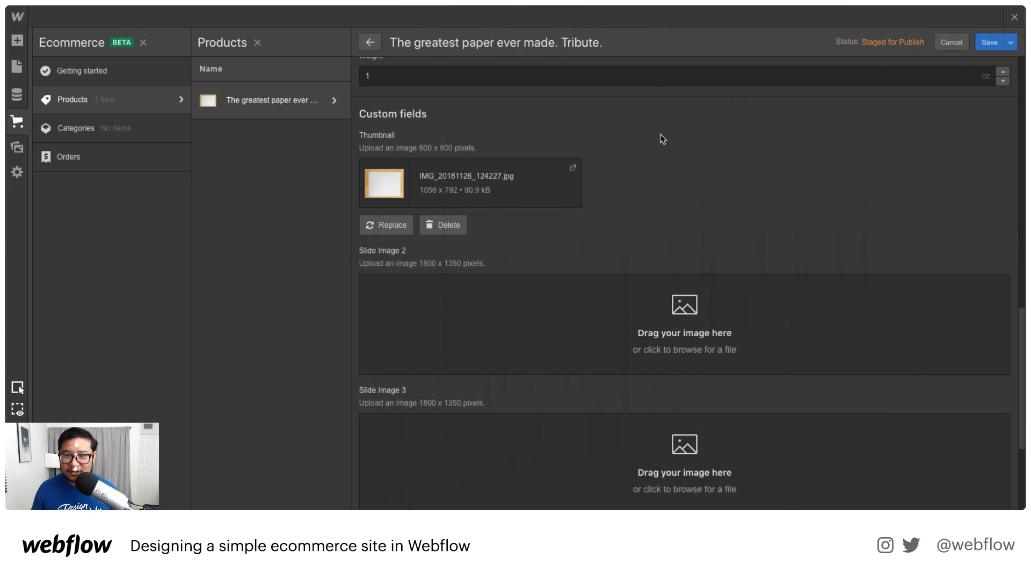
Add IMG_20181127_084051.jpg as Slide Image 2 and IMG_20181127_084147.jpg as Slide Image 3, and save the product.
{"action": "left_click_drag", "start_coordinate": [791, 295], "coordinate": [714, 414]}
{"action": "scroll", "coordinate": [669, 389], "scroll_direction": "down", "scroll_amount": 4}
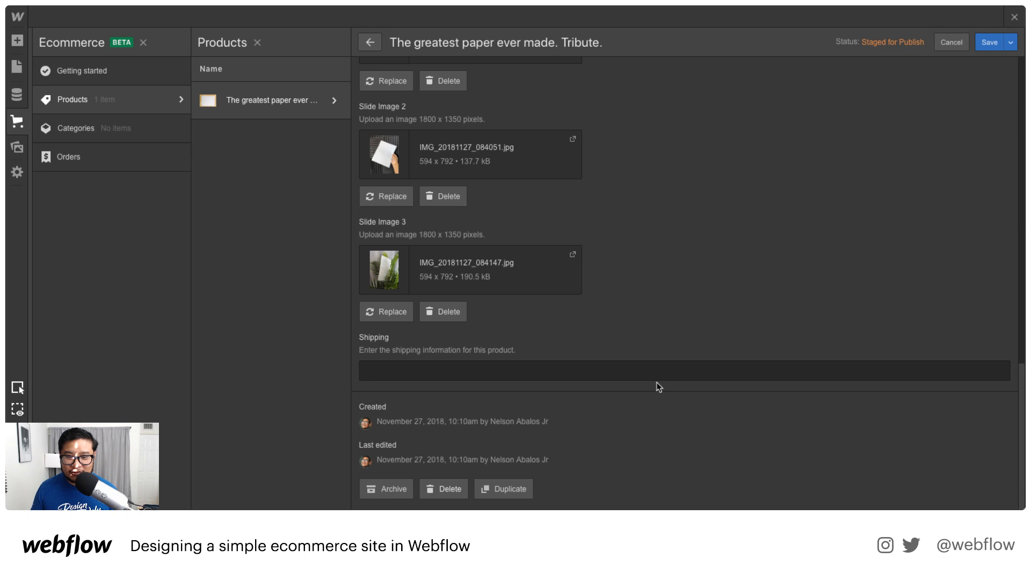
{"action": "scroll", "coordinate": [658, 387], "scroll_direction": "up", "scroll_amount": 20}
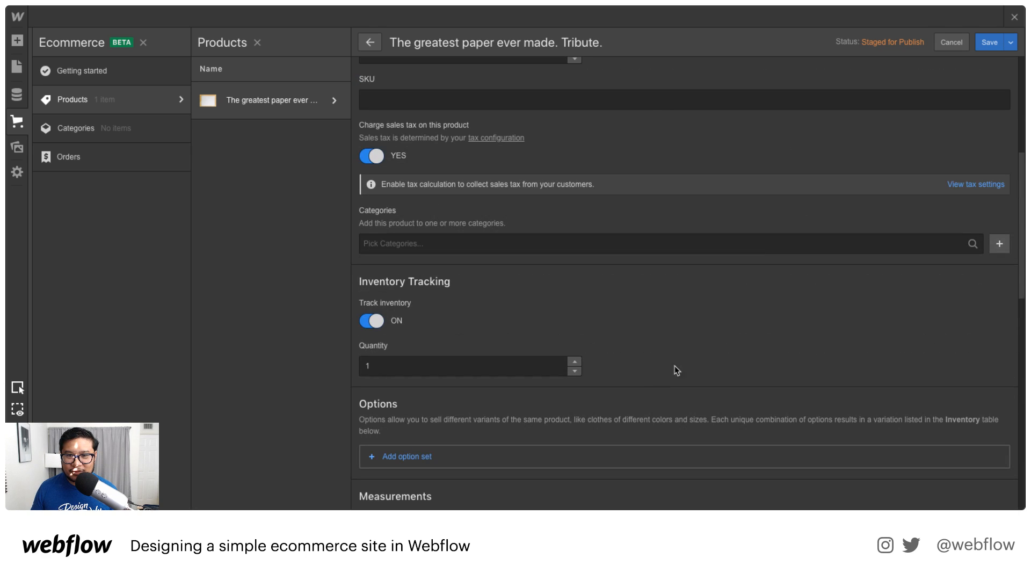
{"action": "scroll", "coordinate": [831, 274], "scroll_direction": "up", "scroll_amount": 6}
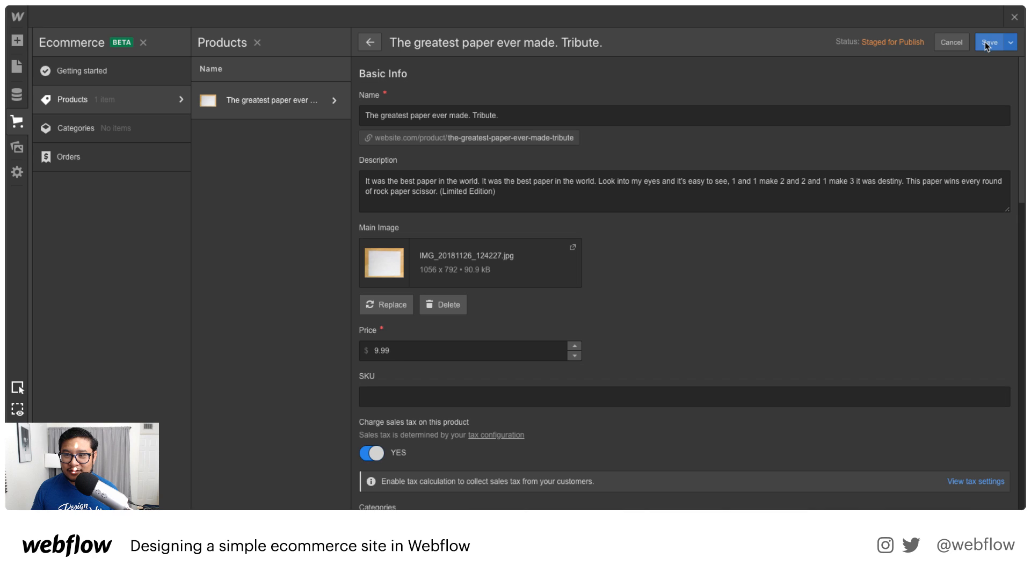
{"action": "left_click", "coordinate": [986, 43]}
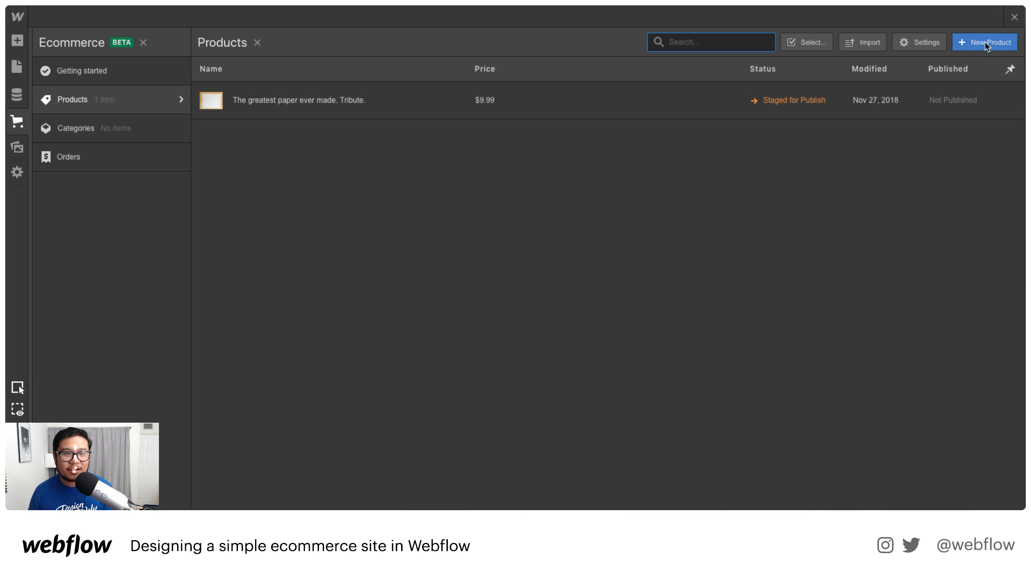
Return to the Home page design and inspect its navbar and the Bg Top block.
{"action": "left_click", "coordinate": [1014, 18]}
{"action": "left_click", "coordinate": [1015, 18]}
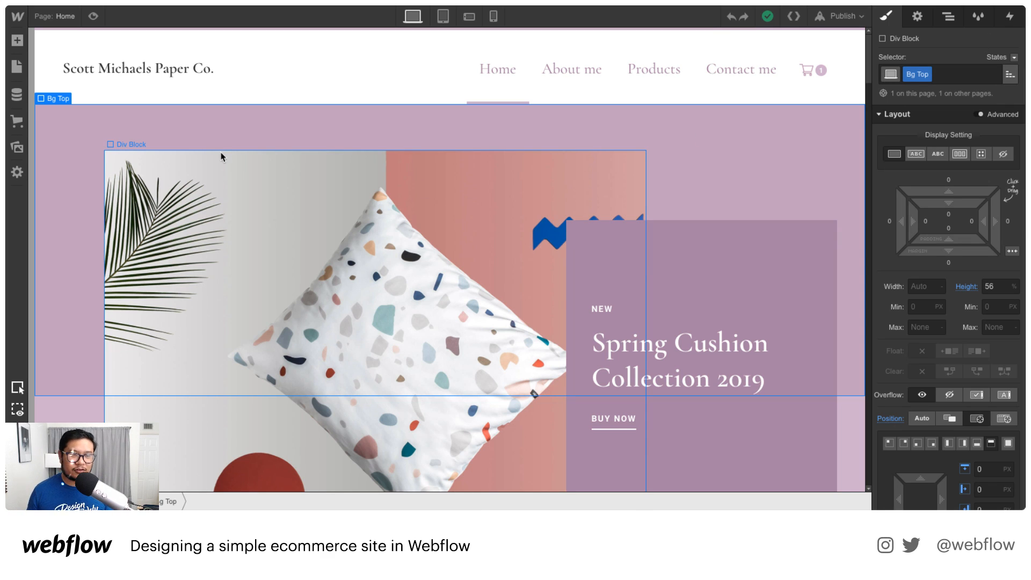
{"action": "left_click", "coordinate": [145, 73]}
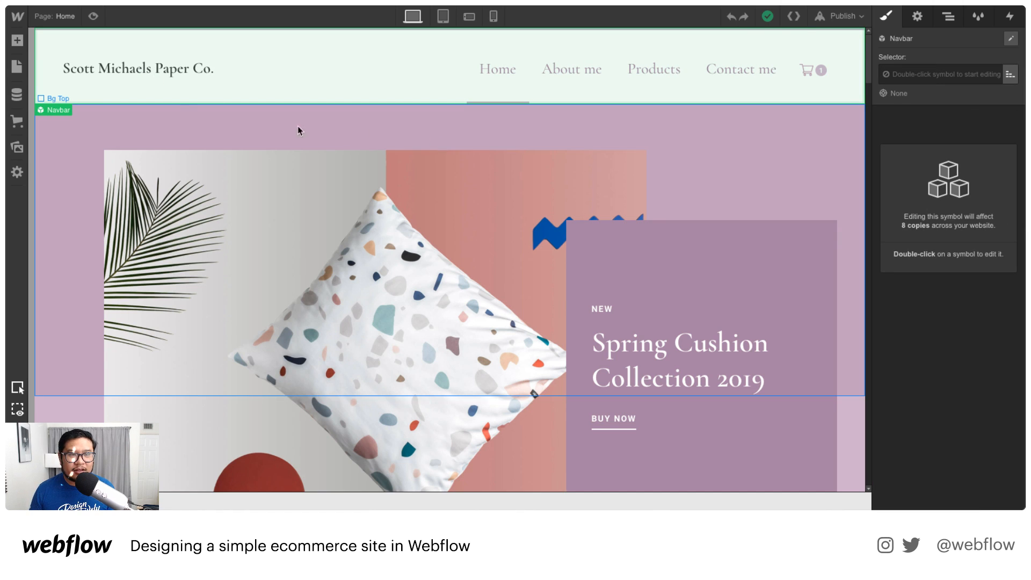
{"action": "left_click", "coordinate": [153, 149]}
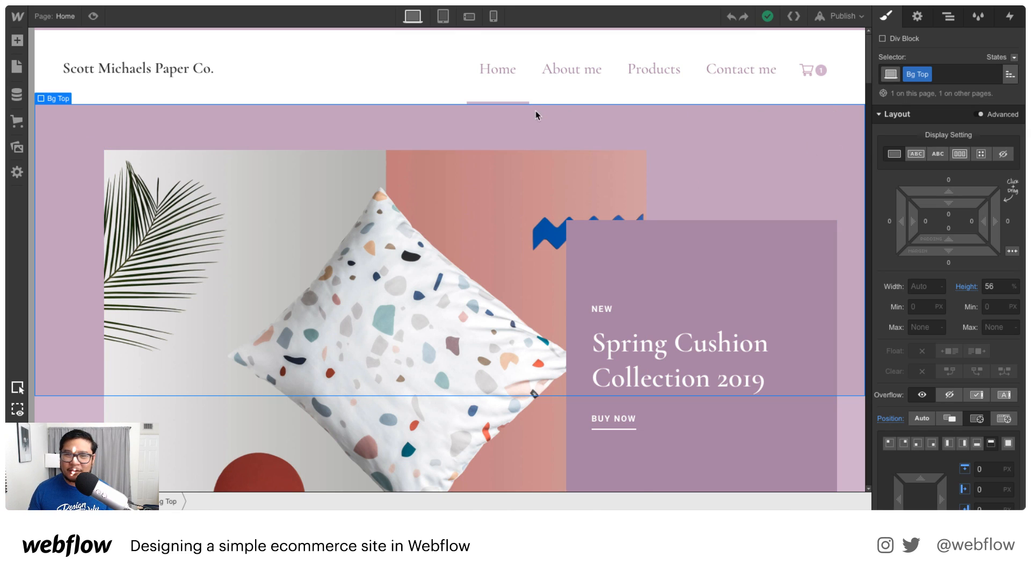
{"action": "left_click", "coordinate": [477, 92]}
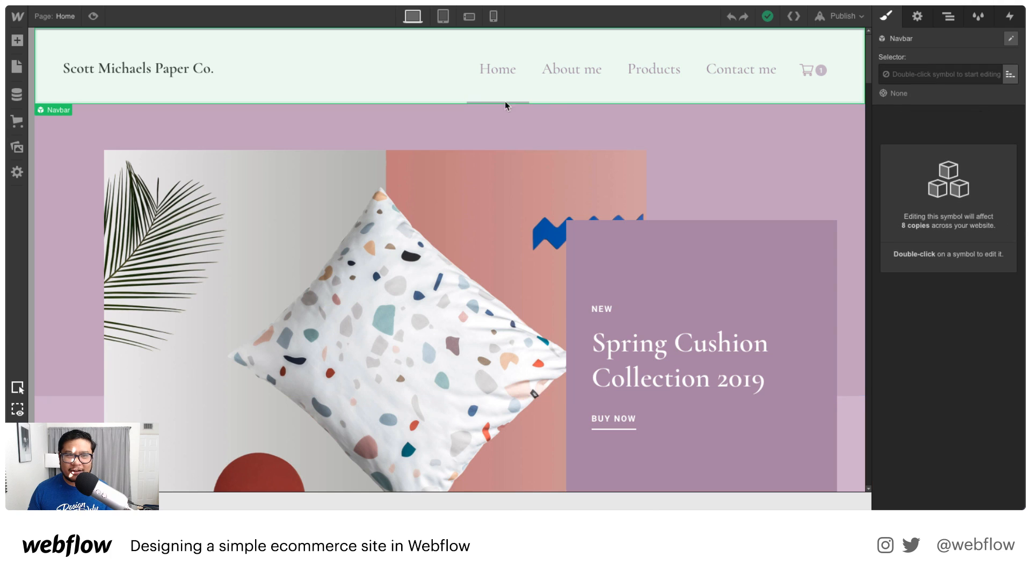
Change the background color of the hero section's Bg Top block to beige #c9bcad.
{"action": "left_click", "coordinate": [719, 131]}
{"action": "scroll", "coordinate": [904, 210], "scroll_direction": "down", "scroll_amount": 1}
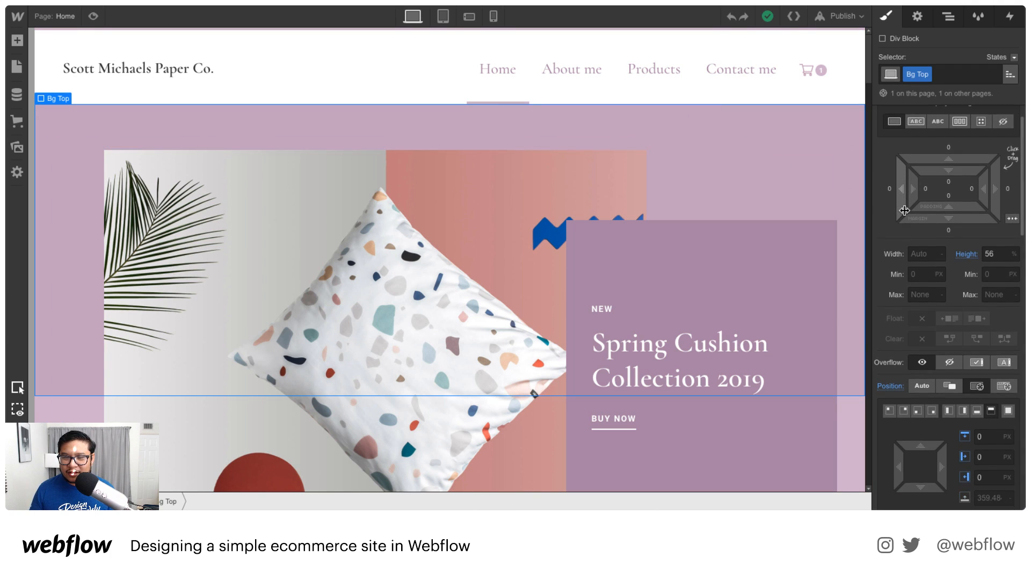
{"action": "scroll", "coordinate": [904, 210], "scroll_direction": "down", "scroll_amount": 7}
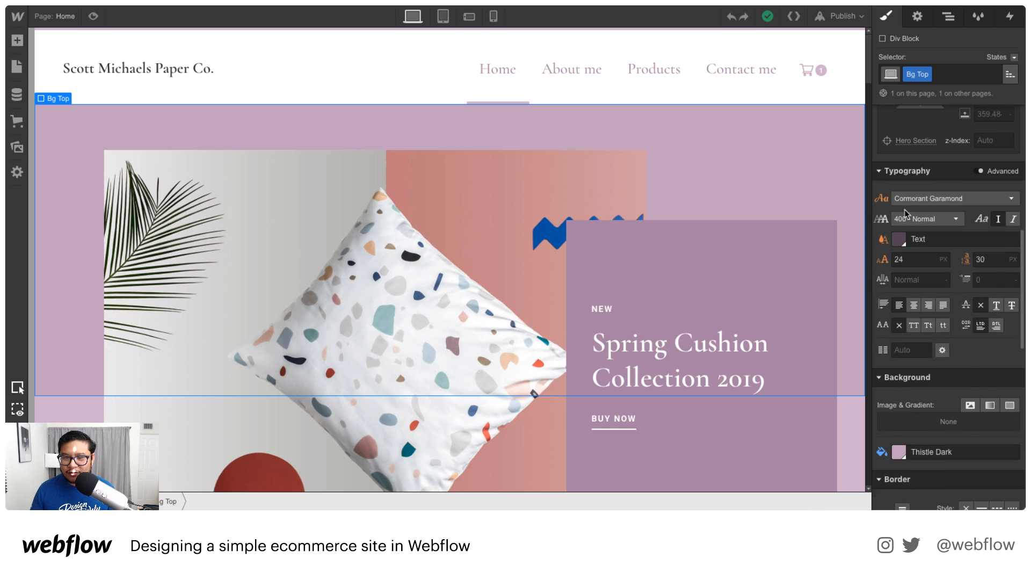
{"action": "scroll", "coordinate": [905, 212], "scroll_direction": "up", "scroll_amount": 5}
{"action": "scroll", "coordinate": [902, 225], "scroll_direction": "down", "scroll_amount": 10}
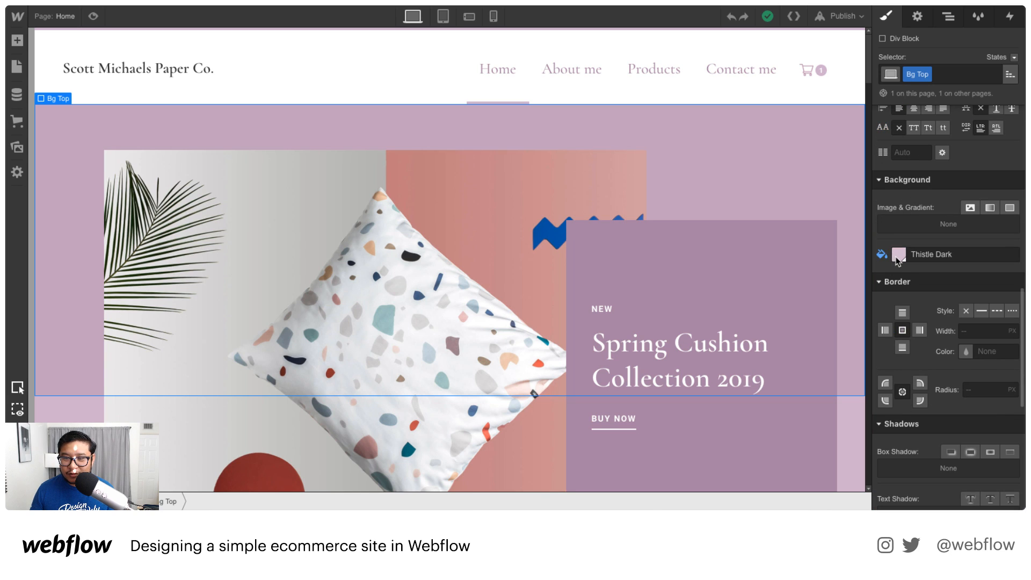
{"action": "left_click", "coordinate": [898, 255]}
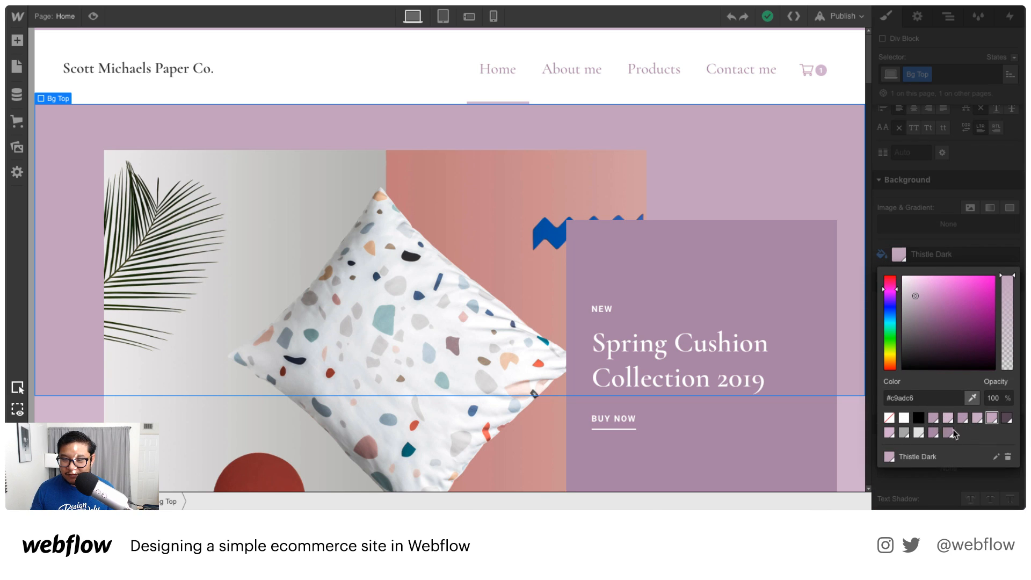
{"action": "left_click_drag", "start_coordinate": [886, 340], "coordinate": [886, 363]}
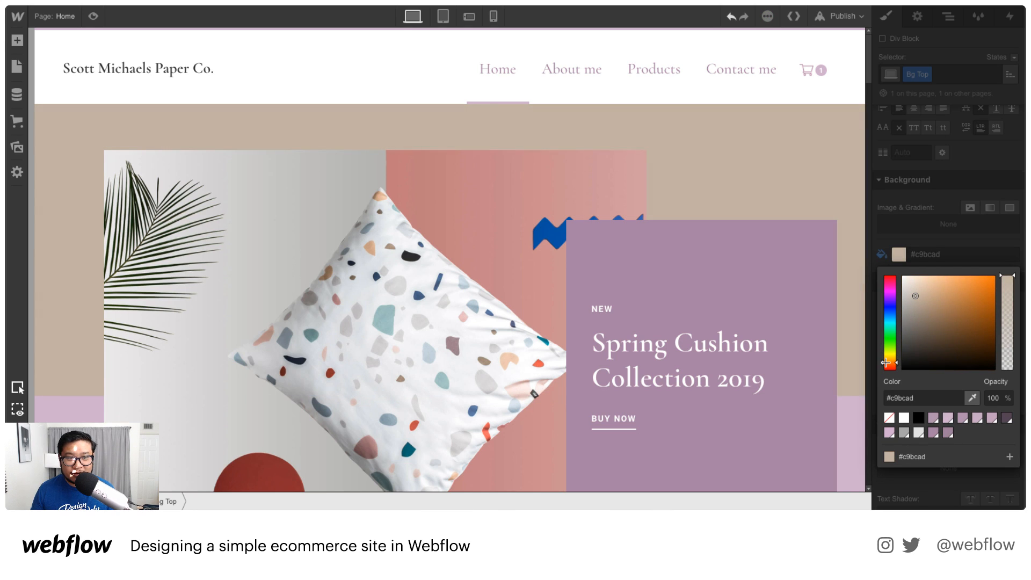
{"action": "left_click", "coordinate": [930, 237]}
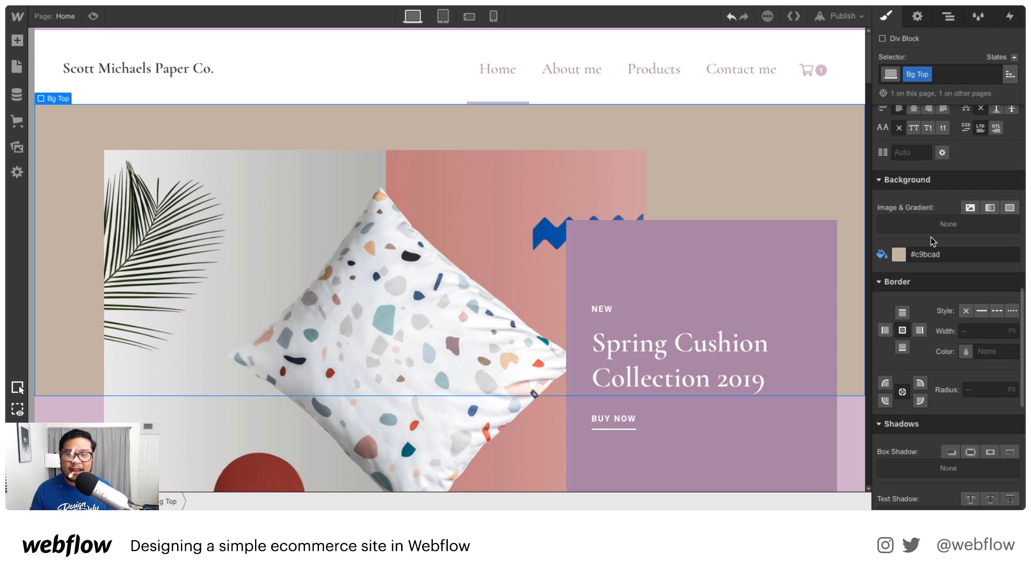
{"action": "scroll", "coordinate": [747, 263], "scroll_direction": "down", "scroll_amount": 1}
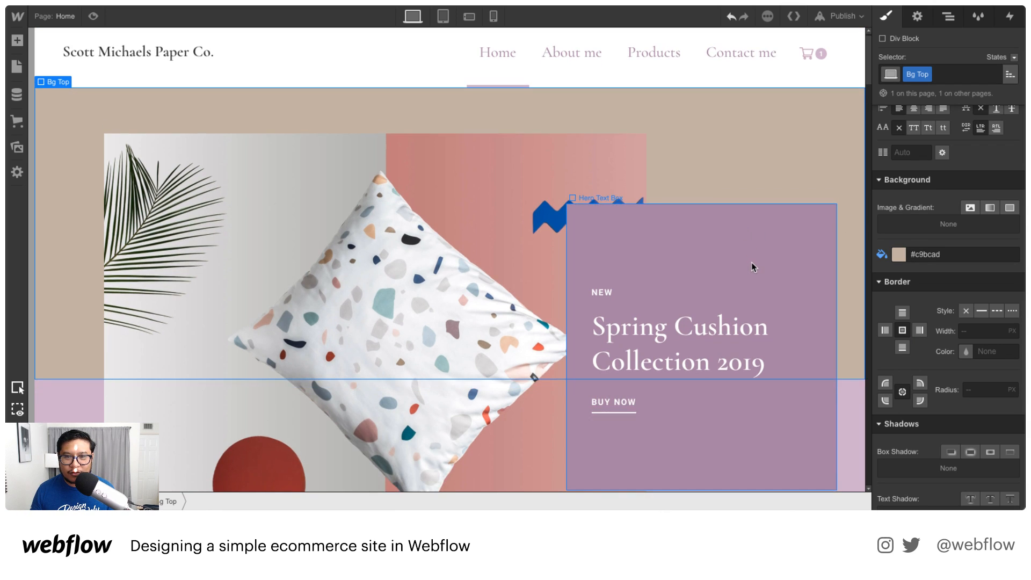
{"action": "scroll", "coordinate": [751, 262], "scroll_direction": "up", "scroll_amount": 1}
{"action": "double_click", "coordinate": [529, 88]}
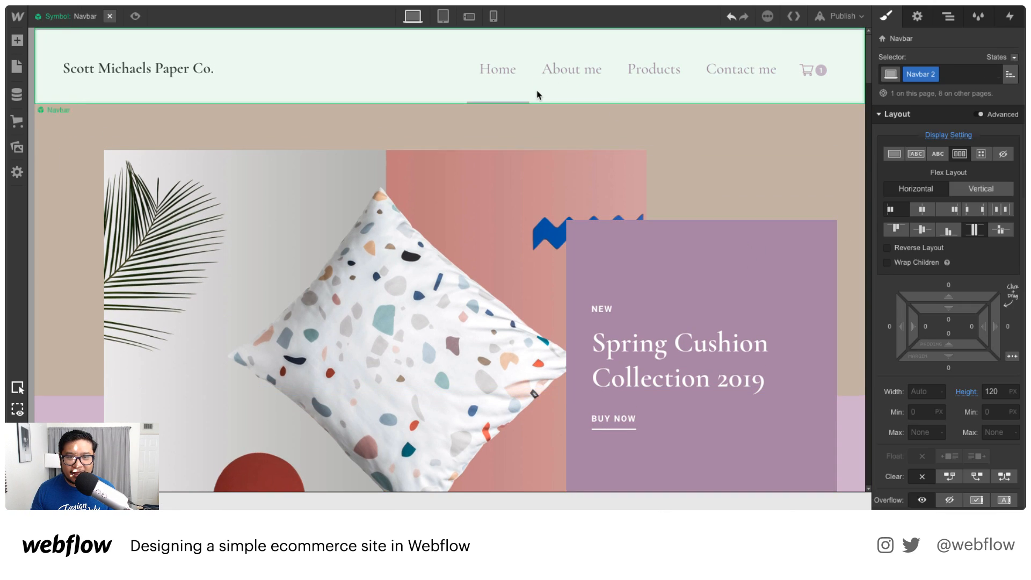
{"action": "left_click", "coordinate": [498, 89]}
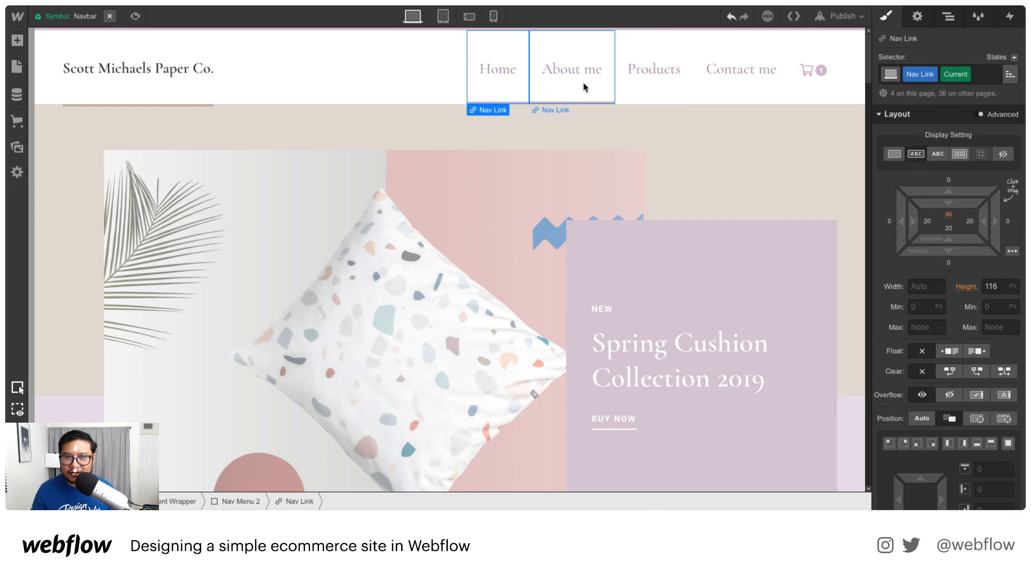
{"action": "left_click", "coordinate": [602, 80]}
{"action": "scroll", "coordinate": [950, 225], "scroll_direction": "down", "scroll_amount": 5}
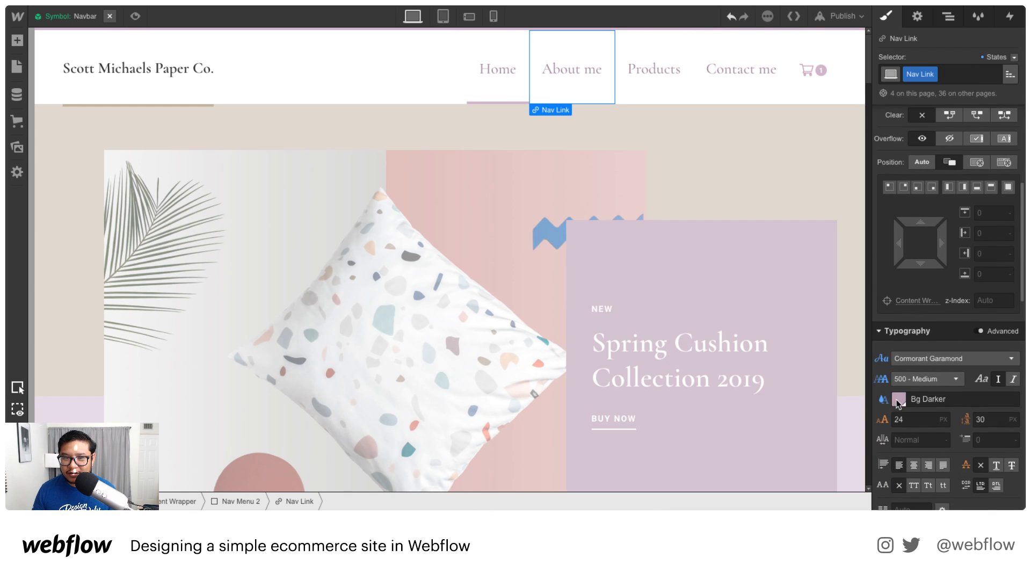
{"action": "left_click", "coordinate": [898, 398]}
{"action": "left_click", "coordinate": [809, 123]}
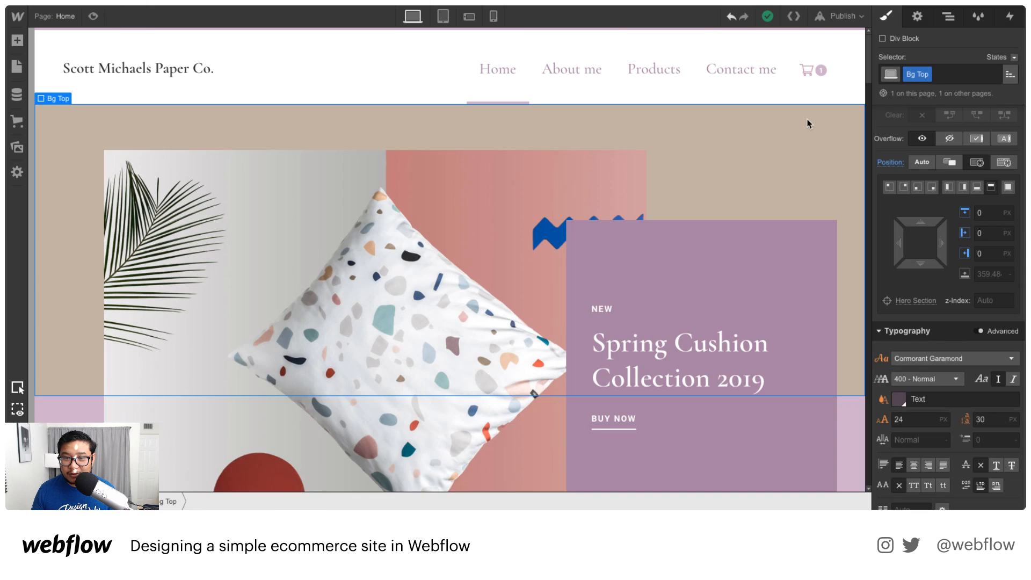
Save the Bg Top block's beige background color #c9bcad as a global swatch named brown.
{"action": "scroll", "coordinate": [913, 300], "scroll_direction": "down", "scroll_amount": 4}
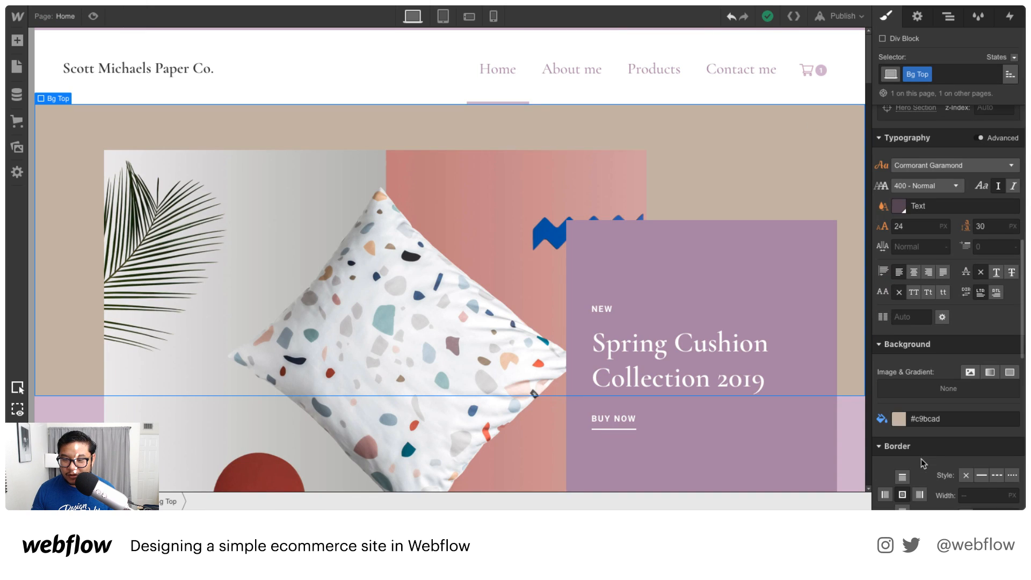
{"action": "left_click", "coordinate": [905, 425]}
{"action": "left_click", "coordinate": [1005, 395]}
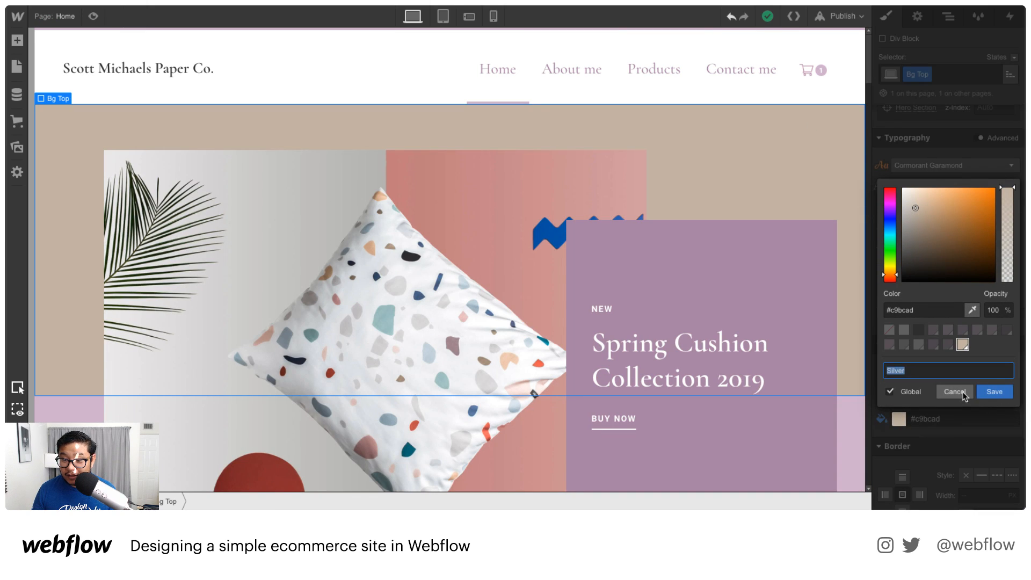
{"action": "left_click", "coordinate": [1000, 391]}
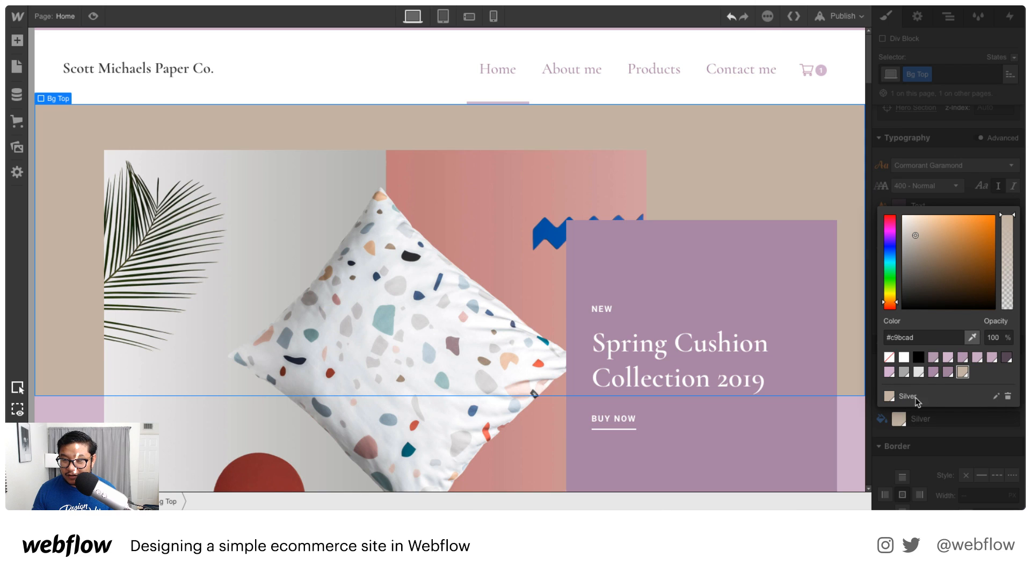
{"action": "left_click", "coordinate": [994, 397]}
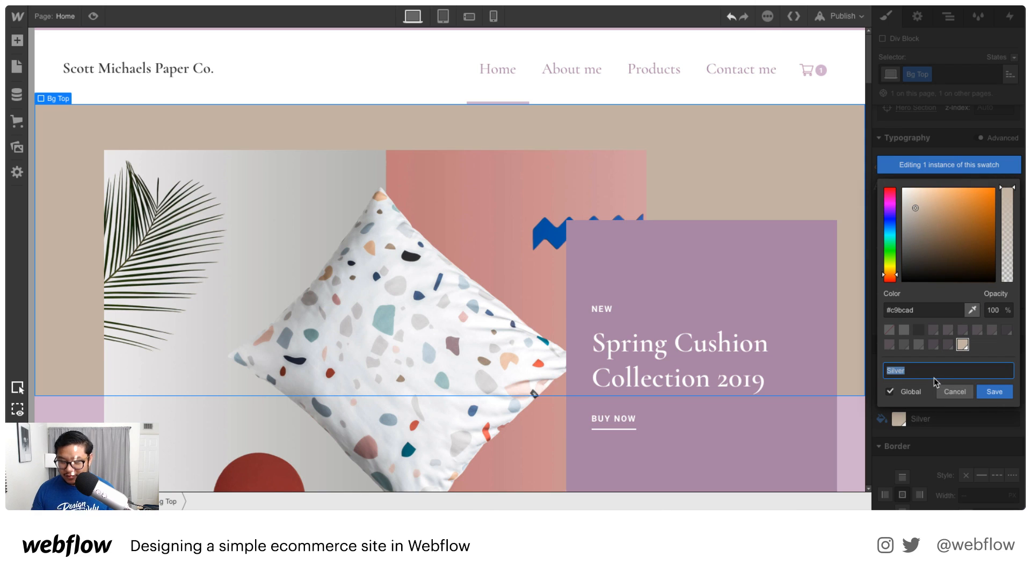
{"action": "type", "text": "brown"}
{"action": "key", "text": "Return"}
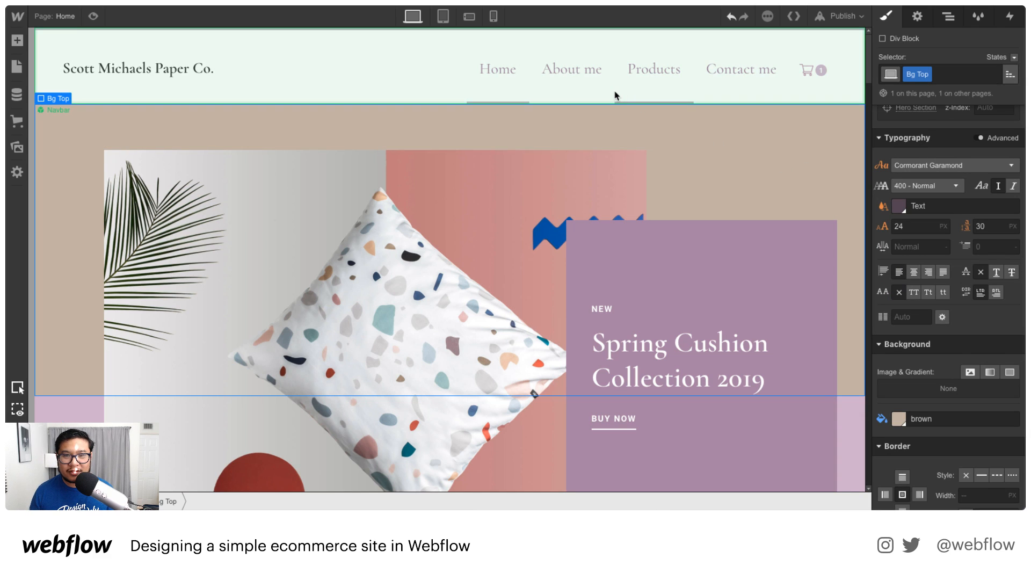
Apply the brown swatch as the text color of the navbar's regular links, using the About me link.
{"action": "double_click", "coordinate": [614, 96]}
{"action": "left_click", "coordinate": [574, 93]}
{"action": "scroll", "coordinate": [945, 301], "scroll_direction": "down", "scroll_amount": 5}
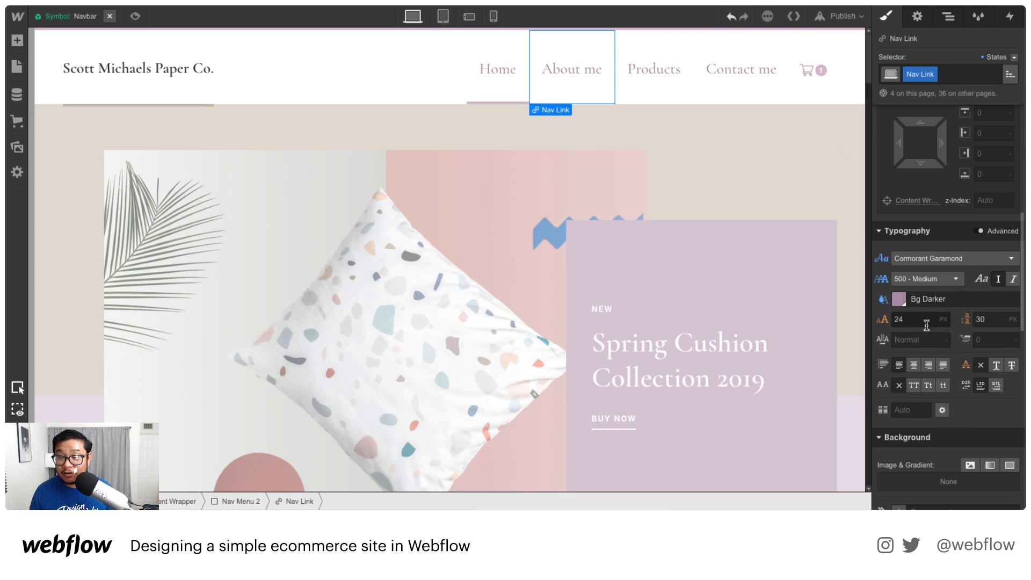
{"action": "left_click", "coordinate": [925, 299]}
{"action": "left_click", "coordinate": [962, 252]}
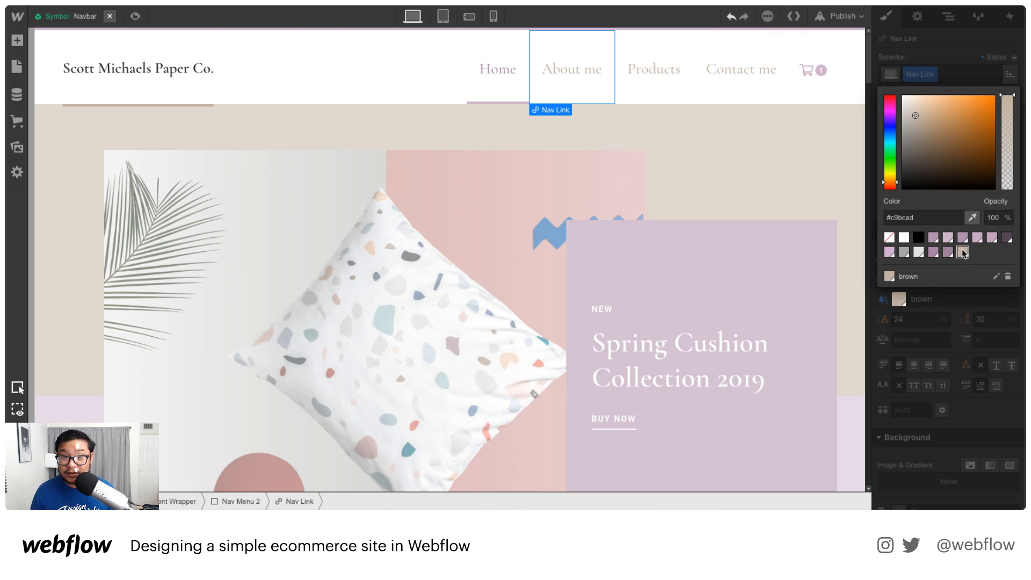
{"action": "left_click", "coordinate": [920, 53]}
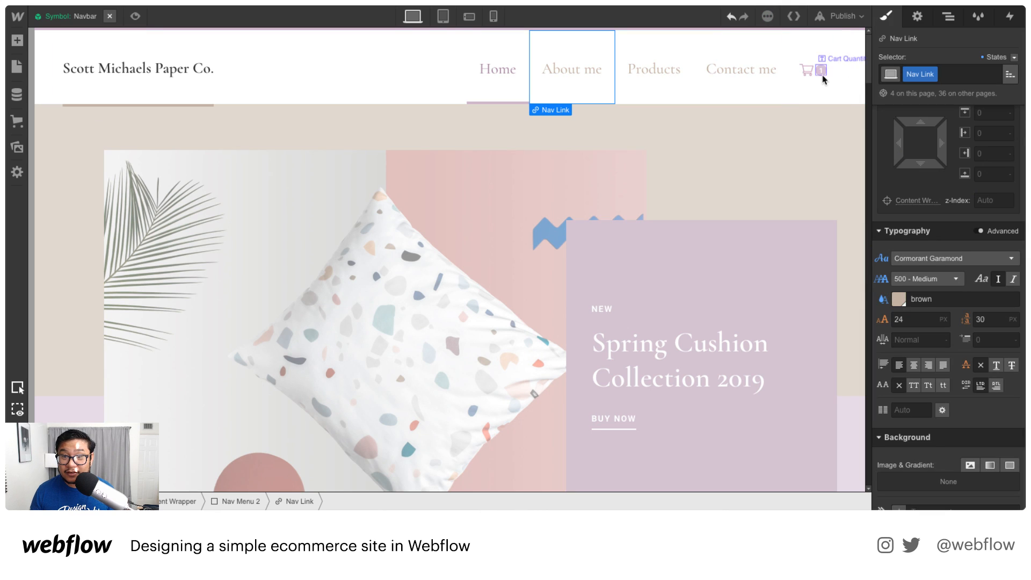
Set the text color of the current Home nav link to a darker brown, #776e64.
{"action": "left_click", "coordinate": [495, 85]}
{"action": "left_click", "coordinate": [903, 303]}
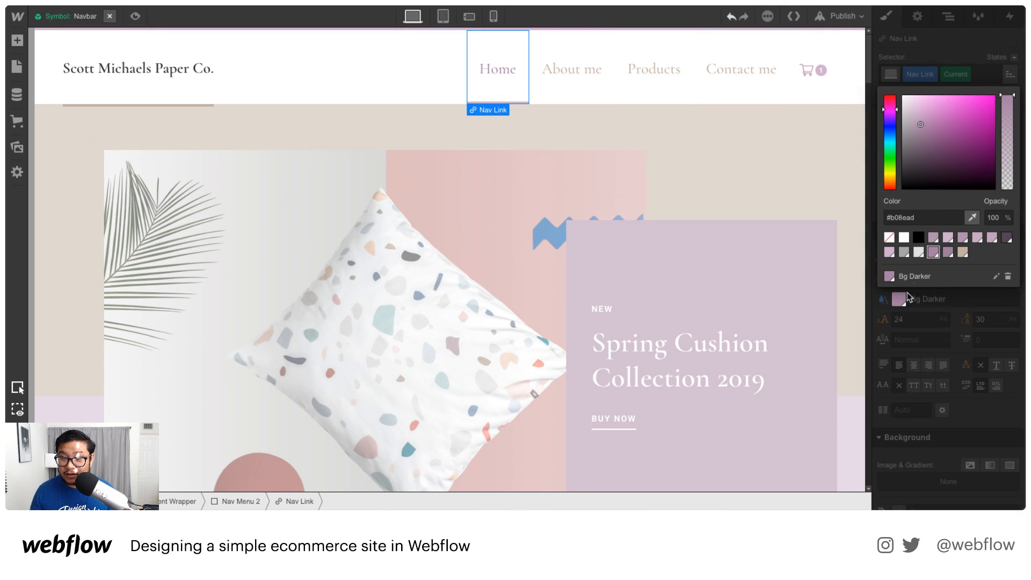
{"action": "left_click", "coordinate": [962, 252]}
{"action": "left_click_drag", "start_coordinate": [914, 117], "coordinate": [918, 150]}
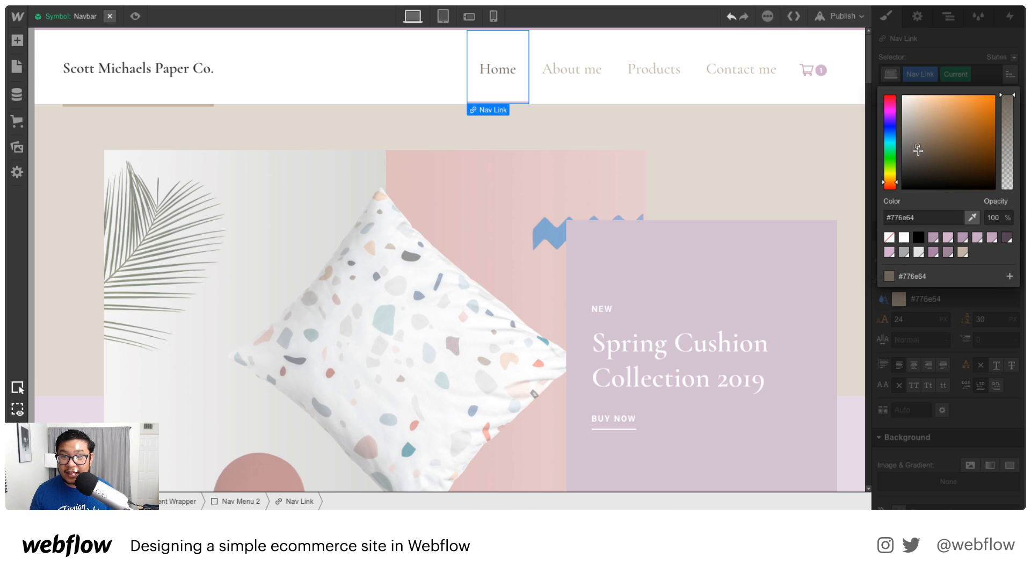
{"action": "left_click", "coordinate": [950, 49]}
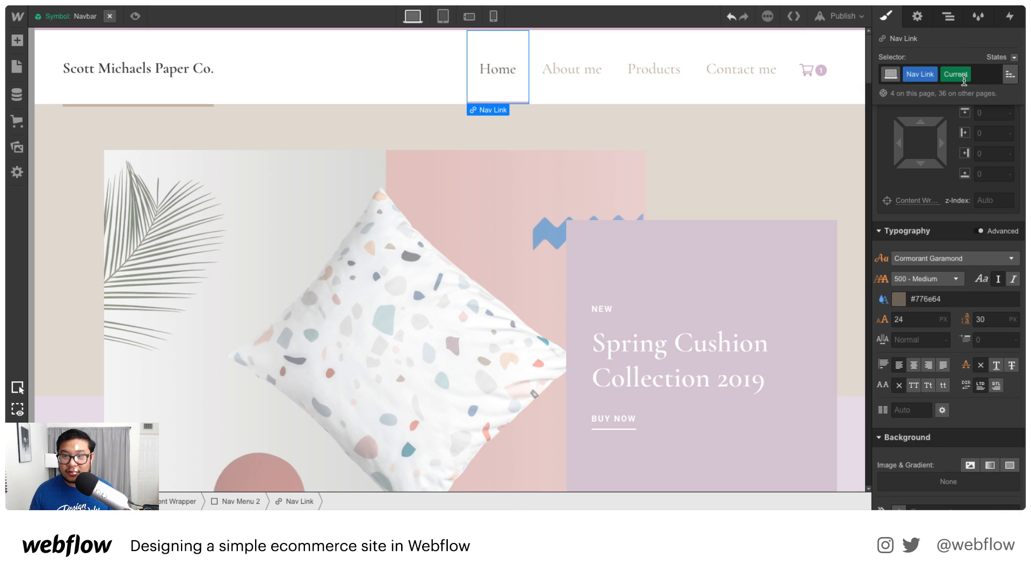
Save the Home link's text color #776e64 as a global swatch under the suggested name Dim Grey.
{"action": "scroll", "coordinate": [967, 251], "scroll_direction": "down", "scroll_amount": 3}
{"action": "scroll", "coordinate": [956, 268], "scroll_direction": "down", "scroll_amount": 4}
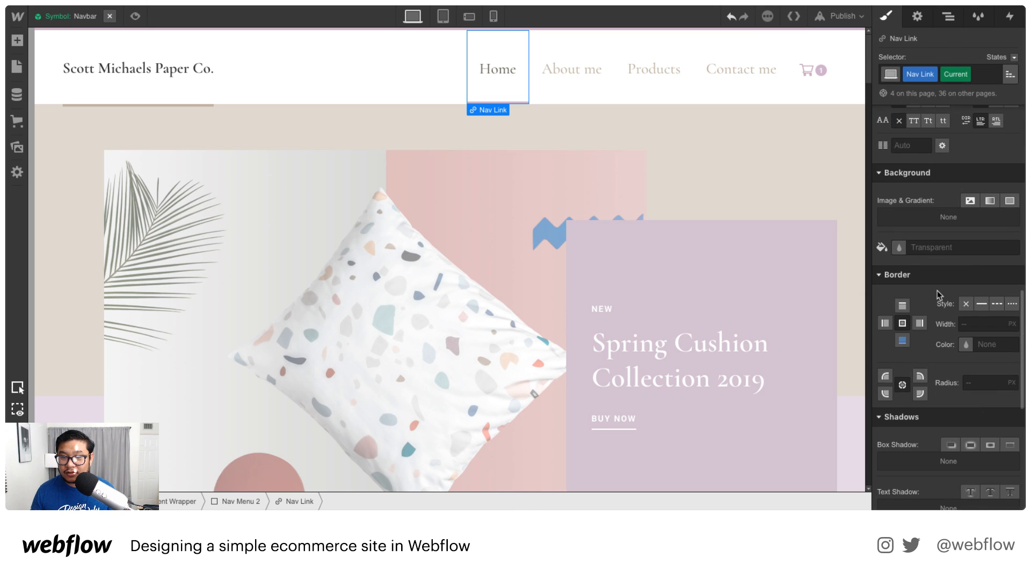
{"action": "scroll", "coordinate": [913, 344], "scroll_direction": "up", "scroll_amount": 6}
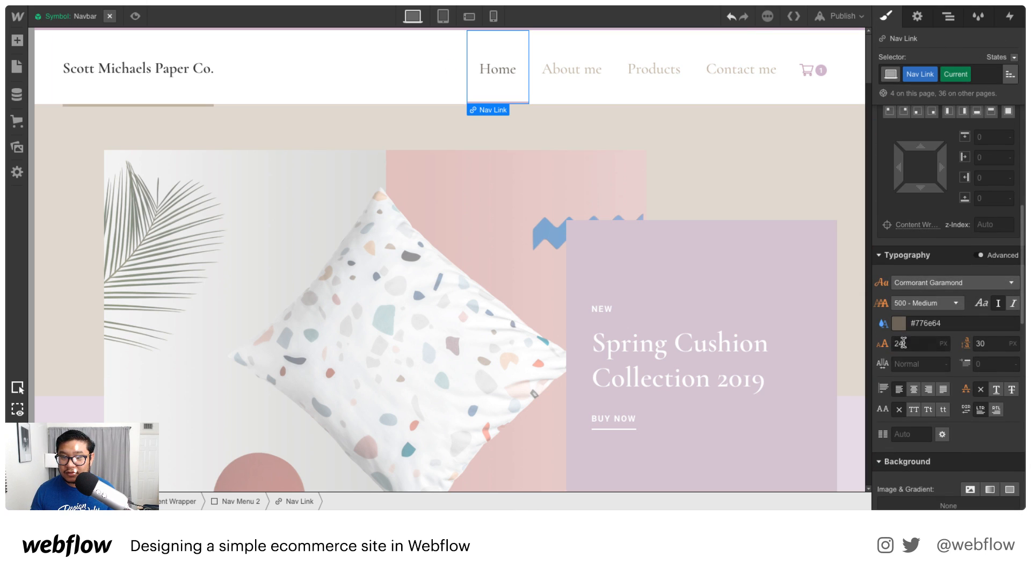
{"action": "left_click", "coordinate": [898, 322]}
{"action": "left_click", "coordinate": [1010, 299]}
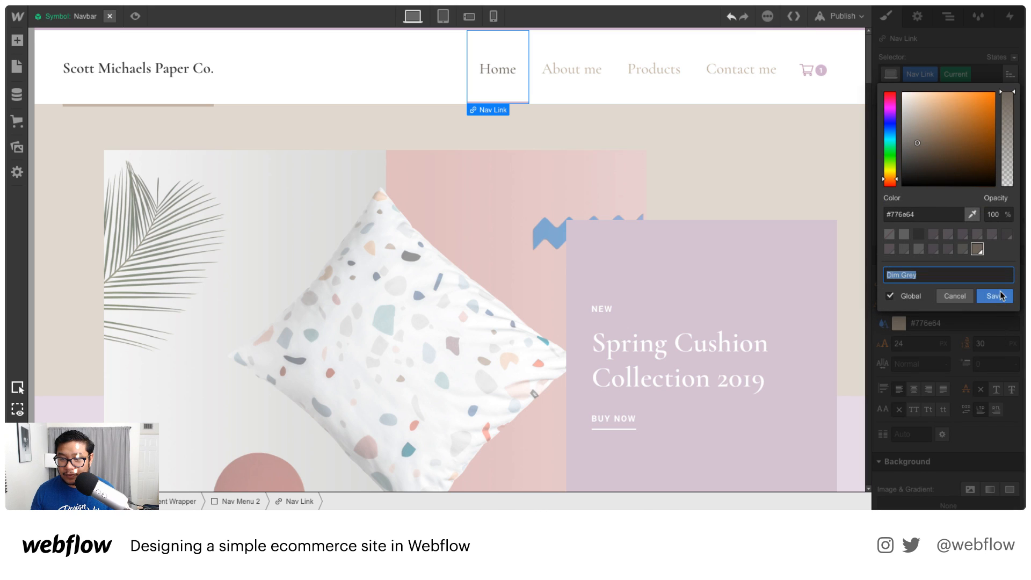
{"action": "left_click", "coordinate": [997, 294]}
{"action": "left_click", "coordinate": [962, 338]}
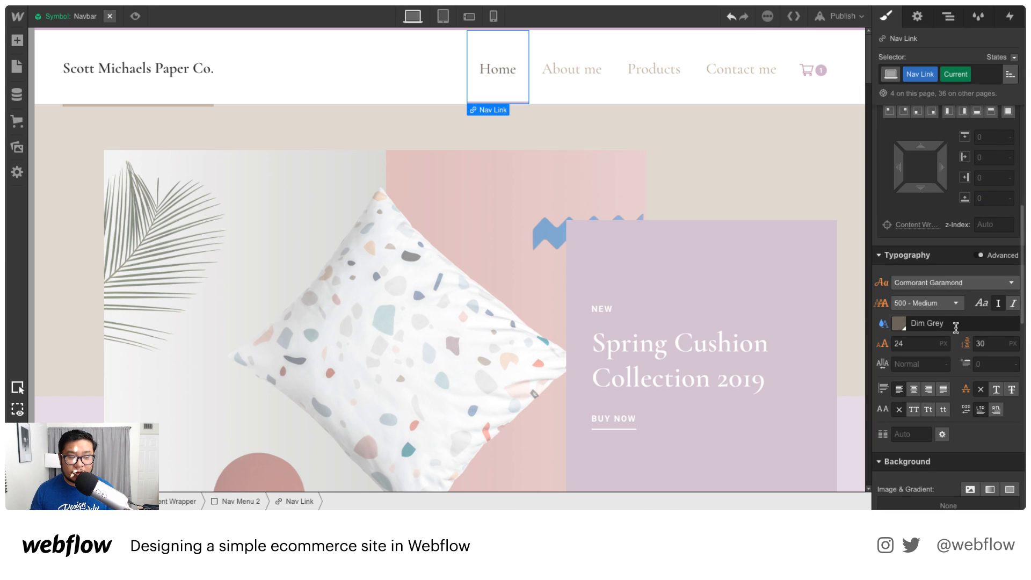
Change the bottom border color of the current Home nav link to the Dim Grey swatch.
{"action": "scroll", "coordinate": [955, 327], "scroll_direction": "down", "scroll_amount": 3}
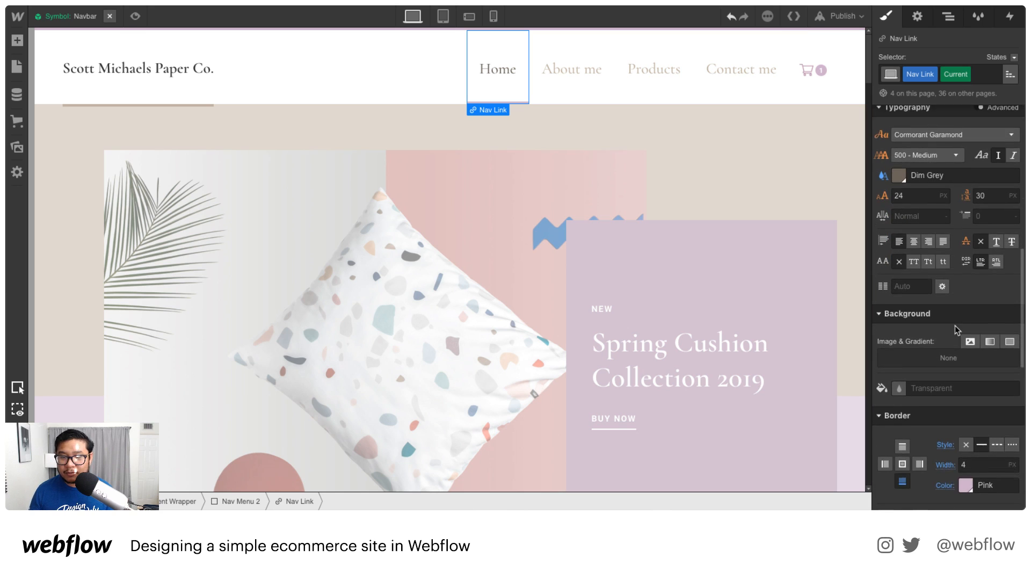
{"action": "scroll", "coordinate": [957, 330], "scroll_direction": "down", "scroll_amount": 2}
{"action": "left_click", "coordinate": [966, 411]}
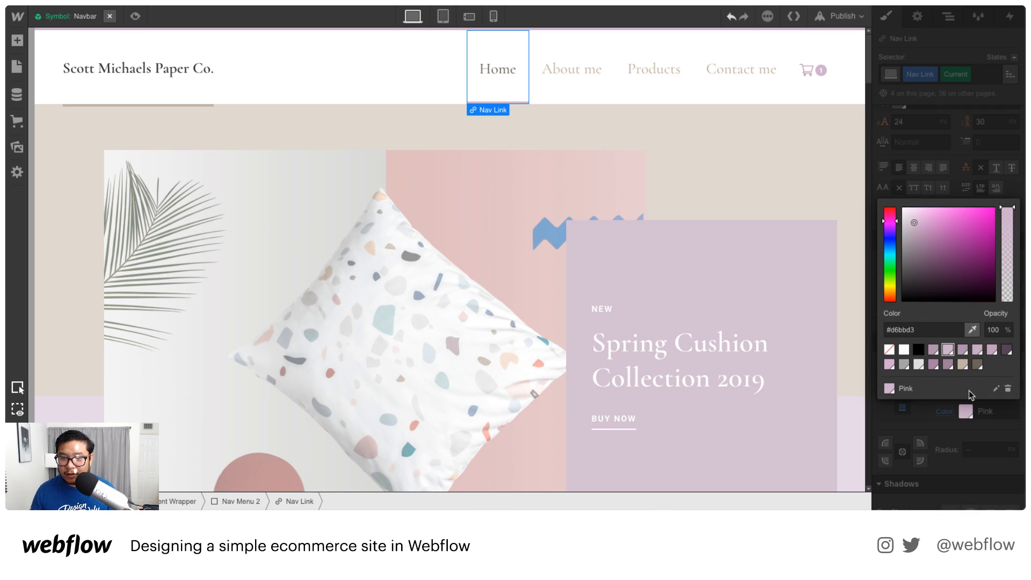
{"action": "left_click", "coordinate": [977, 365]}
{"action": "left_click", "coordinate": [949, 151]}
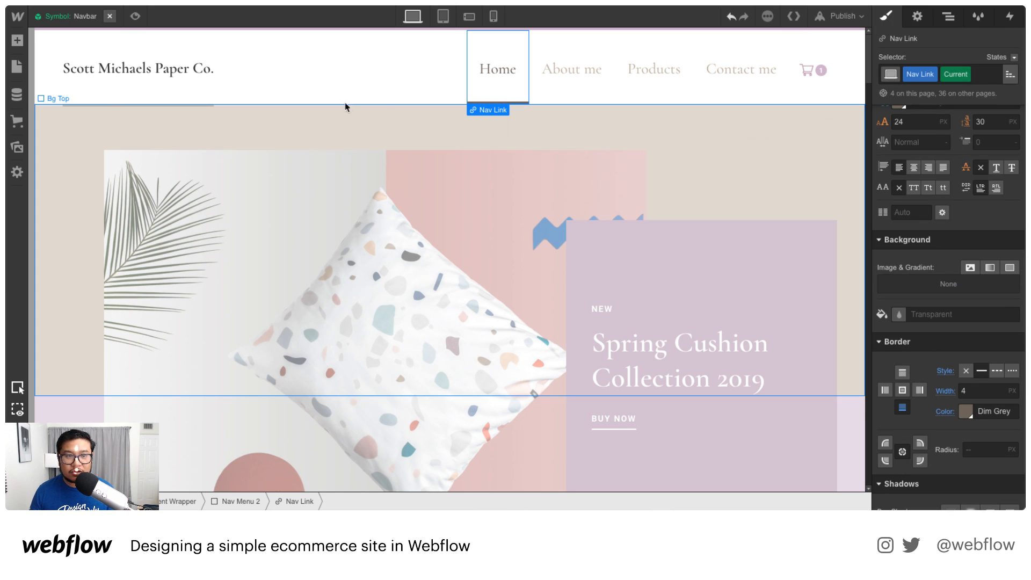
Change the navbar's top border color to the Dim Grey swatch and briefly preview the page.
{"action": "left_click", "coordinate": [42, 46]}
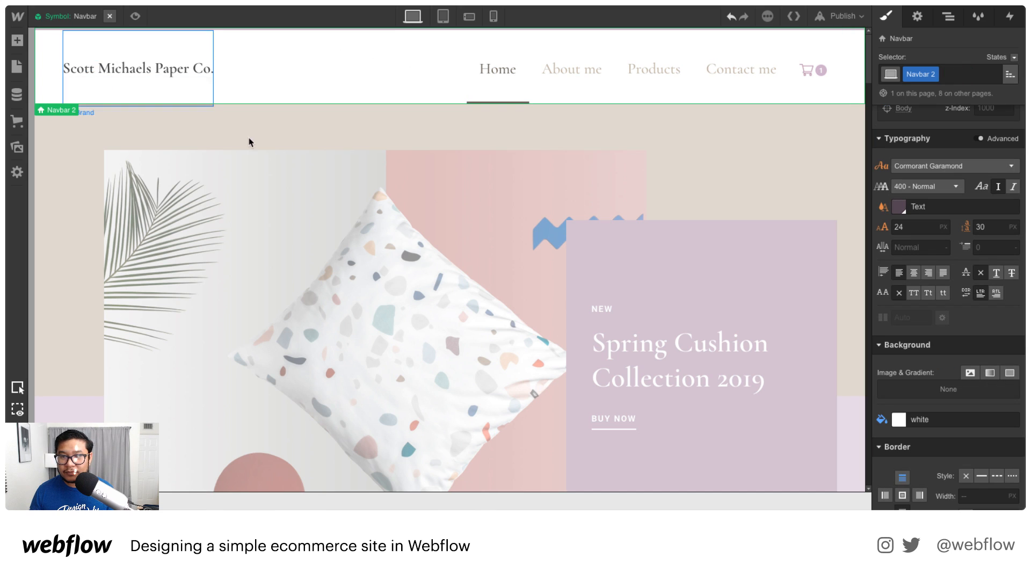
{"action": "left_click", "coordinate": [904, 480]}
{"action": "scroll", "coordinate": [966, 383], "scroll_direction": "down", "scroll_amount": 2}
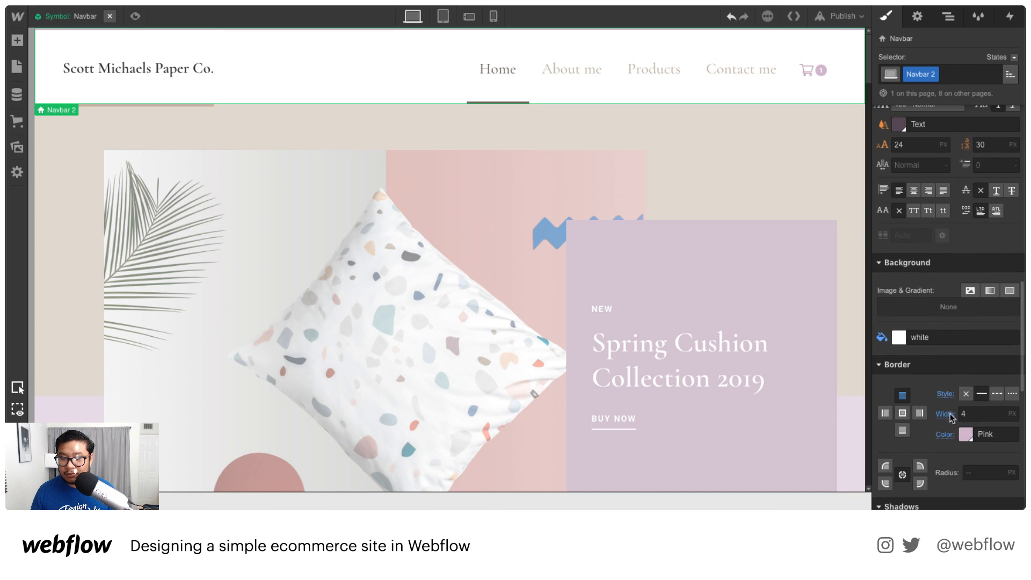
{"action": "left_click", "coordinate": [965, 434]}
{"action": "left_click", "coordinate": [962, 387]}
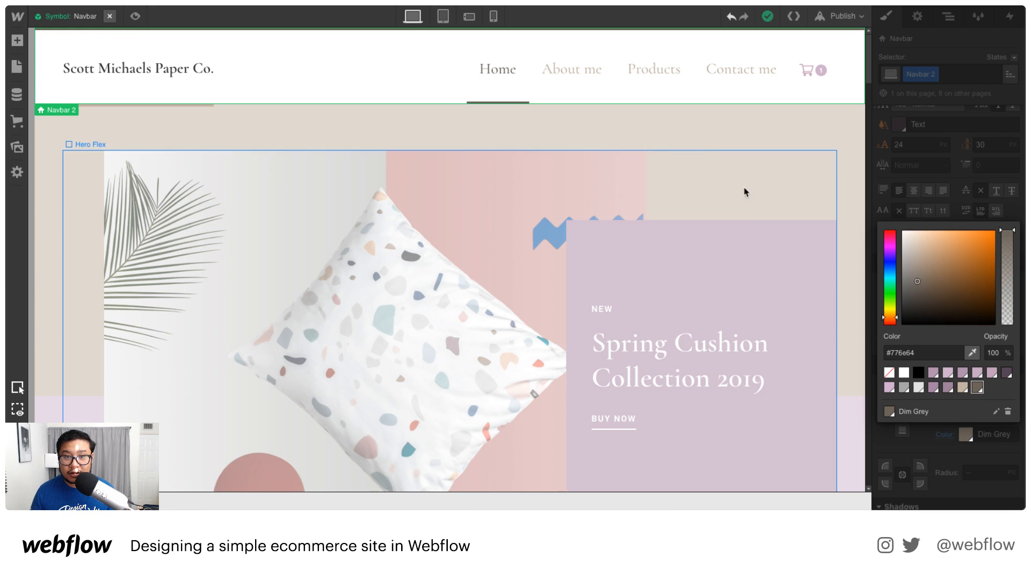
{"action": "left_click", "coordinate": [743, 191]}
{"action": "left_click", "coordinate": [94, 15]}
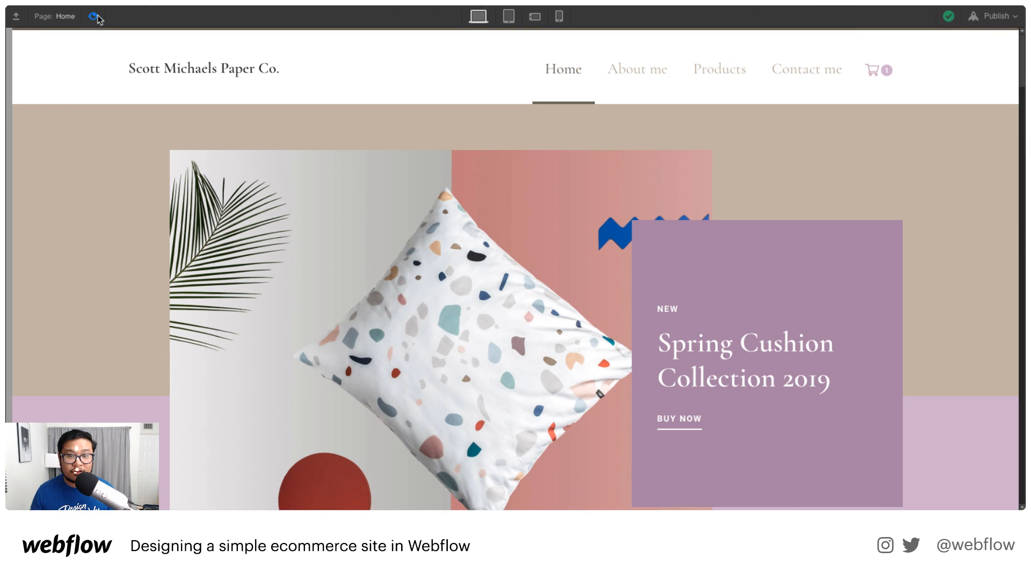
{"action": "left_click", "coordinate": [94, 16]}
Change the background color of the hero section's lower background block to light grey #e9e9e9.
{"action": "scroll", "coordinate": [84, 334], "scroll_direction": "down", "scroll_amount": 3}
{"action": "left_click", "coordinate": [65, 340]}
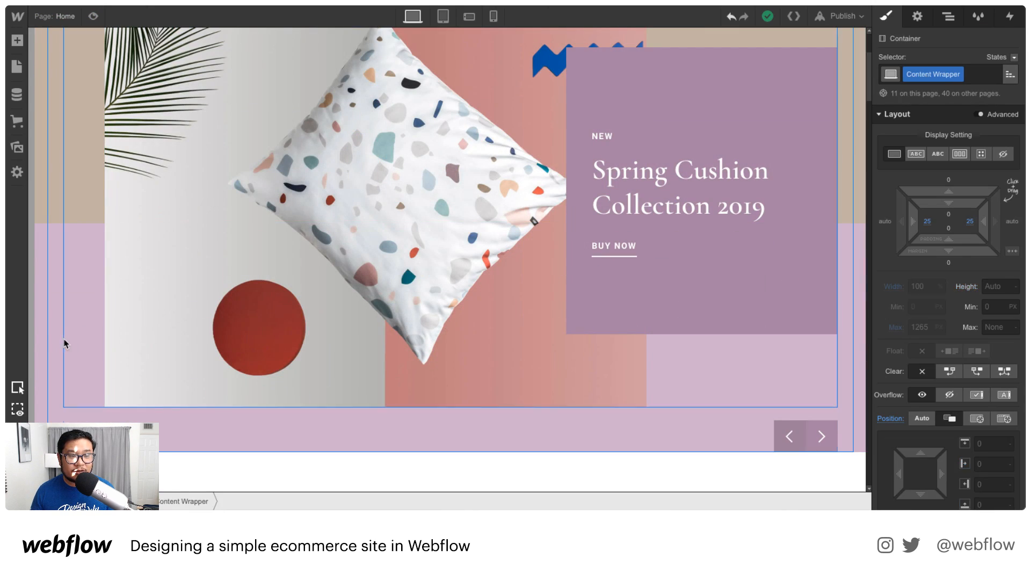
{"action": "left_click", "coordinate": [45, 322]}
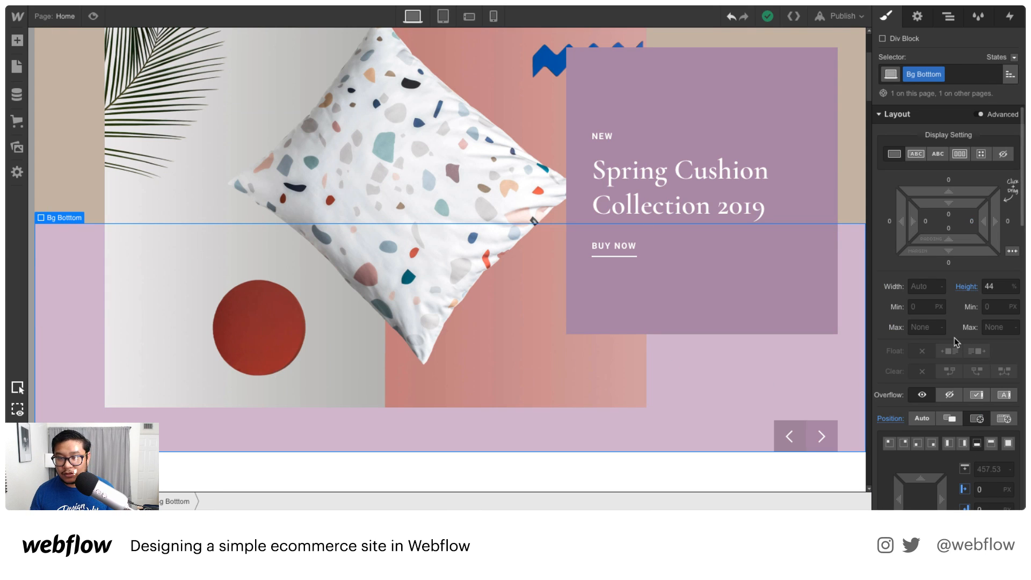
{"action": "scroll", "coordinate": [955, 342], "scroll_direction": "down", "scroll_amount": 4}
{"action": "scroll", "coordinate": [954, 342], "scroll_direction": "down", "scroll_amount": 3}
{"action": "left_click", "coordinate": [901, 497]}
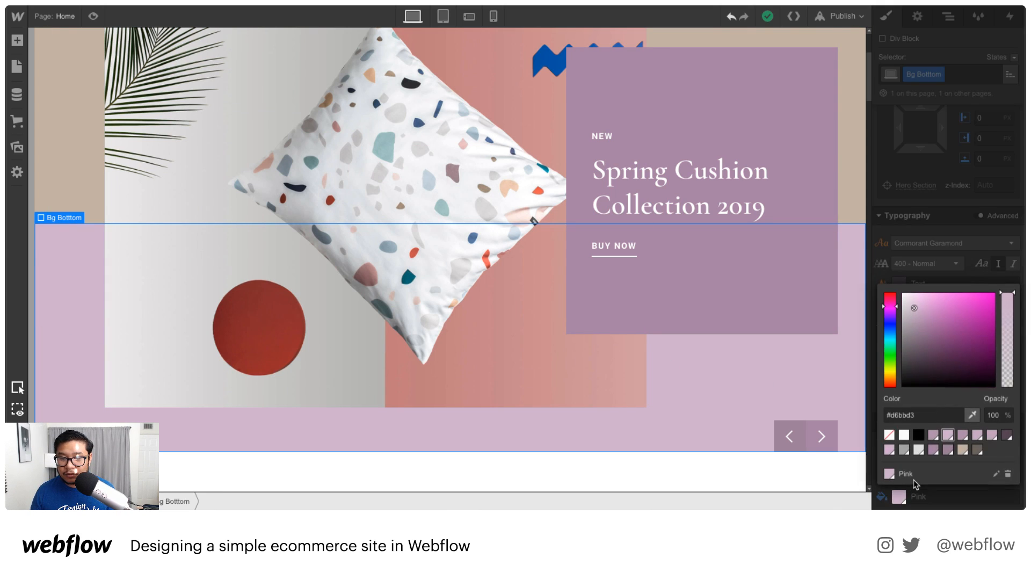
{"action": "left_click", "coordinate": [904, 435]}
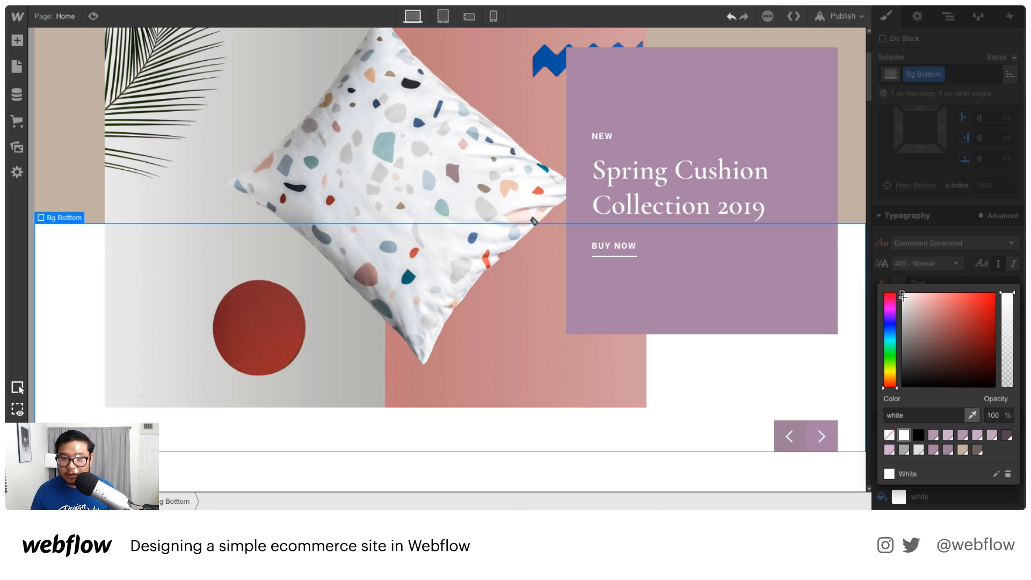
{"action": "left_click_drag", "start_coordinate": [902, 295], "coordinate": [893, 300]}
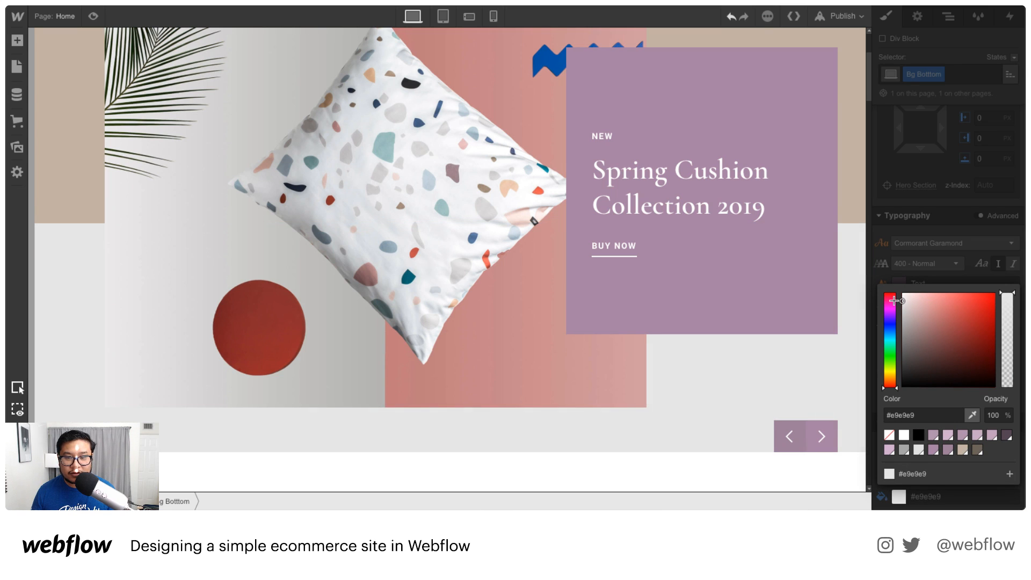
Replace the cushion.jpg background image of the hero slide's image block with the white delivery truck SVG.
{"action": "scroll", "coordinate": [543, 280], "scroll_direction": "up", "scroll_amount": 3}
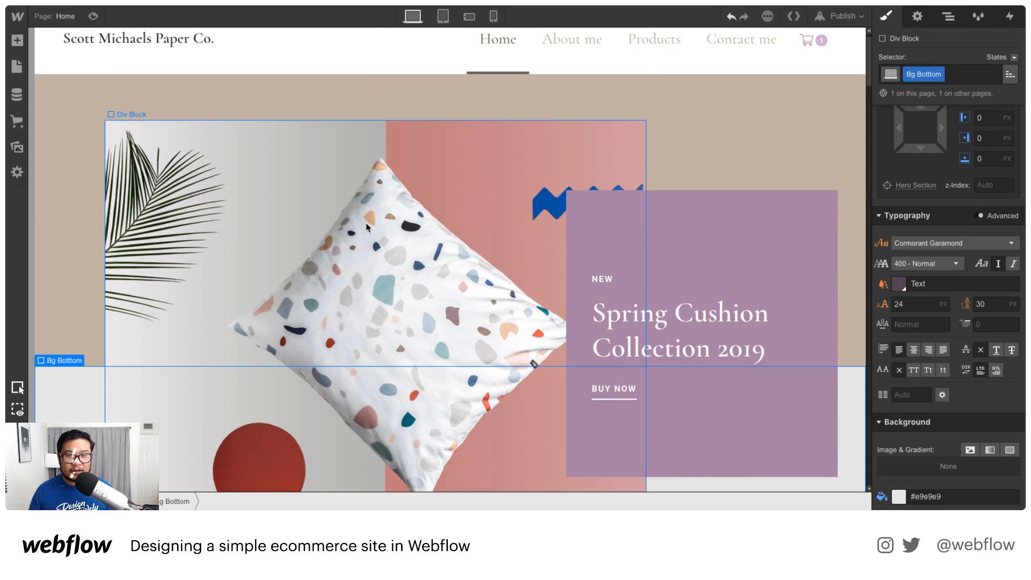
{"action": "left_click", "coordinate": [367, 228]}
{"action": "scroll", "coordinate": [902, 290], "scroll_direction": "down", "scroll_amount": 4}
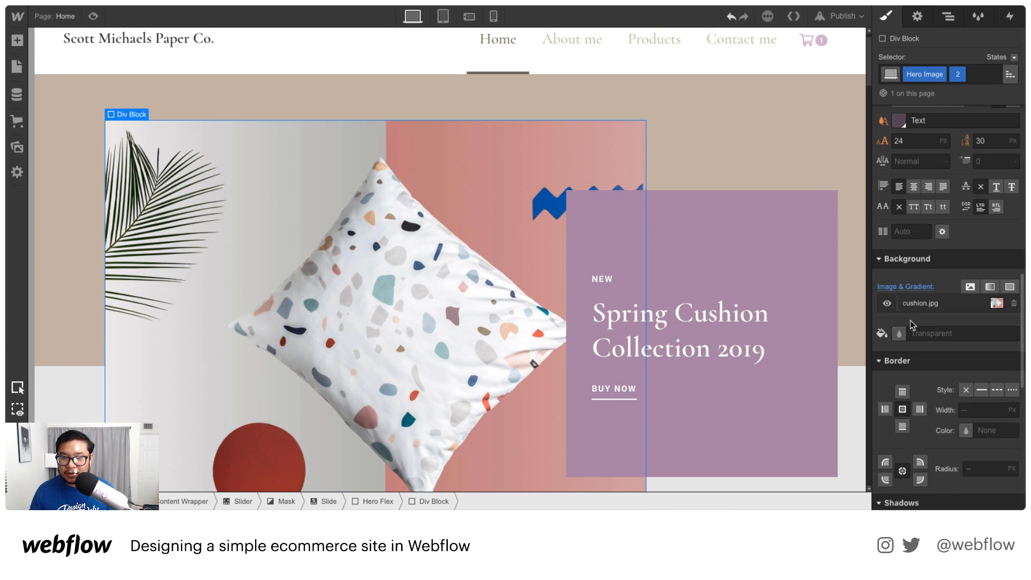
{"action": "left_click", "coordinate": [934, 304]}
{"action": "left_click", "coordinate": [949, 161]}
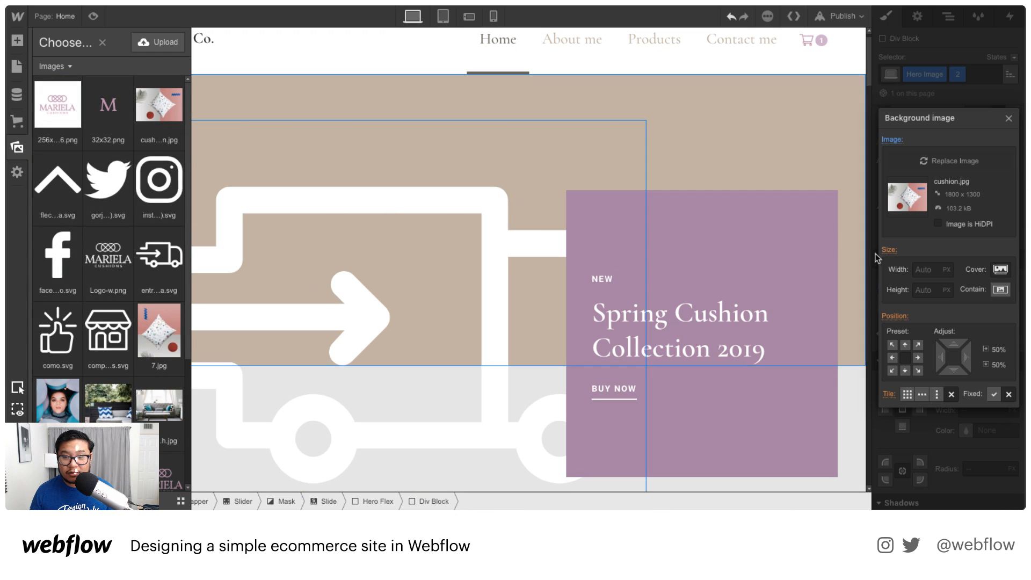
{"action": "left_click", "coordinate": [664, 106]}
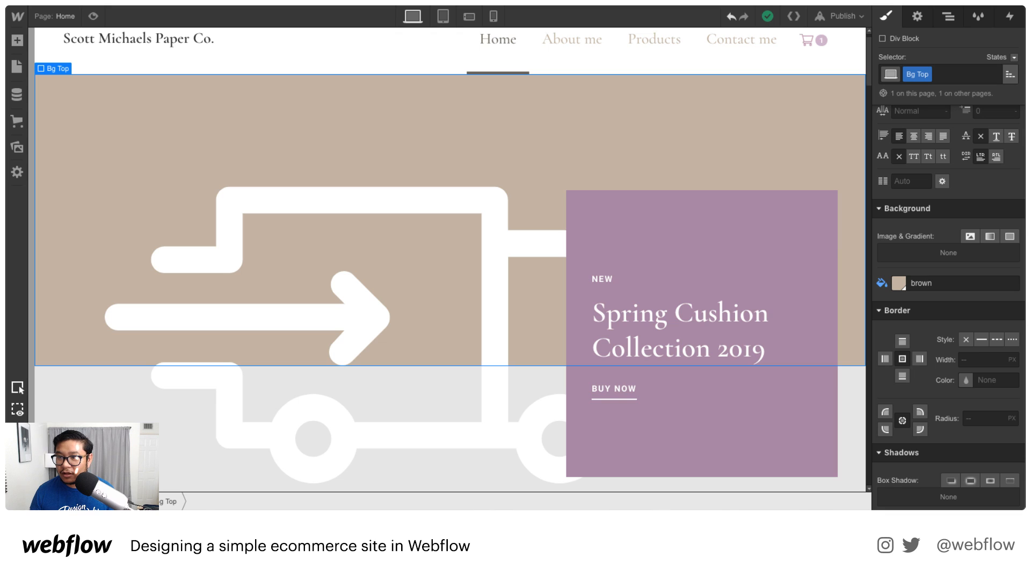
Replace the background image of the hero slide's image block with the IMG_20181127 photo of a blank sheet of paper.
{"action": "left_click_drag", "start_coordinate": [458, 124], "coordinate": [953, 464]}
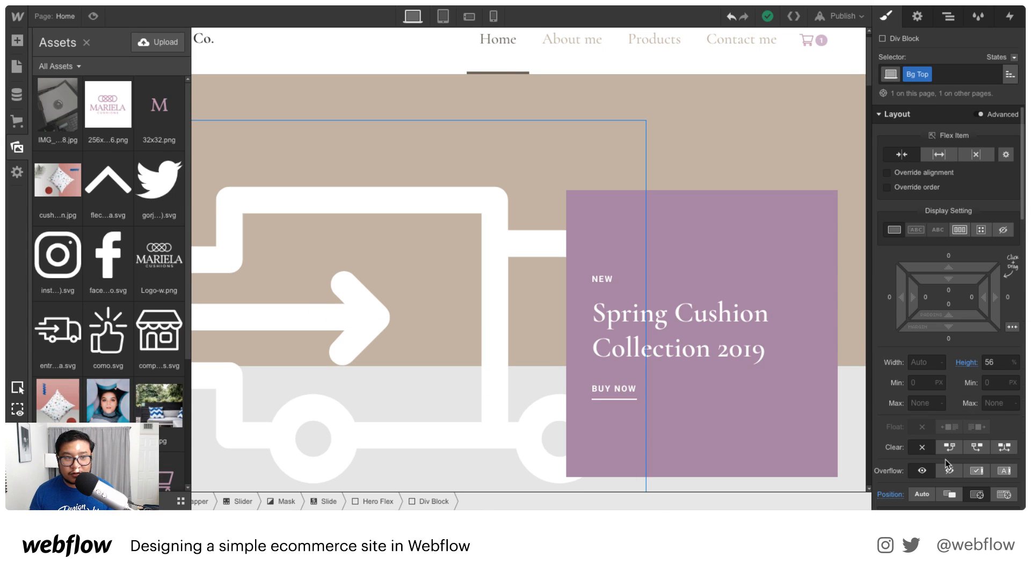
{"action": "left_click", "coordinate": [417, 256]}
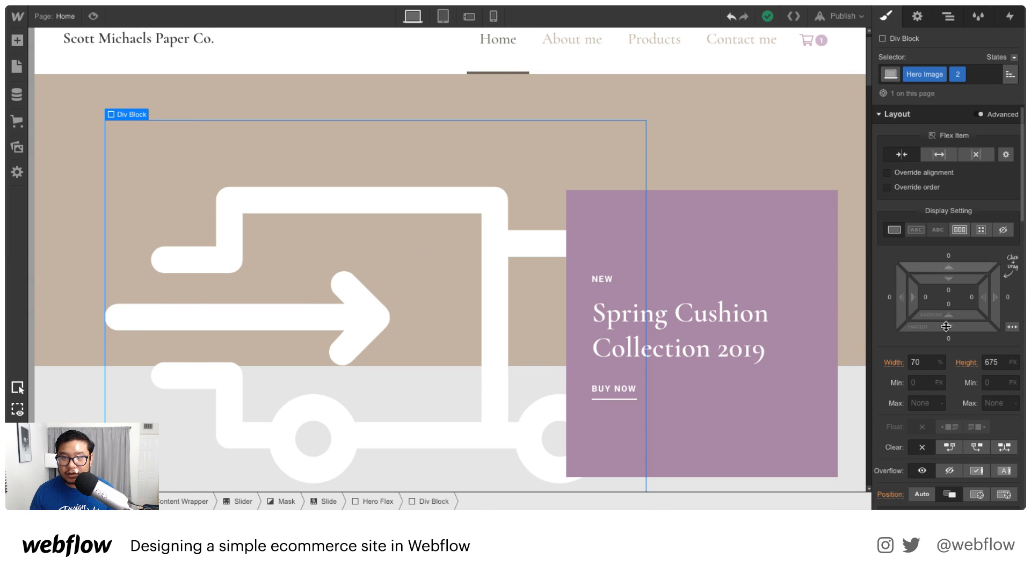
{"action": "scroll", "coordinate": [932, 427], "scroll_direction": "down", "scroll_amount": 10}
{"action": "scroll", "coordinate": [932, 427], "scroll_direction": "down", "scroll_amount": 2}
{"action": "left_click", "coordinate": [926, 391]}
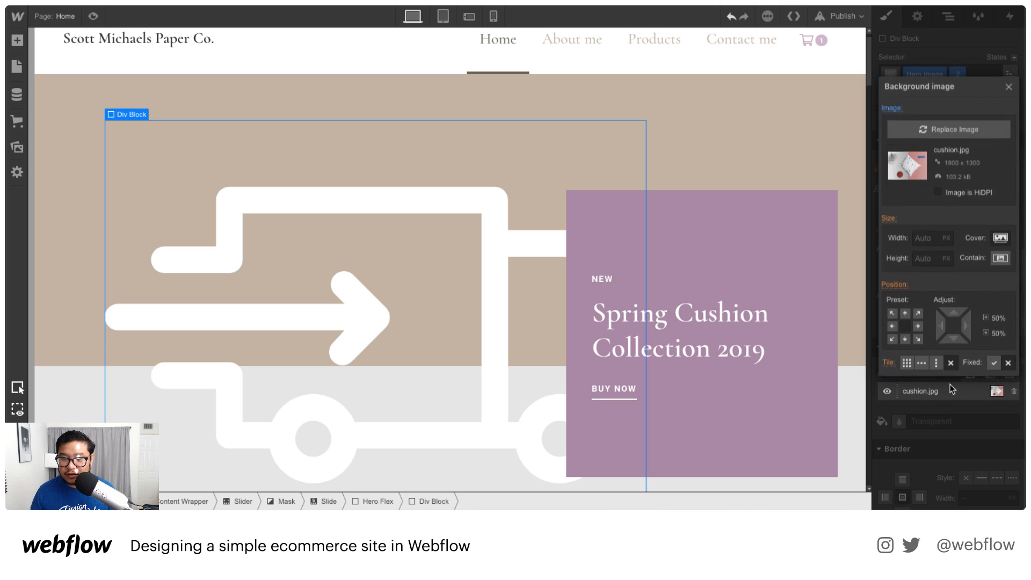
{"action": "left_click", "coordinate": [932, 131]}
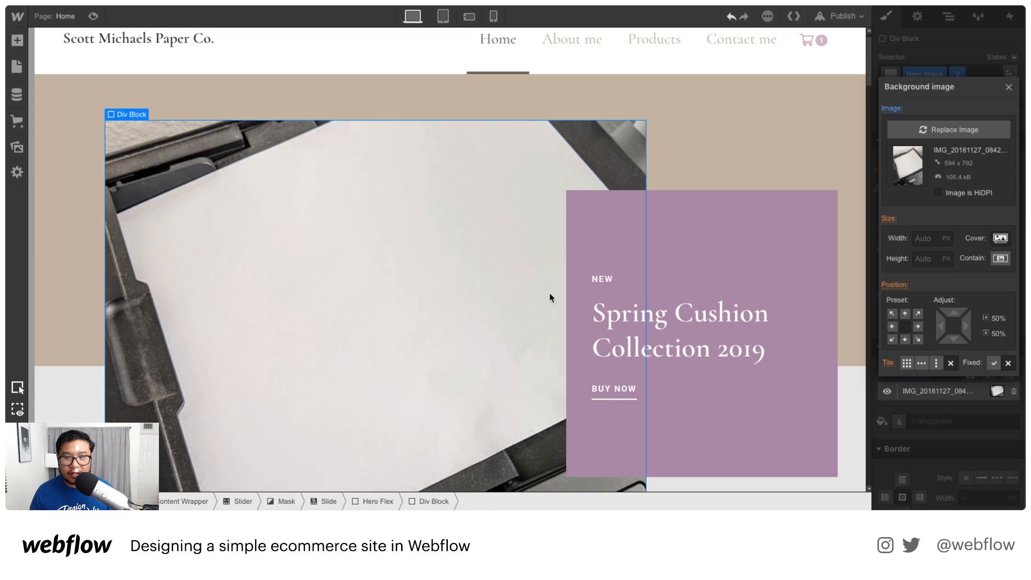
{"action": "left_click", "coordinate": [1008, 87]}
Change the hero text box's mini title to "THE GREATEST" and its heading to "Piece of paper. (Tribute)".
{"action": "left_click", "coordinate": [691, 201]}
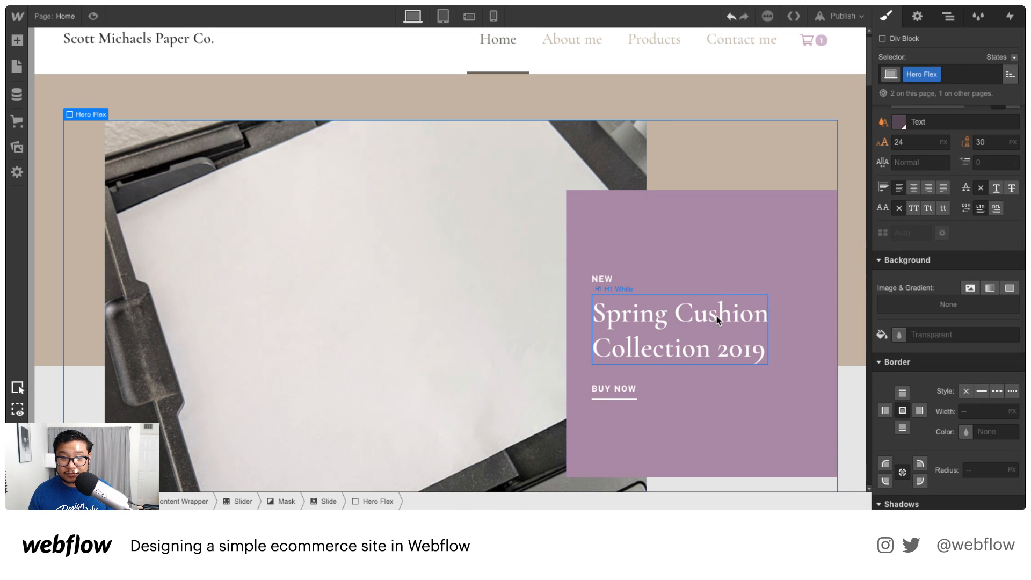
{"action": "double_click", "coordinate": [618, 280]}
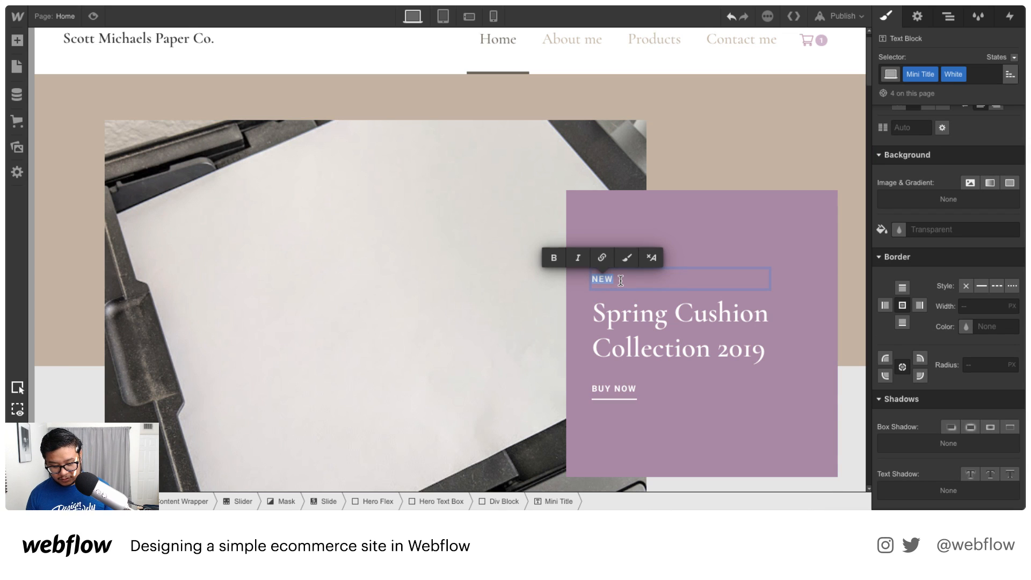
{"action": "type", "text": "THE GREATEST"}
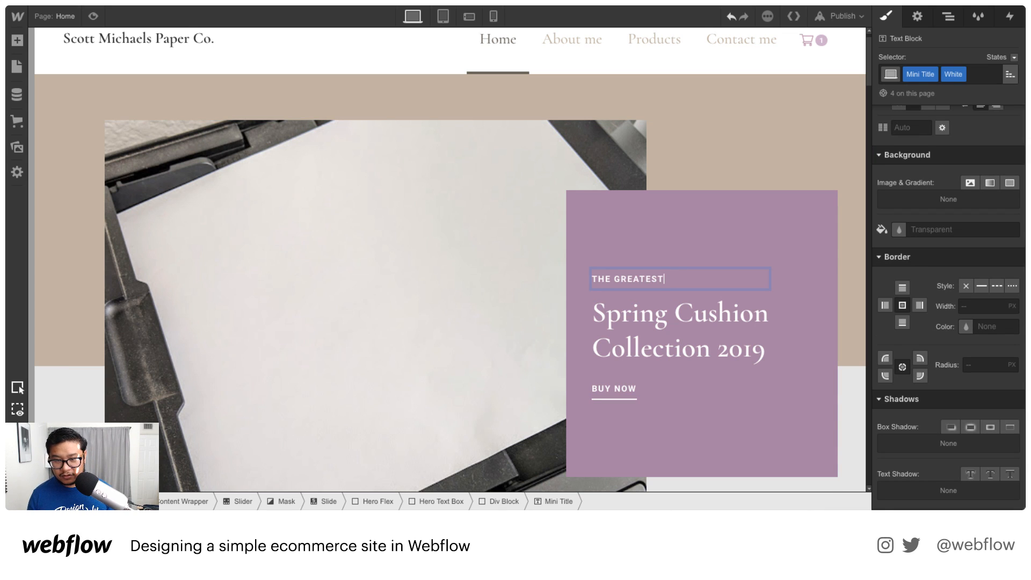
{"action": "double_click", "coordinate": [670, 323]}
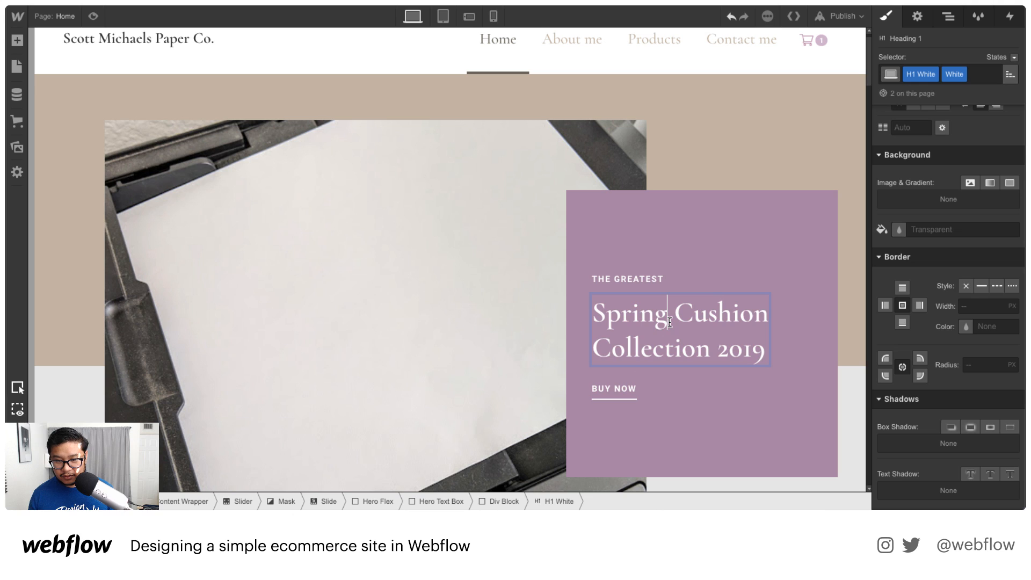
{"action": "key", "text": "ctrl+a"}
{"action": "type", "text": "piece of pap"}
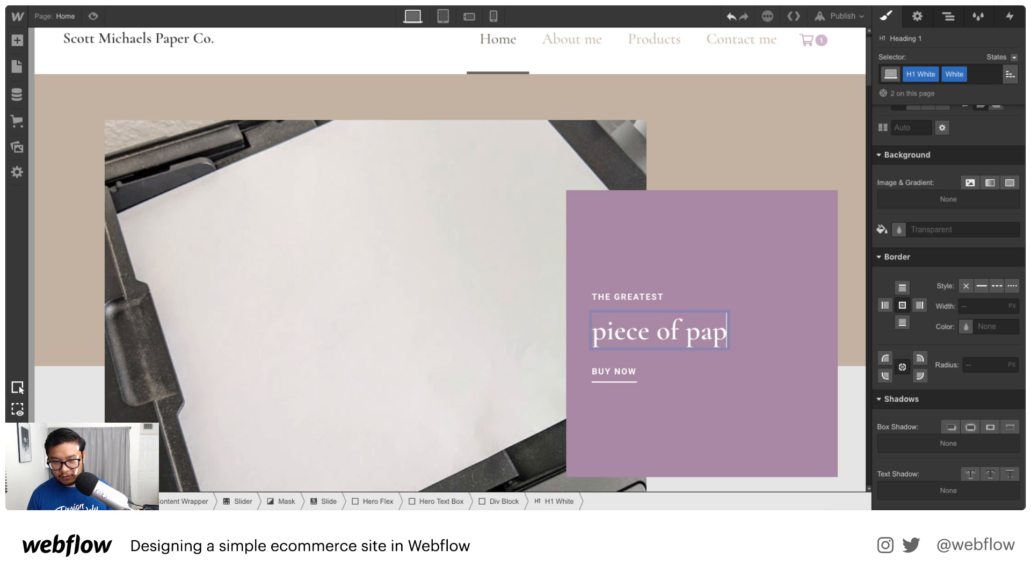
{"action": "key", "text": "ctrl+a"}
{"action": "type", "text": "Piece of paper"}
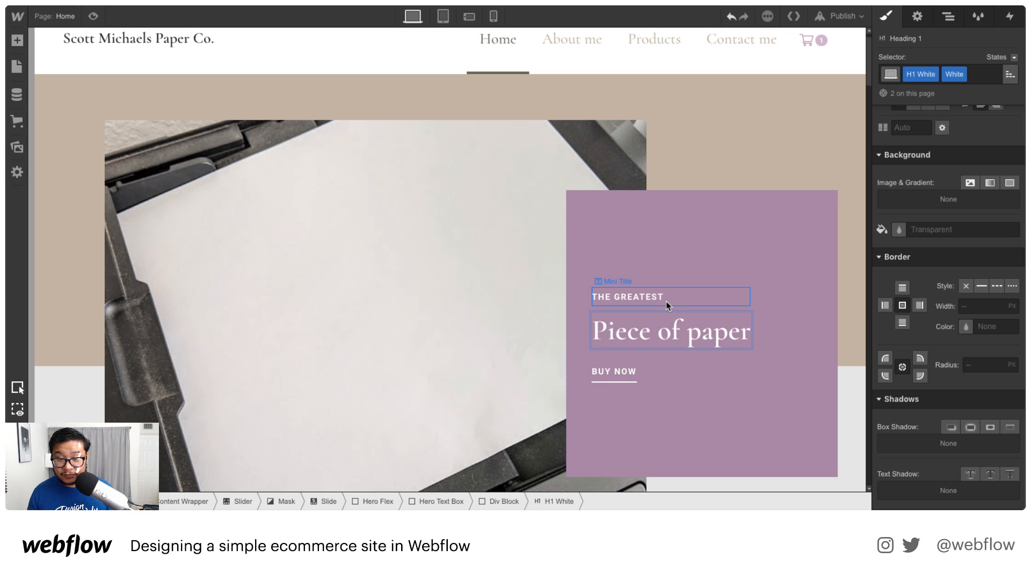
{"action": "type", "text": ". (Tribute)."}
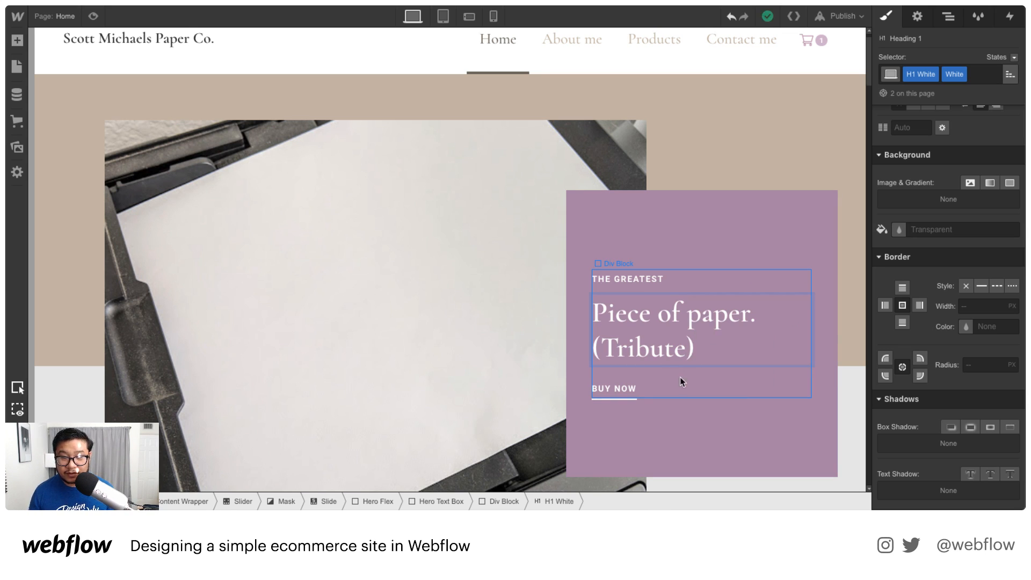
{"action": "left_click", "coordinate": [653, 389]}
{"action": "scroll", "coordinate": [532, 373], "scroll_direction": "down", "scroll_amount": 5}
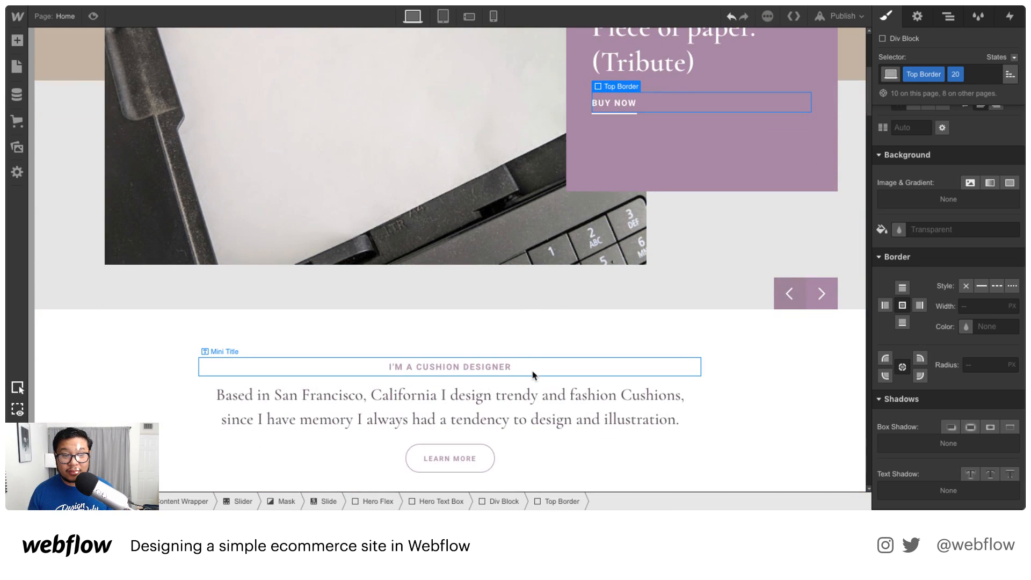
{"action": "scroll", "coordinate": [533, 374], "scroll_direction": "down", "scroll_amount": 8}
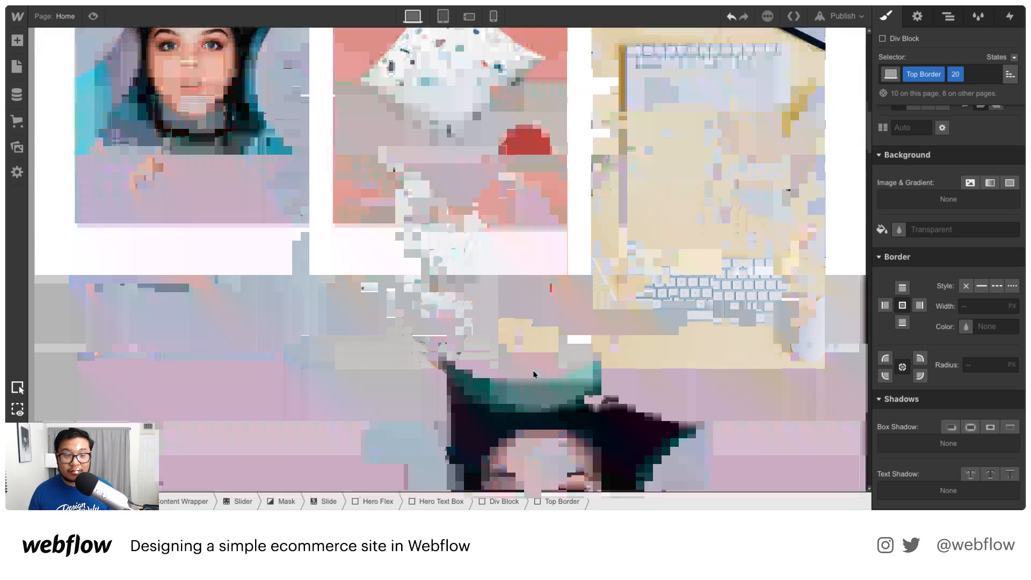
{"action": "scroll", "coordinate": [533, 374], "scroll_direction": "up", "scroll_amount": 13}
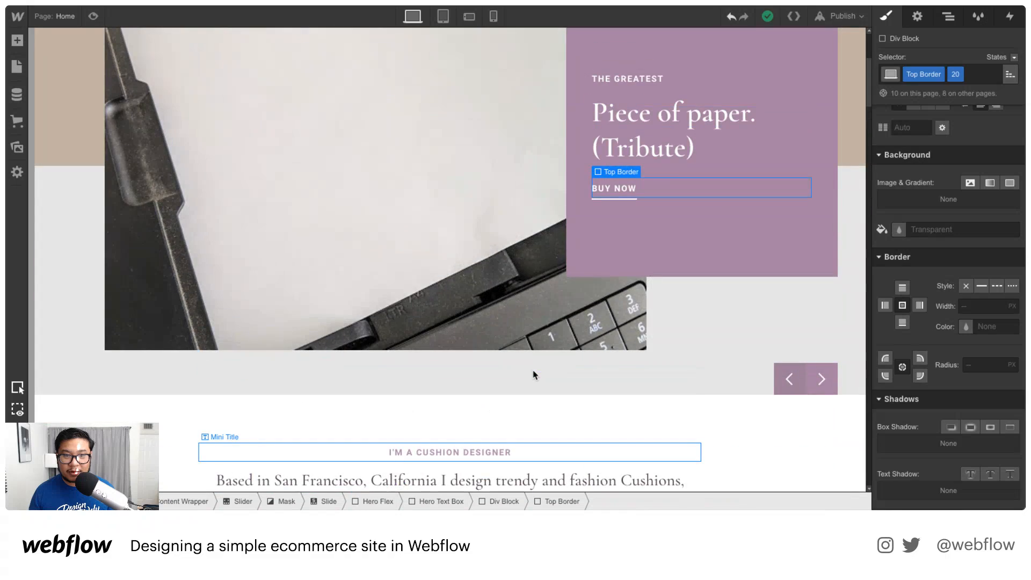
{"action": "scroll", "coordinate": [533, 375], "scroll_direction": "up", "scroll_amount": 4}
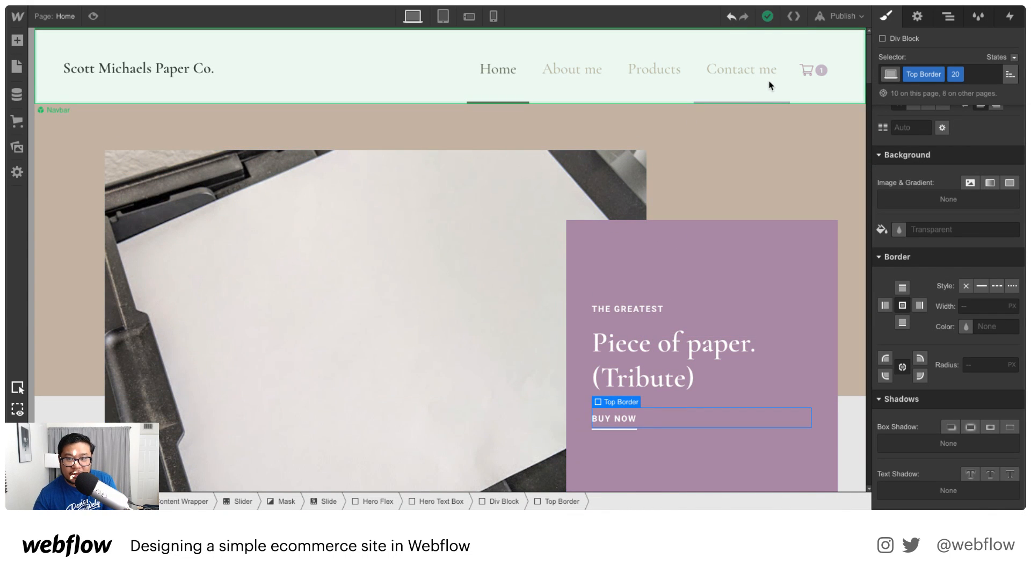
Inspect the navbar's cart button and locate the Cart component among the elements available to add.
{"action": "double_click", "coordinate": [771, 86]}
{"action": "left_click", "coordinate": [822, 86]}
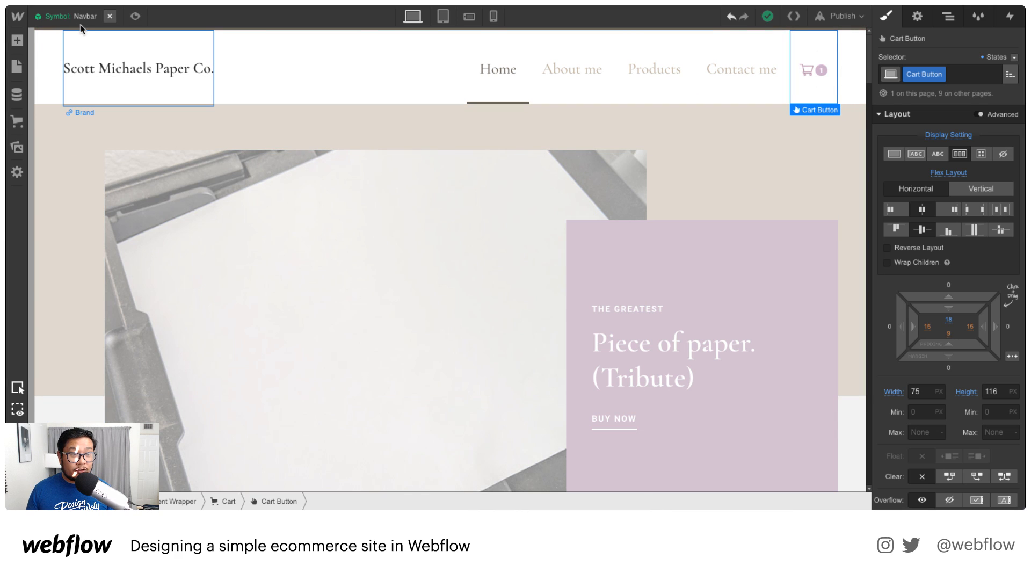
{"action": "key", "text": "Escape"}
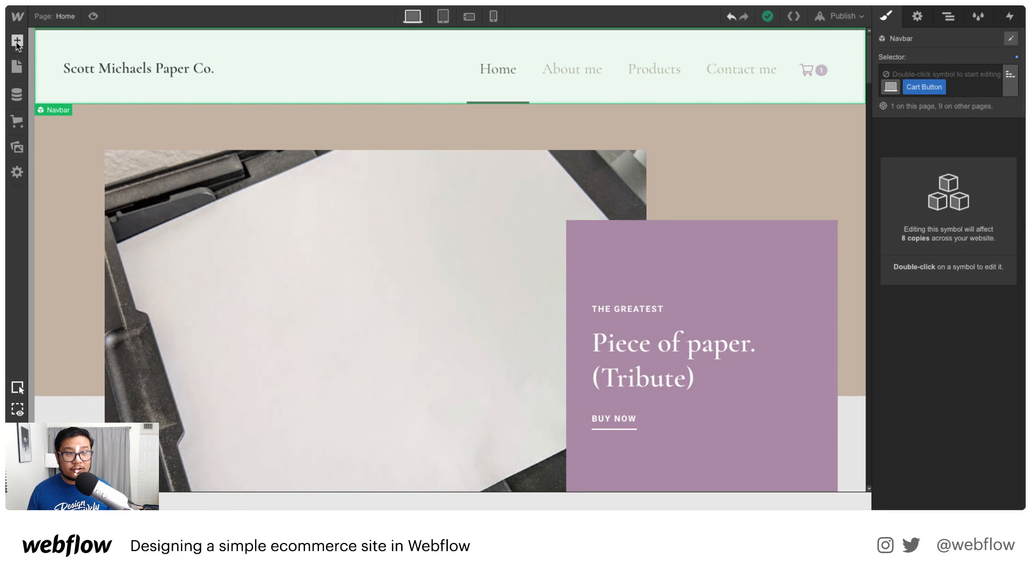
{"action": "left_click", "coordinate": [17, 42]}
{"action": "scroll", "coordinate": [104, 365], "scroll_direction": "down", "scroll_amount": 8}
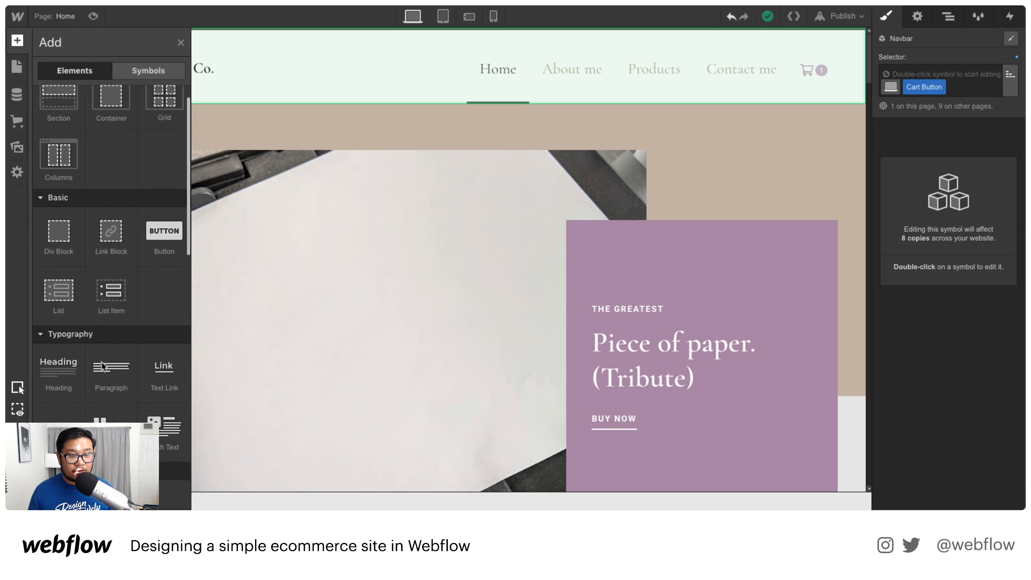
{"action": "scroll", "coordinate": [101, 362], "scroll_direction": "down", "scroll_amount": 5}
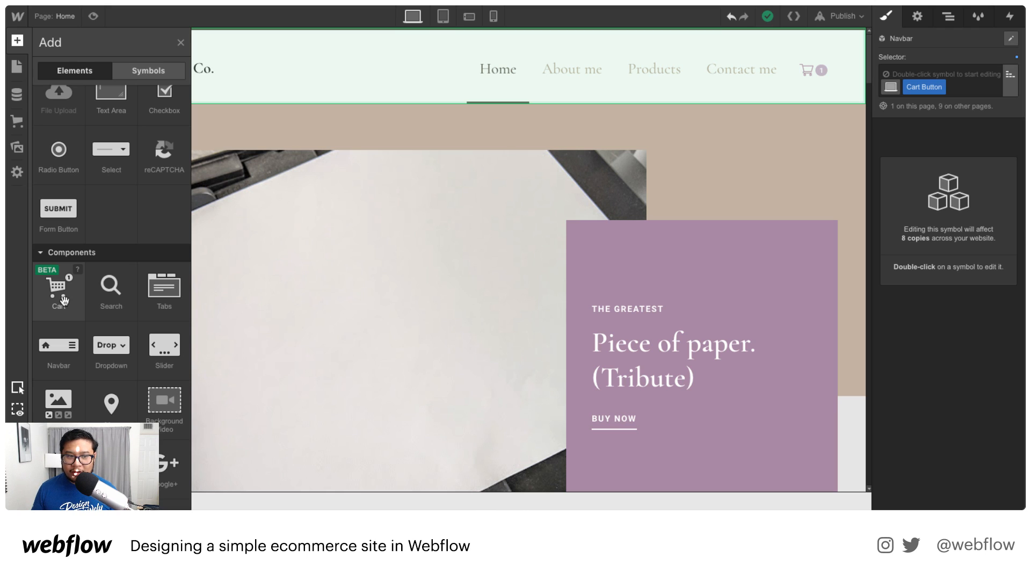
Try other text colors on the Cart Button inside the navbar symbol and clear its own text color setting.
{"action": "double_click", "coordinate": [816, 64]}
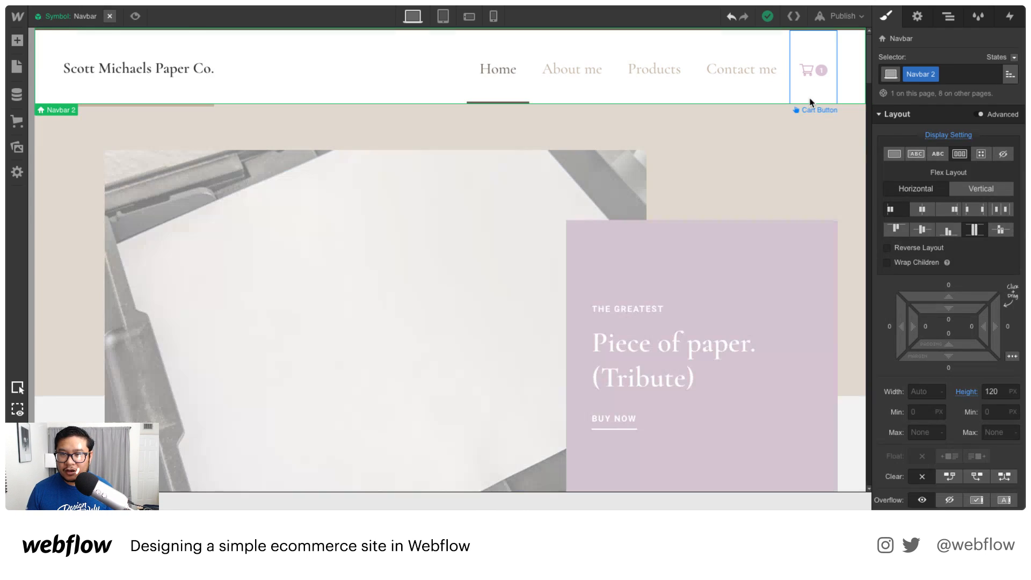
{"action": "left_click", "coordinate": [823, 96]}
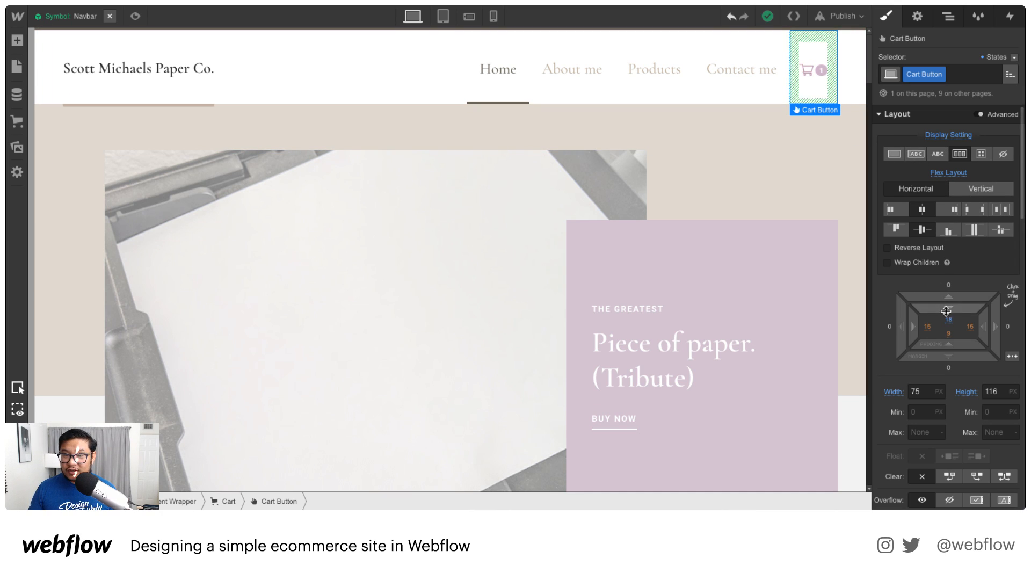
{"action": "scroll", "coordinate": [948, 321], "scroll_direction": "down", "scroll_amount": 8}
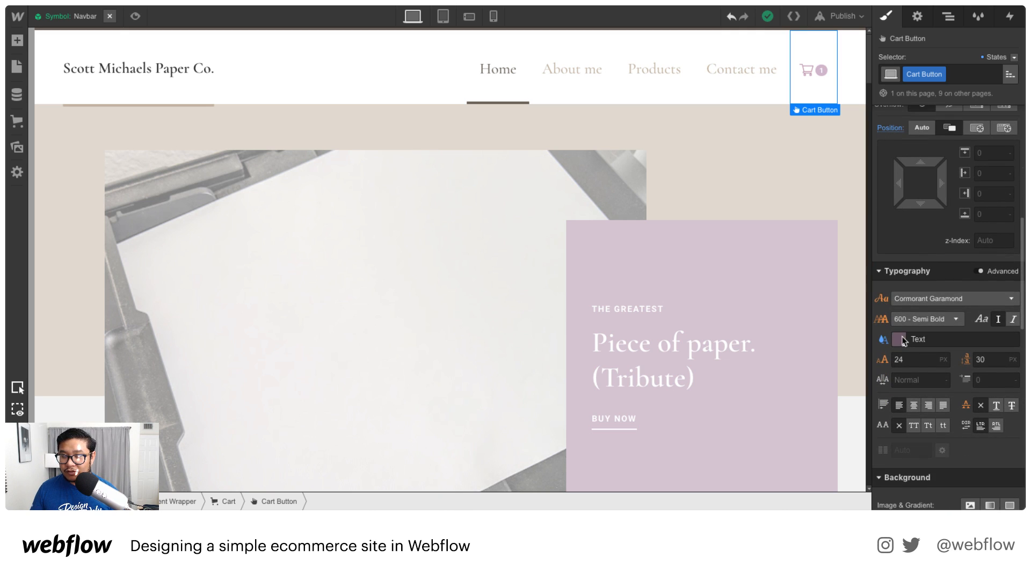
{"action": "left_click", "coordinate": [900, 339]}
{"action": "left_click", "coordinate": [942, 178]}
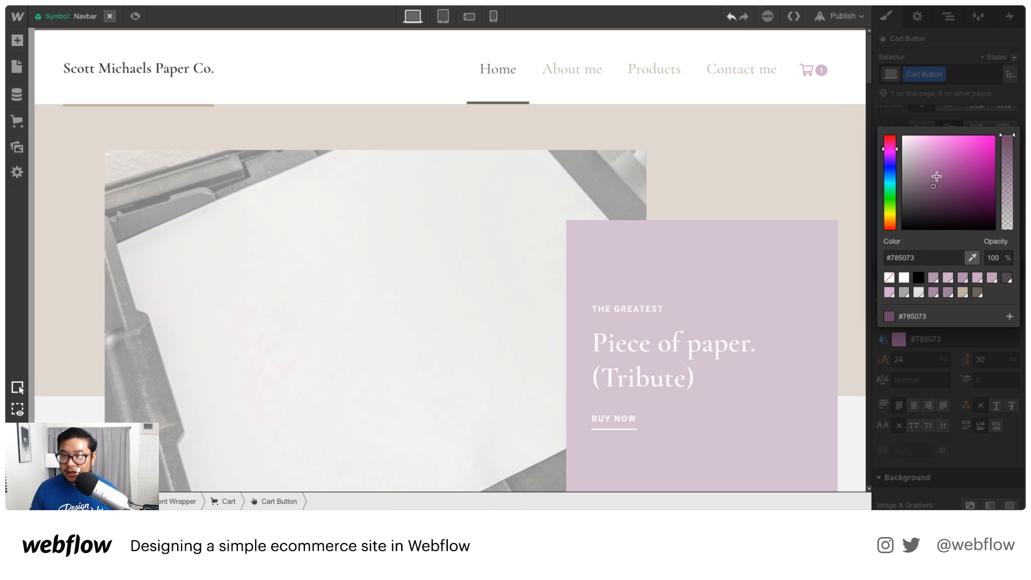
{"action": "left_click", "coordinate": [936, 160]}
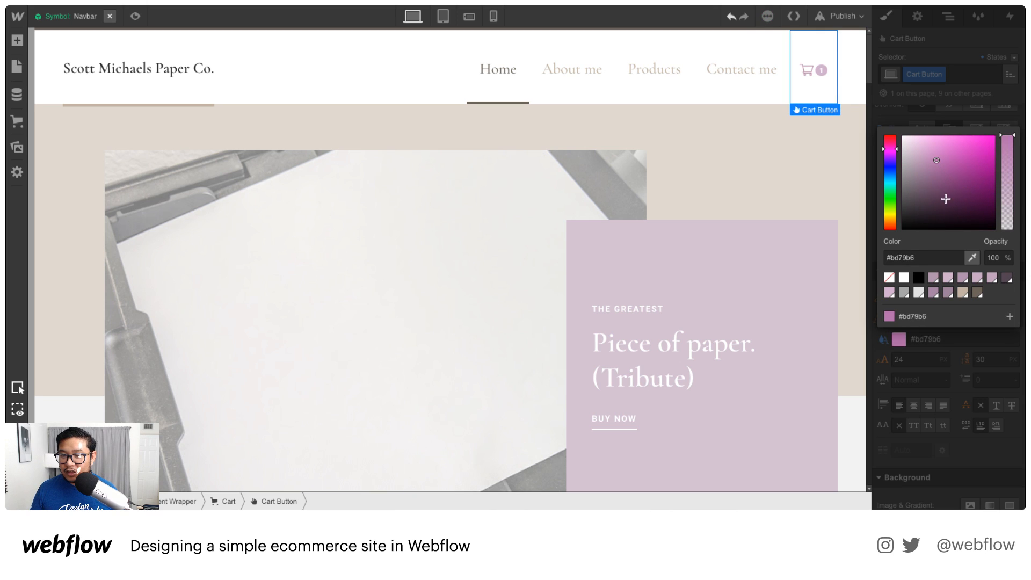
{"action": "left_click_drag", "start_coordinate": [945, 198], "coordinate": [908, 147]}
{"action": "left_click", "coordinate": [978, 104]}
{"action": "left_click", "coordinate": [884, 340], "text": "alt"}
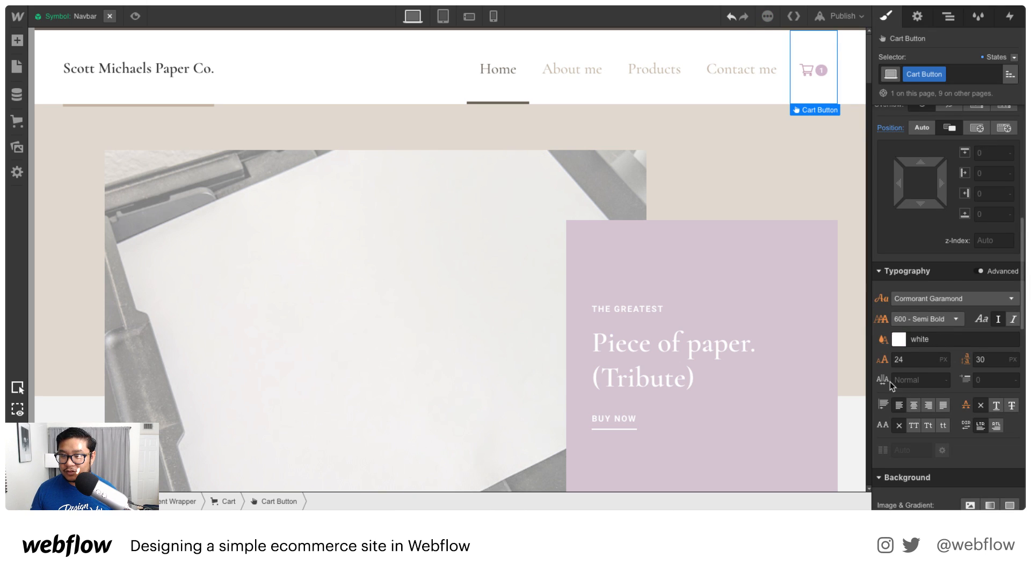
Examine the style and image settings of the cart icon in the navbar.
{"action": "left_click", "coordinate": [811, 73]}
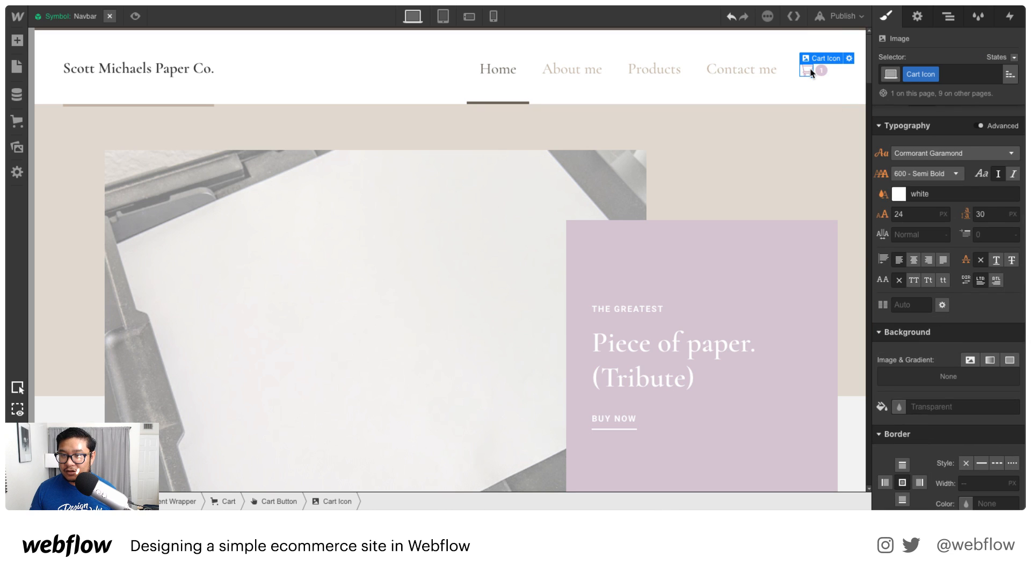
{"action": "scroll", "coordinate": [925, 318], "scroll_direction": "up", "scroll_amount": 2}
{"action": "scroll", "coordinate": [925, 317], "scroll_direction": "up", "scroll_amount": 4}
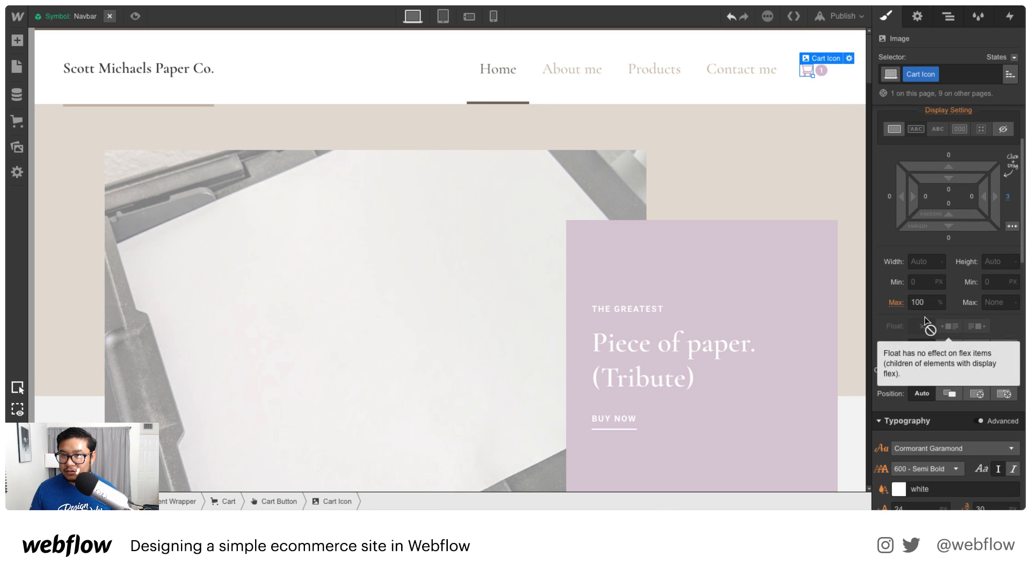
{"action": "double_click", "coordinate": [808, 71]}
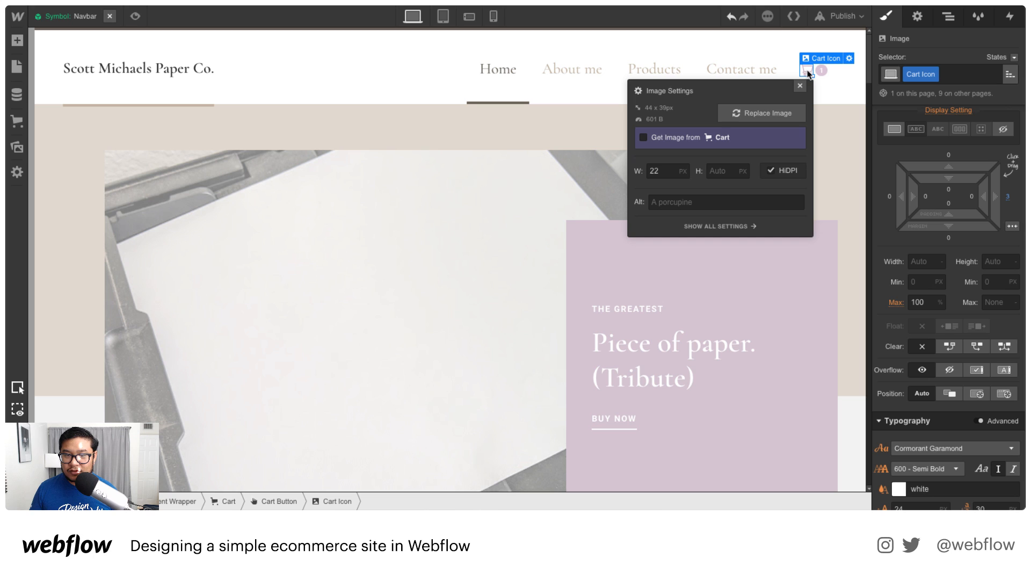
{"action": "left_click", "coordinate": [800, 85]}
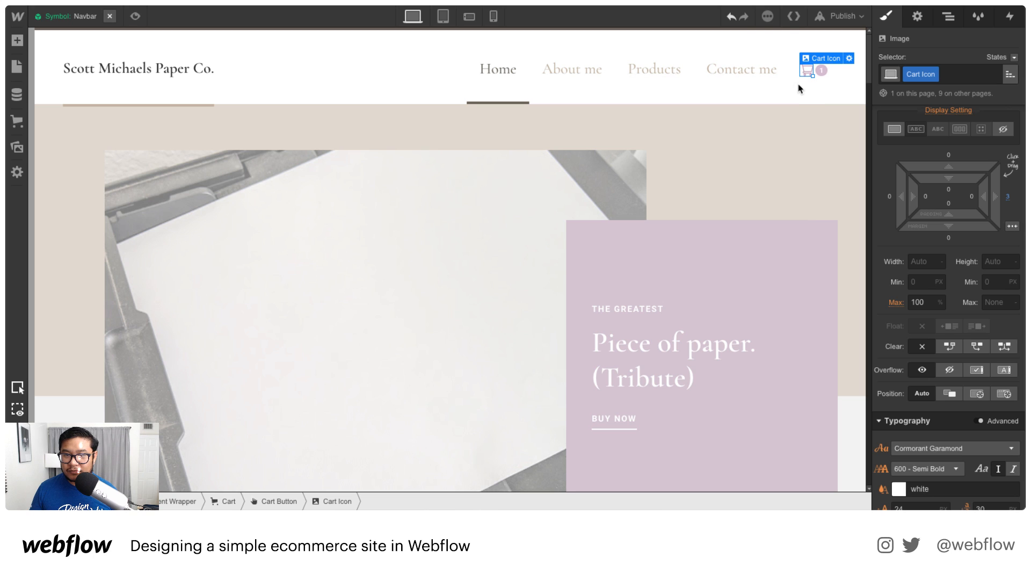
{"action": "left_click", "coordinate": [917, 24]}
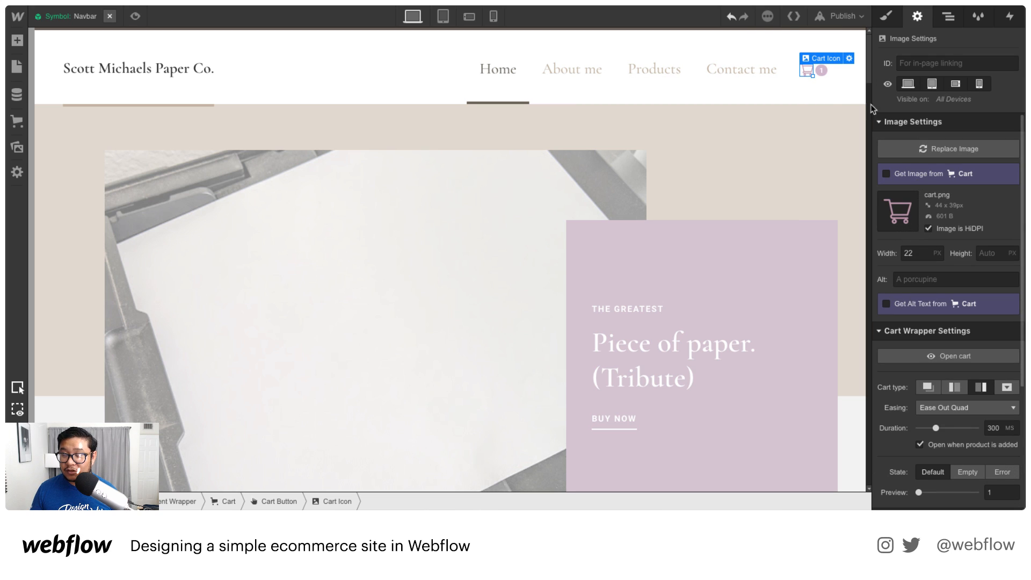
Set the text color of the navbar's Cart Quantity badge to orange #e17906.
{"action": "left_click", "coordinate": [822, 74]}
{"action": "left_click", "coordinate": [823, 74]}
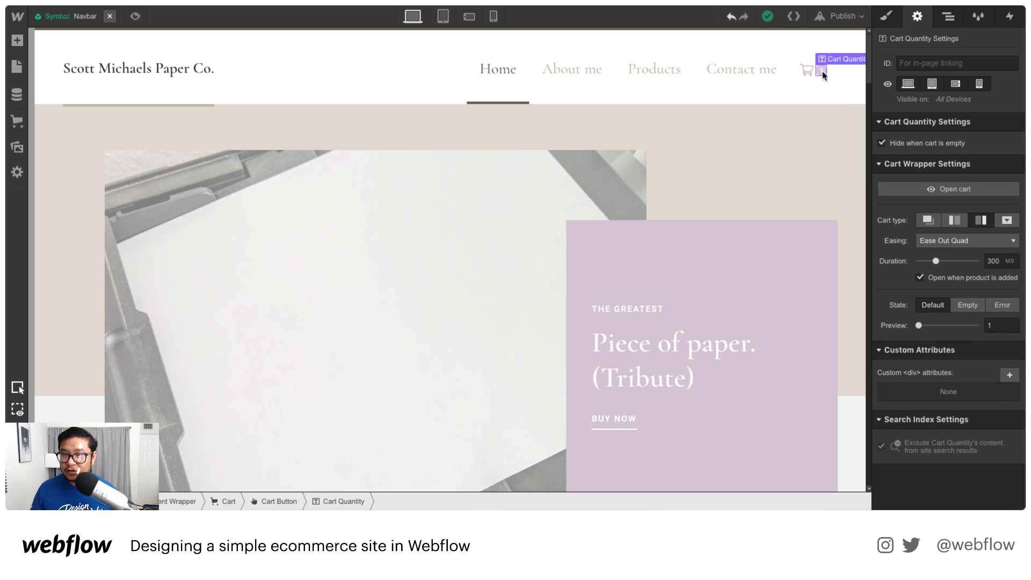
{"action": "left_click", "coordinate": [893, 16]}
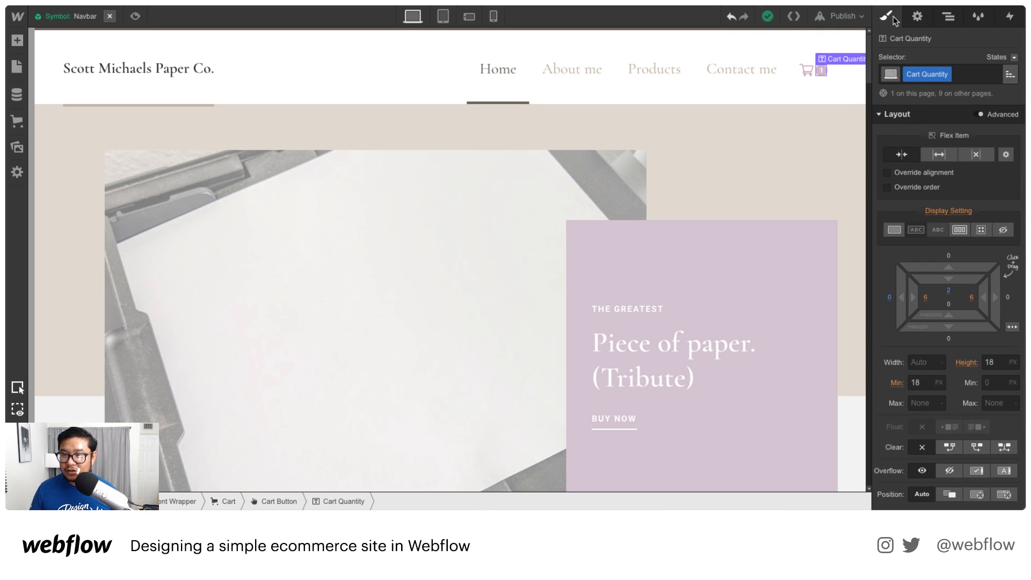
{"action": "scroll", "coordinate": [935, 381], "scroll_direction": "down", "scroll_amount": 5}
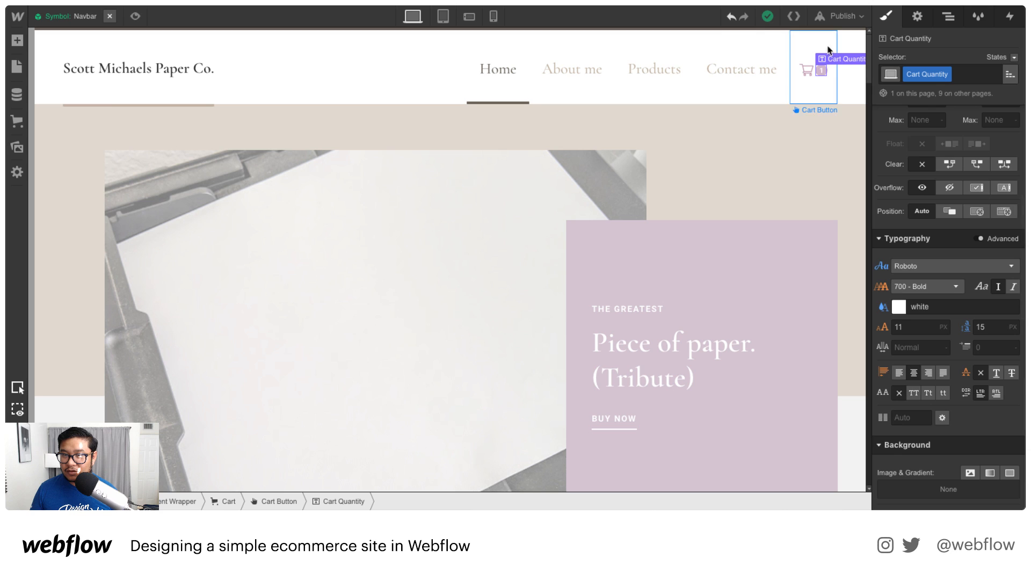
{"action": "left_click", "coordinate": [900, 306]}
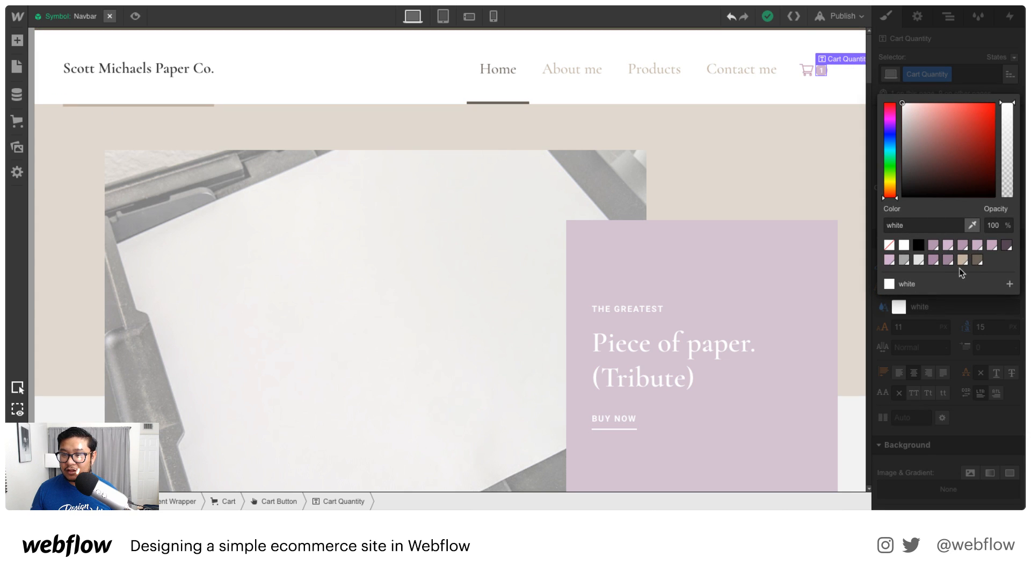
{"action": "left_click", "coordinate": [977, 260]}
{"action": "mouse_move", "coordinate": [962, 126]}
{"action": "left_mouse_down"}
{"action": "mouse_move", "coordinate": [978, 105]}
{"action": "mouse_move", "coordinate": [998, 114]}
{"action": "mouse_move", "coordinate": [997, 105]}
{"action": "mouse_move", "coordinate": [994, 114]}
{"action": "left_mouse_up"}
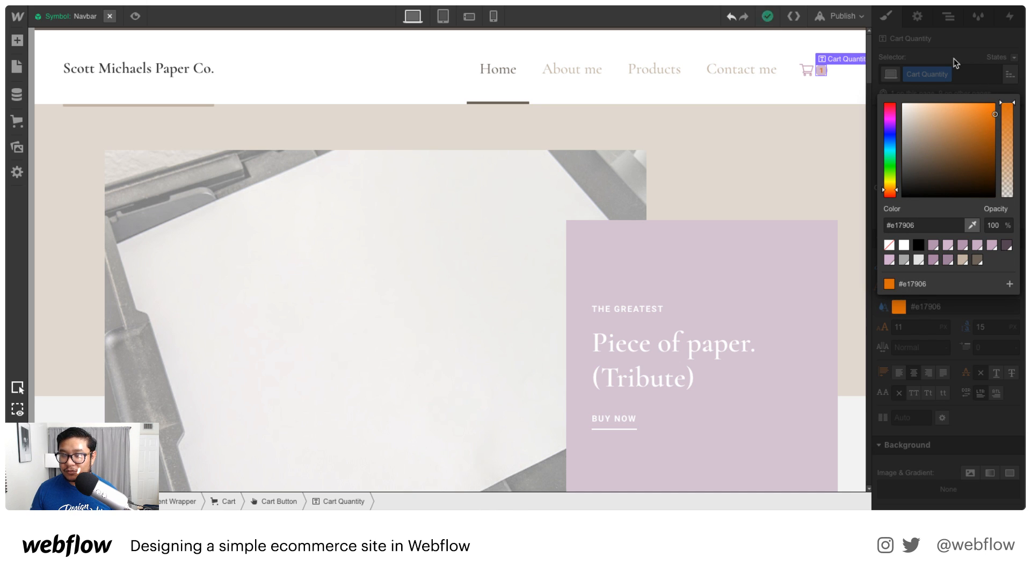
Examine the Cart Icon and Cart Quantity elements nested inside the navbar's Cart Button.
{"action": "left_click", "coordinate": [948, 16]}
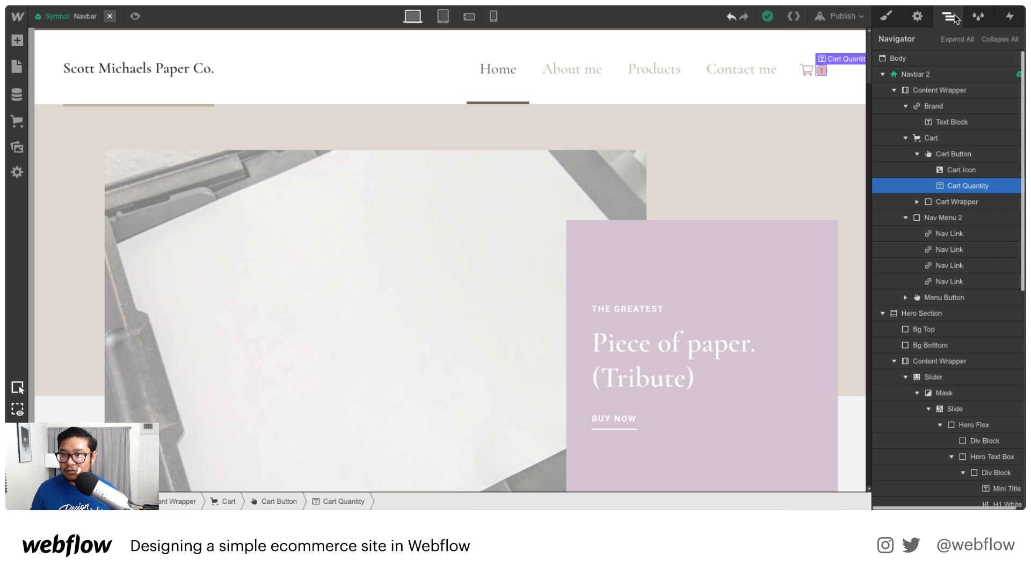
{"action": "left_click", "coordinate": [961, 169]}
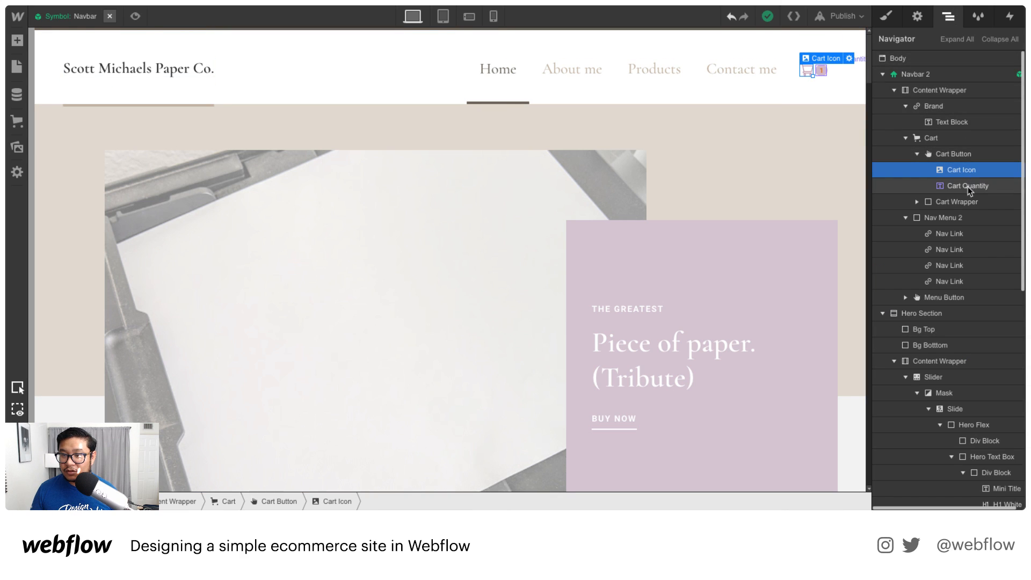
{"action": "left_click", "coordinate": [961, 186]}
{"action": "left_click", "coordinate": [948, 204]}
{"action": "left_click", "coordinate": [961, 185]}
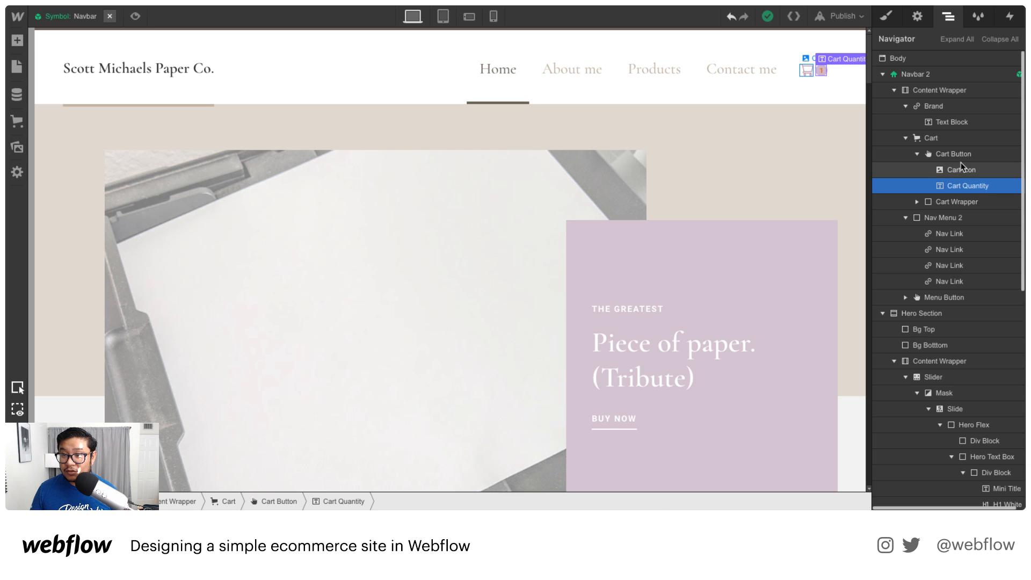
{"action": "left_click", "coordinate": [961, 170]}
{"action": "left_click", "coordinate": [958, 154]}
{"action": "left_click", "coordinate": [961, 169]}
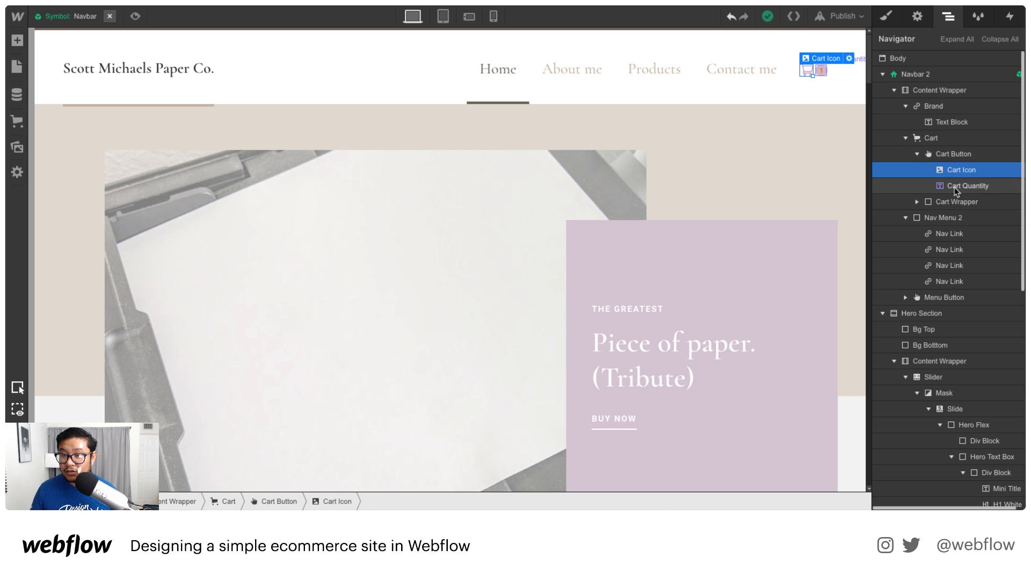
Set the background color of the navbar's Cart Quantity badge to the brown swatch #c9bcad.
{"action": "left_click", "coordinate": [961, 185]}
{"action": "left_click", "coordinate": [886, 16]}
{"action": "scroll", "coordinate": [937, 346], "scroll_direction": "down", "scroll_amount": 7}
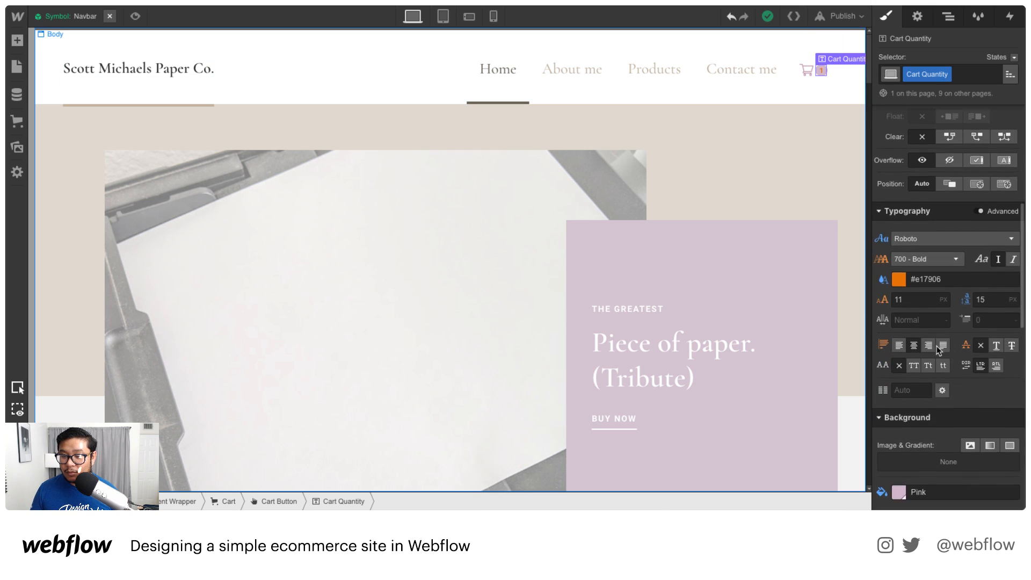
{"action": "left_click", "coordinate": [906, 358]}
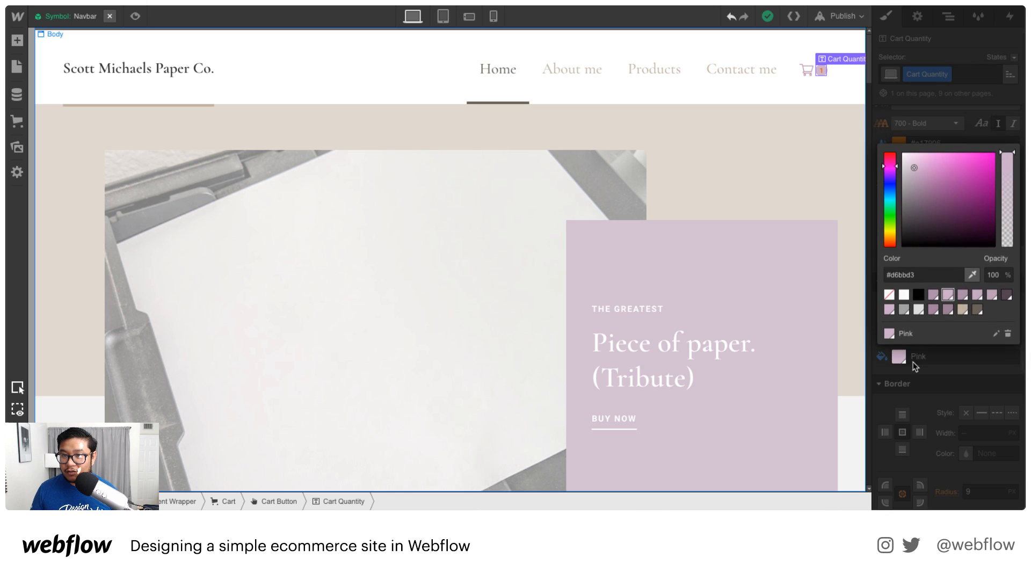
{"action": "left_click", "coordinate": [963, 309]}
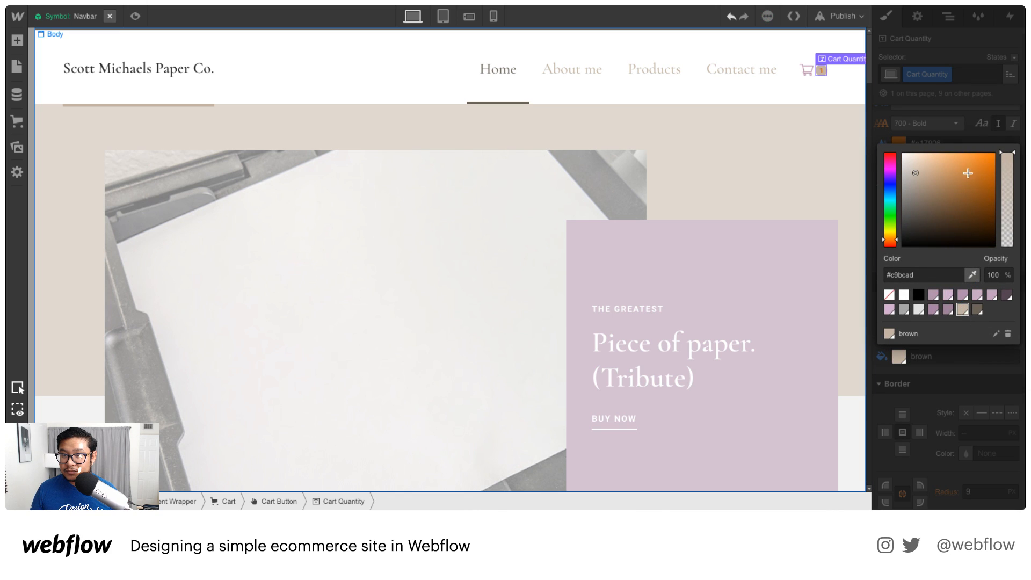
{"action": "mouse_move", "coordinate": [967, 173]}
{"action": "left_mouse_down"}
{"action": "mouse_move", "coordinate": [928, 210]}
{"action": "mouse_move", "coordinate": [890, 149]}
{"action": "mouse_move", "coordinate": [910, 186]}
{"action": "mouse_move", "coordinate": [902, 195]}
{"action": "mouse_move", "coordinate": [903, 174]}
{"action": "left_mouse_up"}
{"action": "left_click", "coordinate": [965, 99]}
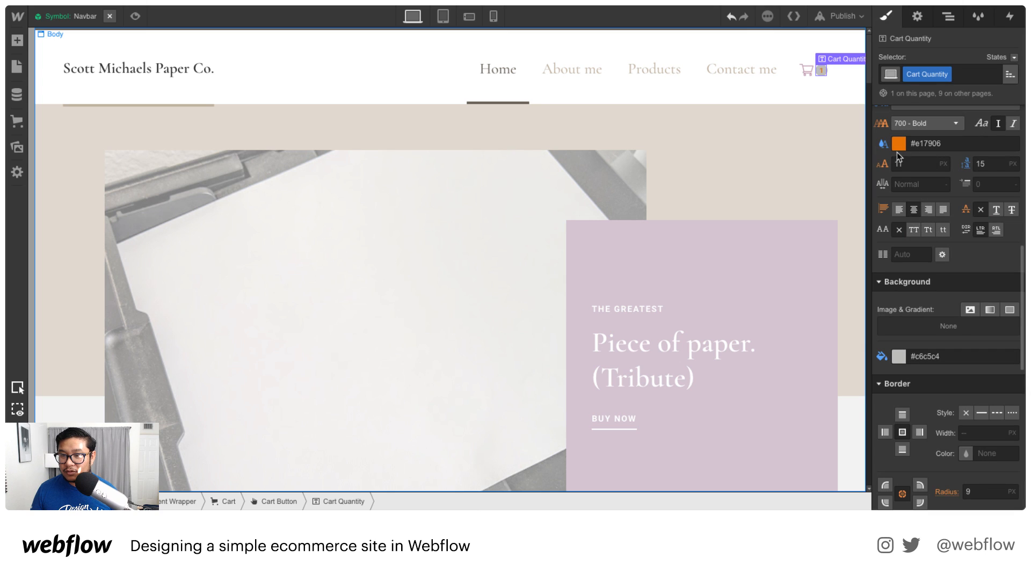
{"action": "left_click", "coordinate": [899, 357]}
{"action": "left_click", "coordinate": [962, 309]}
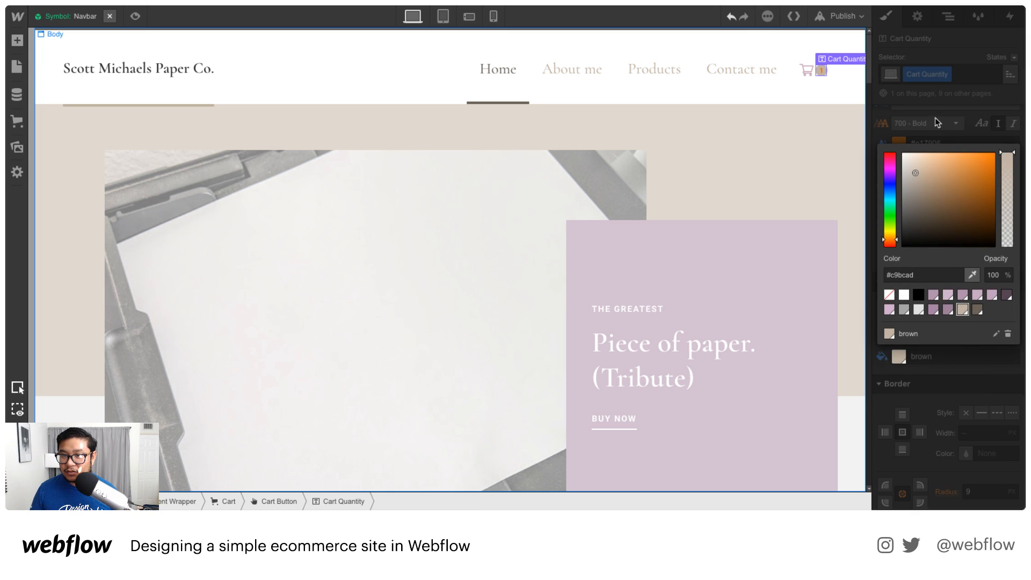
{"action": "left_click", "coordinate": [937, 122]}
Set the text color of the Cart Quantity badge to white.
{"action": "left_click", "coordinate": [898, 143]}
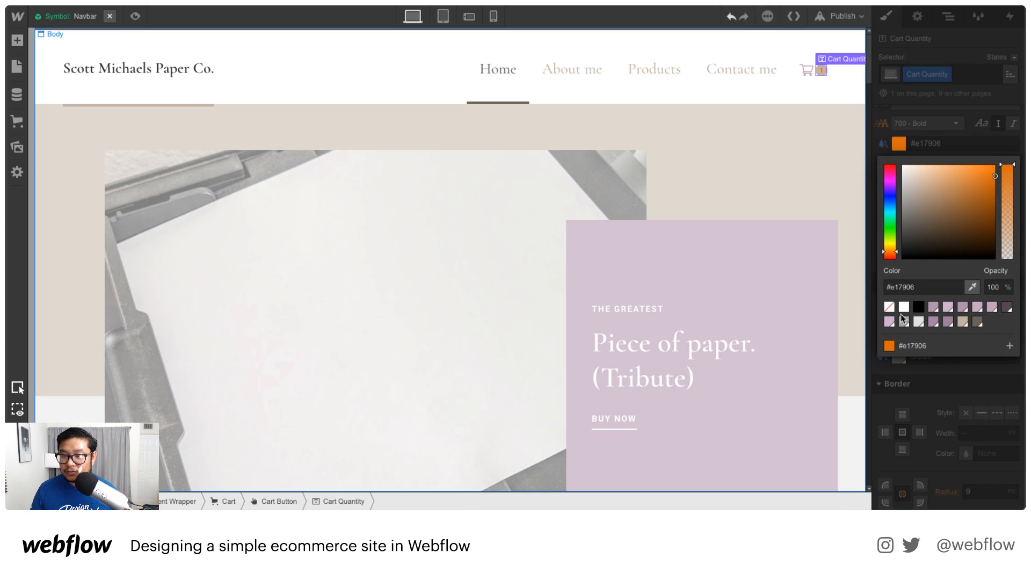
{"action": "left_click", "coordinate": [904, 303]}
{"action": "left_click", "coordinate": [956, 138]}
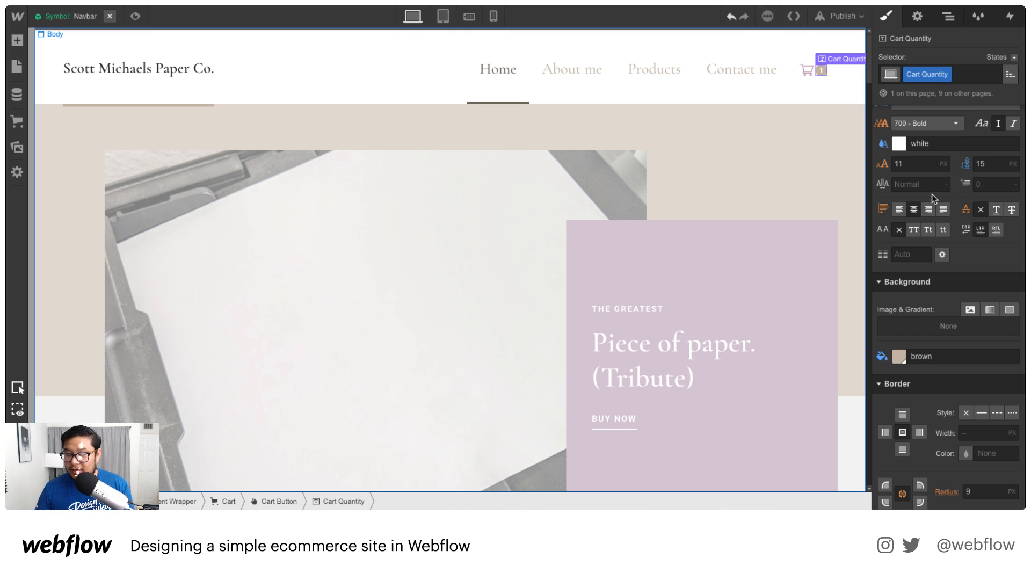
Delete the Cart Icon image from the navbar's Cart Button.
{"action": "left_click", "coordinate": [810, 70]}
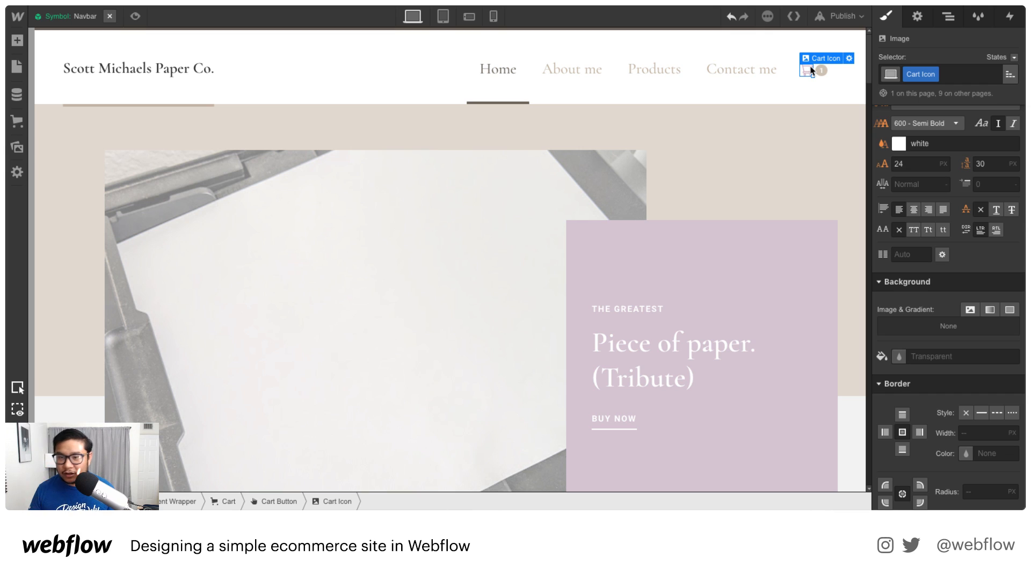
{"action": "left_click", "coordinate": [948, 17]}
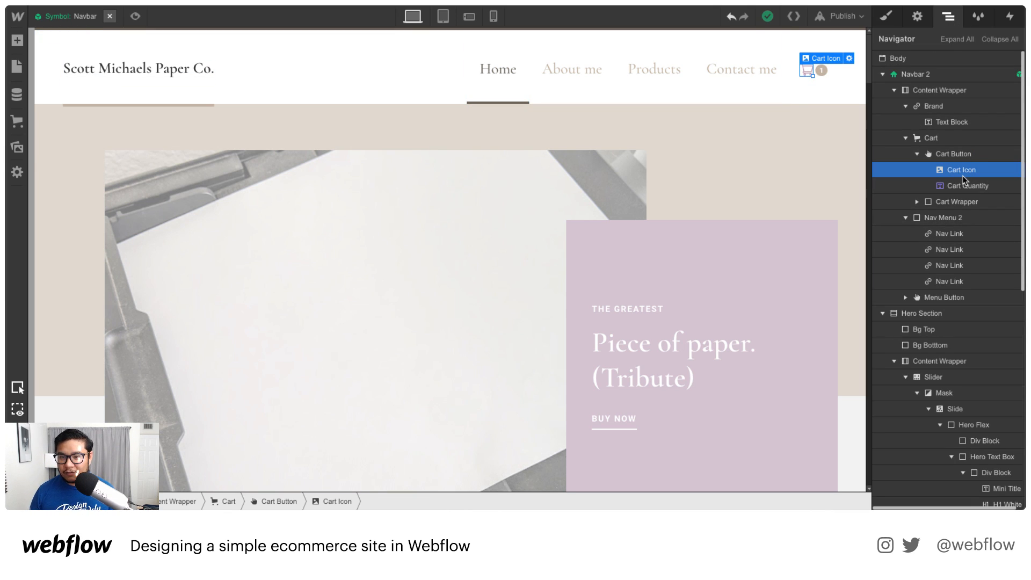
{"action": "key", "text": "Delete"}
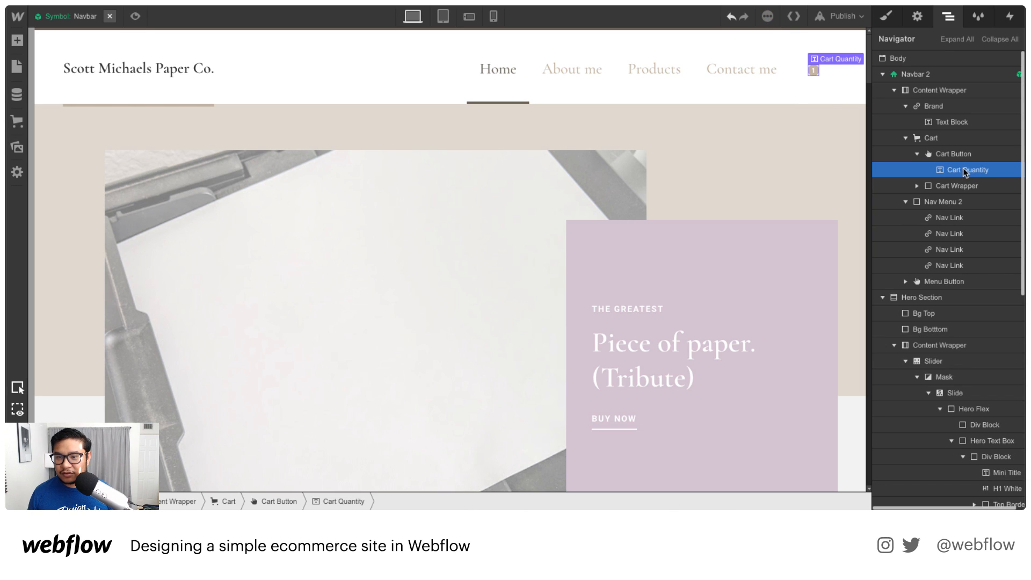
Add a Text Block inside the navbar's Cart Button, placed before the Cart Quantity badge.
{"action": "left_click", "coordinate": [955, 155]}
{"action": "key", "text": "a"}
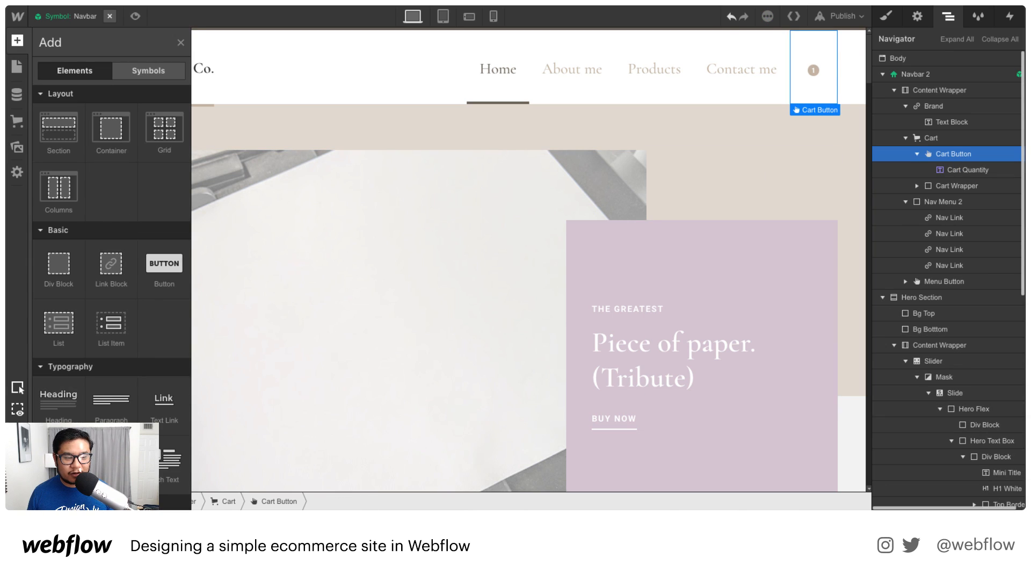
{"action": "double_click", "coordinate": [828, 311]}
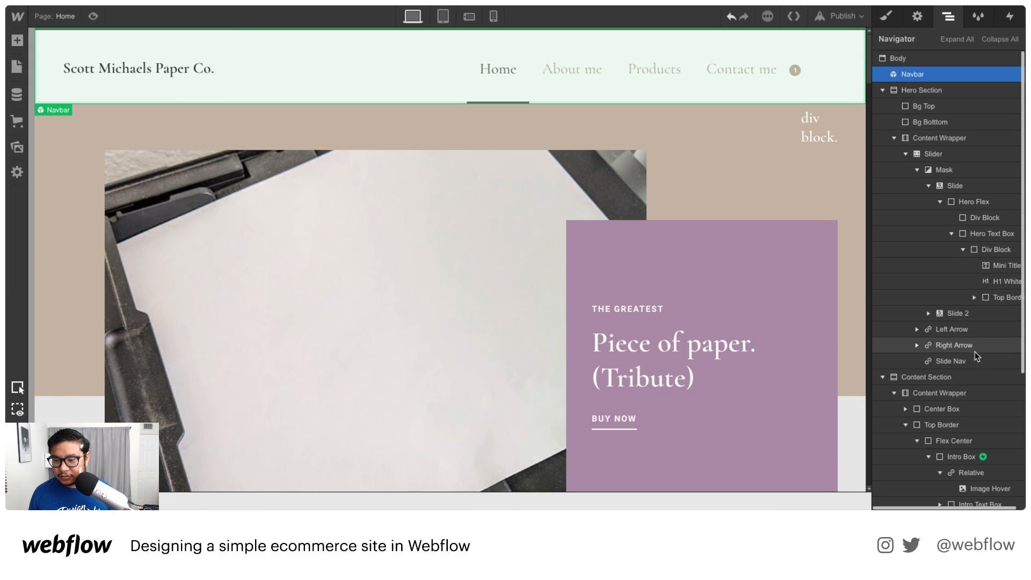
{"action": "double_click", "coordinate": [813, 73]}
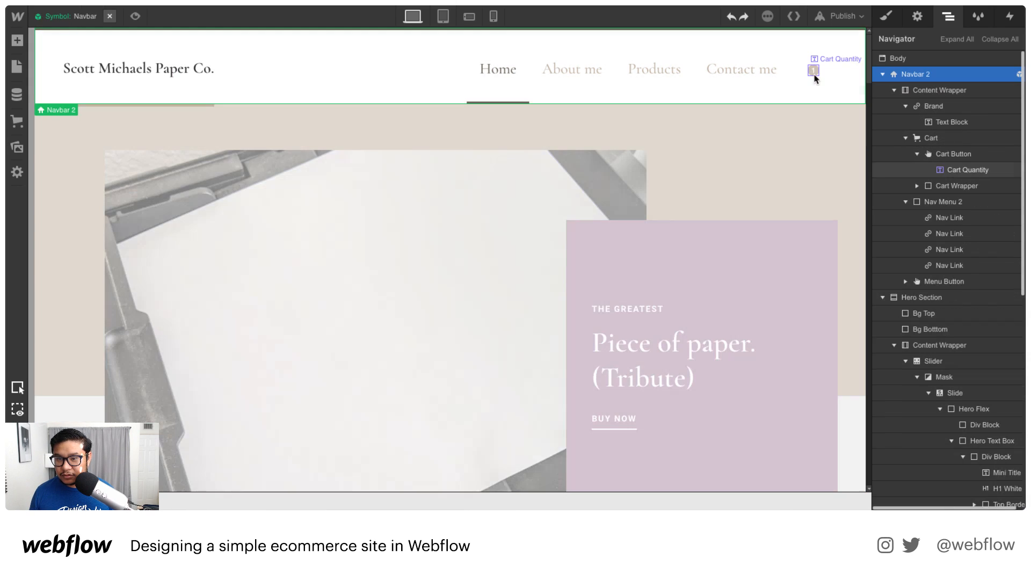
{"action": "left_click", "coordinate": [813, 74]}
{"action": "key", "text": "a"}
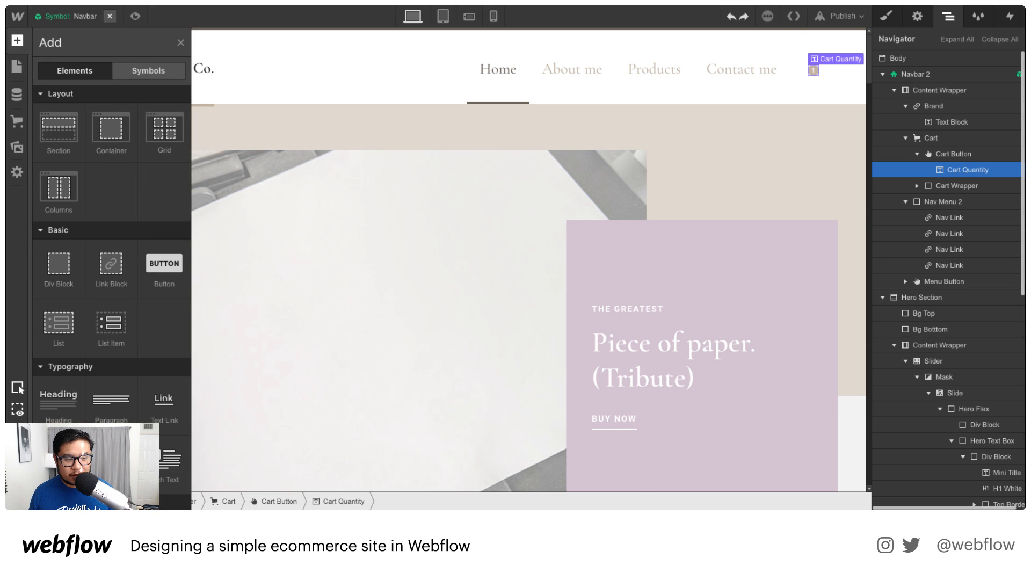
{"action": "left_click_drag", "start_coordinate": [58, 447], "coordinate": [974, 169]}
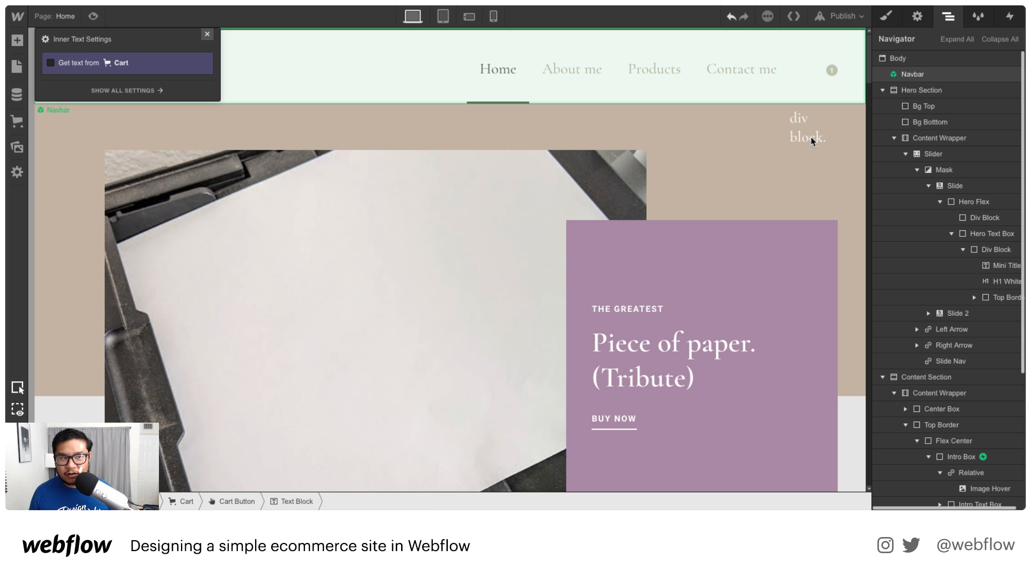
{"action": "left_click", "coordinate": [207, 34]}
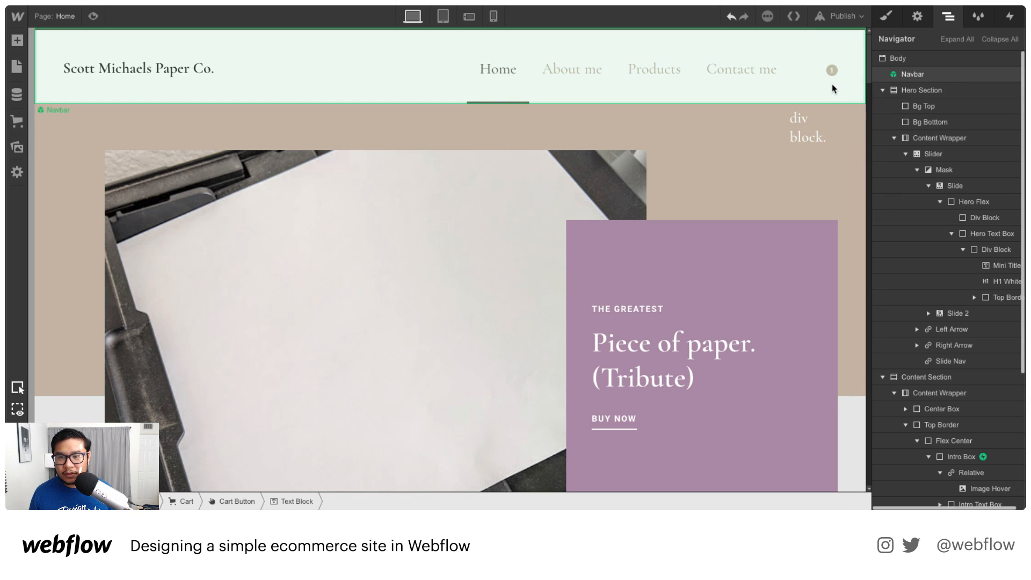
Replace the placeholder text of the Cart Button's new Text Block with "Cart".
{"action": "double_click", "coordinate": [803, 122]}
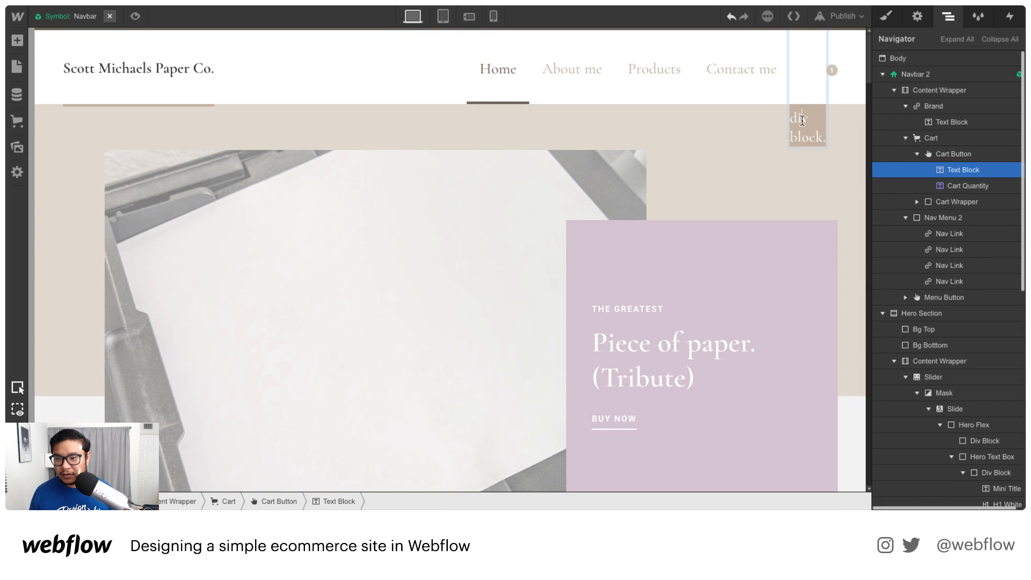
{"action": "double_click", "coordinate": [802, 120]}
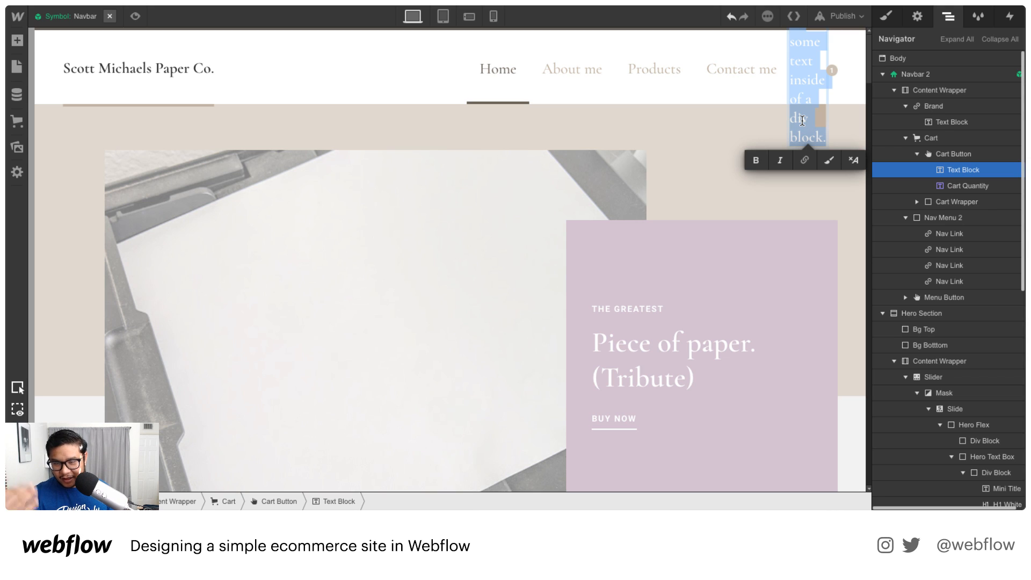
{"action": "key", "text": "BackSpace"}
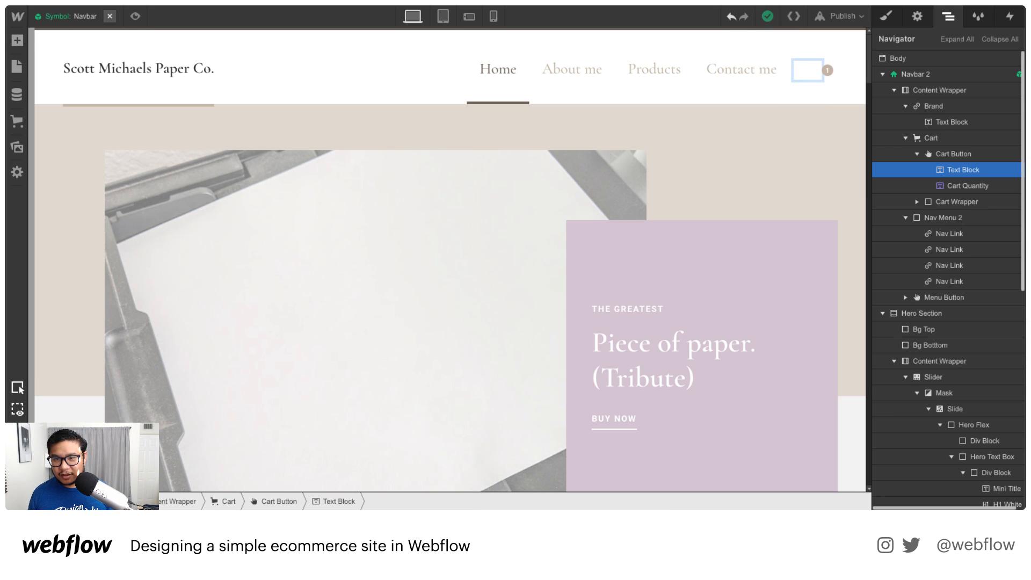
{"action": "key", "text": "Escape"}
Set the text color of the navbar's Cart Button to the brown swatch #c9bcad.
{"action": "left_click", "coordinate": [945, 159]}
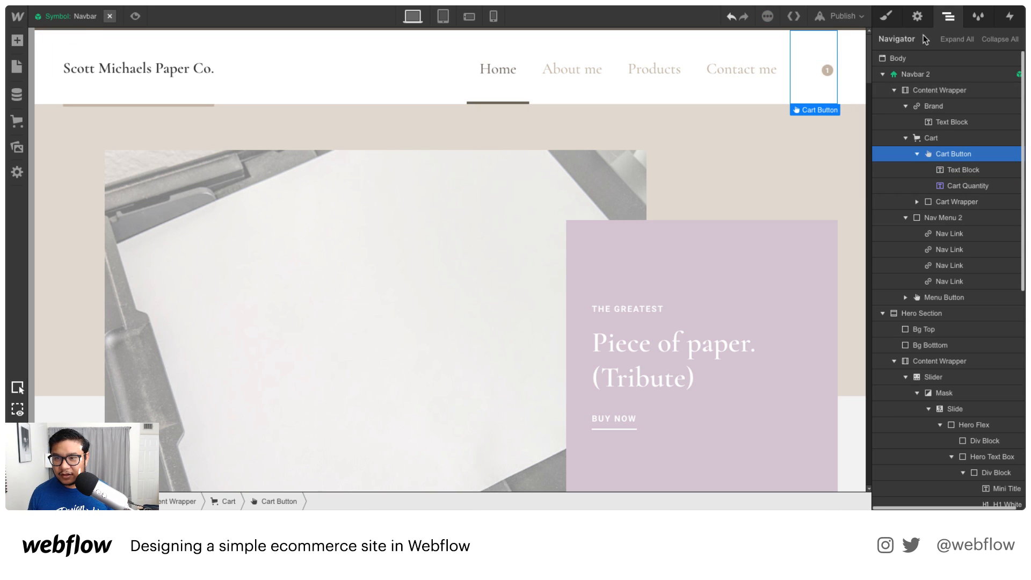
{"action": "left_click", "coordinate": [886, 16]}
{"action": "scroll", "coordinate": [920, 359], "scroll_direction": "down", "scroll_amount": 5}
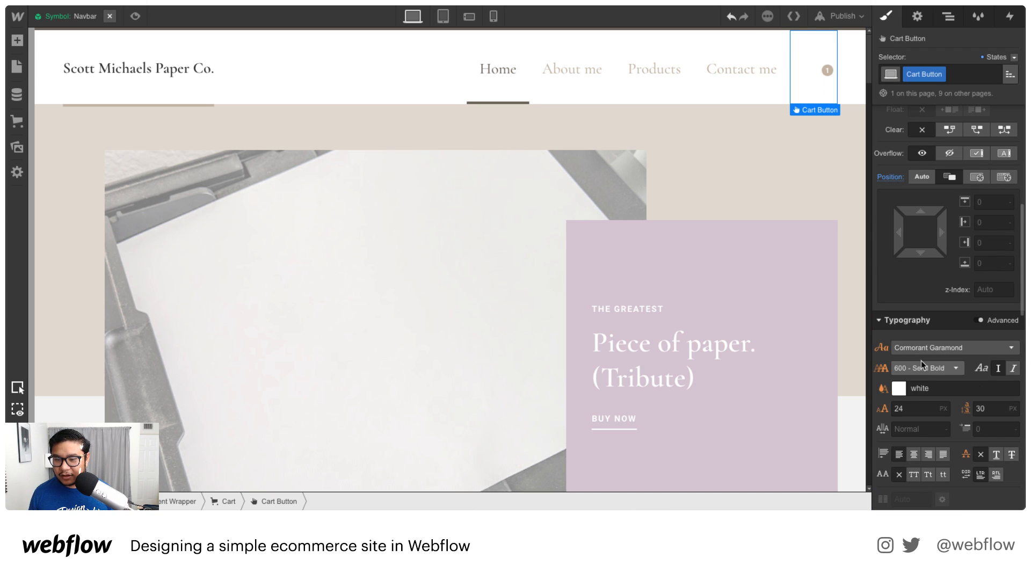
{"action": "left_click", "coordinate": [900, 390]}
{"action": "left_click_drag", "start_coordinate": [948, 211], "coordinate": [938, 243]}
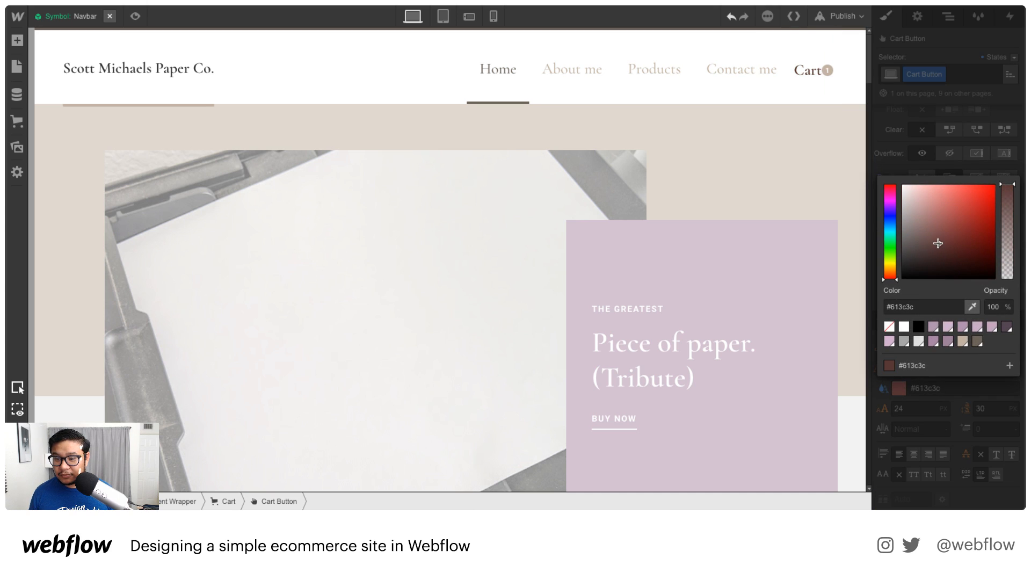
{"action": "left_click", "coordinate": [962, 342]}
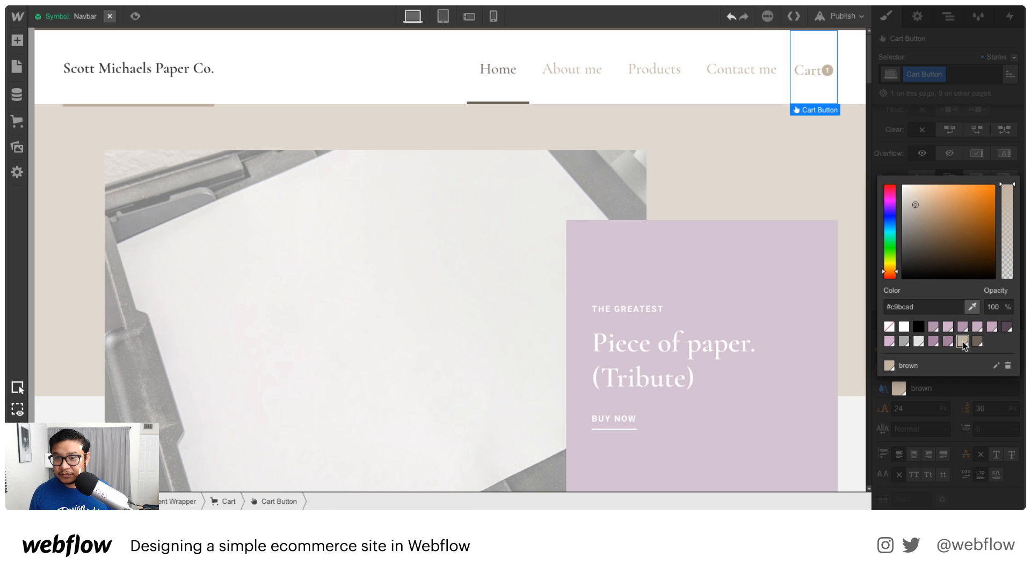
{"action": "left_click", "coordinate": [965, 154]}
{"action": "double_click", "coordinate": [810, 72]}
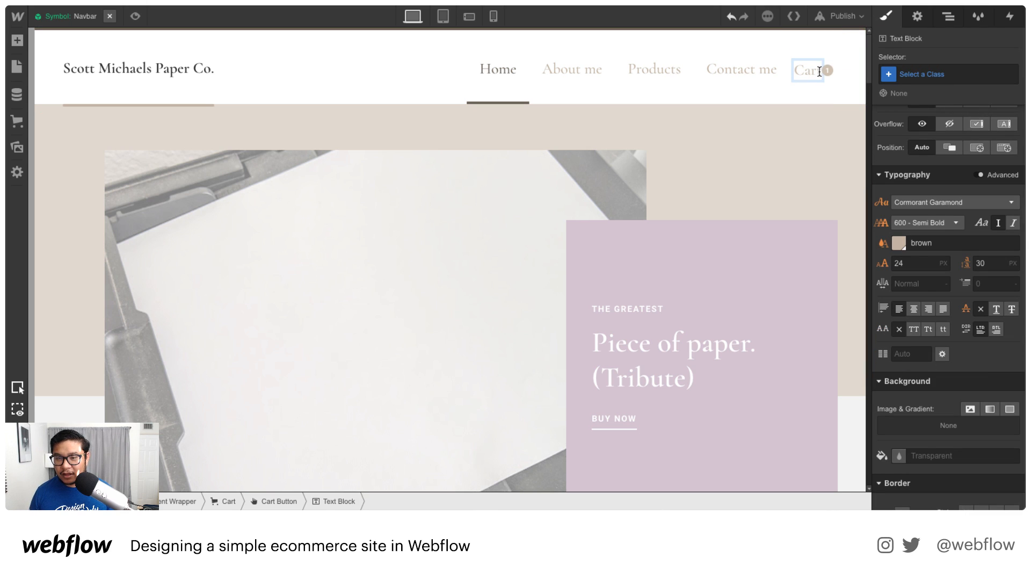
{"action": "key", "text": "ctrl+a"}
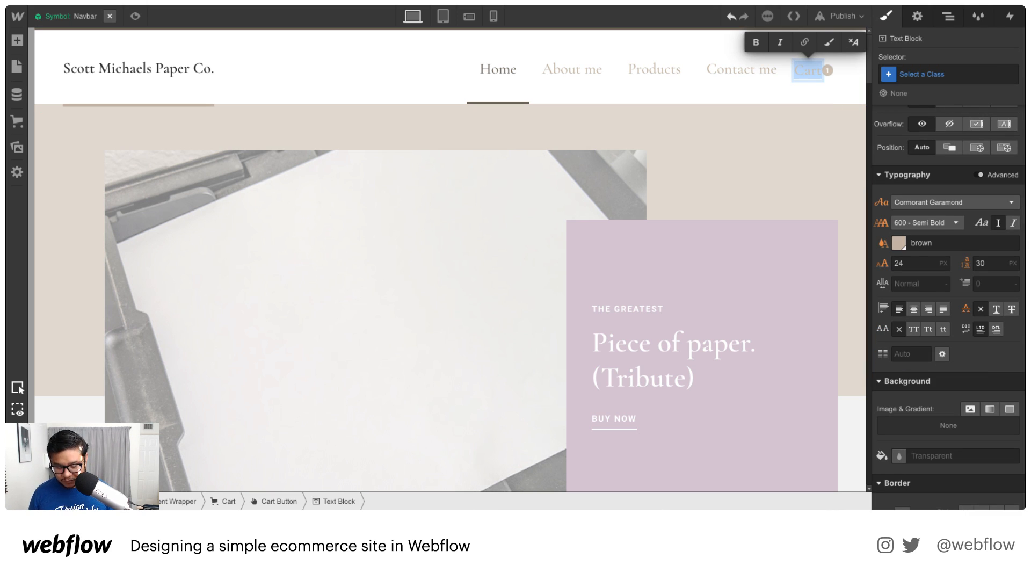
{"action": "key", "text": "Escape"}
{"action": "left_click", "coordinate": [803, 86]}
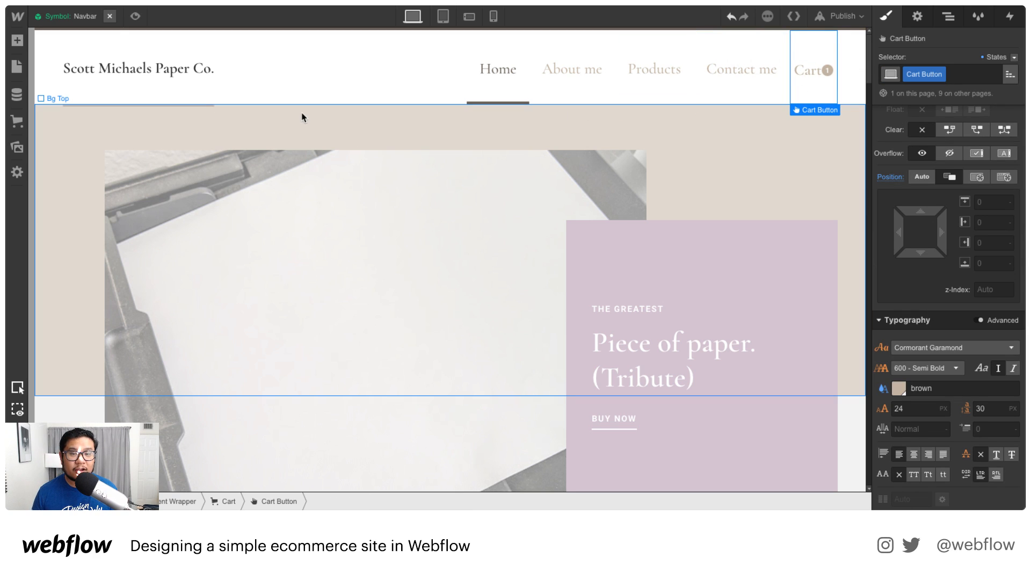
{"action": "left_click", "coordinate": [220, 117]}
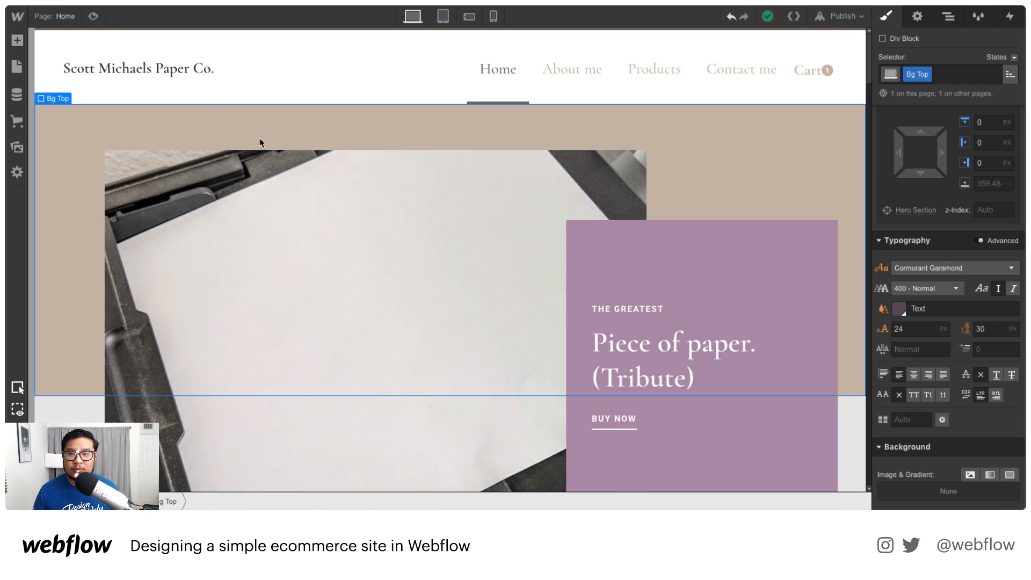
{"action": "scroll", "coordinate": [260, 143], "scroll_direction": "down", "scroll_amount": 1}
Add a little spacing on the right side of the Cart text block to separate it from the quantity badge.
{"action": "double_click", "coordinate": [808, 46]}
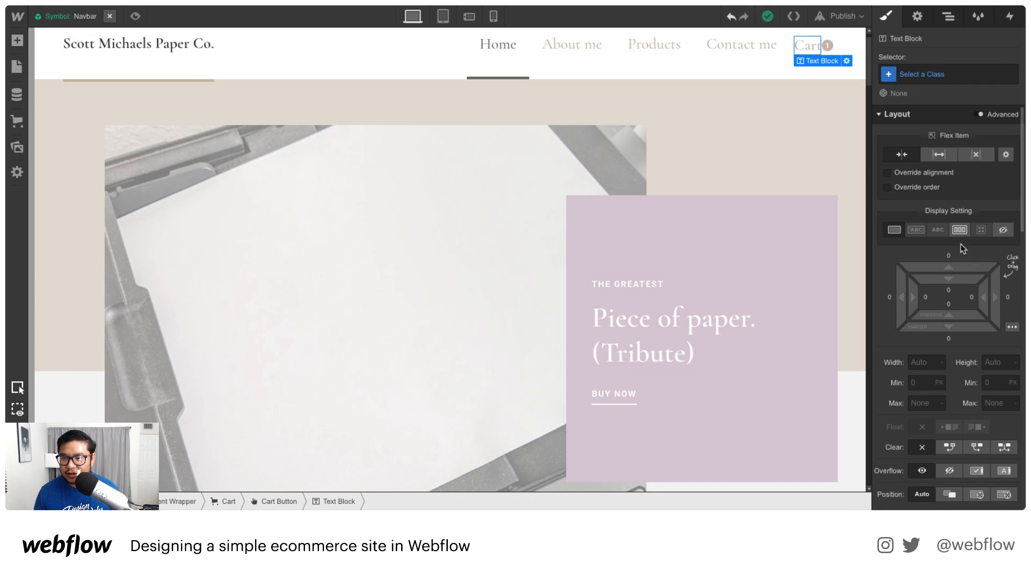
{"action": "left_click_drag", "start_coordinate": [976, 294], "coordinate": [971, 294]}
{"action": "left_click", "coordinate": [424, 235]}
{"action": "scroll", "coordinate": [409, 210], "scroll_direction": "up", "scroll_amount": 1}
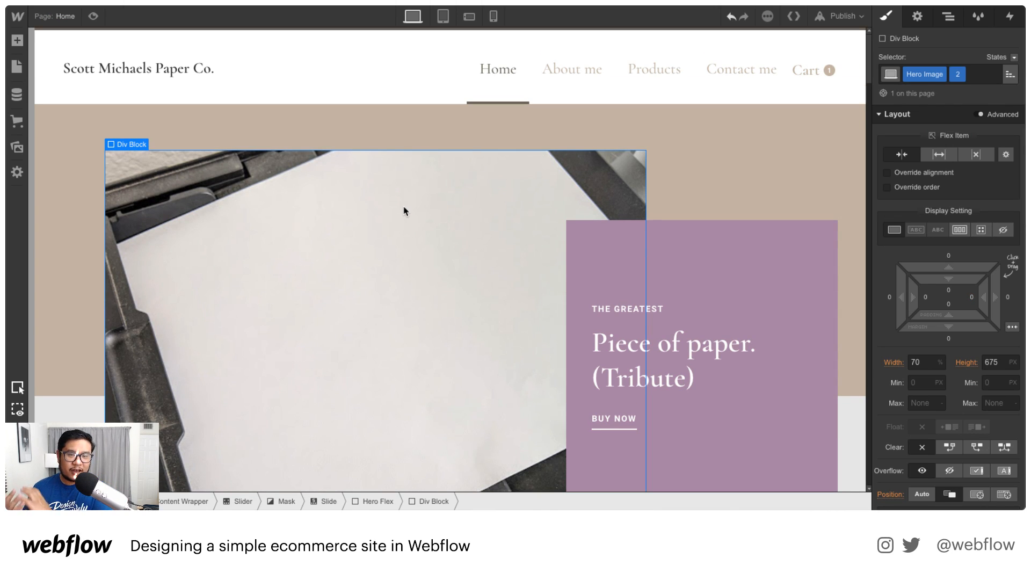
{"action": "left_click", "coordinate": [635, 122]}
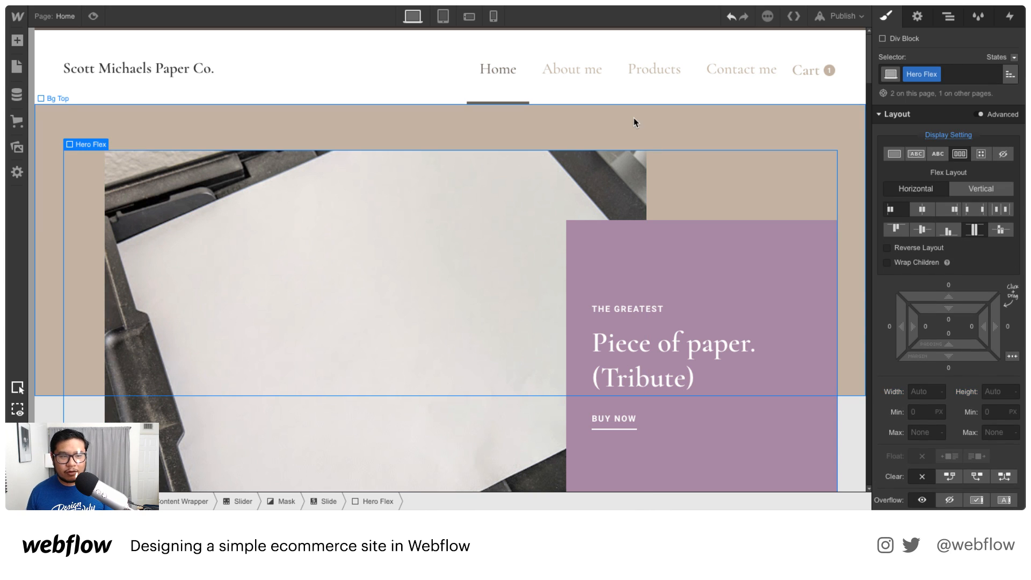
{"action": "scroll", "coordinate": [594, 219], "scroll_direction": "down", "scroll_amount": 5}
{"action": "scroll", "coordinate": [603, 218], "scroll_direction": "up", "scroll_amount": 5}
{"action": "left_click", "coordinate": [745, 228]}
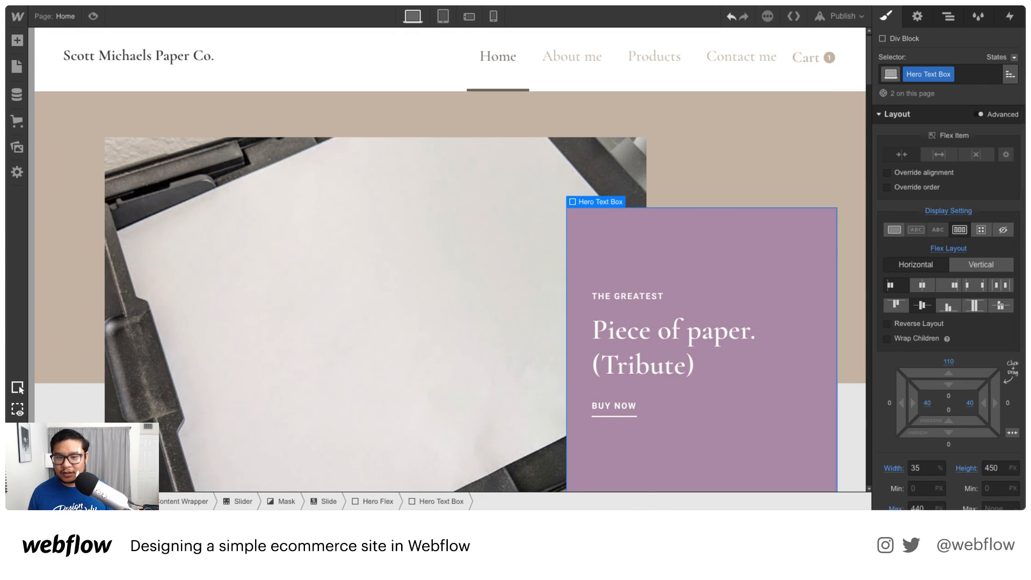
Change the Hero Text Box's background color to the Dim Grey swatch #776e64.
{"action": "scroll", "coordinate": [944, 403], "scroll_direction": "down", "scroll_amount": 5}
{"action": "scroll", "coordinate": [944, 402], "scroll_direction": "down", "scroll_amount": 3}
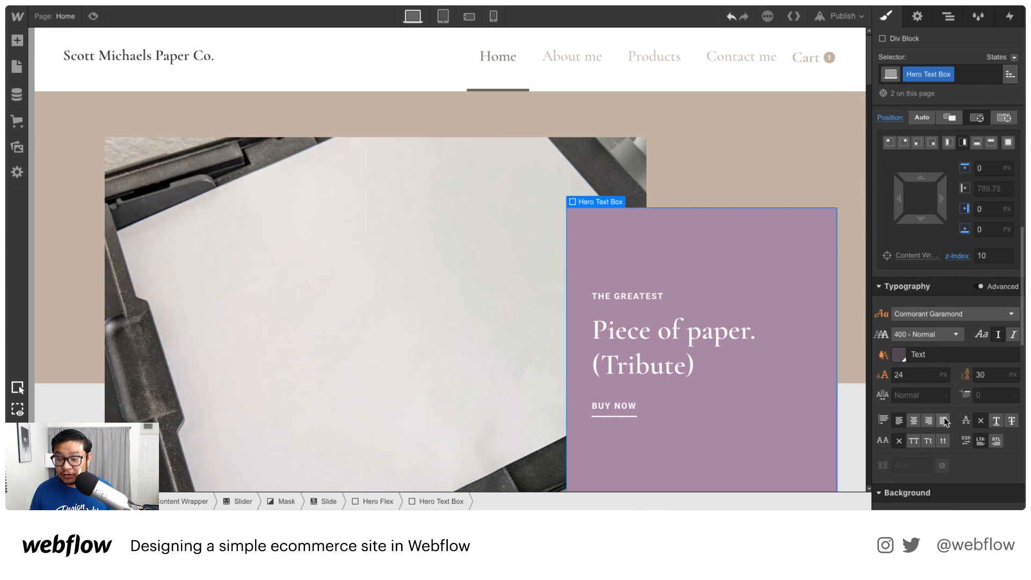
{"action": "scroll", "coordinate": [913, 449], "scroll_direction": "down", "scroll_amount": 3}
{"action": "left_click", "coordinate": [976, 377]}
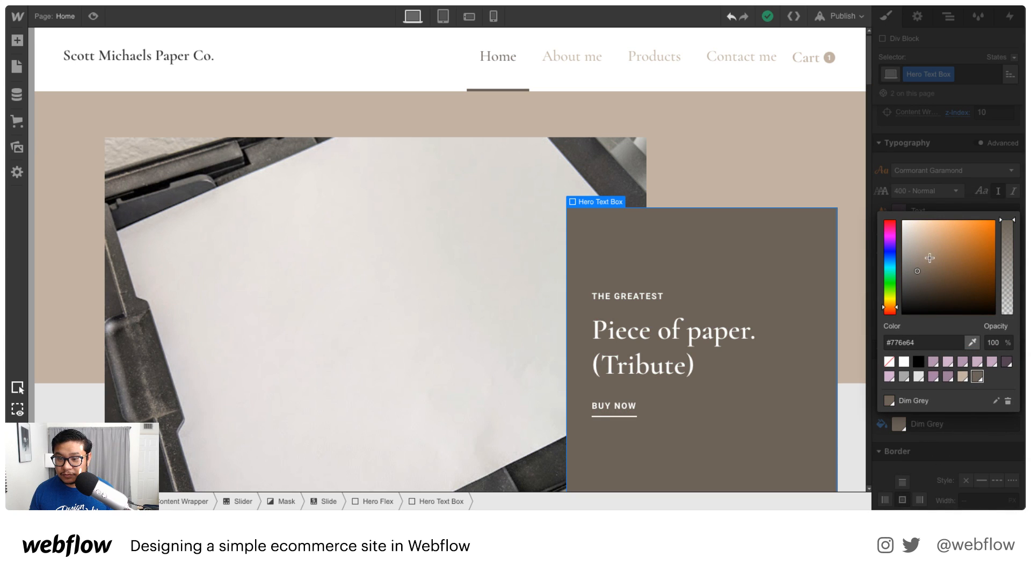
{"action": "left_click", "coordinate": [940, 202]}
{"action": "left_click", "coordinate": [680, 168]}
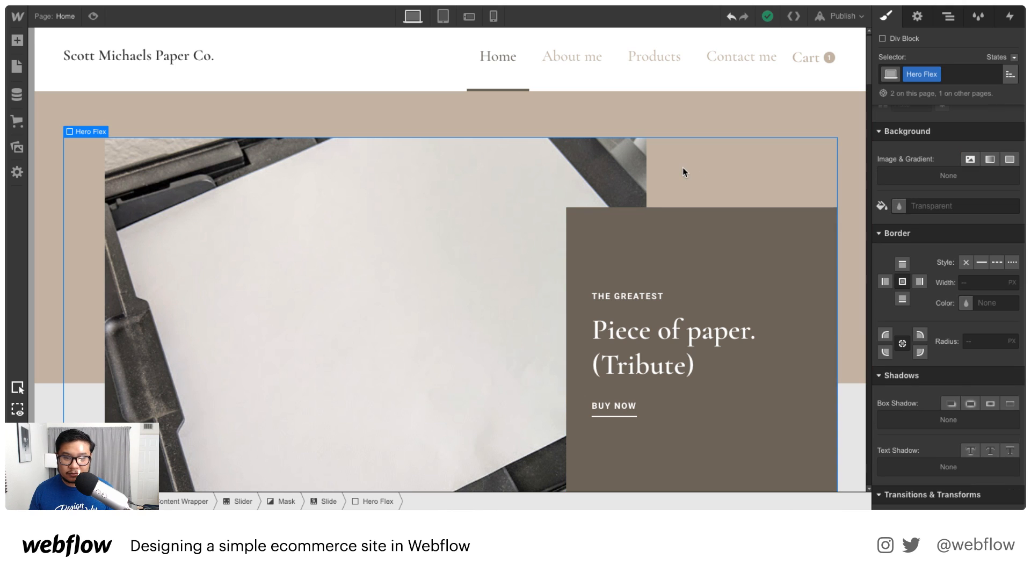
{"action": "scroll", "coordinate": [656, 224], "scroll_direction": "down", "scroll_amount": 3}
{"action": "scroll", "coordinate": [659, 224], "scroll_direction": "up", "scroll_amount": 3}
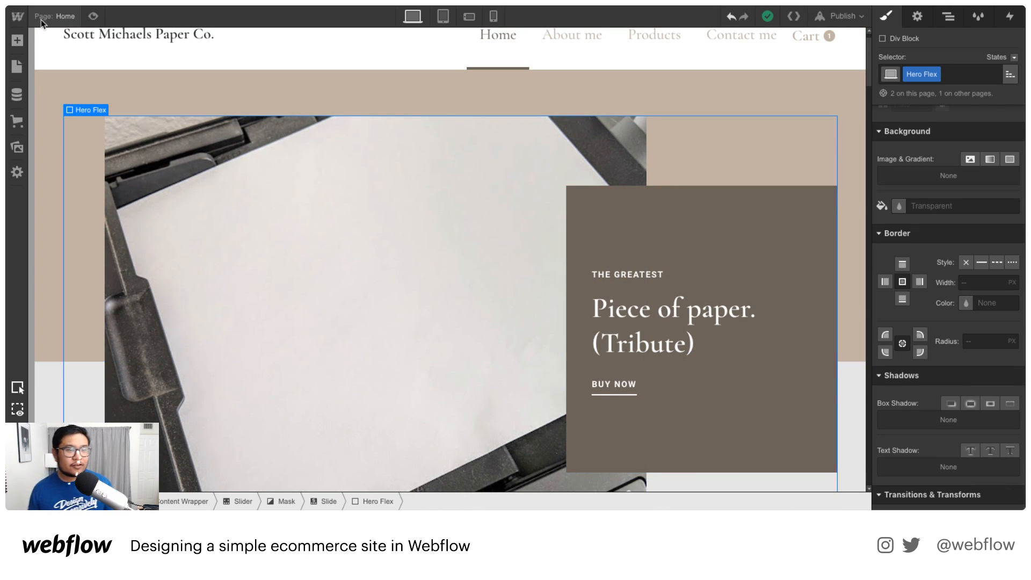
Open the Products page and examine the settings of the Collection List Wrapper that holds the products.
{"action": "left_click", "coordinate": [41, 22]}
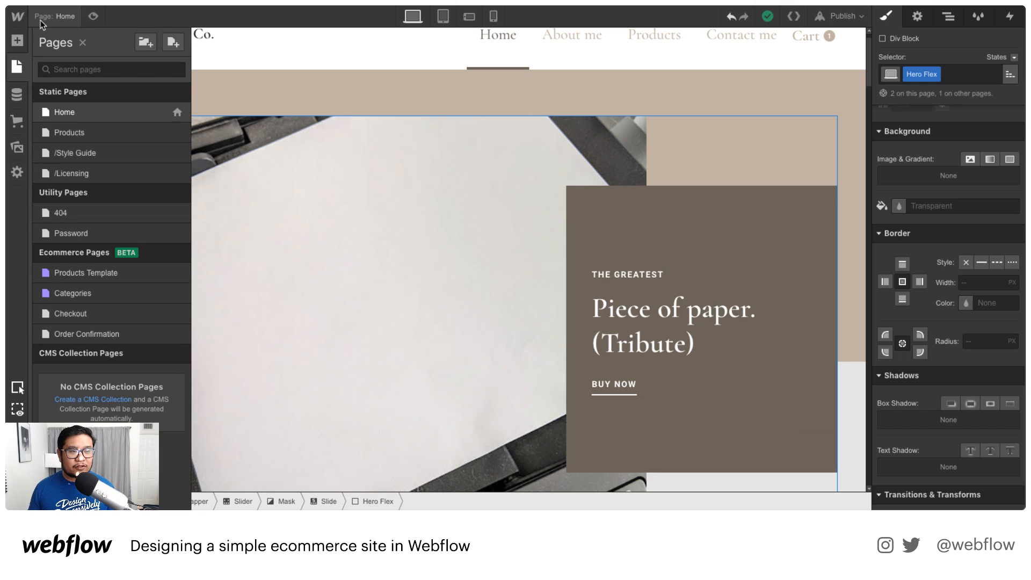
{"action": "left_click", "coordinate": [85, 133]}
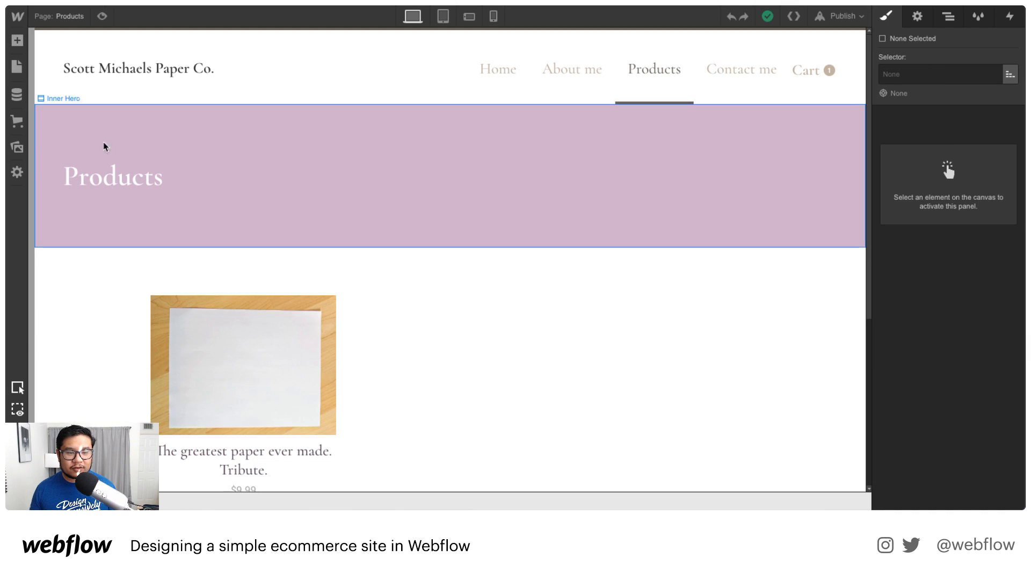
{"action": "left_click", "coordinate": [589, 354]}
{"action": "scroll", "coordinate": [506, 362], "scroll_direction": "down", "scroll_amount": 2}
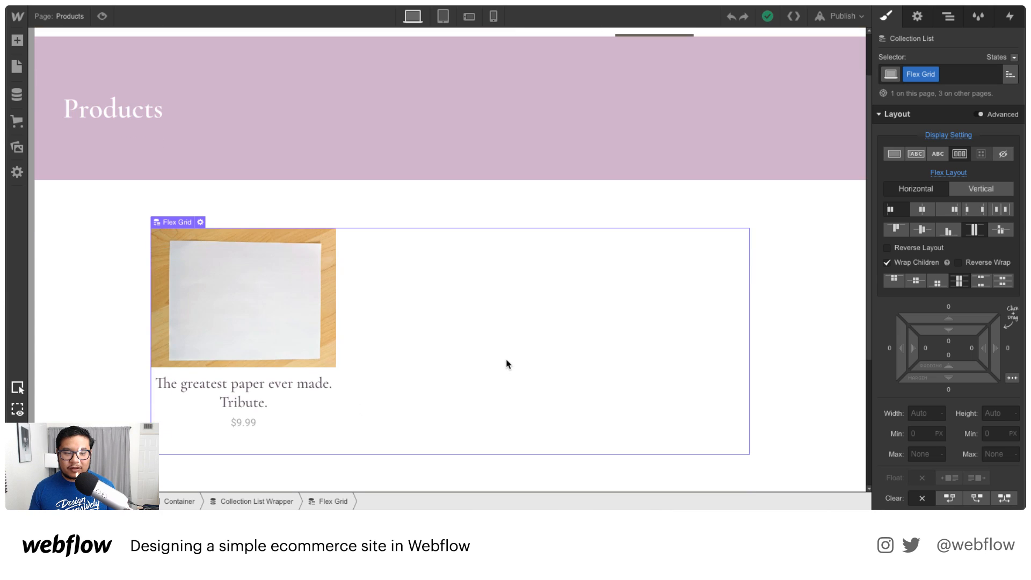
{"action": "left_click", "coordinate": [322, 400]}
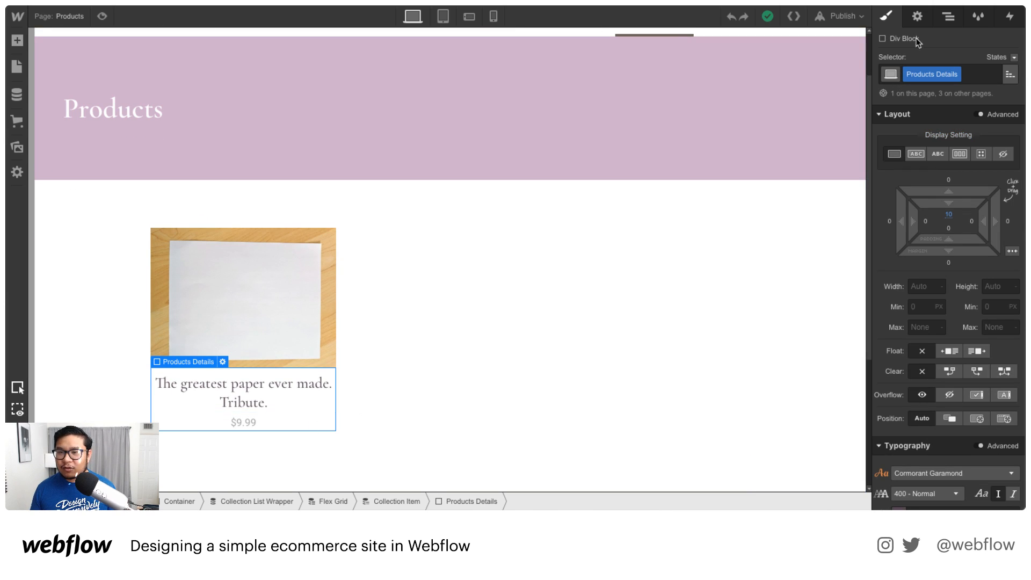
{"action": "left_click", "coordinate": [949, 16]}
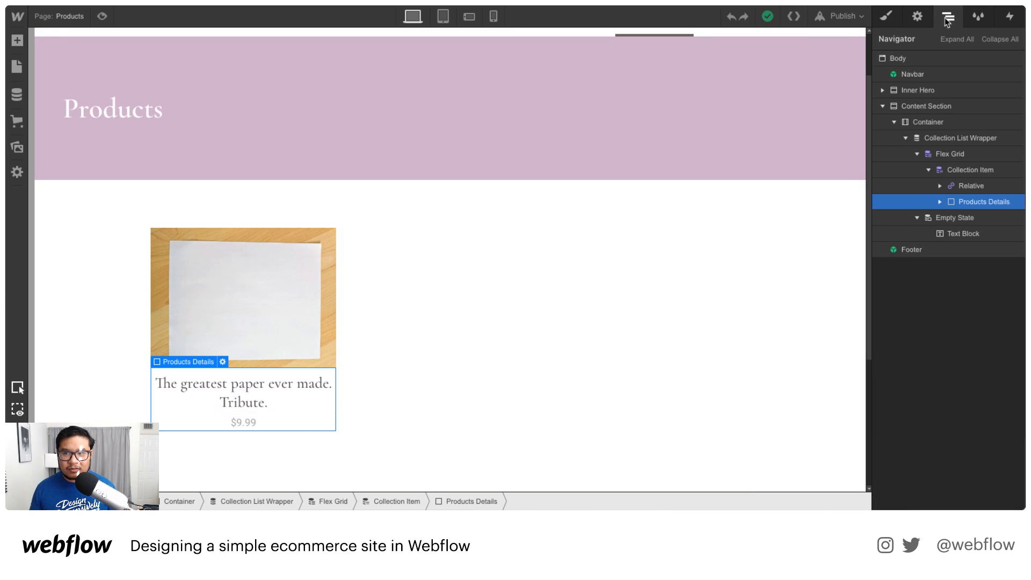
{"action": "left_click", "coordinate": [962, 139]}
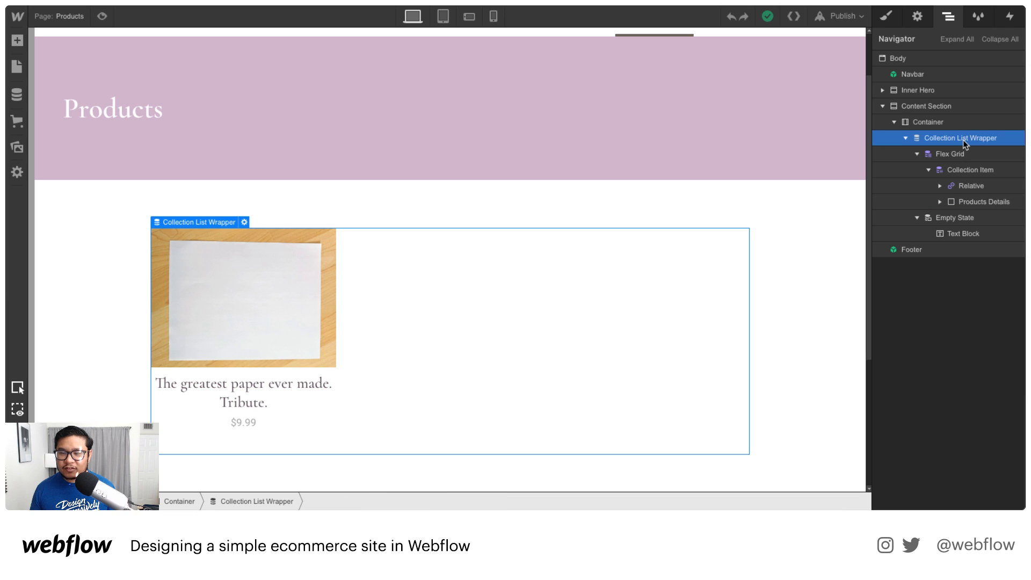
{"action": "left_click", "coordinate": [916, 16]}
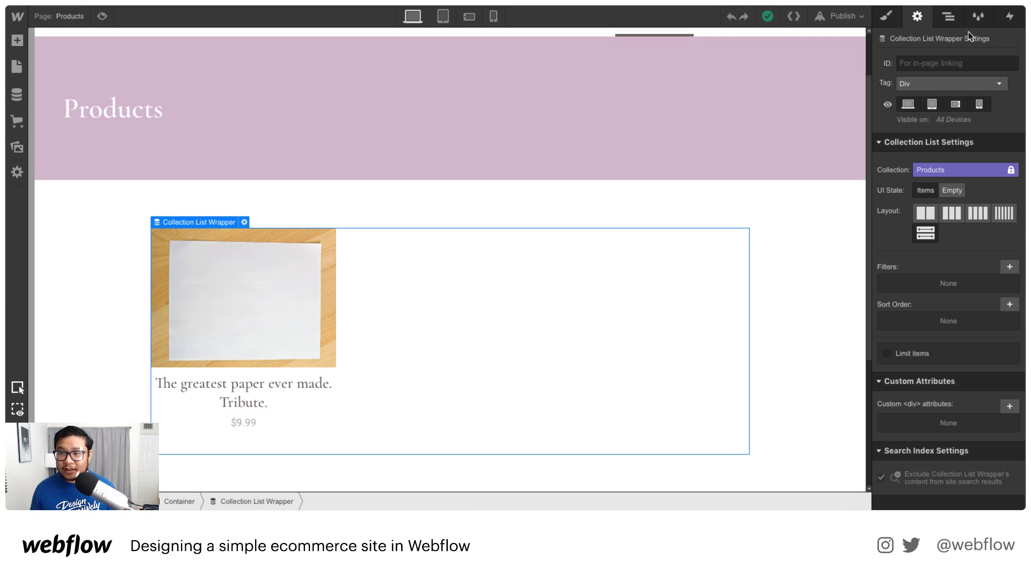
{"action": "left_click", "coordinate": [948, 16]}
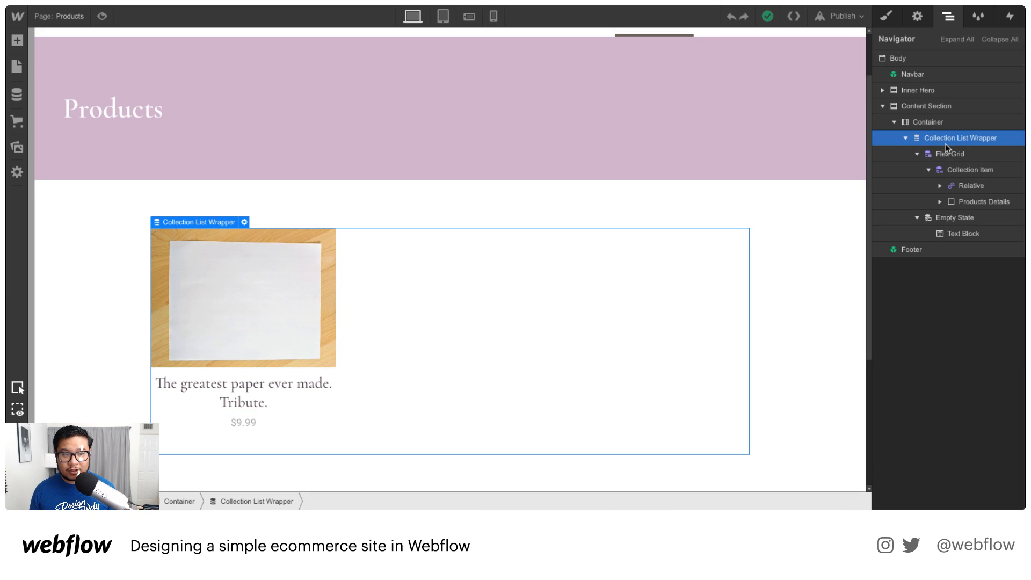
Clear the right and bottom margins of the product Collection Item and add a small equal padding on all sides.
{"action": "left_click", "coordinate": [978, 173]}
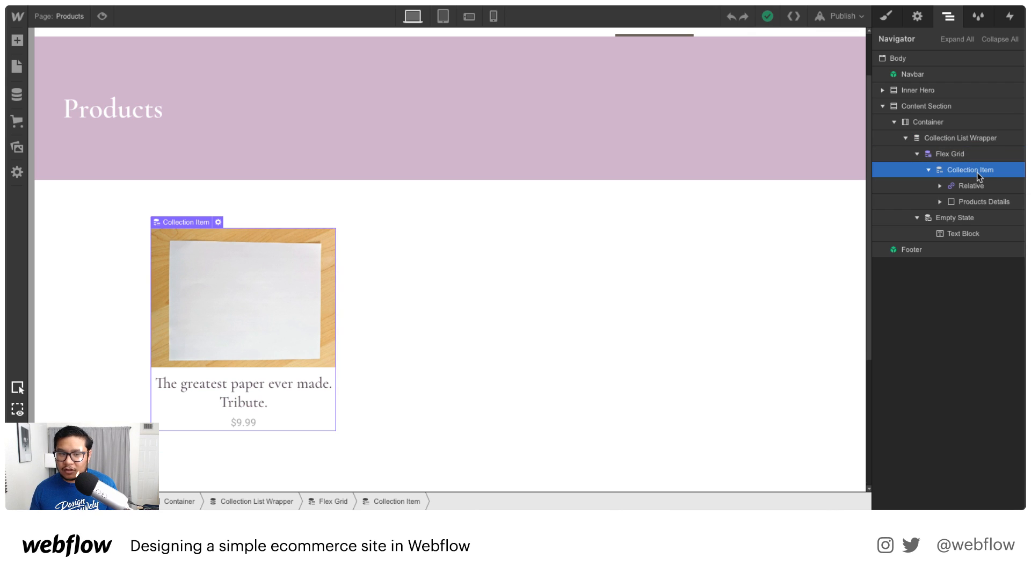
{"action": "left_click", "coordinate": [886, 16]}
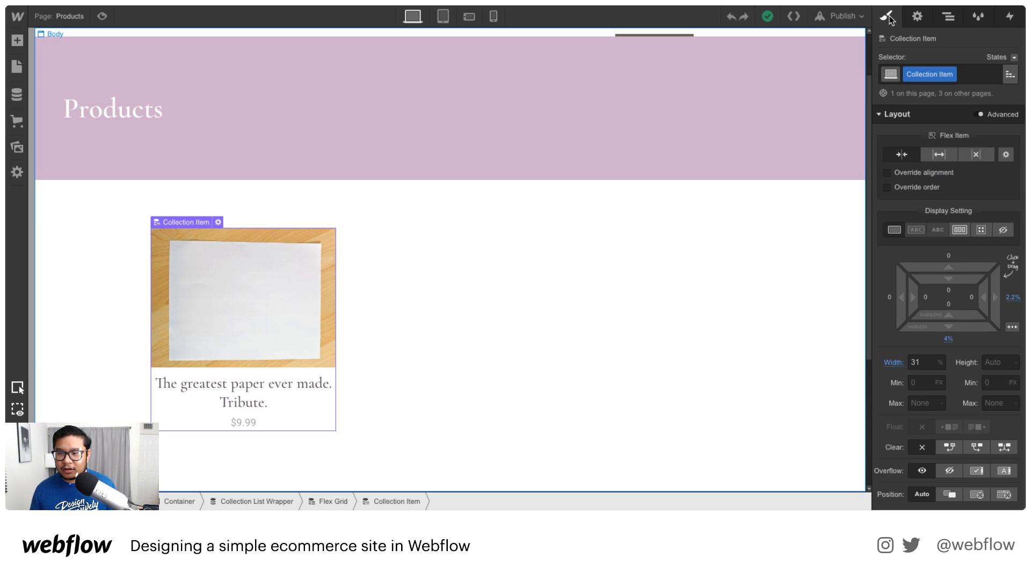
{"action": "left_click", "coordinate": [1009, 301], "text": "alt"}
{"action": "left_click", "coordinate": [948, 339], "text": "alt"}
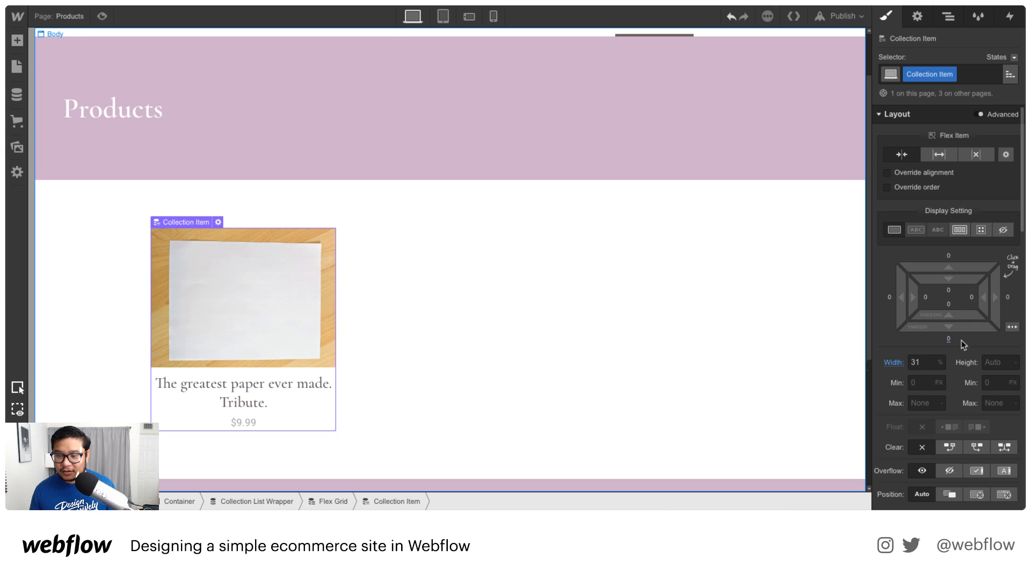
{"action": "left_click_drag", "start_coordinate": [940, 281], "coordinate": [942, 304]}
Give the product Collection Item a solid 1 px border on all sides in light grey #f2f2f2.
{"action": "scroll", "coordinate": [945, 349], "scroll_direction": "down", "scroll_amount": 15}
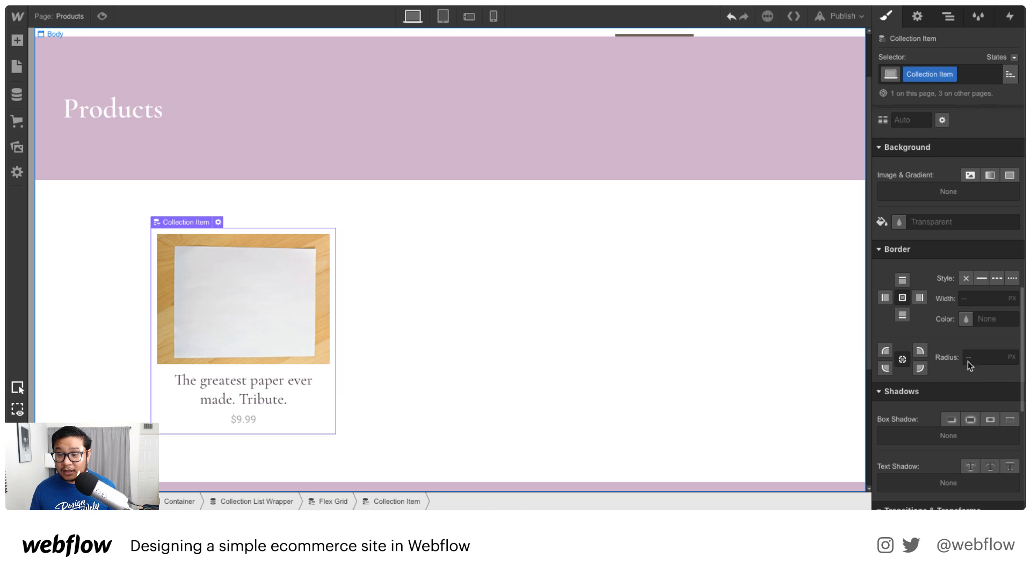
{"action": "left_click", "coordinate": [981, 278]}
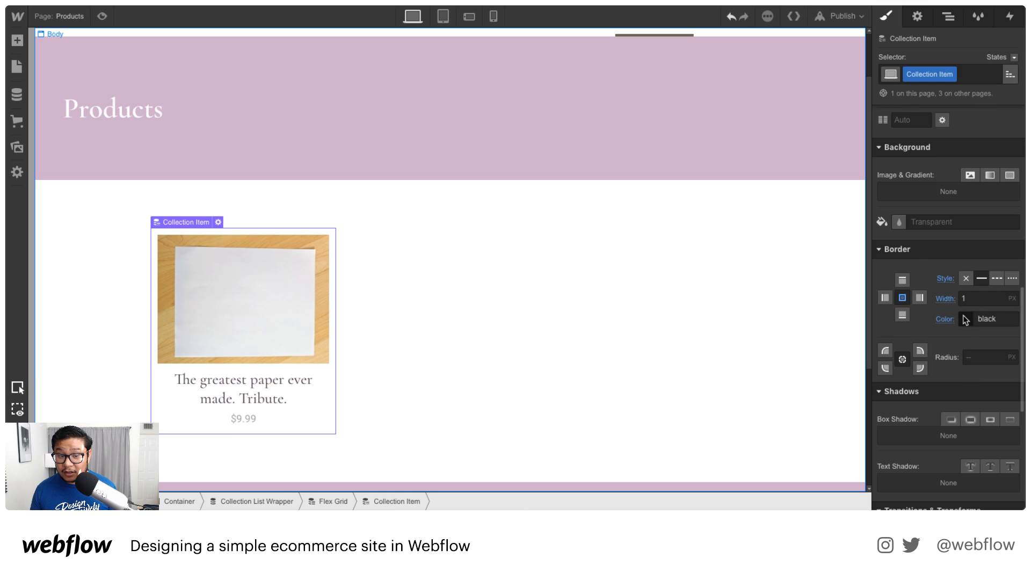
{"action": "left_click", "coordinate": [965, 318]}
{"action": "mouse_move", "coordinate": [927, 202]}
{"action": "left_mouse_down"}
{"action": "mouse_move", "coordinate": [881, 207]}
{"action": "mouse_move", "coordinate": [873, 120]}
{"action": "left_mouse_up"}
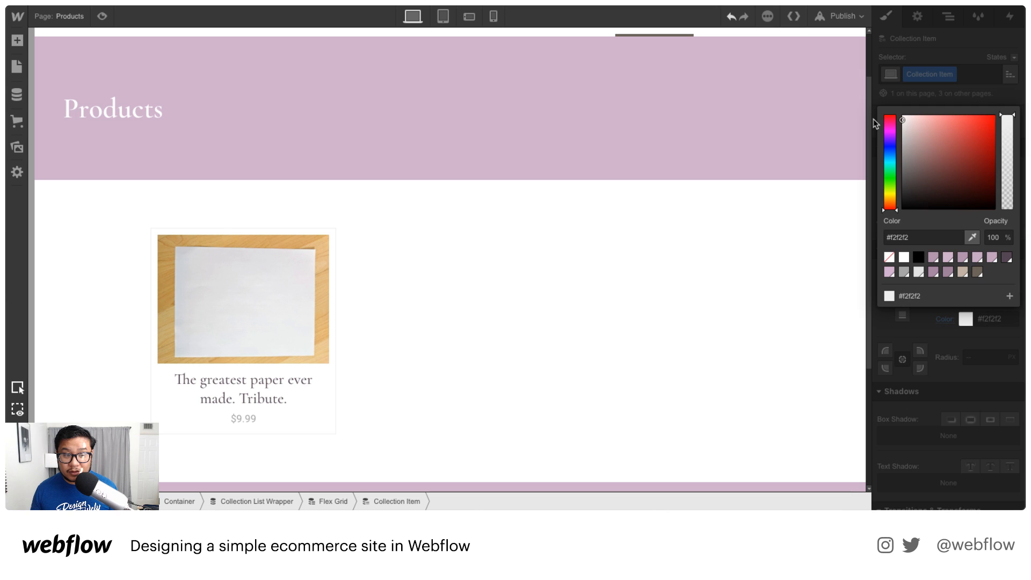
{"action": "left_click", "coordinate": [961, 89]}
Round the Collection Item's corners with a border radius of 3 px.
{"action": "left_click", "coordinate": [977, 357]}
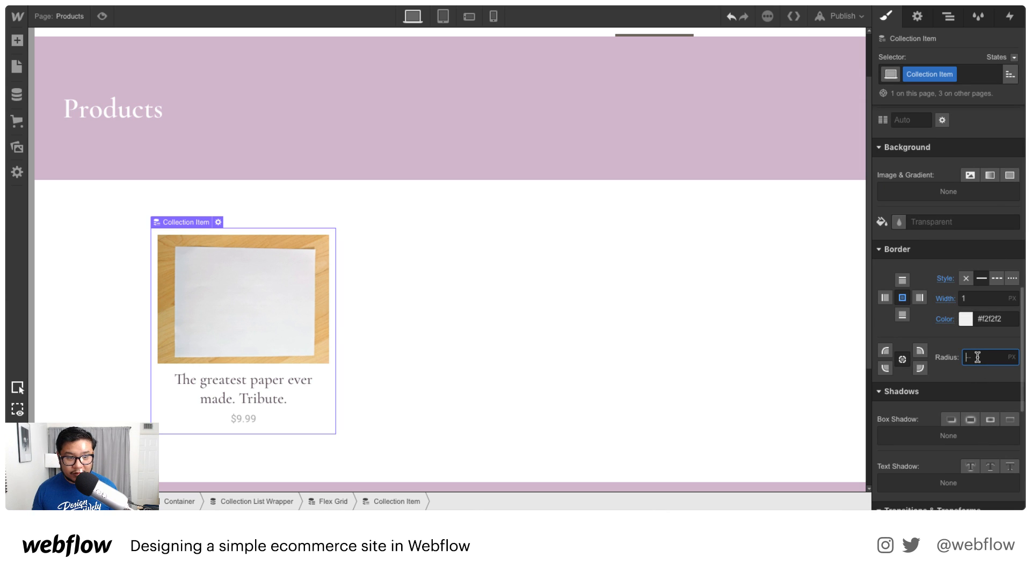
{"action": "type", "text": "5"}
{"action": "left_click", "coordinate": [665, 355]}
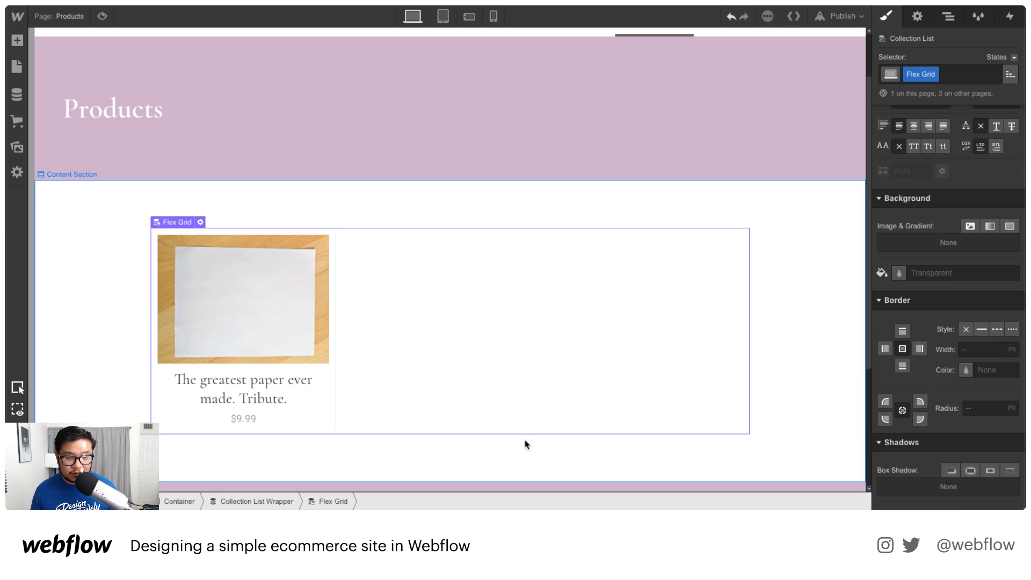
{"action": "left_click", "coordinate": [514, 451]}
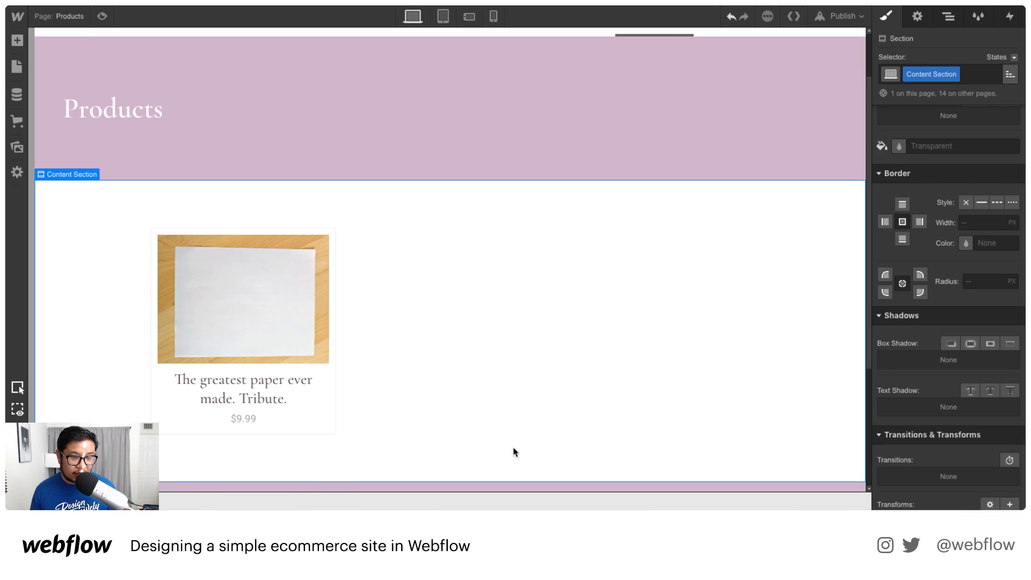
{"action": "left_click", "coordinate": [334, 421]}
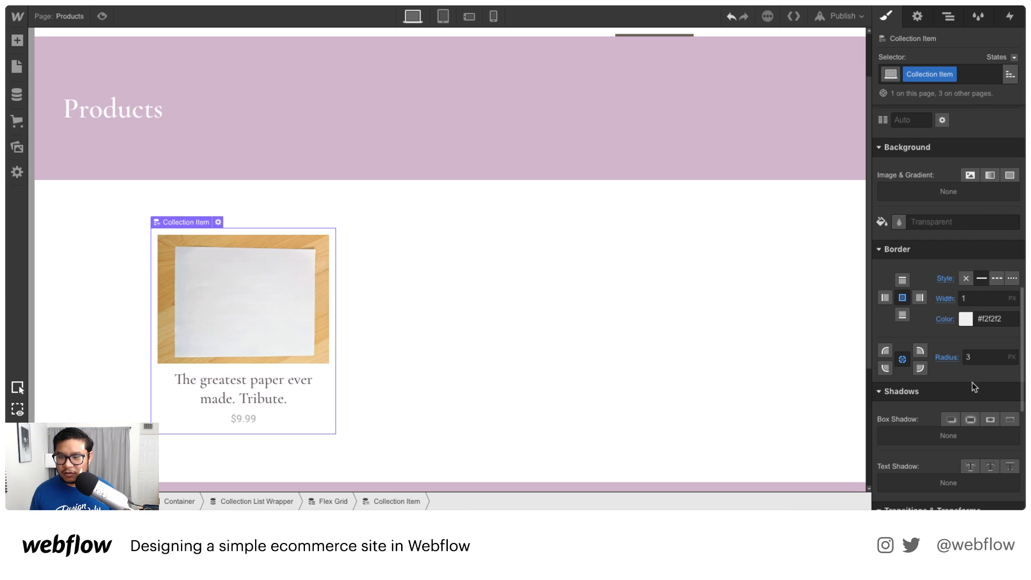
Add an outer glow box shadow to the Collection Item in black with a 25 px blur.
{"action": "scroll", "coordinate": [972, 385], "scroll_direction": "down", "scroll_amount": 3}
{"action": "scroll", "coordinate": [971, 405], "scroll_direction": "down", "scroll_amount": 1}
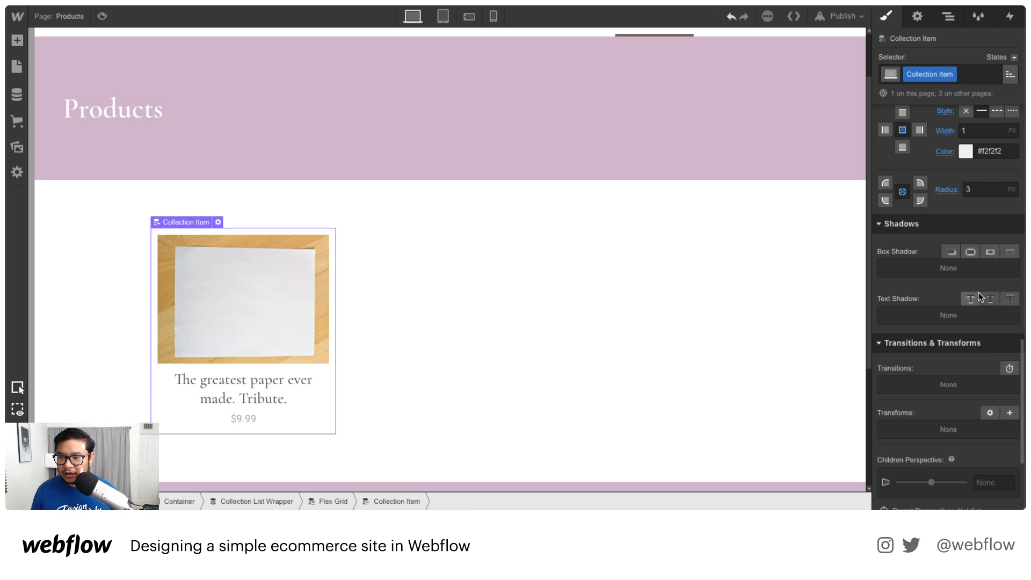
{"action": "left_click", "coordinate": [972, 256]}
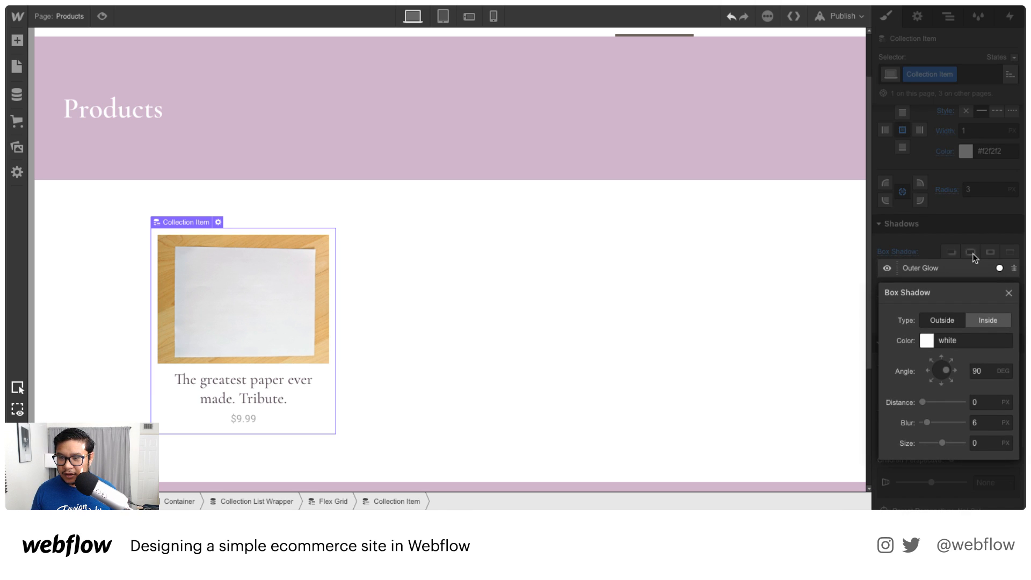
{"action": "left_click", "coordinate": [927, 340]}
{"action": "left_click", "coordinate": [918, 278]}
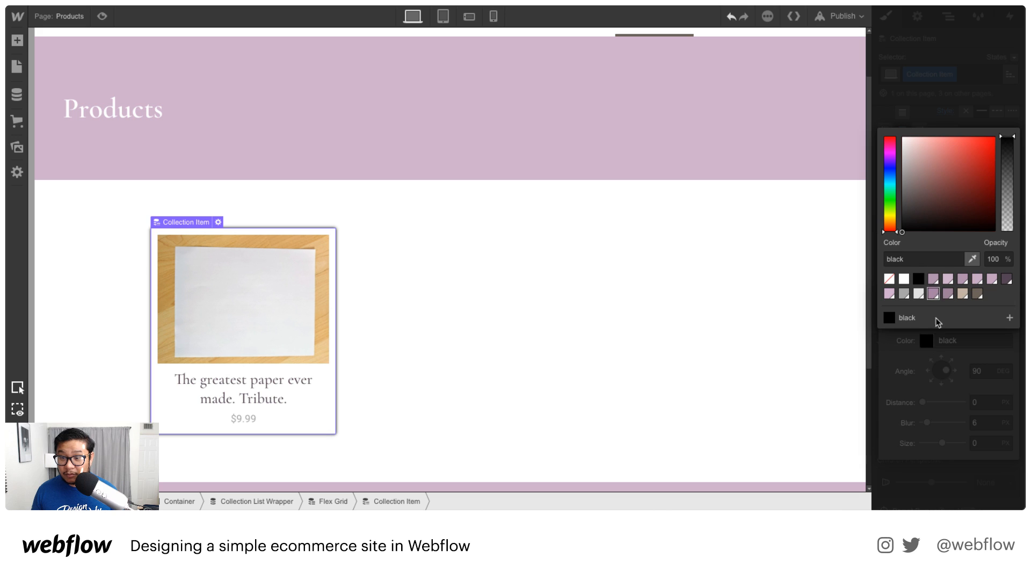
{"action": "left_click", "coordinate": [977, 373]}
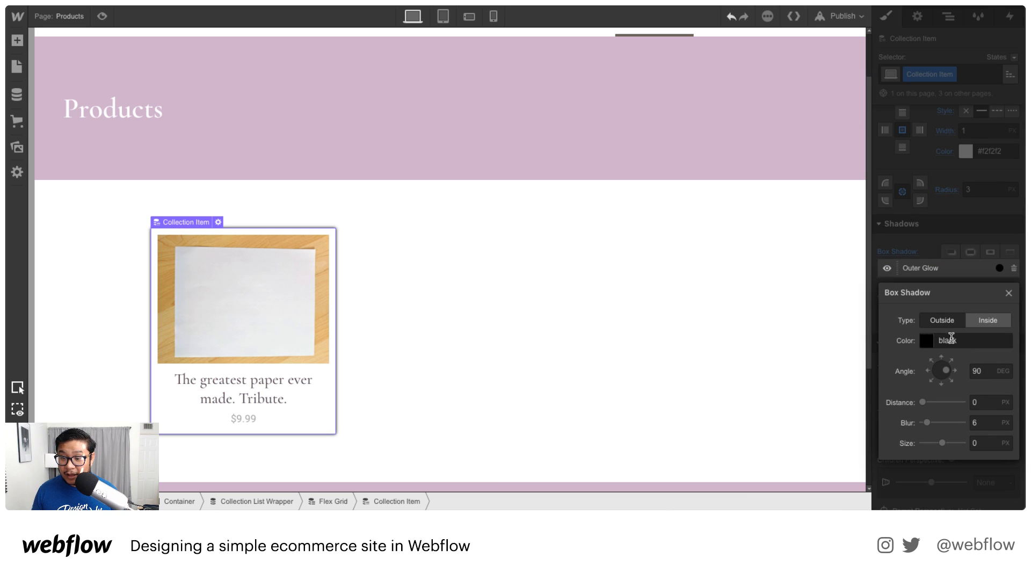
{"action": "left_click", "coordinate": [987, 419]}
{"action": "key", "text": "Return"}
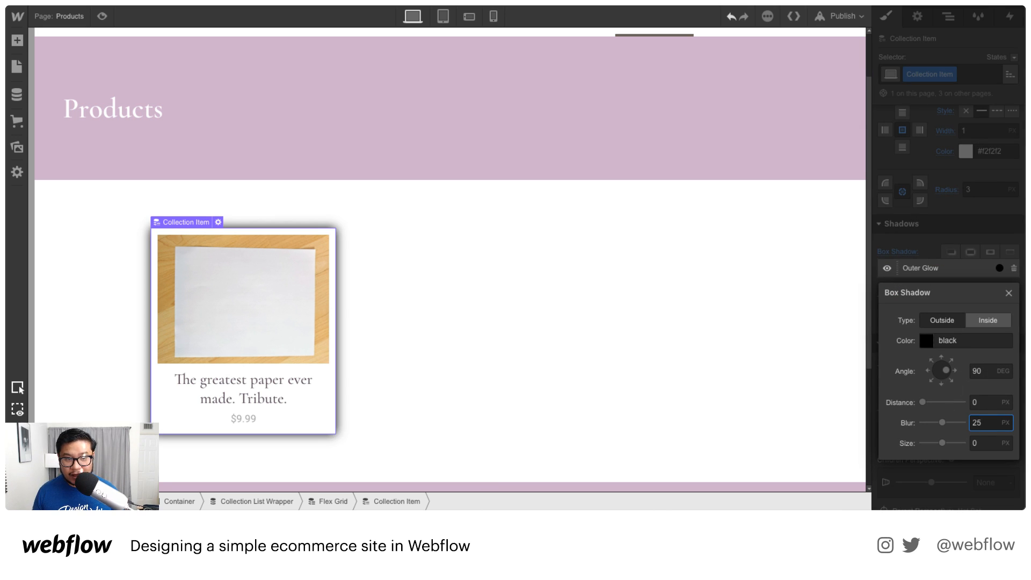
Lower the opacity of the Collection Item's black box shadow color to 7%.
{"action": "left_click", "coordinate": [926, 340]}
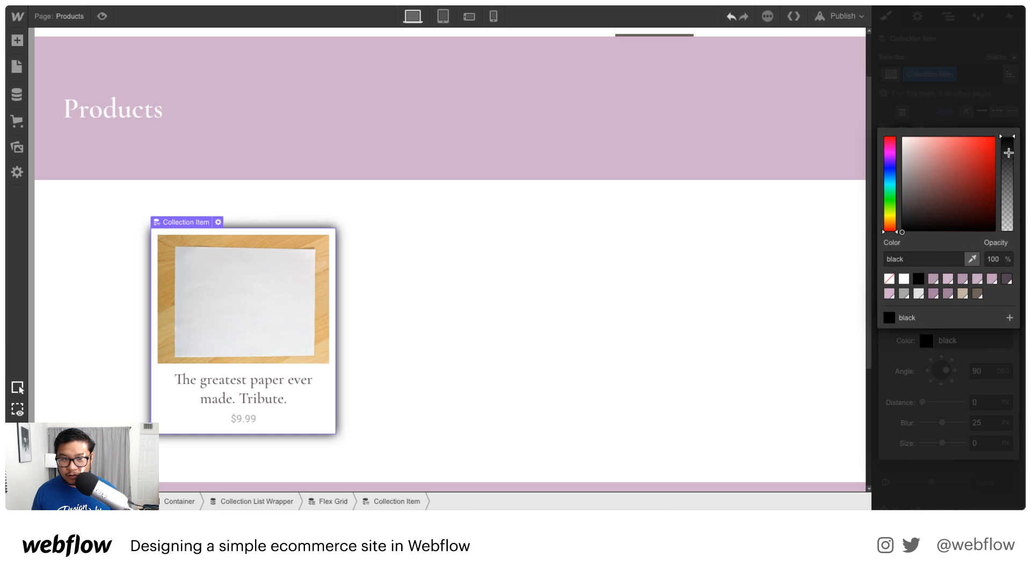
{"action": "left_click_drag", "start_coordinate": [1008, 153], "coordinate": [1004, 224]}
{"action": "left_click", "coordinate": [977, 89]}
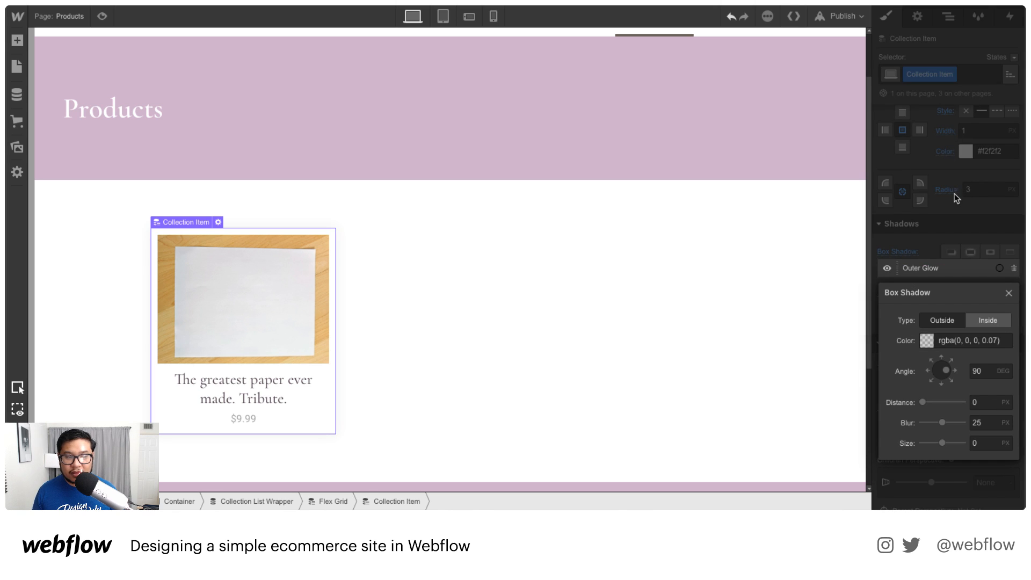
{"action": "left_click", "coordinate": [993, 213]}
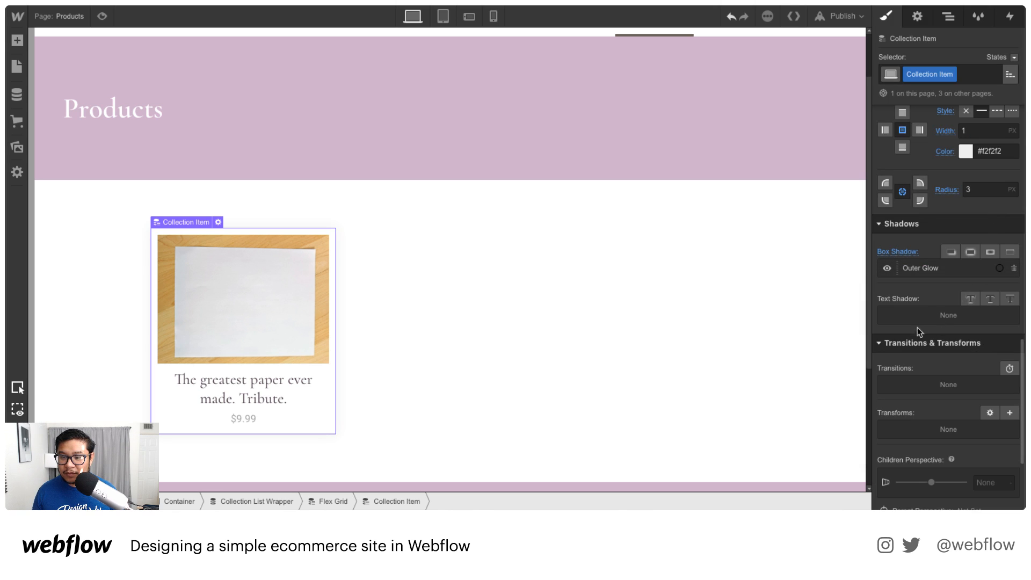
Hide the Collection Item's Outer Glow shadow and add a Box Shadow transition of 200 ms with ease.
{"action": "left_click", "coordinate": [887, 268]}
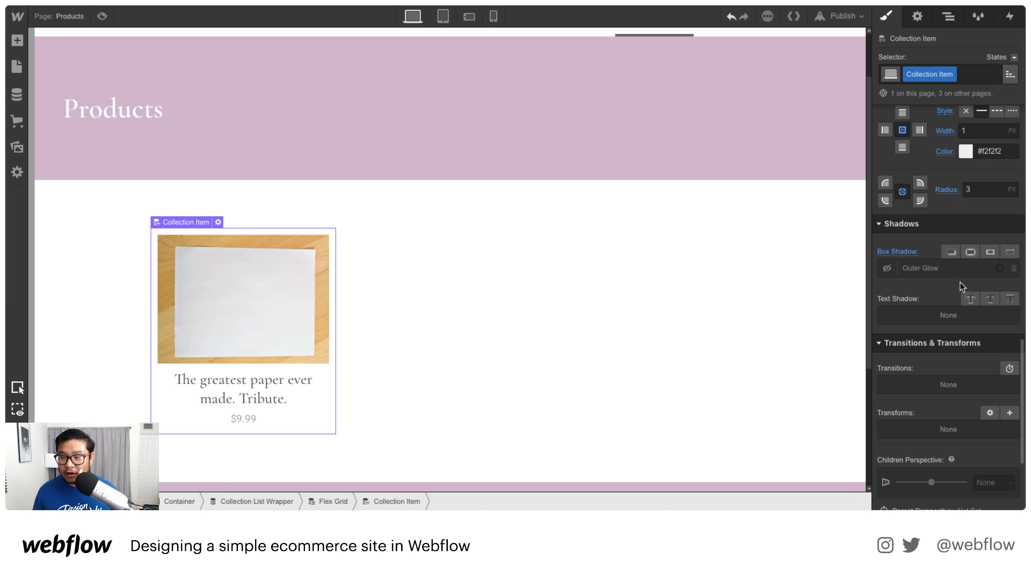
{"action": "left_click", "coordinate": [1010, 369]}
{"action": "left_click", "coordinate": [931, 307]}
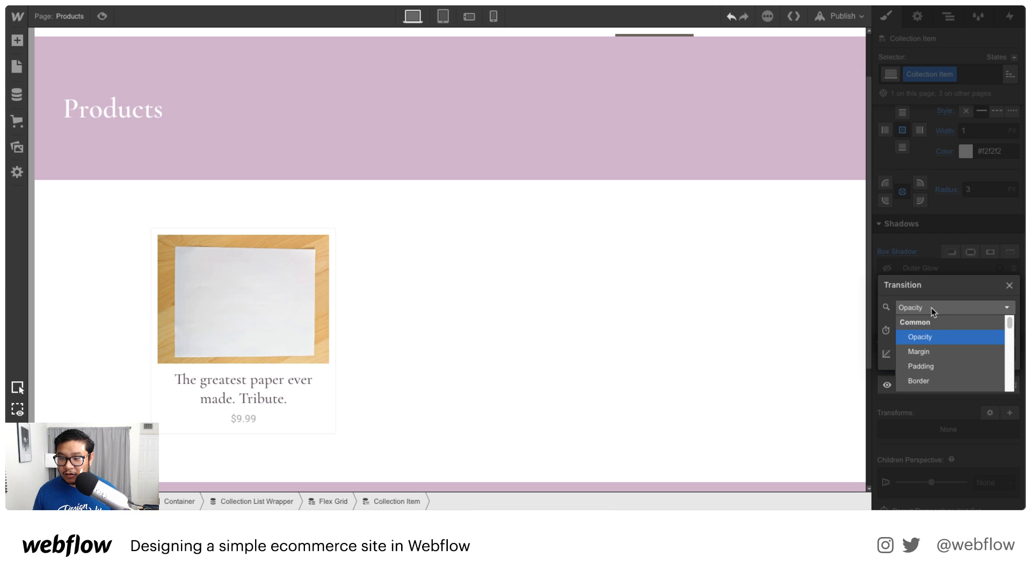
{"action": "scroll", "coordinate": [947, 357], "scroll_direction": "down", "scroll_amount": 5}
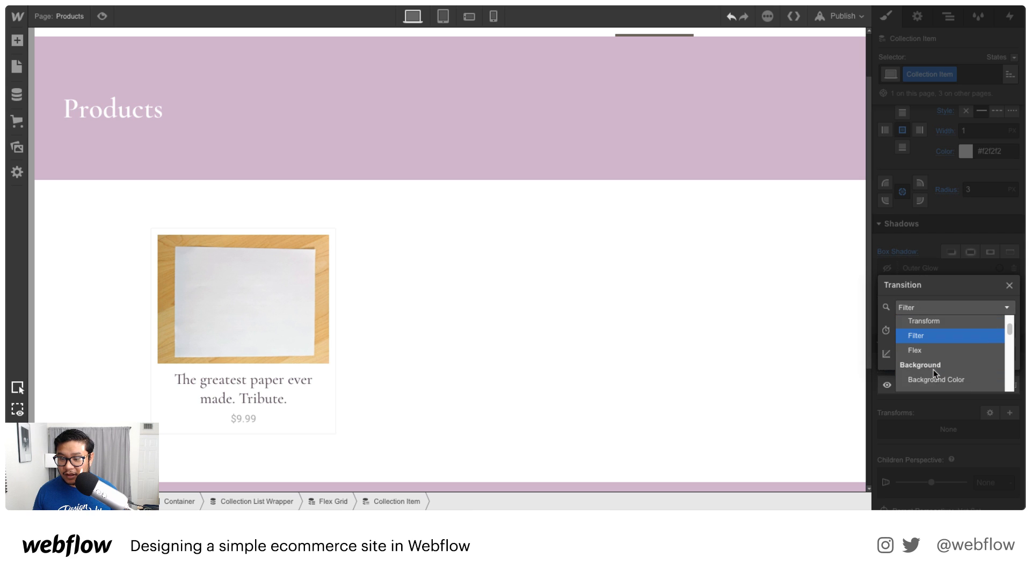
{"action": "scroll", "coordinate": [934, 373], "scroll_direction": "down", "scroll_amount": 2}
{"action": "left_click", "coordinate": [931, 376]}
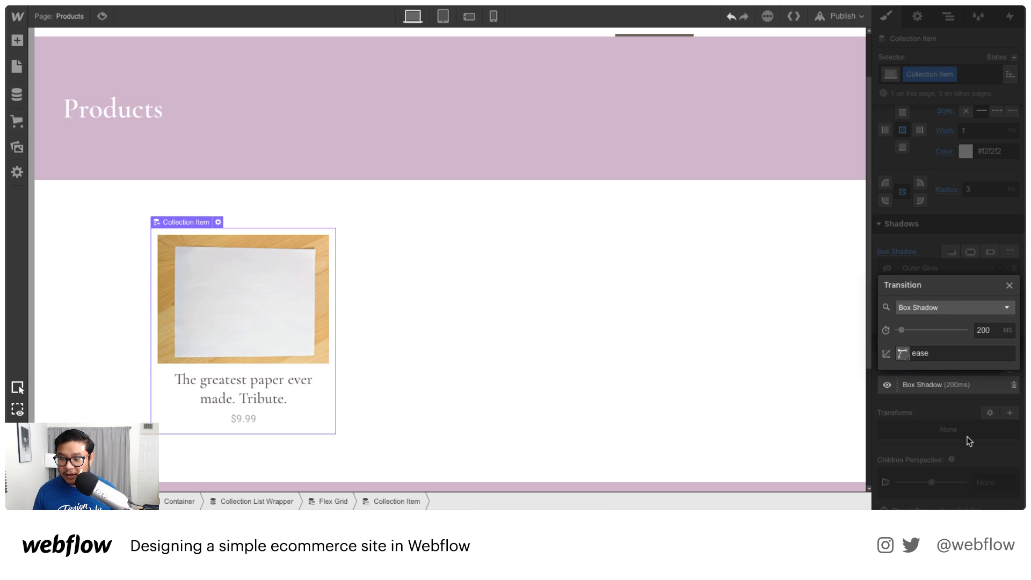
{"action": "left_click", "coordinate": [938, 418]}
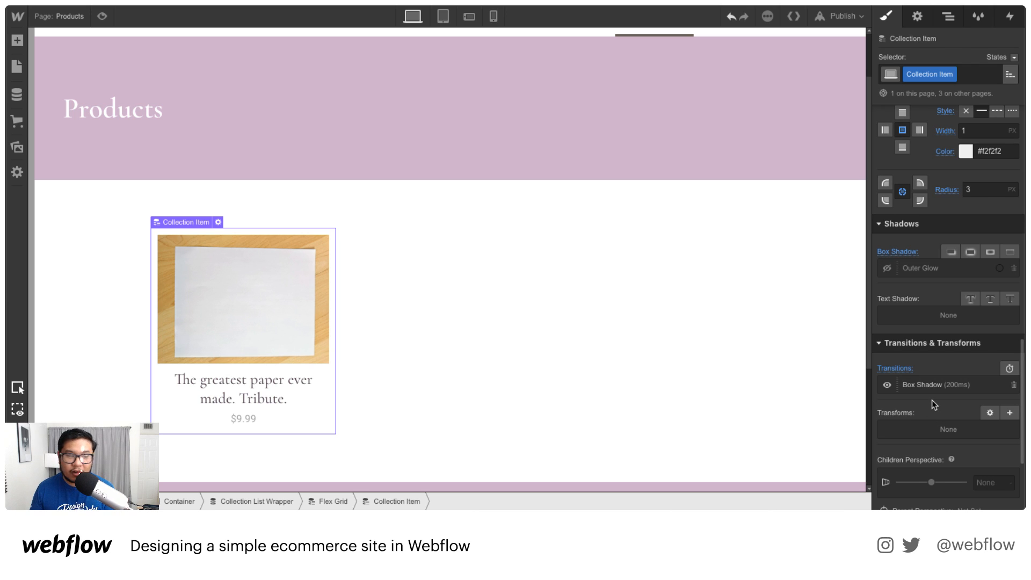
Show the Collection Item's Outer Glow box shadow in its Hover state.
{"action": "left_click", "coordinate": [1012, 57]}
{"action": "left_click", "coordinate": [996, 78]}
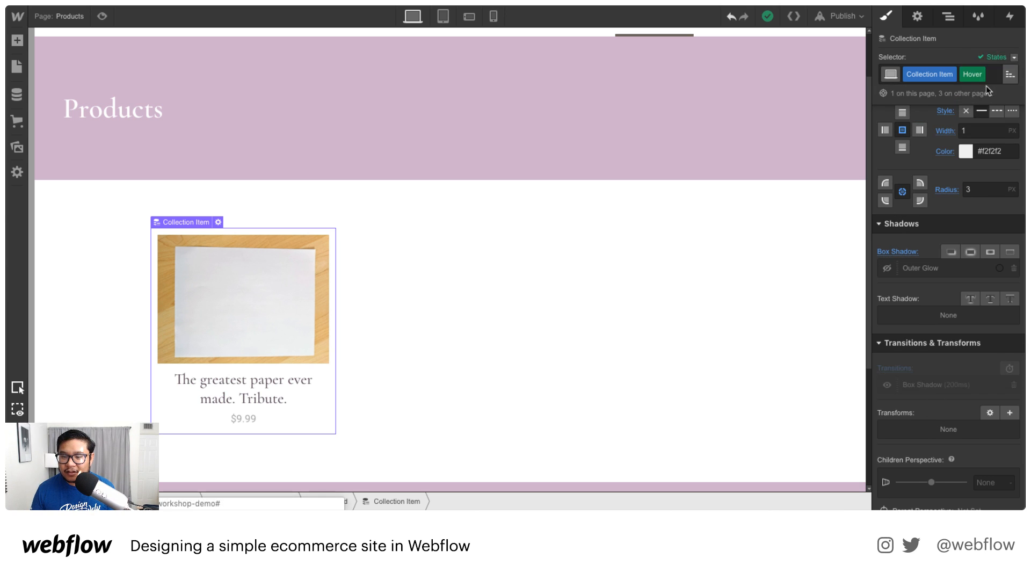
{"action": "left_click", "coordinate": [887, 270]}
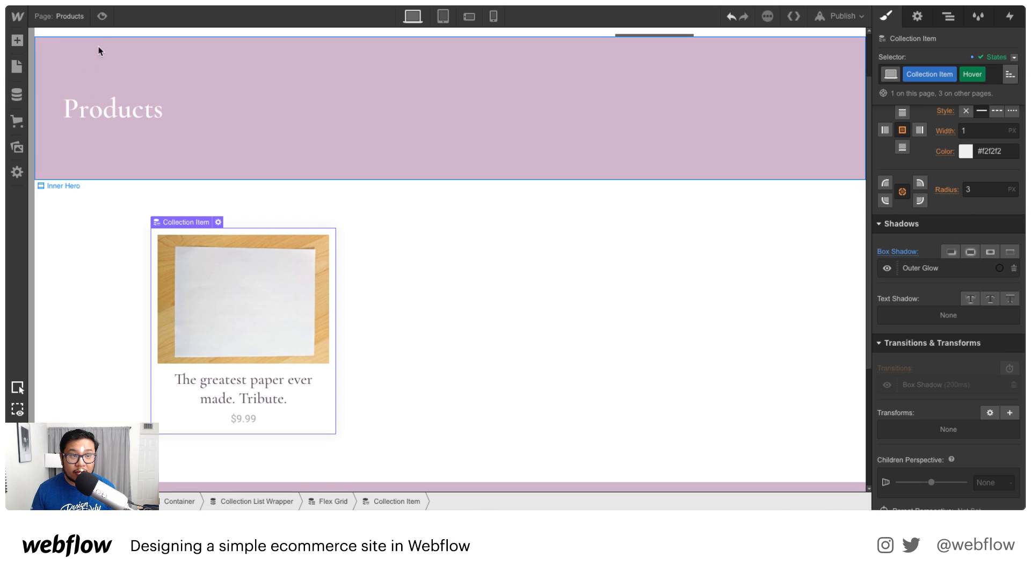
Return the Collection Item to its None state and preview the product card's hover shadow.
{"action": "left_click", "coordinate": [102, 17]}
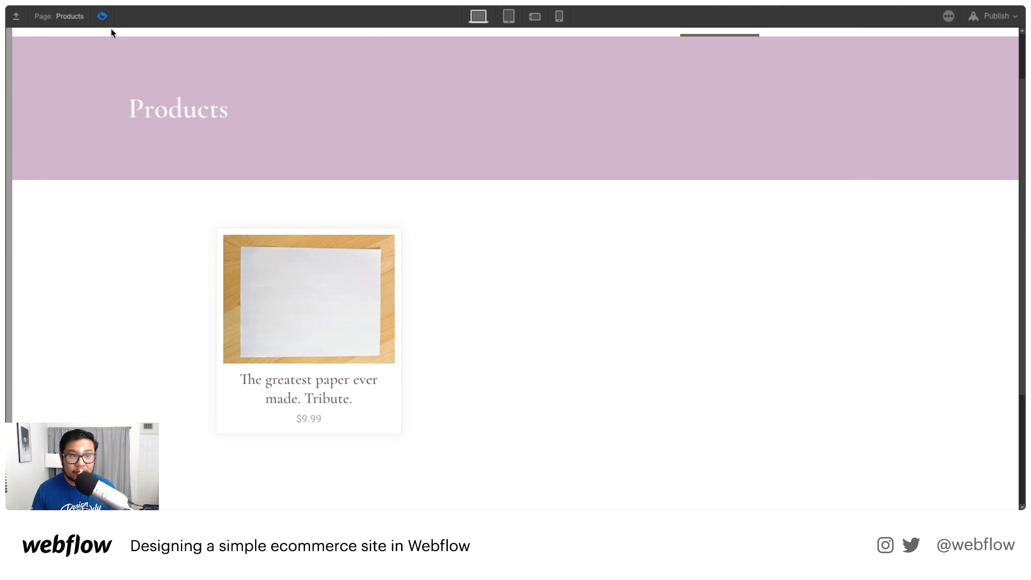
{"action": "key", "text": "Escape"}
{"action": "left_click", "coordinate": [1012, 57]}
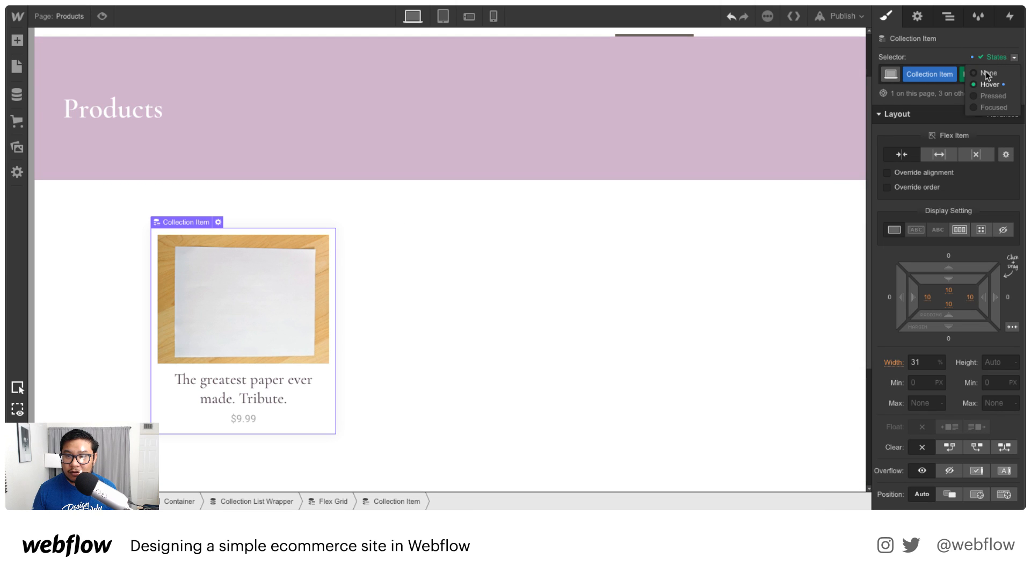
{"action": "left_click", "coordinate": [985, 71]}
{"action": "left_click", "coordinate": [102, 16]}
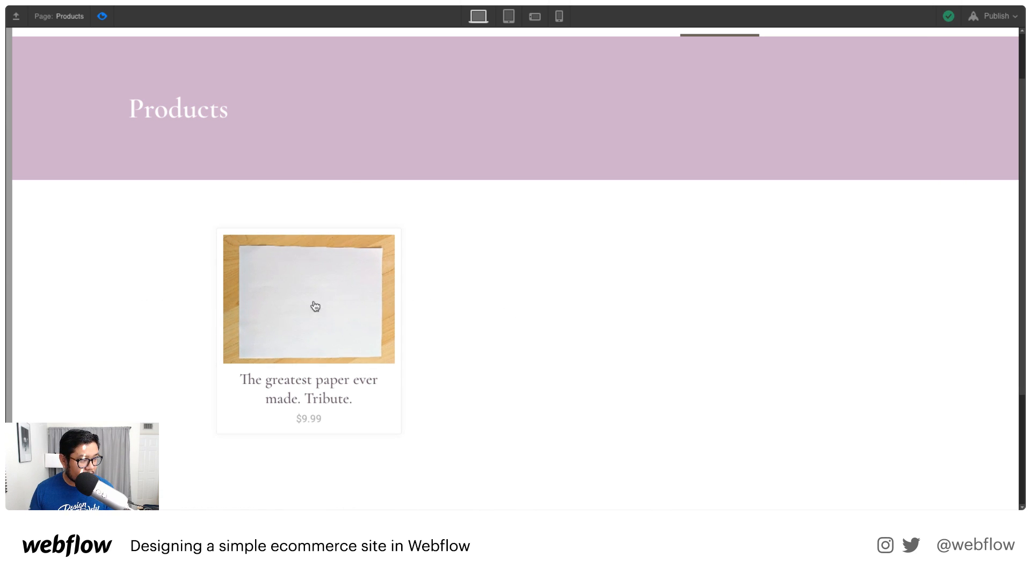
Leave the preview and open the Products Template page at its product image slider.
{"action": "left_click", "coordinate": [70, 16]}
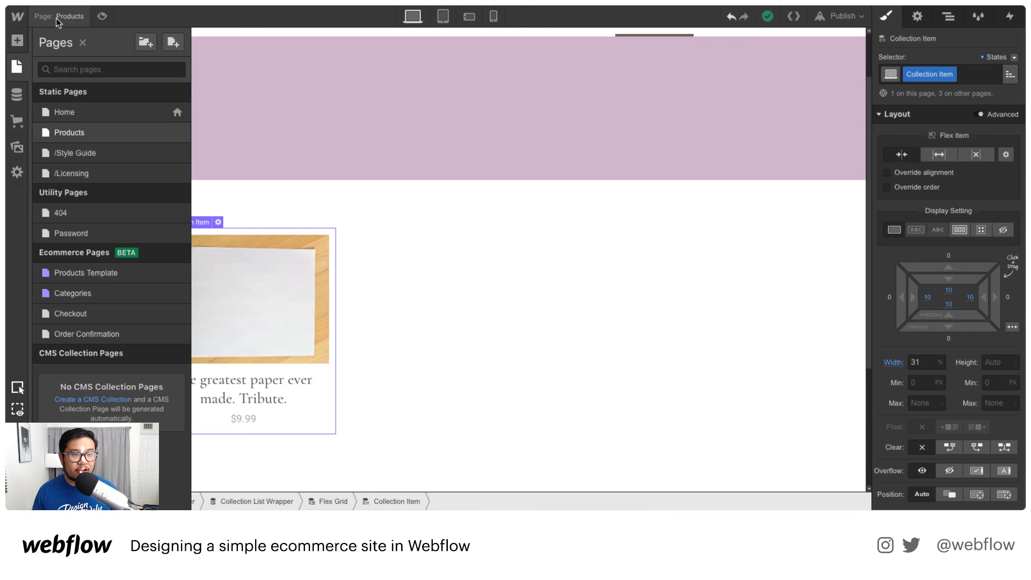
{"action": "left_click", "coordinate": [109, 276]}
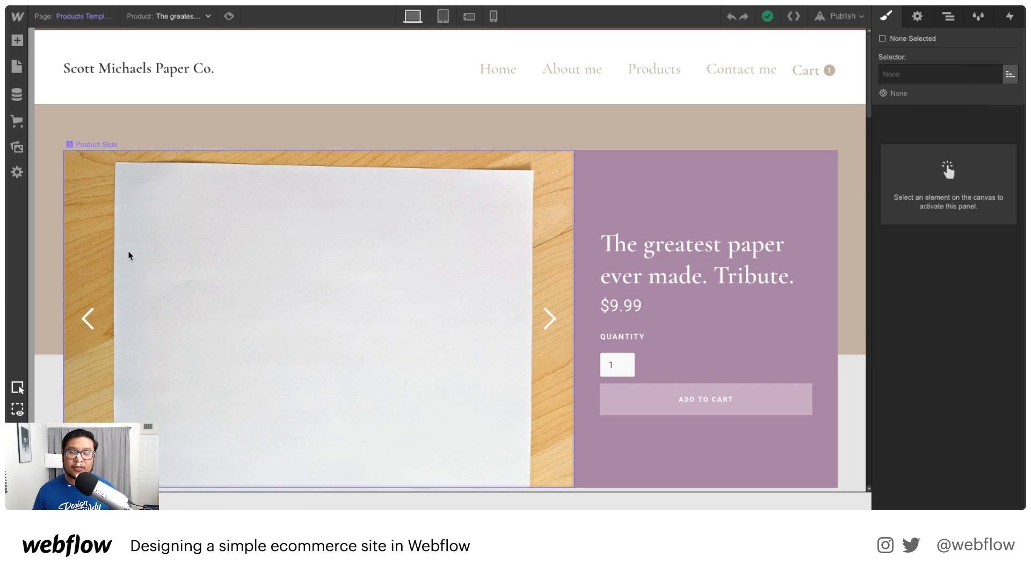
{"action": "scroll", "coordinate": [305, 203], "scroll_direction": "down", "scroll_amount": 3}
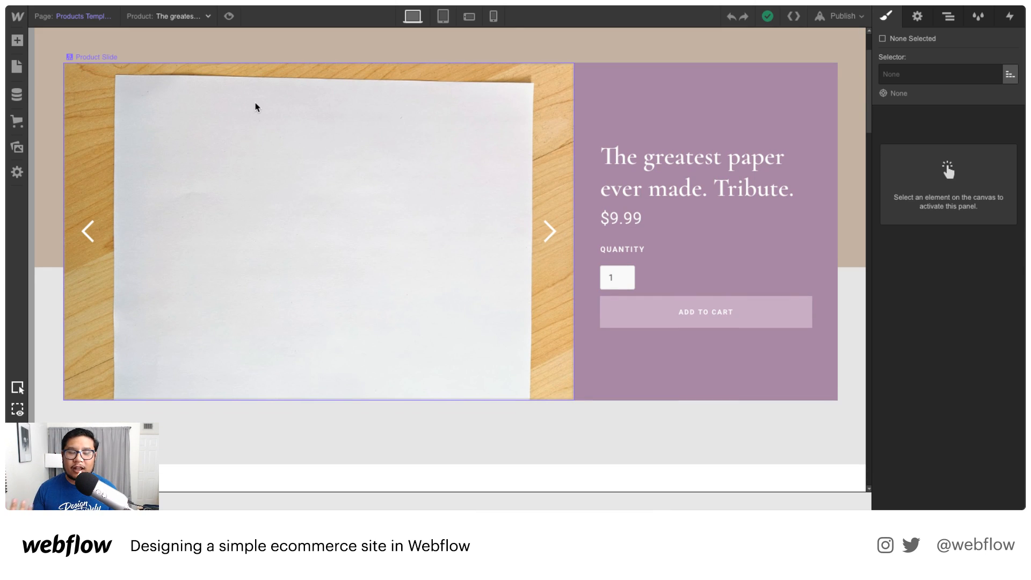
Preview the Products Template page and cycle forward through the product's slider images.
{"action": "left_click", "coordinate": [230, 17]}
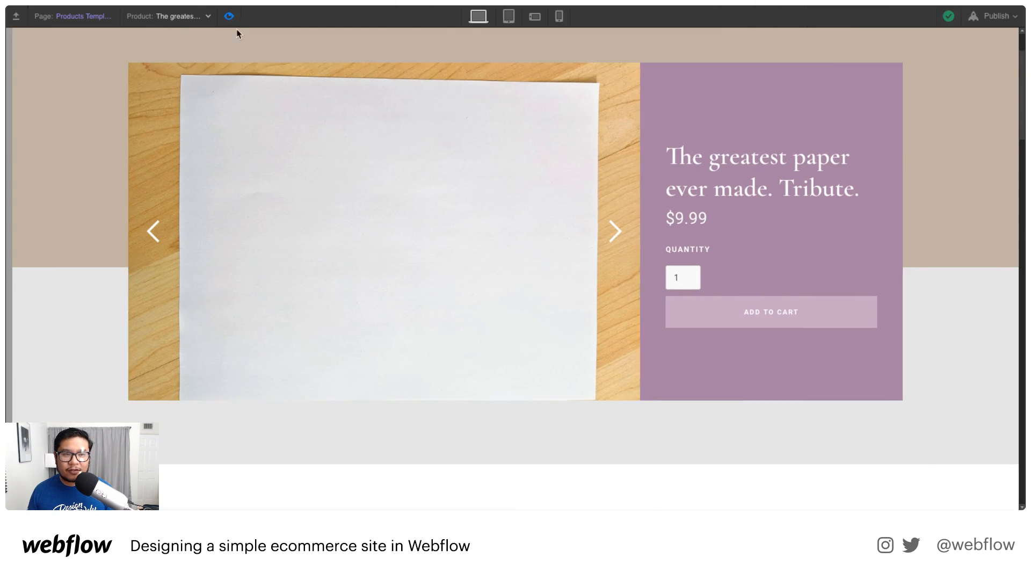
{"action": "left_click", "coordinate": [620, 231]}
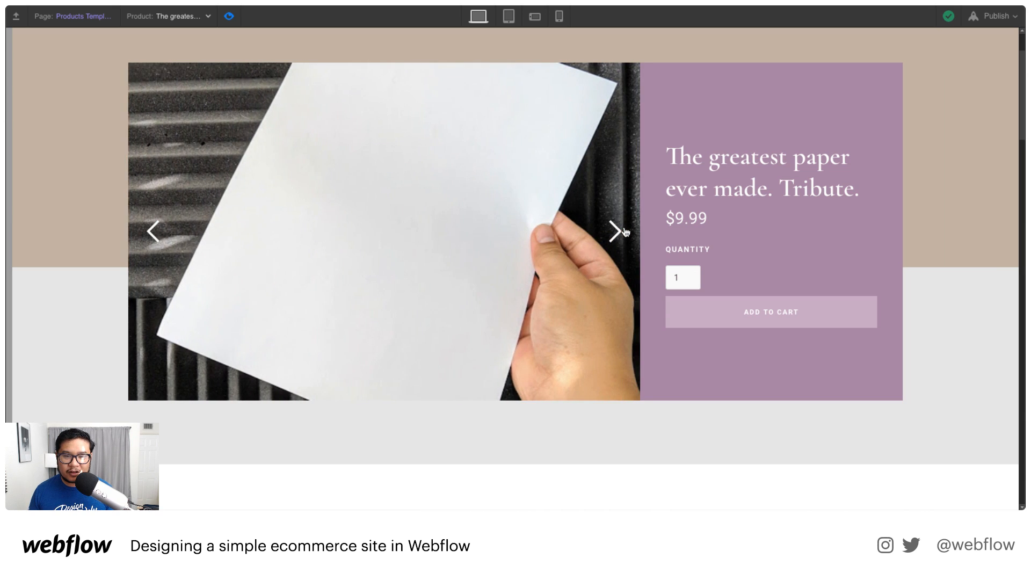
{"action": "left_click", "coordinate": [623, 230]}
{"action": "left_click", "coordinate": [623, 231]}
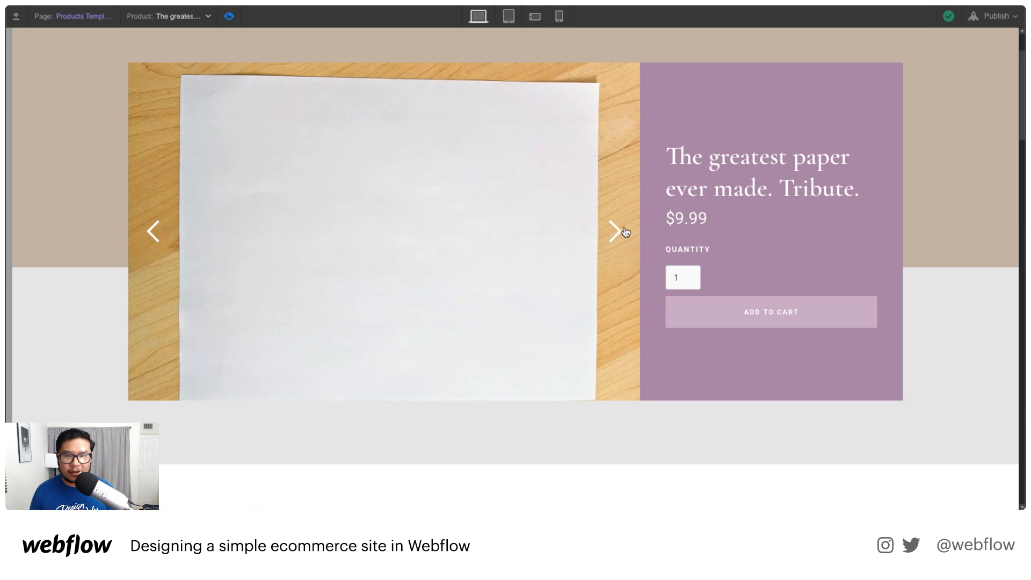
{"action": "left_click", "coordinate": [623, 231]}
{"action": "left_click", "coordinate": [623, 231]}
{"action": "left_click", "coordinate": [623, 231]}
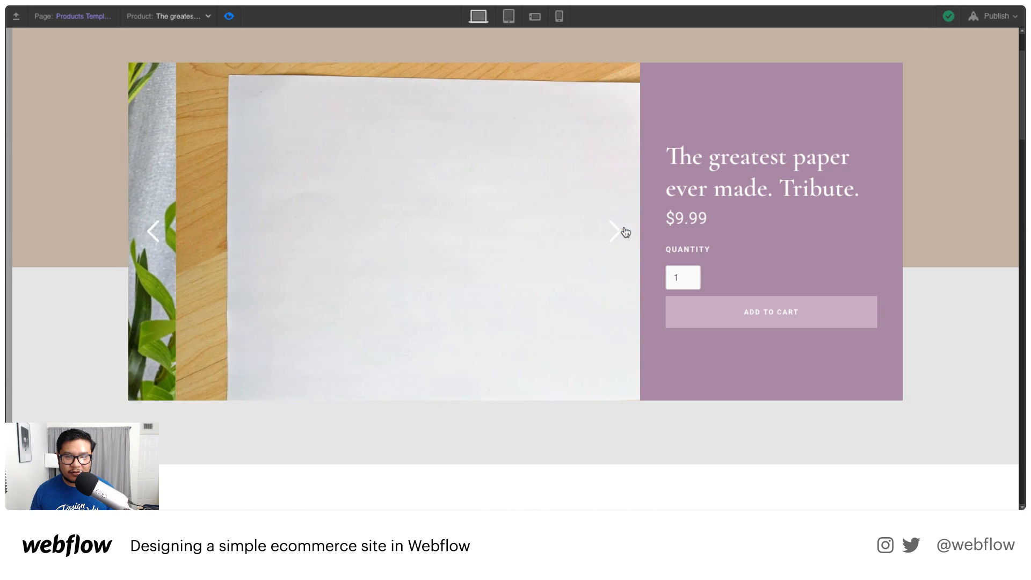
{"action": "left_click", "coordinate": [623, 231]}
{"action": "left_click", "coordinate": [620, 231]}
{"action": "left_click", "coordinate": [620, 231]}
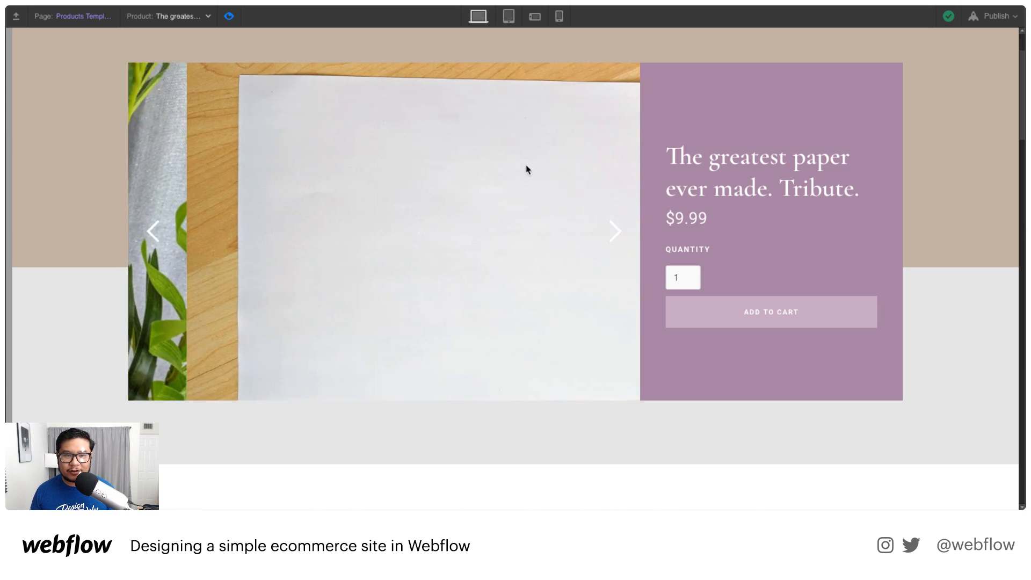
{"action": "left_click", "coordinate": [229, 16]}
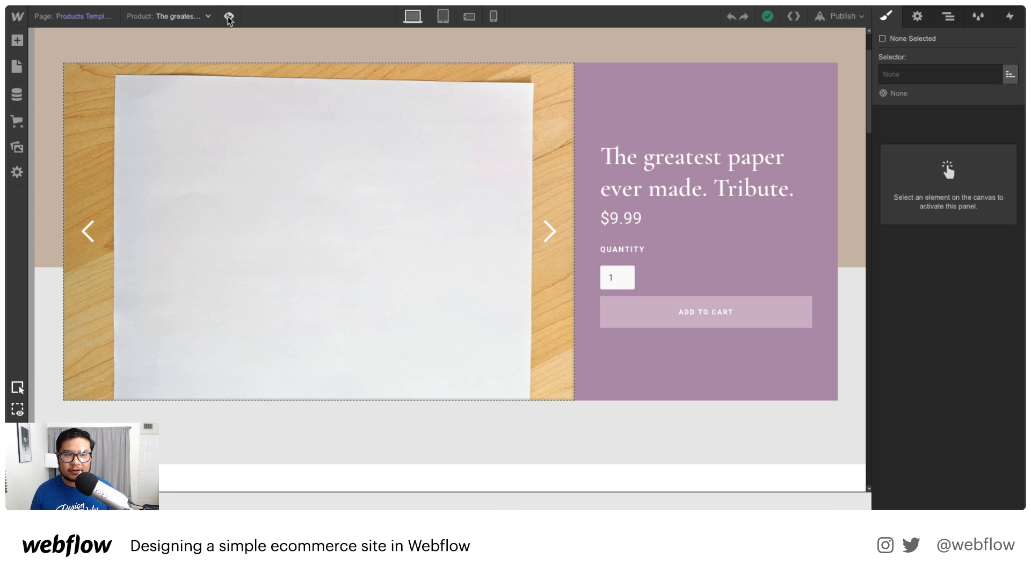
Delete the Shipping heading between the Description text and the Images heading.
{"action": "scroll", "coordinate": [333, 309], "scroll_direction": "down", "scroll_amount": 6}
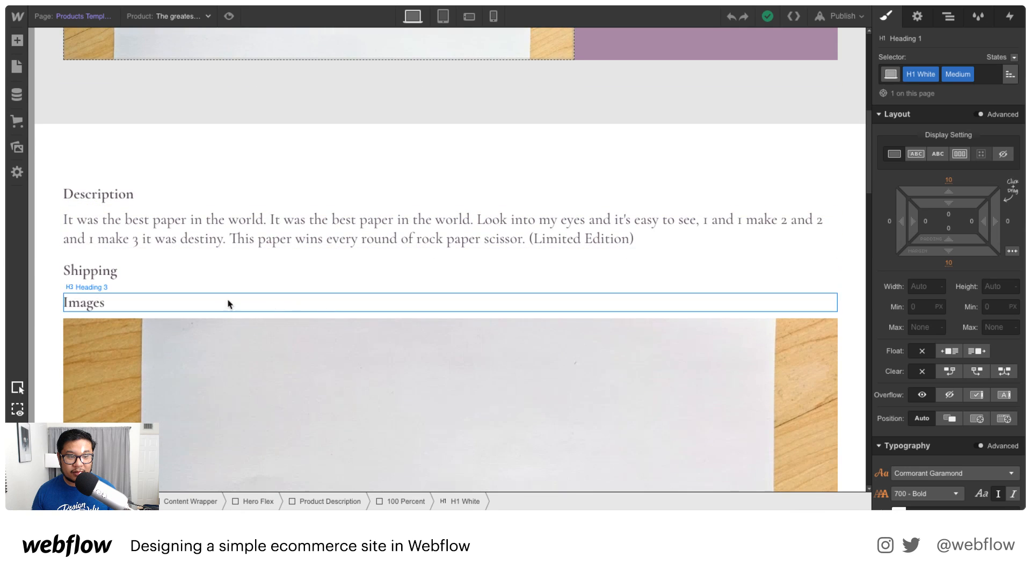
{"action": "left_click", "coordinate": [175, 270]}
{"action": "key", "text": "Delete"}
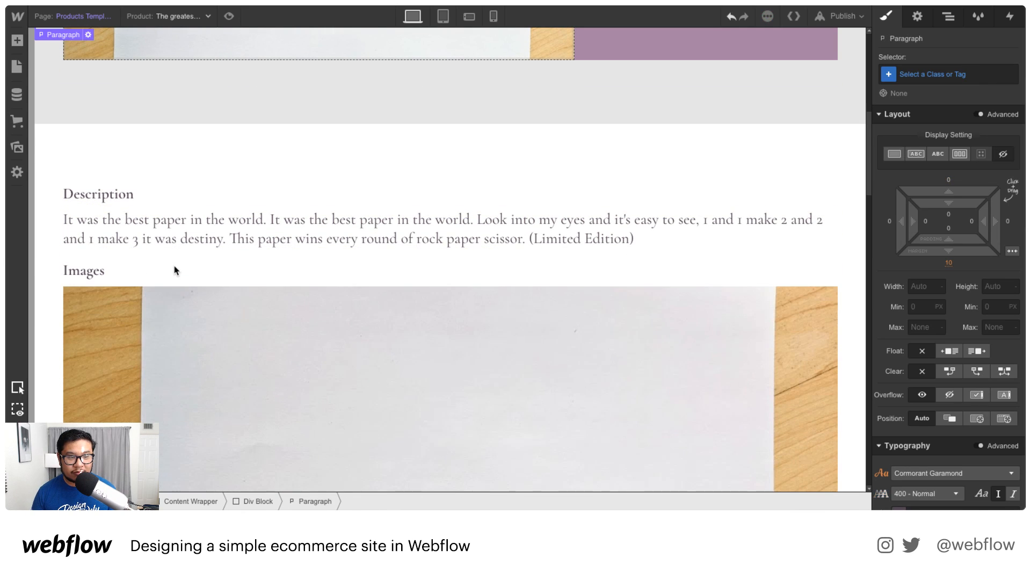
Look through the rest of the Products Template page, including the product images, Related Products section and footer.
{"action": "scroll", "coordinate": [175, 271], "scroll_direction": "down", "scroll_amount": 15}
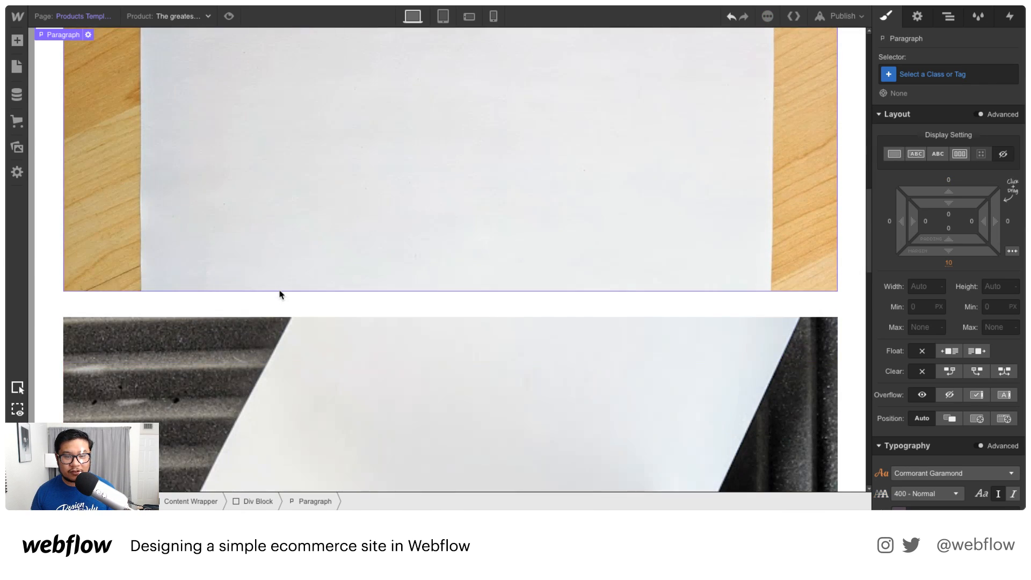
{"action": "scroll", "coordinate": [280, 288], "scroll_direction": "down", "scroll_amount": 2}
{"action": "scroll", "coordinate": [280, 288], "scroll_direction": "up", "scroll_amount": 8}
{"action": "scroll", "coordinate": [279, 288], "scroll_direction": "down", "scroll_amount": 14}
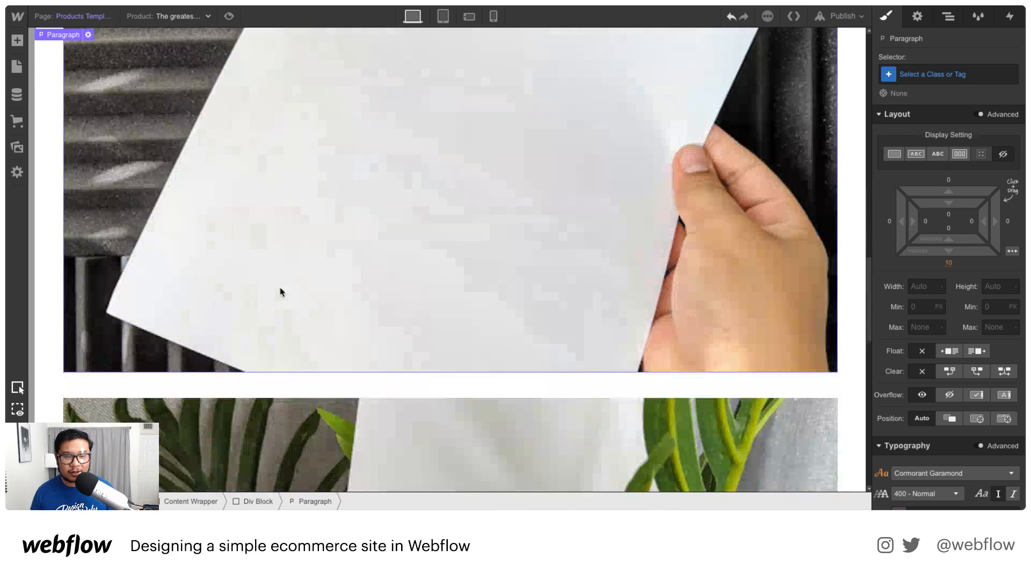
{"action": "scroll", "coordinate": [280, 291], "scroll_direction": "down", "scroll_amount": 8}
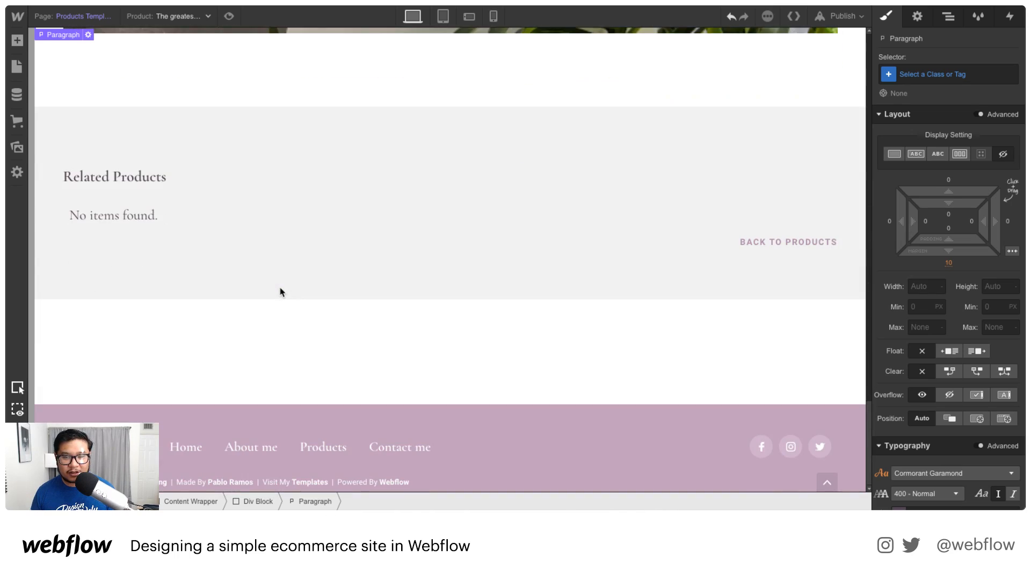
{"action": "scroll", "coordinate": [279, 292], "scroll_direction": "up", "scroll_amount": 7}
{"action": "scroll", "coordinate": [280, 292], "scroll_direction": "up", "scroll_amount": 20}
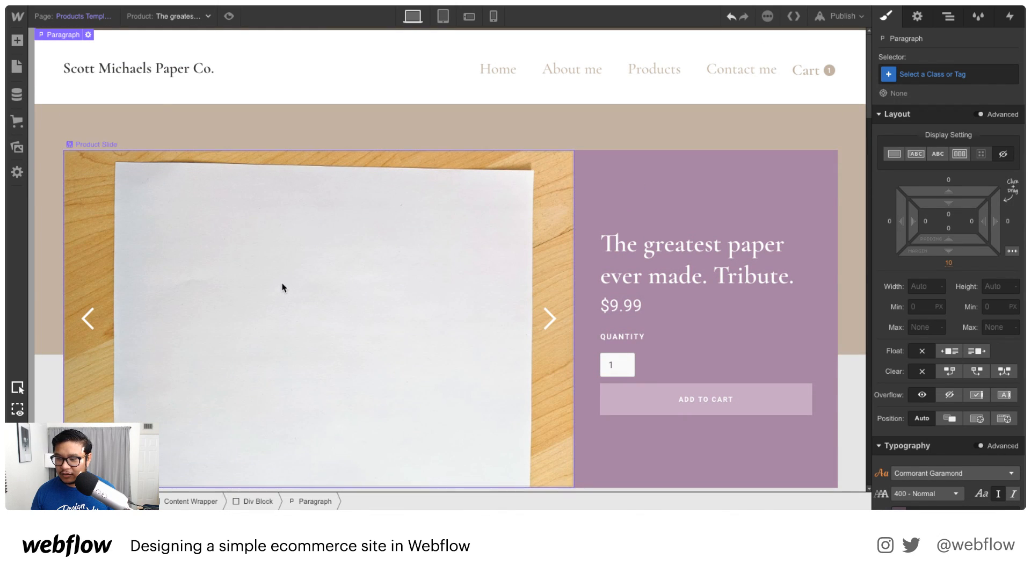
Preview the page and test opening and closing the cart from the navbar.
{"action": "left_click", "coordinate": [229, 17]}
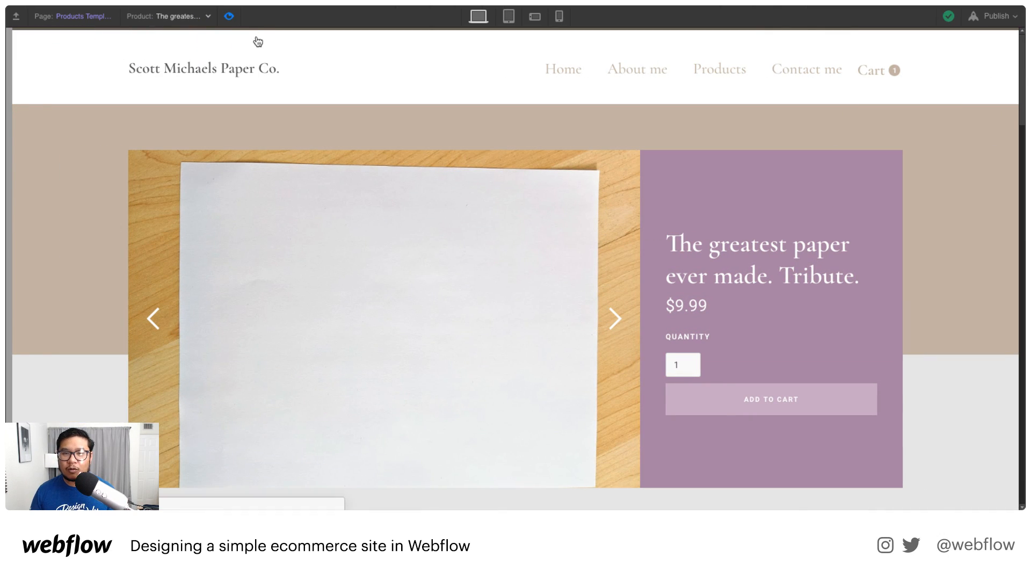
{"action": "left_click", "coordinate": [893, 73]}
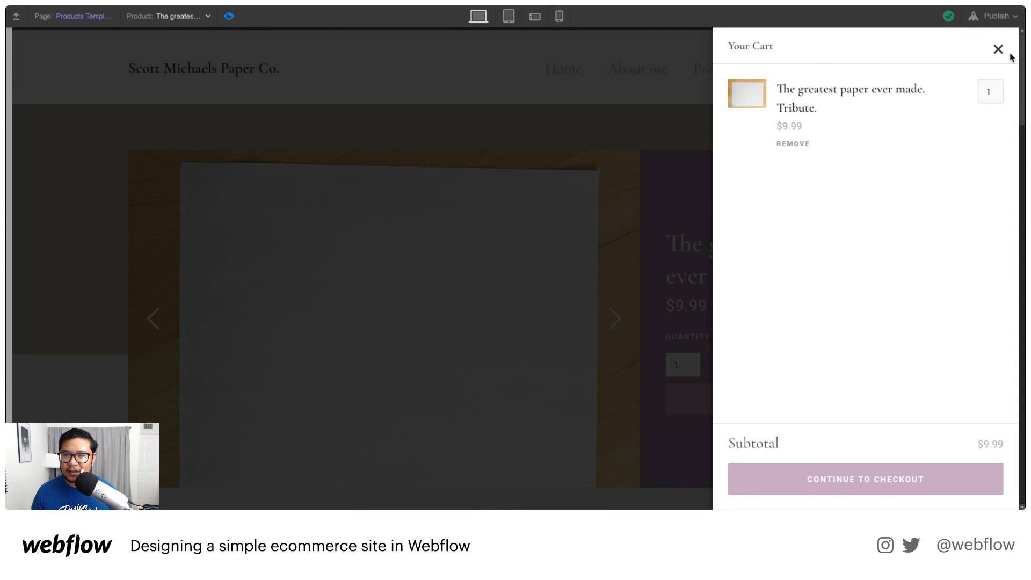
{"action": "left_click", "coordinate": [997, 49]}
{"action": "left_click", "coordinate": [890, 74]}
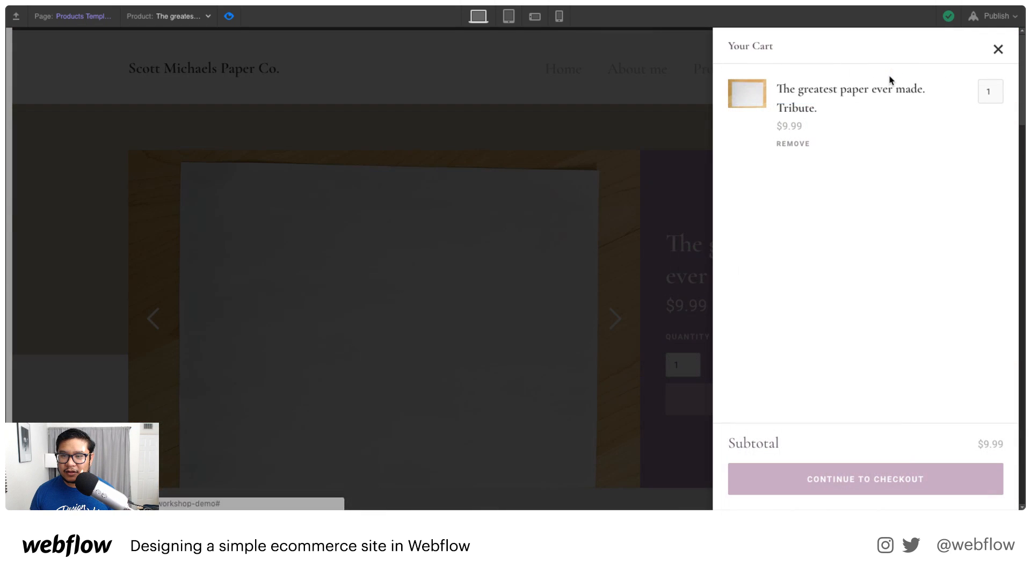
{"action": "left_click", "coordinate": [999, 49]}
{"action": "left_click", "coordinate": [228, 17]}
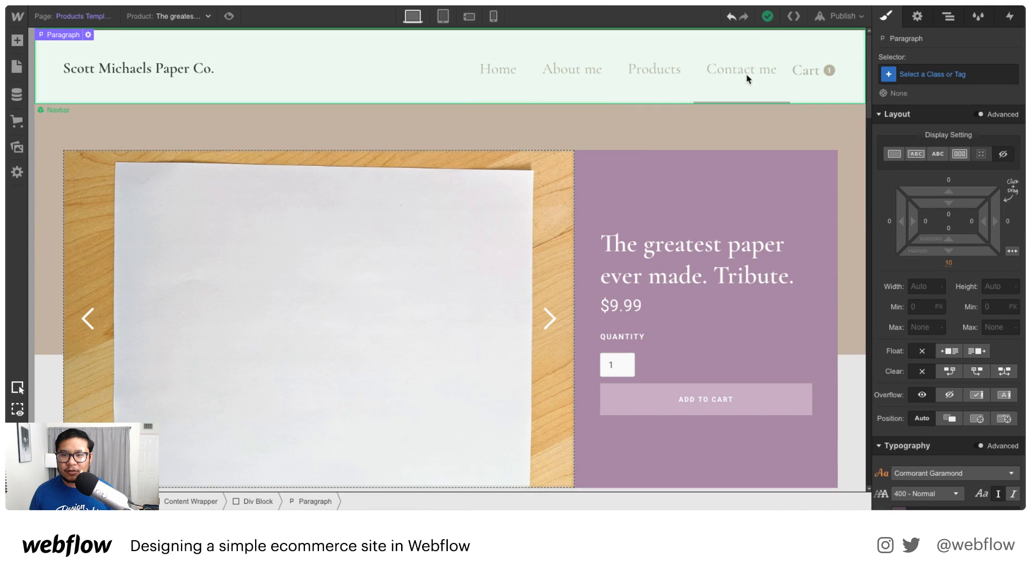
Open the Cart Button's settings inside the Navbar symbol, and show and hide its cart on the canvas.
{"action": "double_click", "coordinate": [825, 76]}
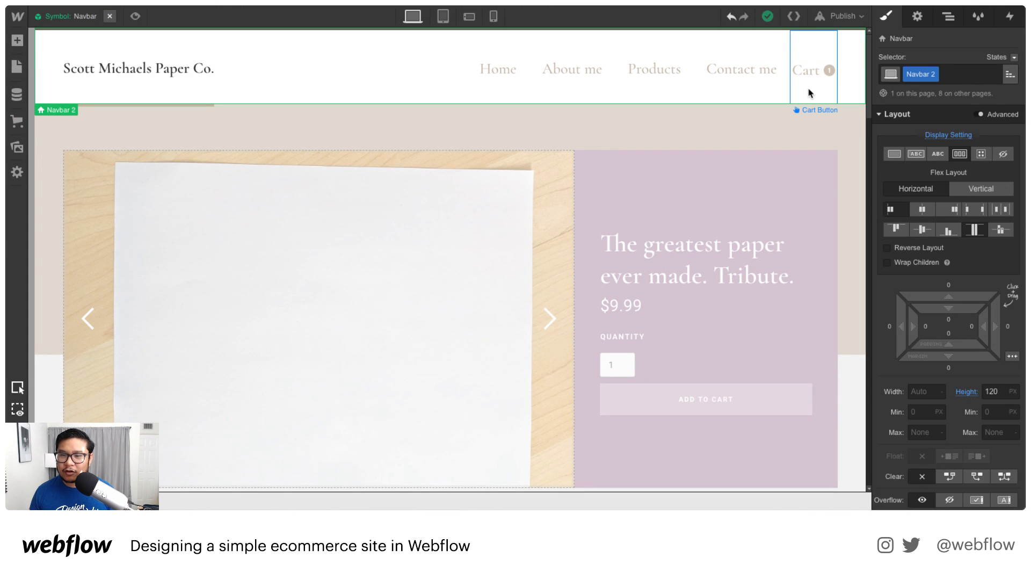
{"action": "left_click", "coordinate": [810, 93]}
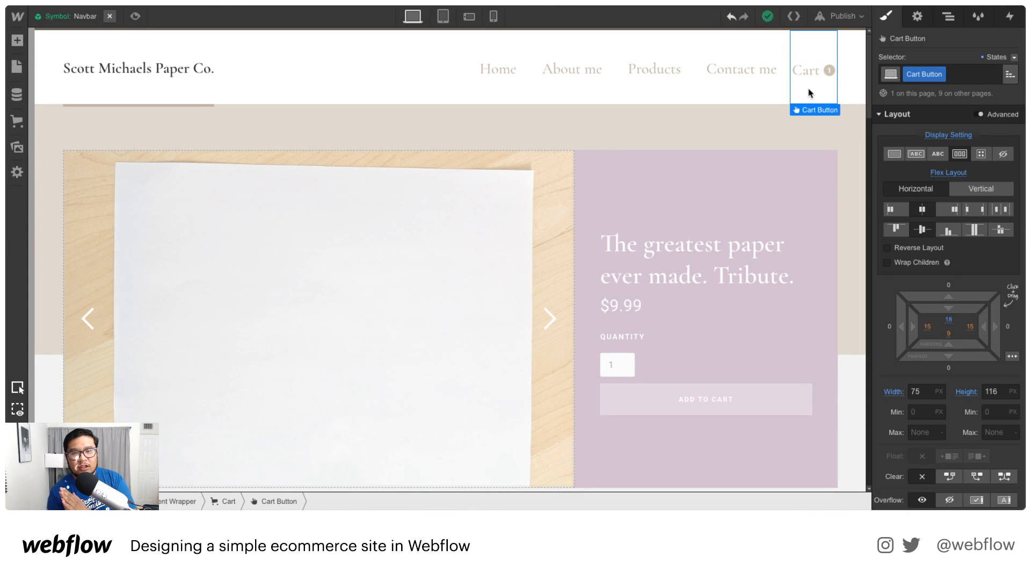
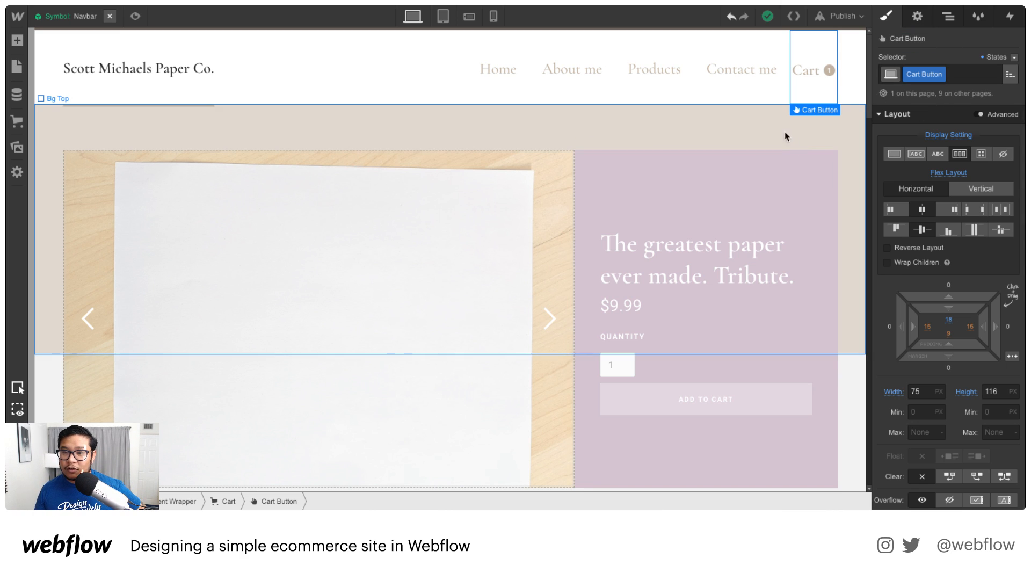
{"action": "left_click", "coordinate": [918, 17]}
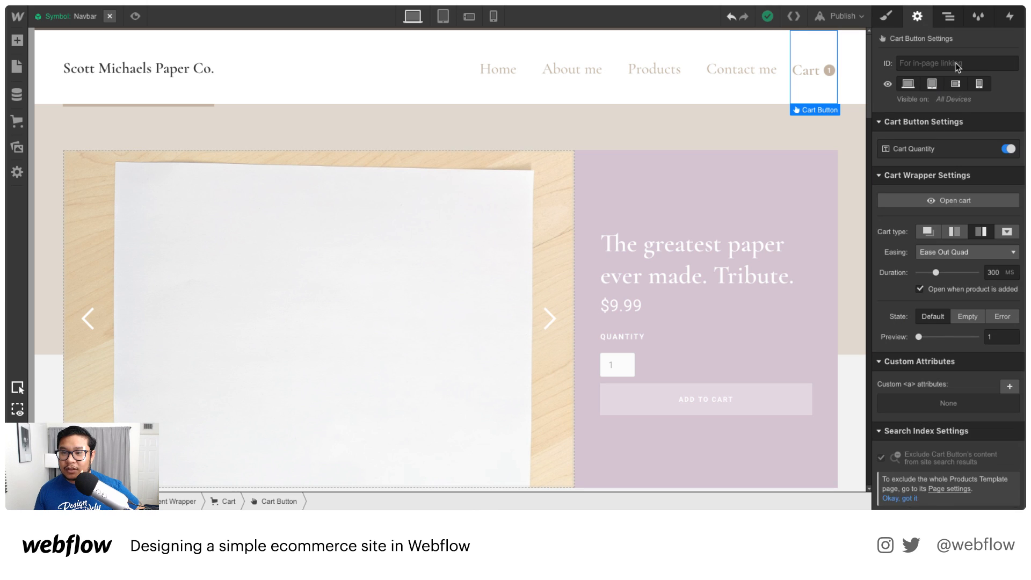
{"action": "left_click", "coordinate": [964, 201]}
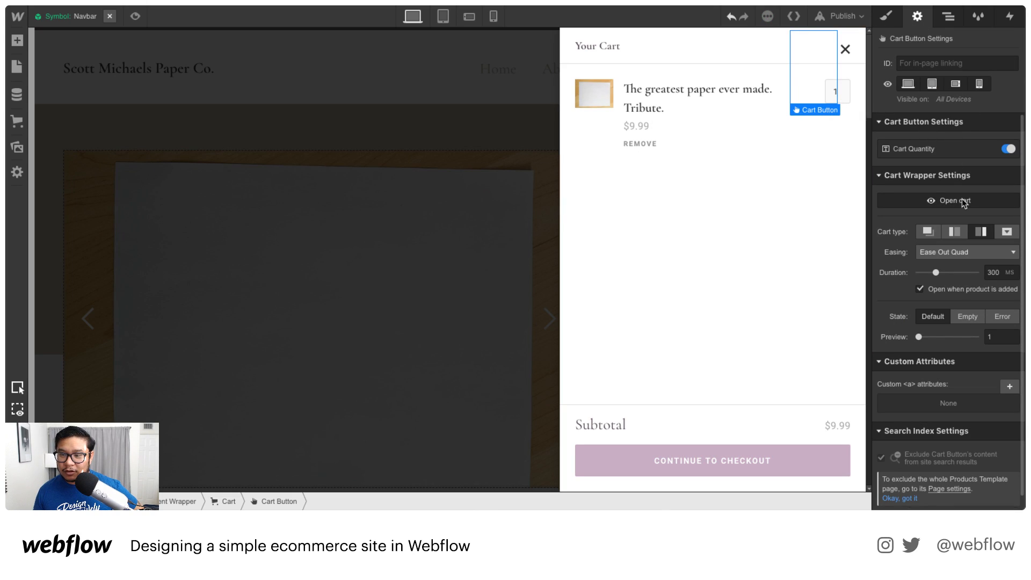
{"action": "left_click", "coordinate": [964, 201]}
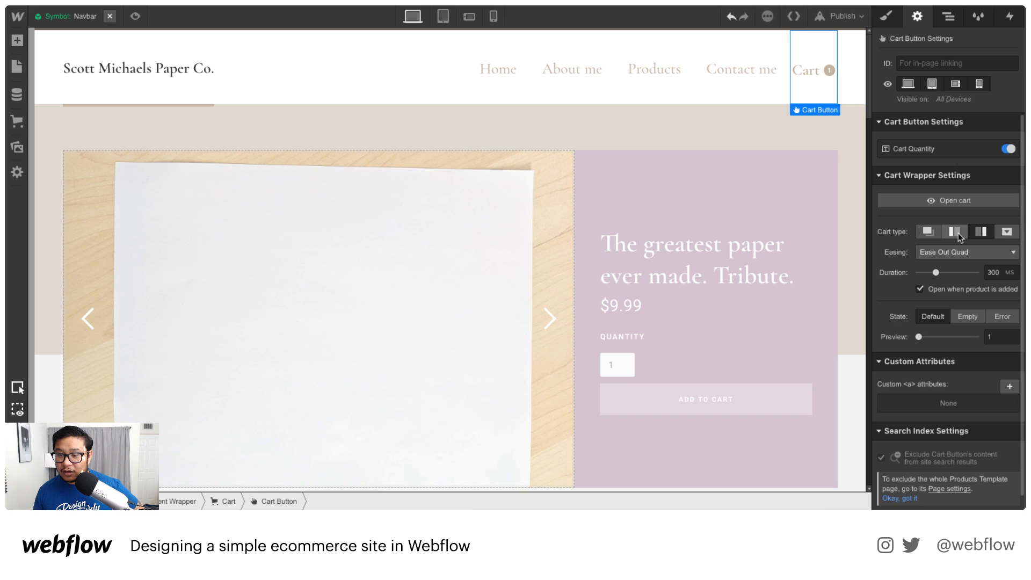
Show the cart on the canvas, try its sidebar and modal layouts, and set the cart type to Dropdown.
{"action": "left_click", "coordinate": [950, 201]}
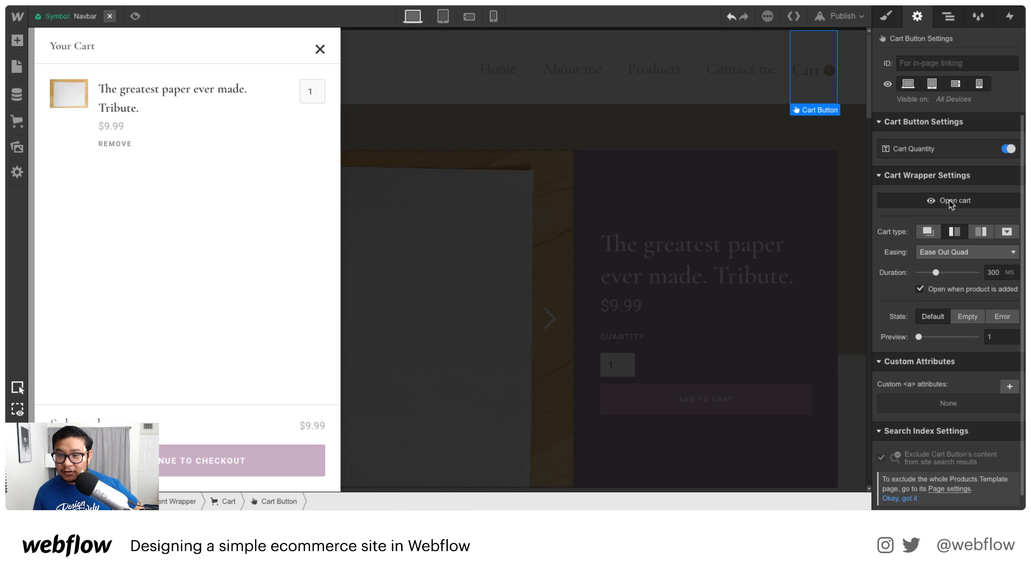
{"action": "left_click", "coordinate": [981, 231]}
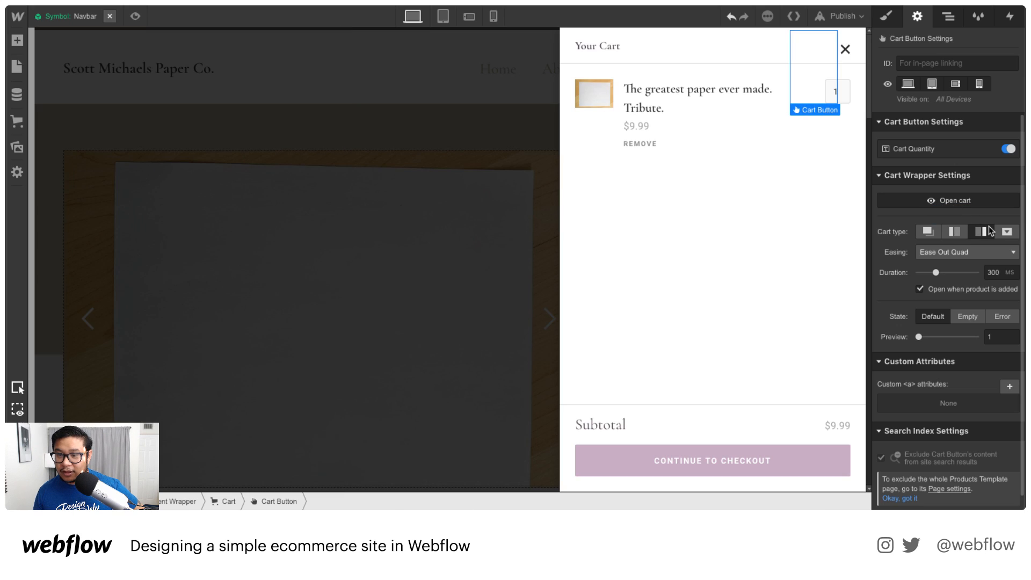
{"action": "left_click", "coordinate": [929, 231]}
{"action": "left_click", "coordinate": [1006, 231]}
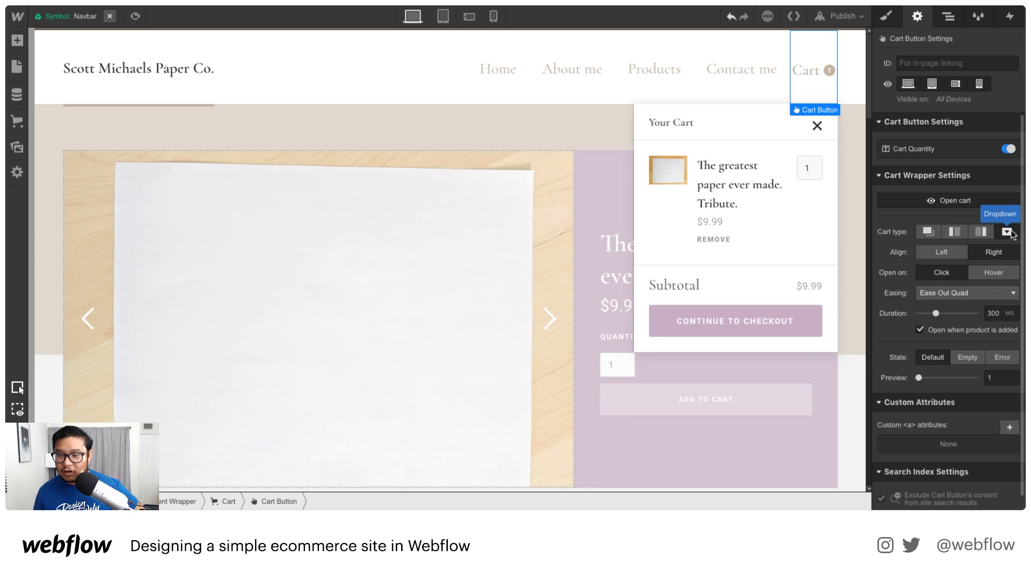
Set the dropdown cart's easing to Ease In Out Quint and hide the cart on the canvas.
{"action": "left_click", "coordinate": [960, 294]}
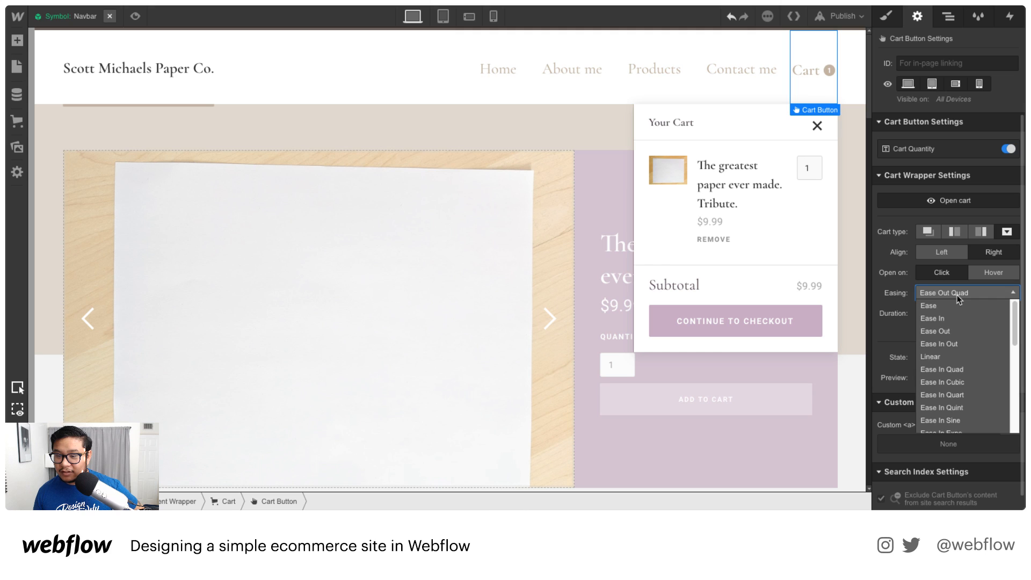
{"action": "scroll", "coordinate": [951, 350], "scroll_direction": "down", "scroll_amount": 5}
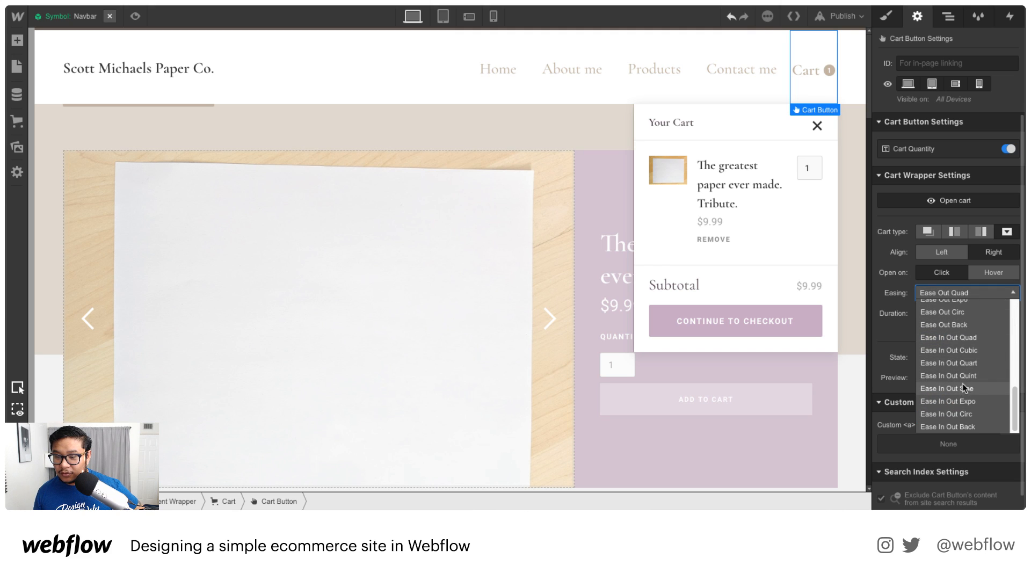
{"action": "left_click", "coordinate": [965, 377]}
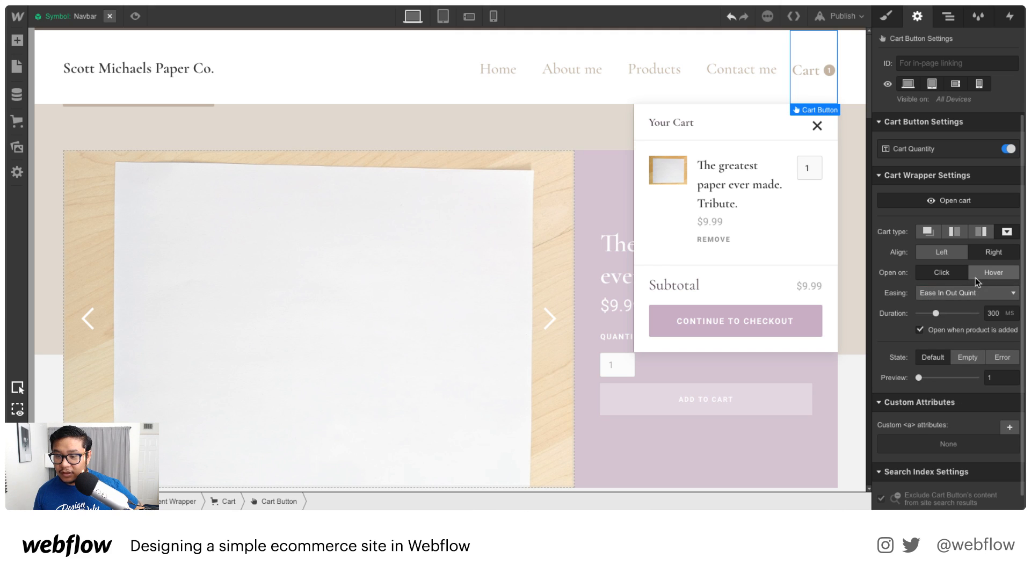
{"action": "left_click", "coordinate": [949, 198]}
{"action": "left_click", "coordinate": [948, 198]}
{"action": "left_click", "coordinate": [948, 198]}
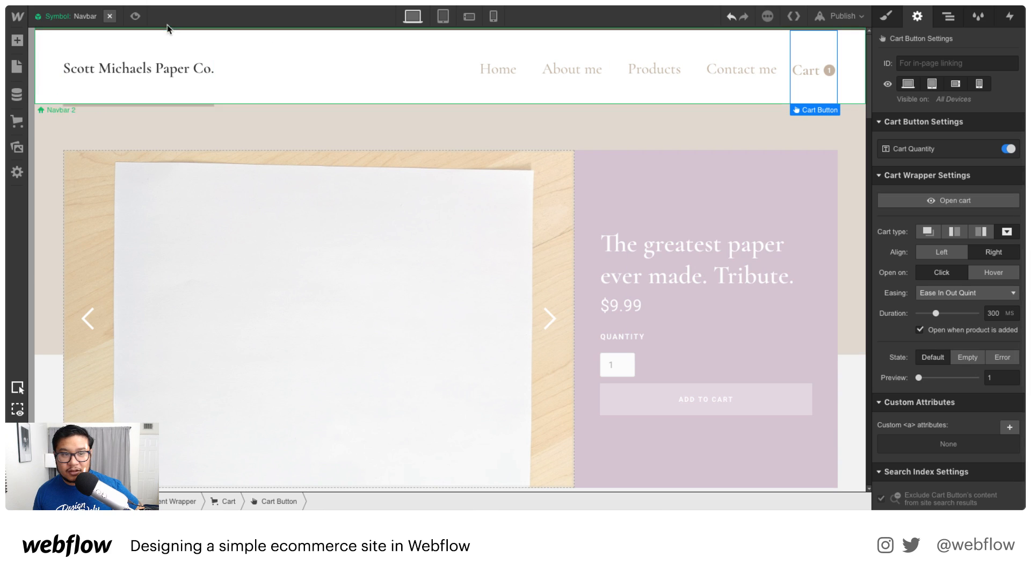
Preview the page and test opening the dropdown cart from the navbar.
{"action": "left_click", "coordinate": [135, 16]}
{"action": "left_click", "coordinate": [890, 74]}
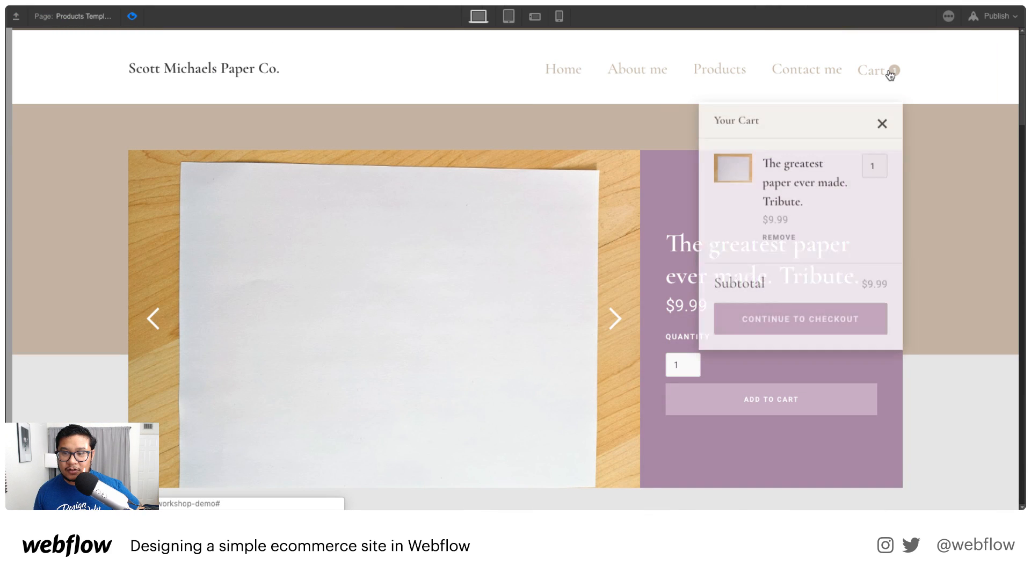
{"action": "left_click", "coordinate": [890, 73]}
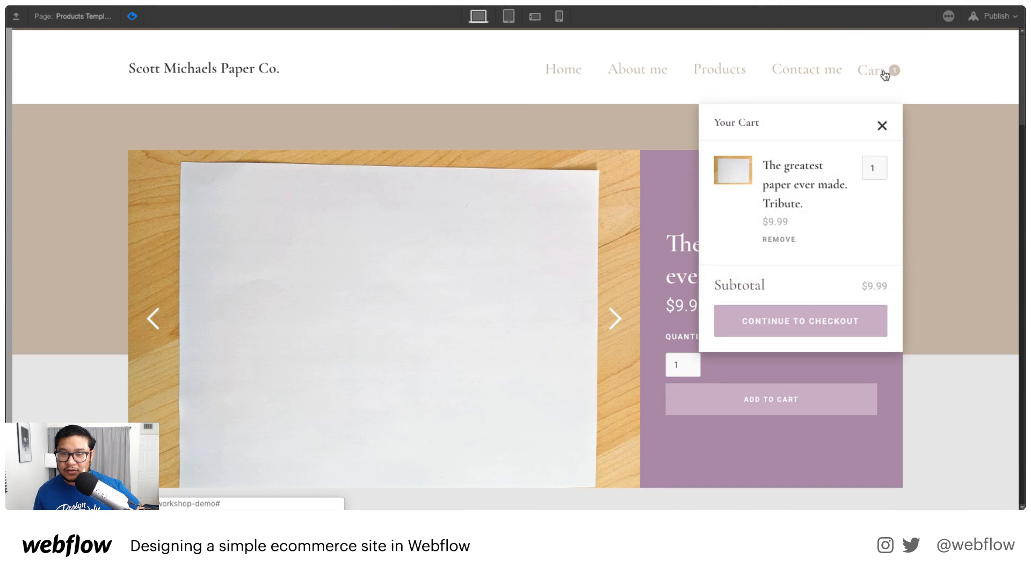
{"action": "left_click", "coordinate": [132, 16]}
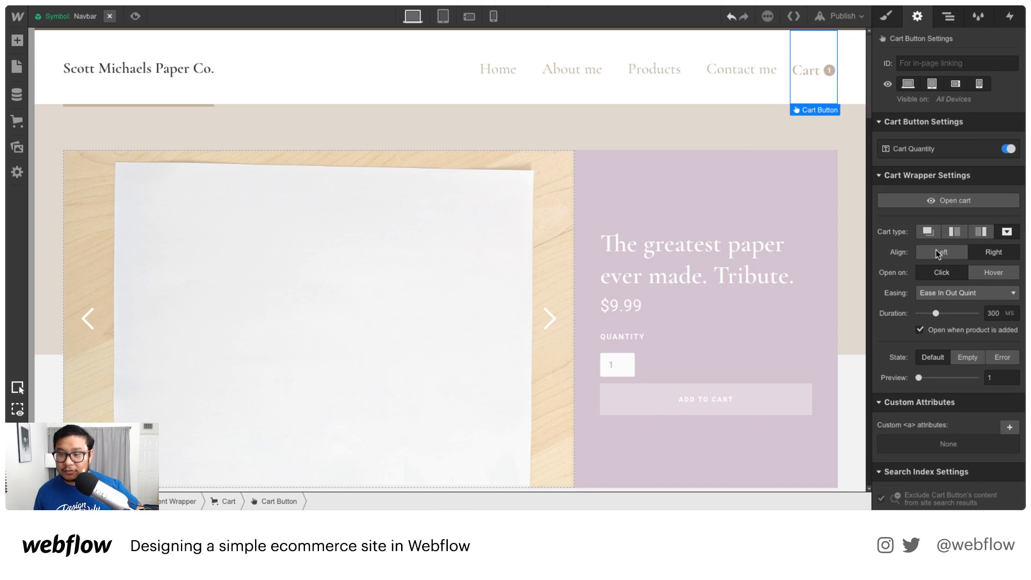
Set the cart type to Modal and test opening and closing it in a page preview.
{"action": "left_click", "coordinate": [928, 232]}
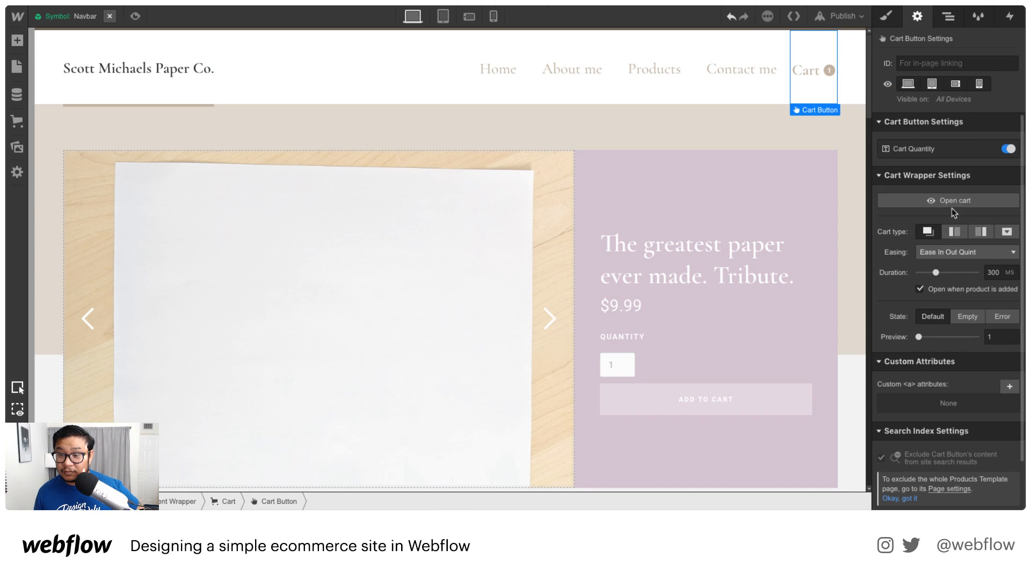
{"action": "left_click", "coordinate": [132, 16]}
{"action": "left_click", "coordinate": [884, 72]}
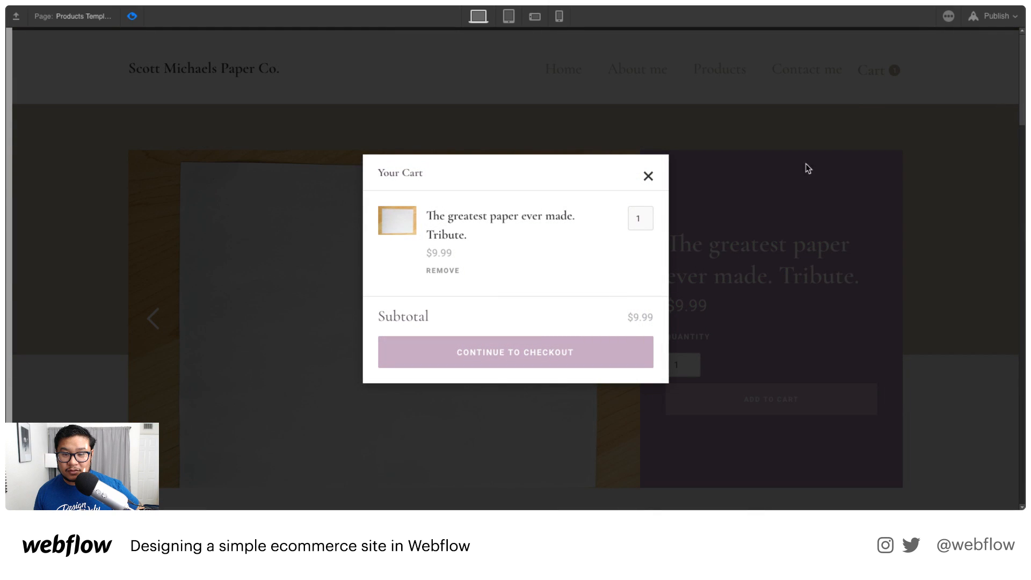
{"action": "left_click", "coordinate": [649, 174]}
{"action": "left_click", "coordinate": [893, 80]}
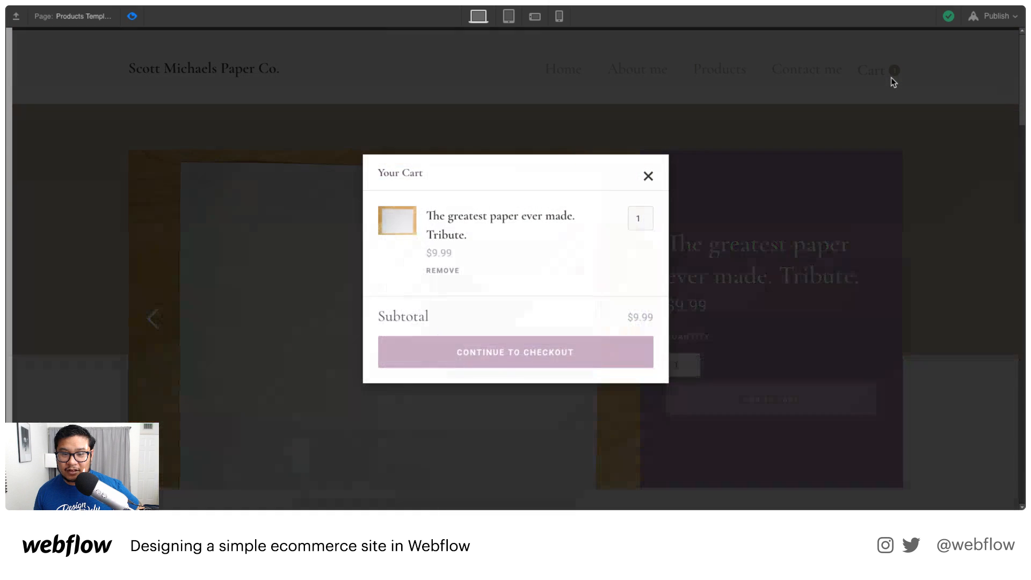
{"action": "left_click", "coordinate": [648, 177]}
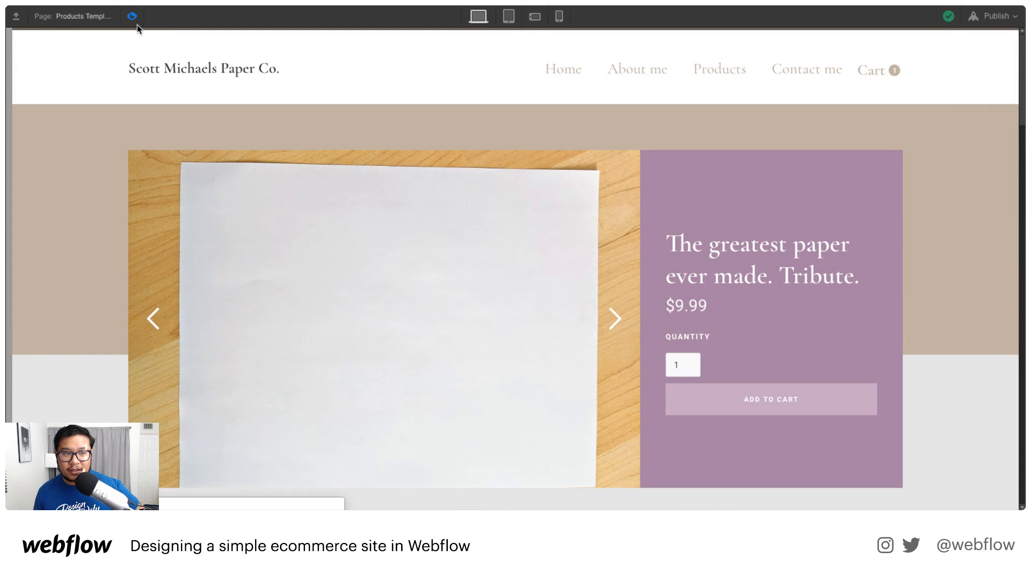
{"action": "left_click", "coordinate": [132, 16]}
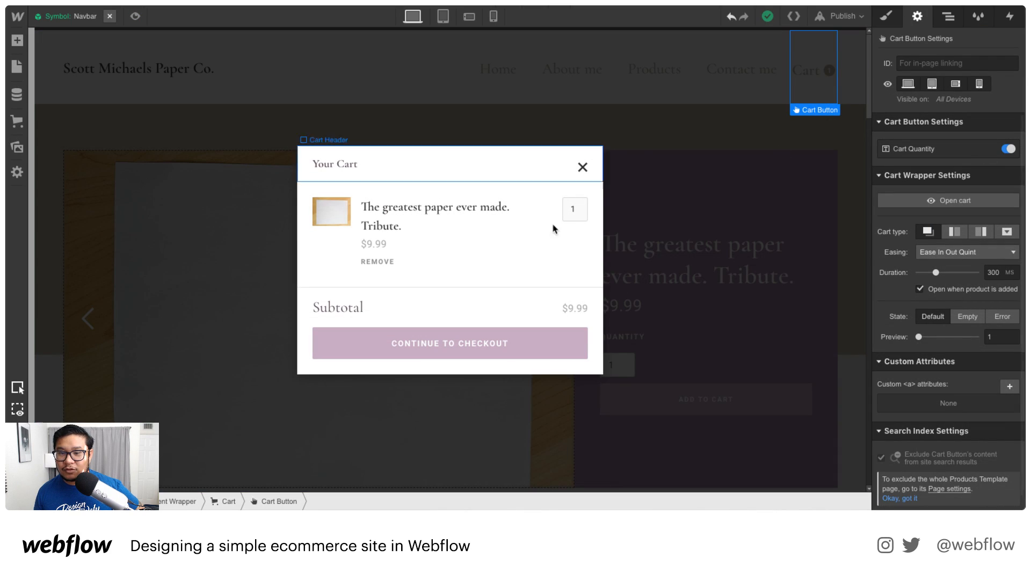
Examine the Cart List and Cart Header inside the modal cart, including the Cart List's style properties.
{"action": "left_click", "coordinate": [587, 285]}
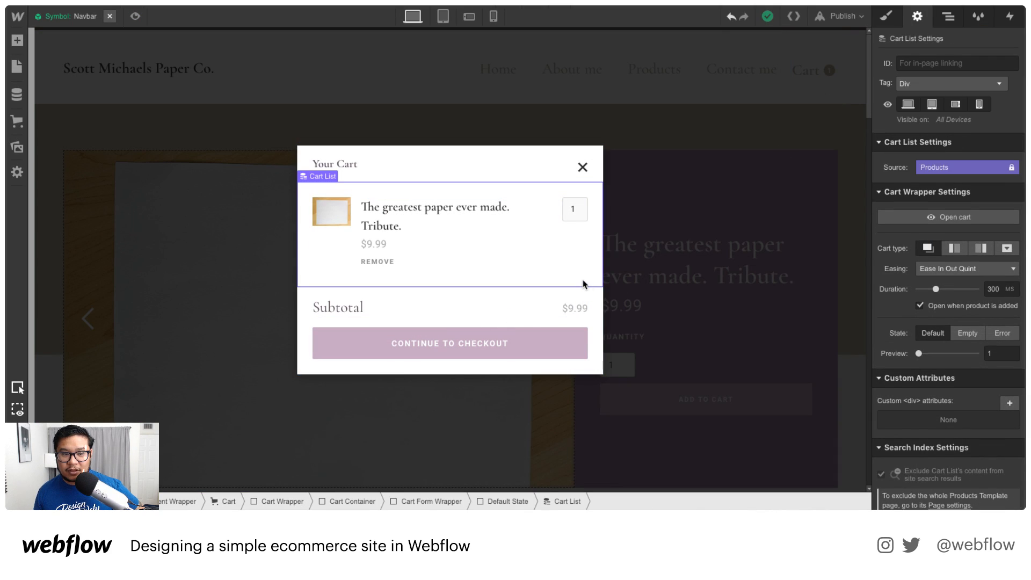
{"action": "left_click", "coordinate": [497, 165]}
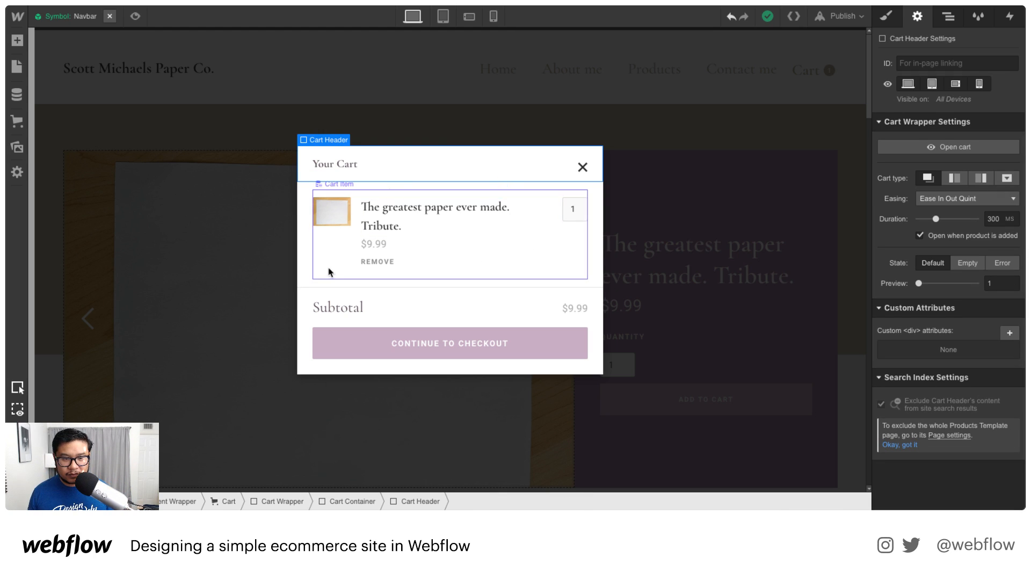
{"action": "left_click", "coordinate": [532, 285]}
{"action": "left_click", "coordinate": [888, 21]}
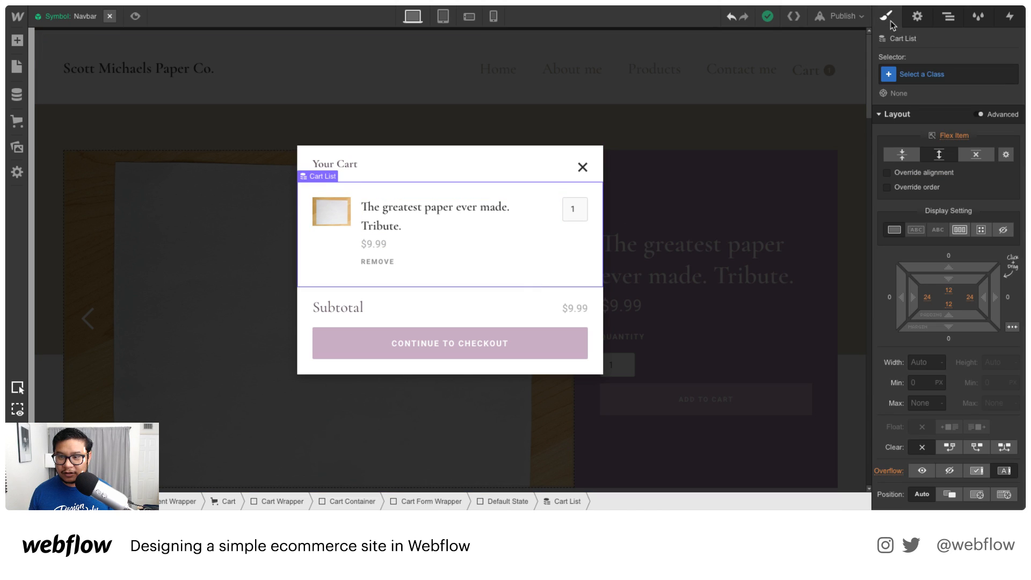
Try a vertical flex layout on the Cart Item in the modal and check its product details block.
{"action": "left_click", "coordinate": [343, 268]}
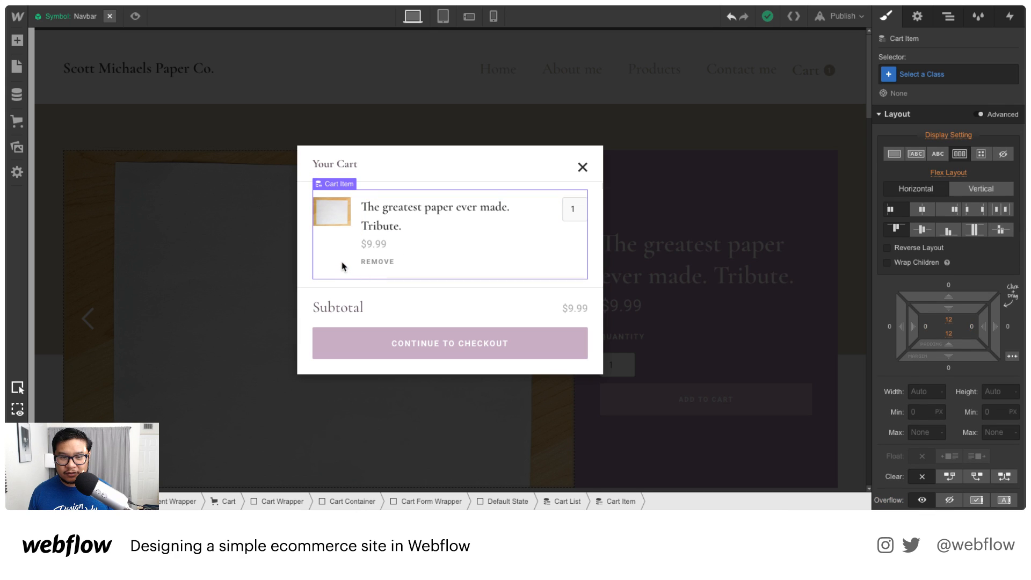
{"action": "left_click", "coordinate": [976, 189]}
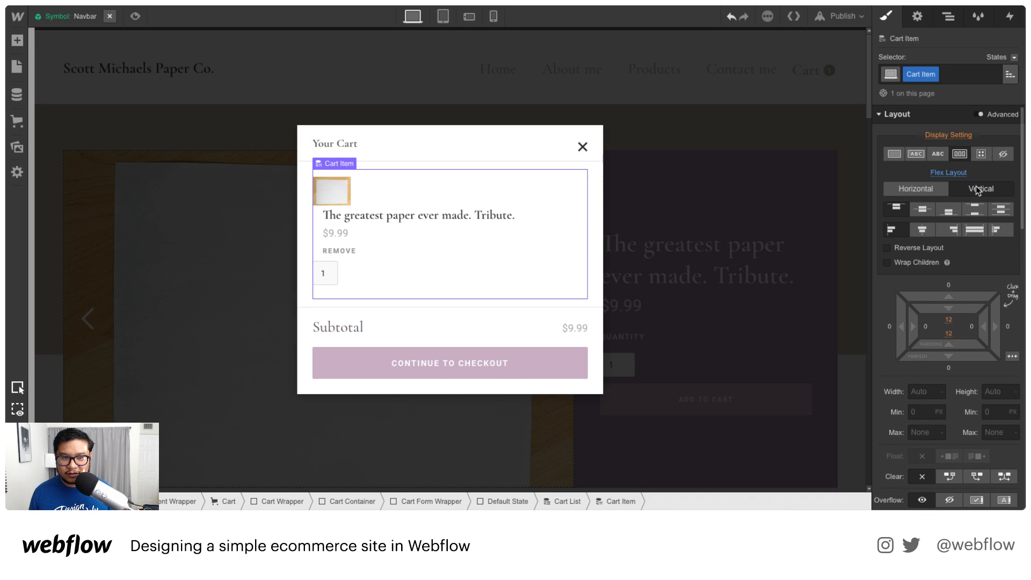
{"action": "left_click", "coordinate": [975, 215]}
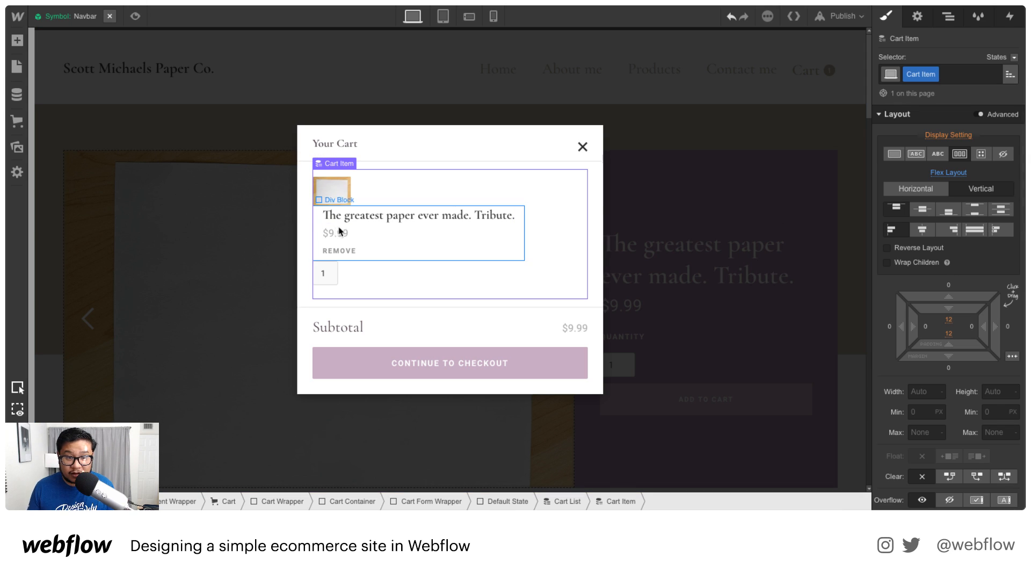
{"action": "left_click", "coordinate": [367, 246]}
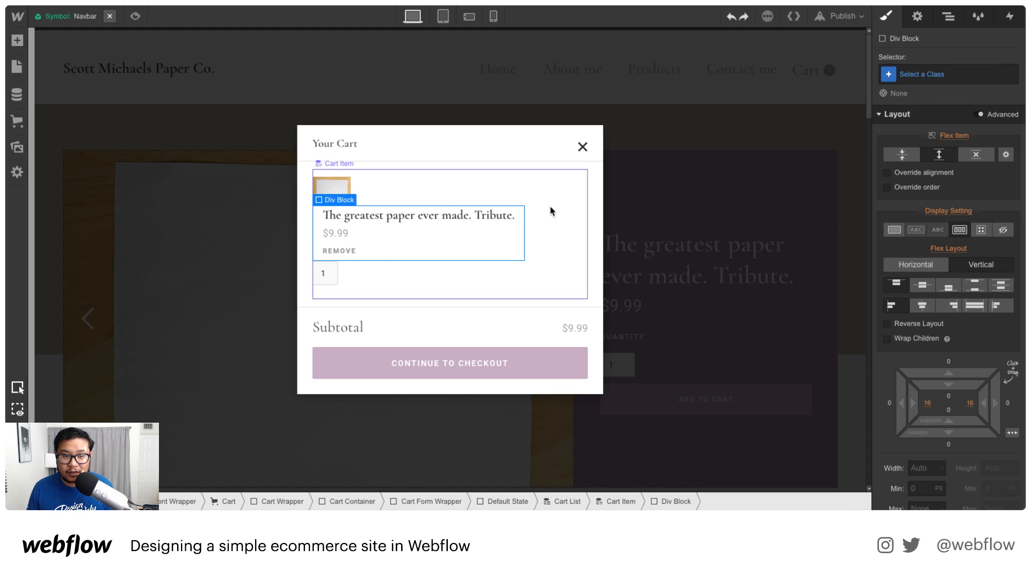
{"action": "left_click", "coordinate": [526, 195]}
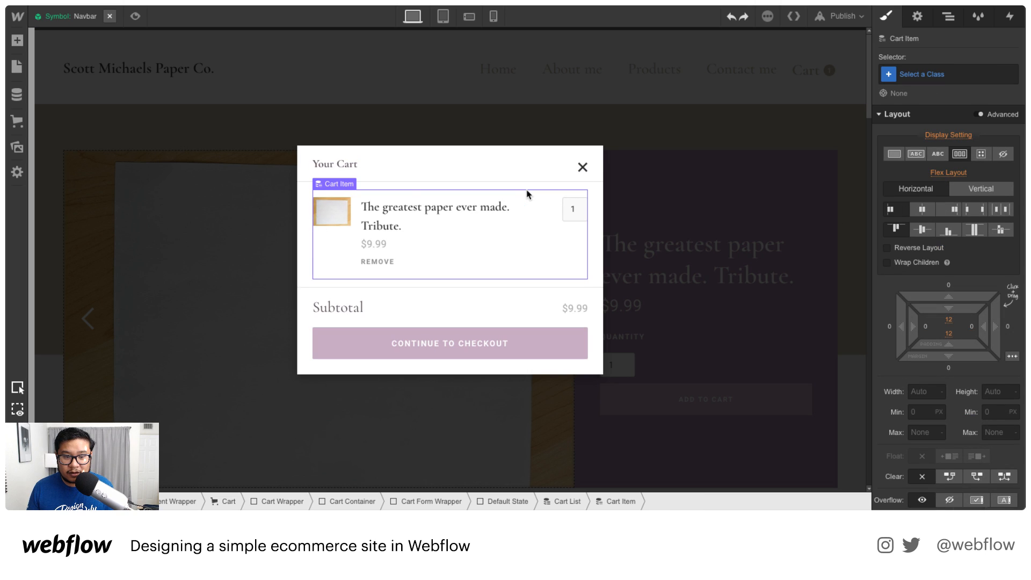
Set the Checkout Button's background to the brown swatch after trying Dim Grey.
{"action": "left_click", "coordinate": [529, 350]}
{"action": "scroll", "coordinate": [892, 354], "scroll_direction": "down", "scroll_amount": 10}
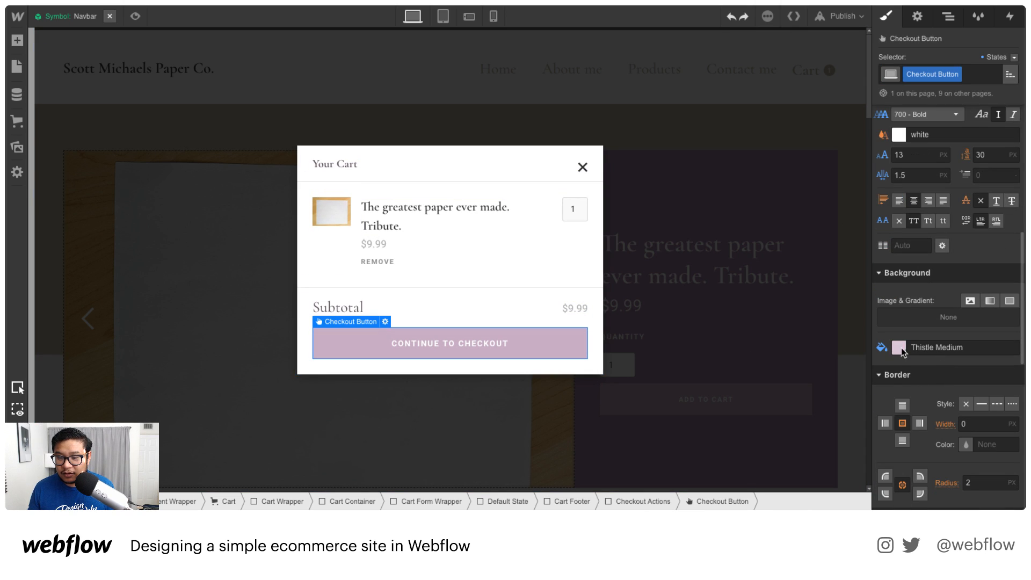
{"action": "left_click", "coordinate": [898, 347]}
{"action": "left_click", "coordinate": [977, 300]}
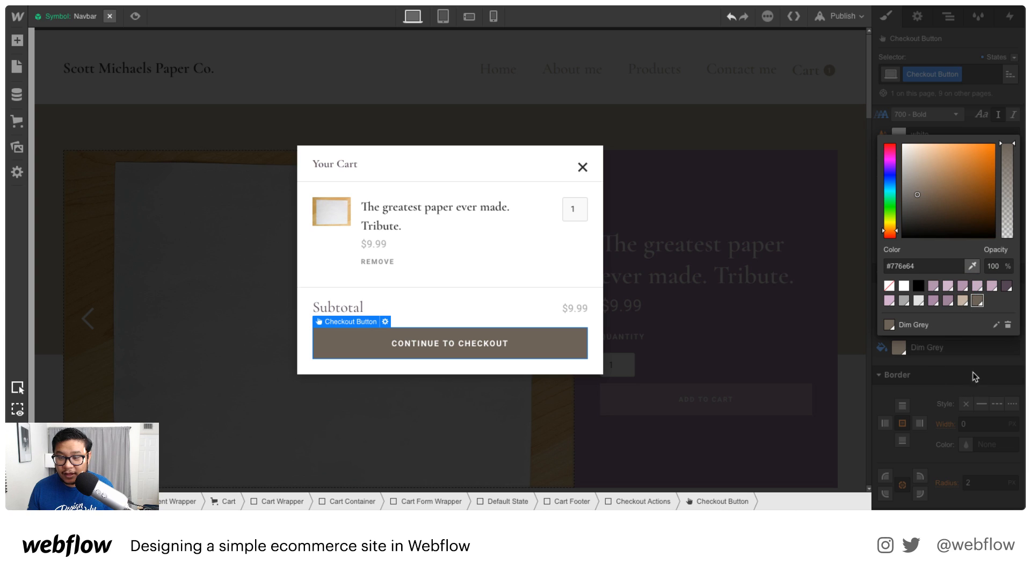
{"action": "left_click", "coordinate": [962, 301]}
{"action": "left_click", "coordinate": [986, 109]}
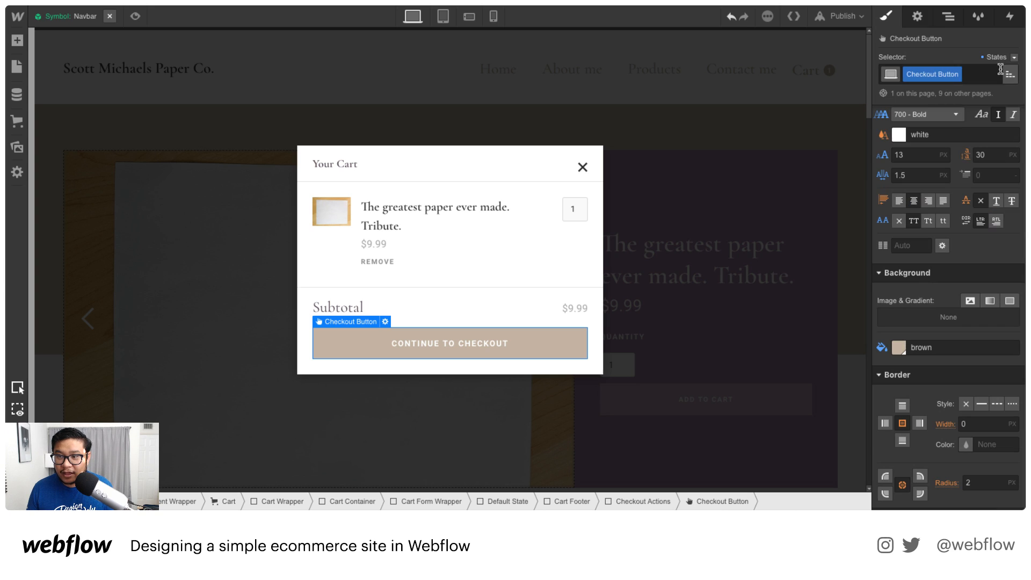
Set the Checkout Button's Hover state background to the Dim Grey swatch.
{"action": "left_click", "coordinate": [1005, 57]}
{"action": "left_click", "coordinate": [990, 84]}
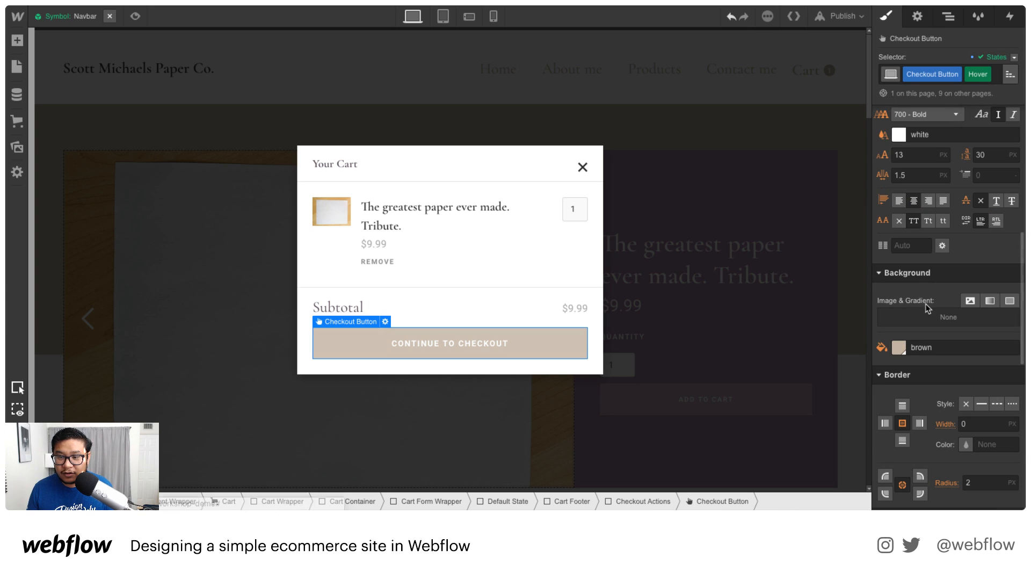
{"action": "left_click", "coordinate": [898, 347]}
{"action": "left_click", "coordinate": [978, 300]}
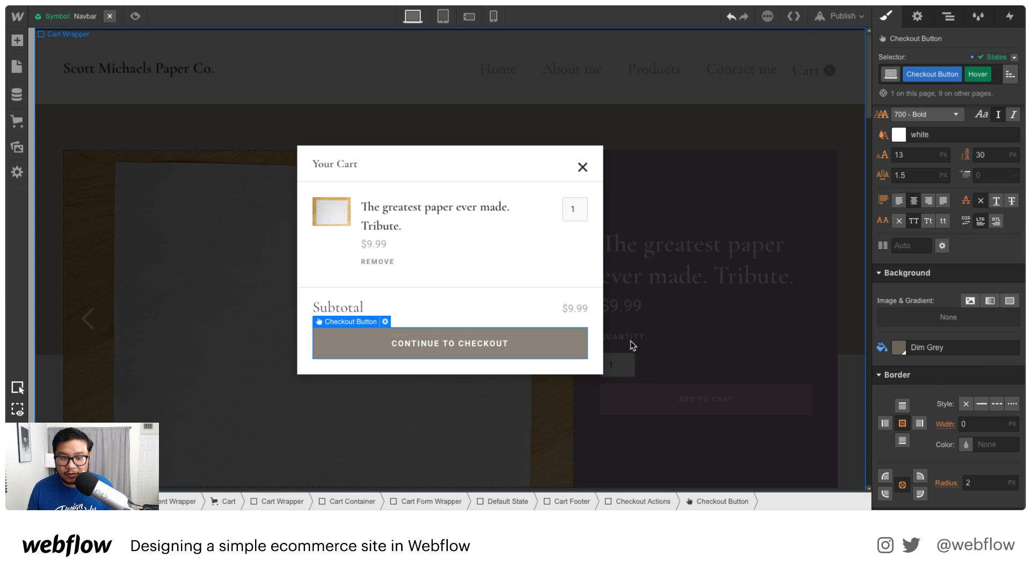
{"action": "left_click", "coordinate": [505, 303]}
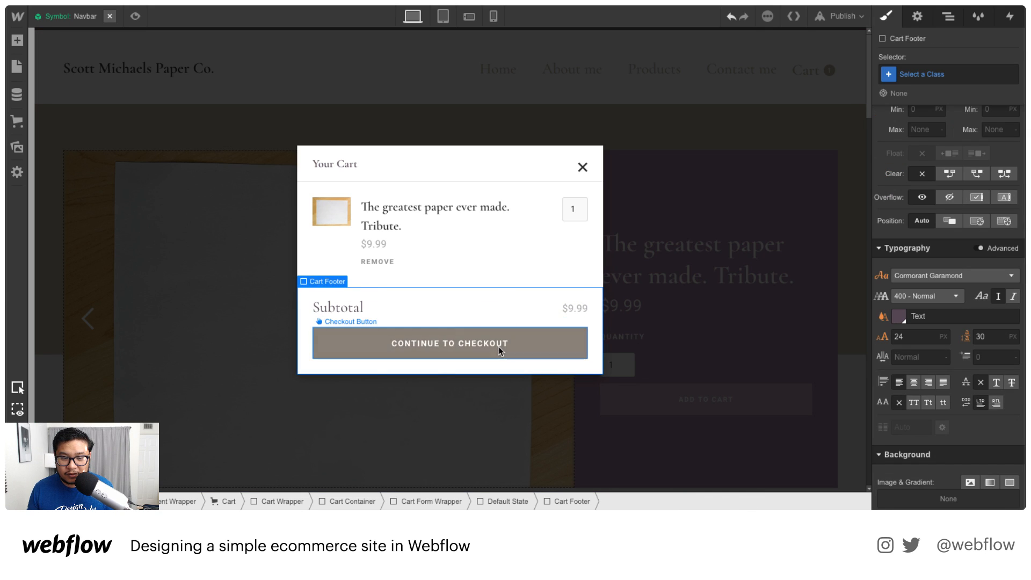
Leave the Navbar symbol and open the Checkout page from the Ecommerce Pages.
{"action": "left_click", "coordinate": [271, 125]}
{"action": "left_click", "coordinate": [108, 17]}
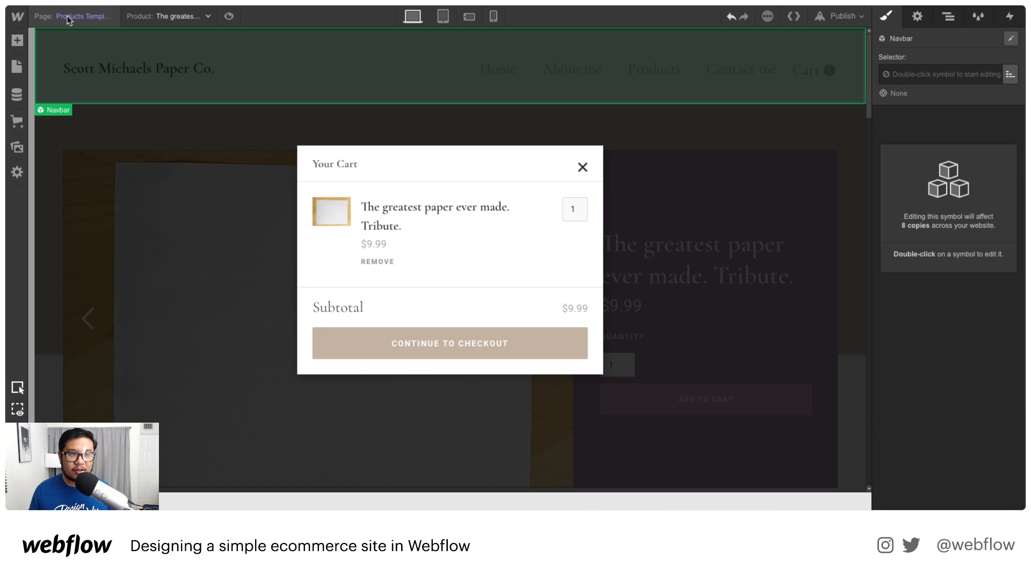
{"action": "left_click", "coordinate": [66, 16]}
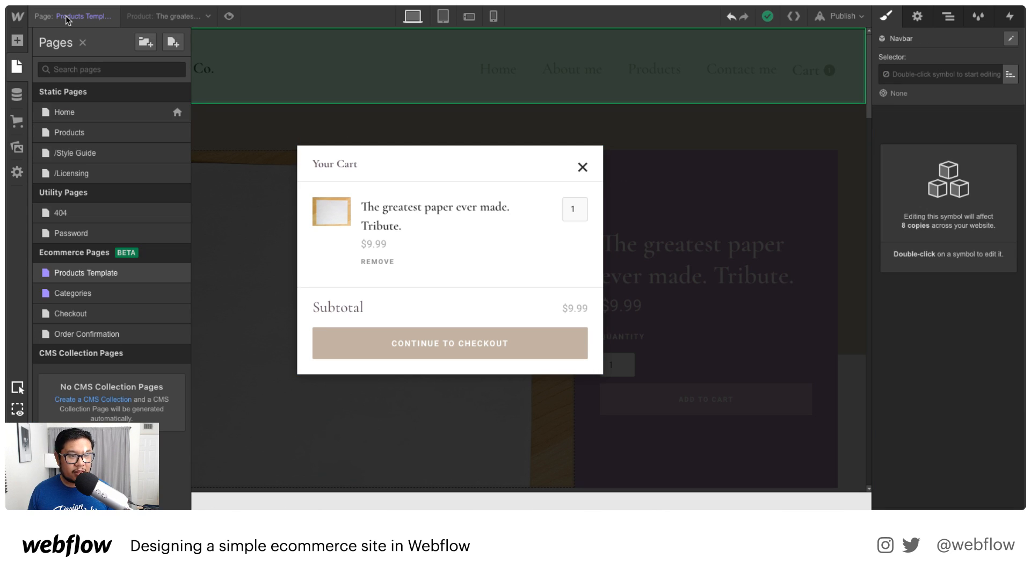
{"action": "left_click", "coordinate": [99, 313]}
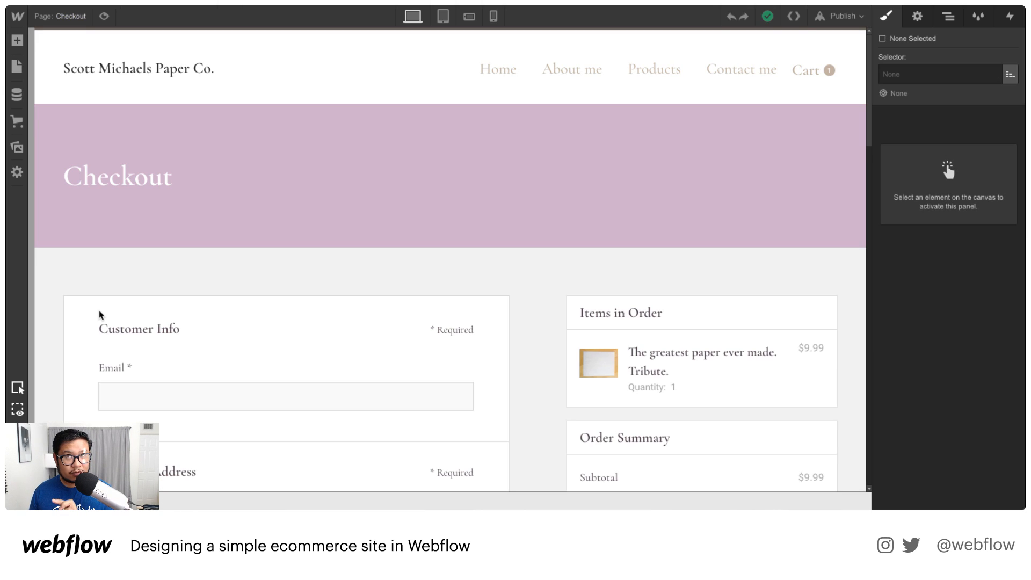
Look over the Checkout page's hero, customer info and shipping address forms, items in order and order summary.
{"action": "scroll", "coordinate": [371, 236], "scroll_direction": "down", "scroll_amount": 1}
{"action": "scroll", "coordinate": [371, 237], "scroll_direction": "down", "scroll_amount": 3}
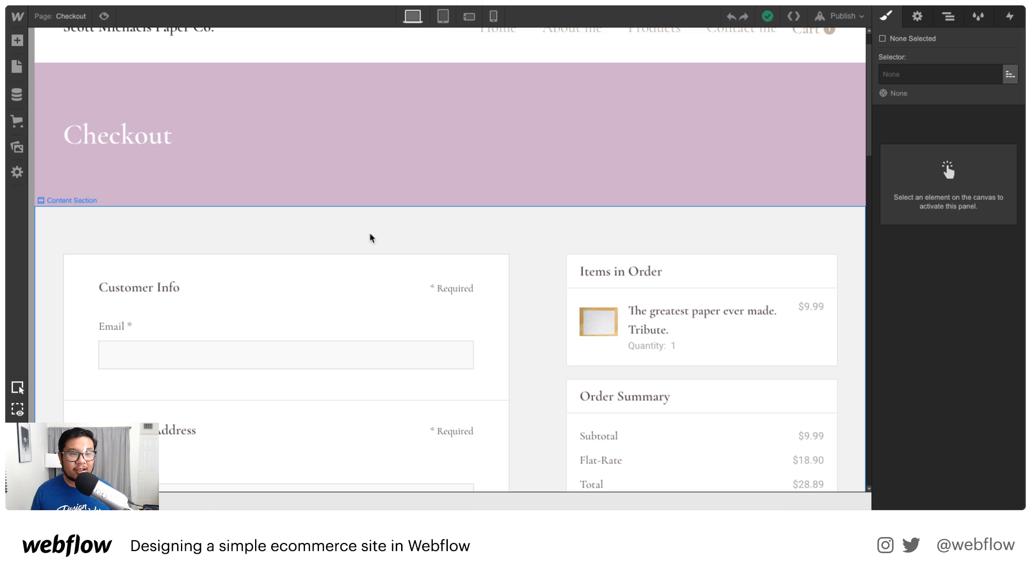
{"action": "scroll", "coordinate": [369, 235], "scroll_direction": "up", "scroll_amount": 4}
{"action": "scroll", "coordinate": [316, 226], "scroll_direction": "down", "scroll_amount": 5}
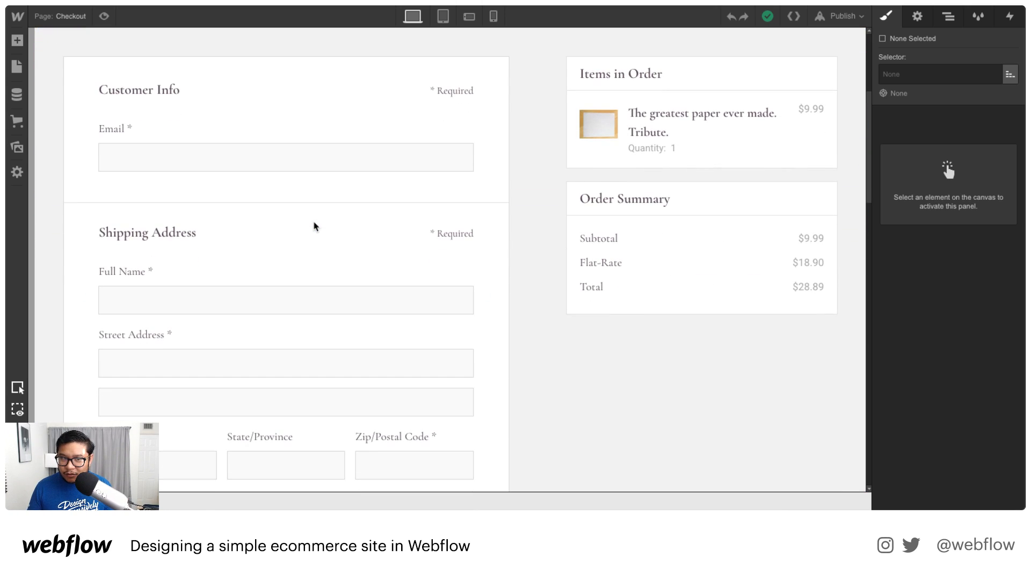
{"action": "scroll", "coordinate": [315, 226], "scroll_direction": "down", "scroll_amount": 1}
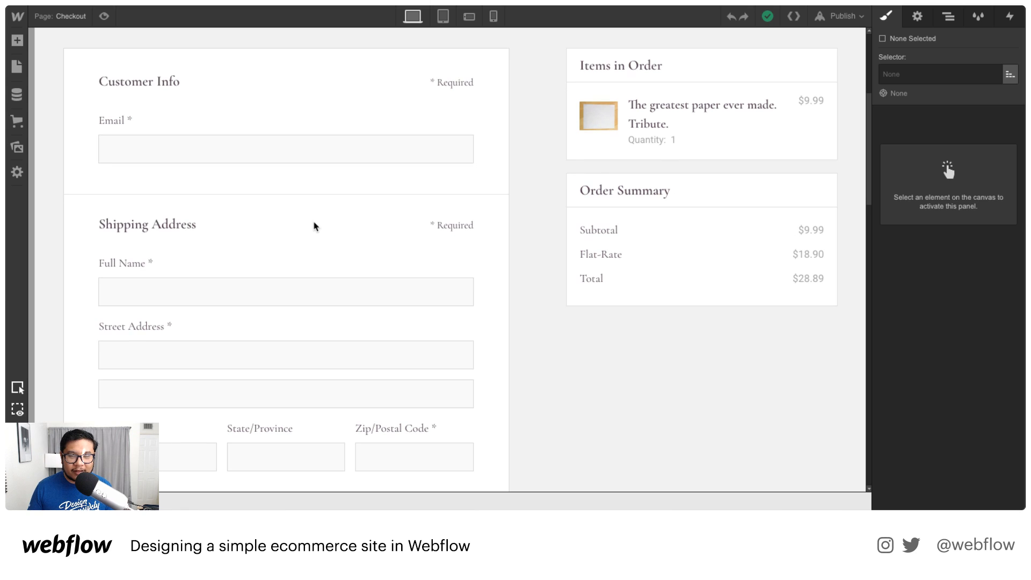
{"action": "scroll", "coordinate": [315, 226], "scroll_direction": "up", "scroll_amount": 1}
{"action": "scroll", "coordinate": [315, 226], "scroll_direction": "down", "scroll_amount": 1}
{"action": "scroll", "coordinate": [315, 225], "scroll_direction": "up", "scroll_amount": 5}
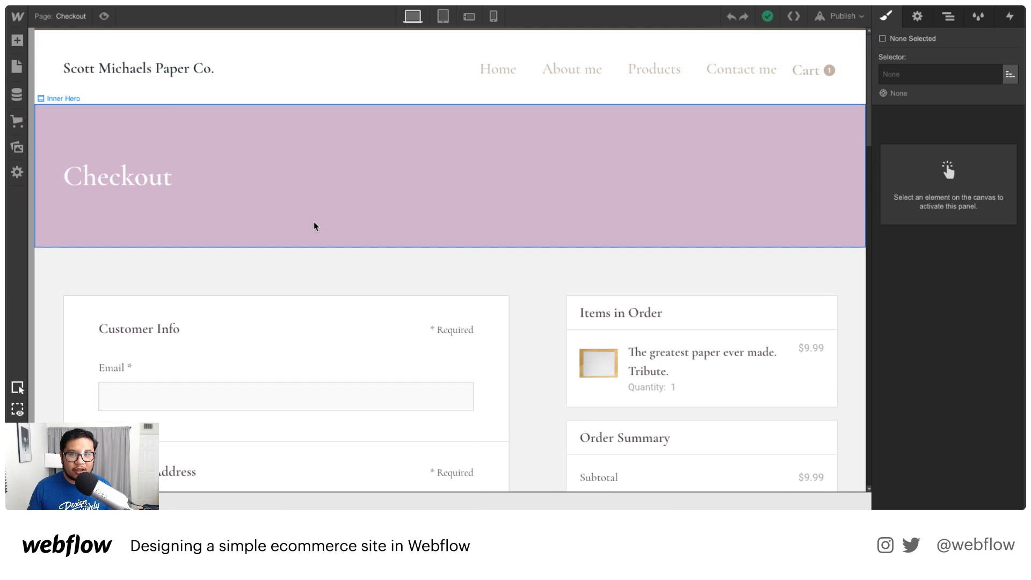
{"action": "scroll", "coordinate": [418, 299], "scroll_direction": "down", "scroll_amount": 2}
{"action": "scroll", "coordinate": [417, 298], "scroll_direction": "down", "scroll_amount": 2}
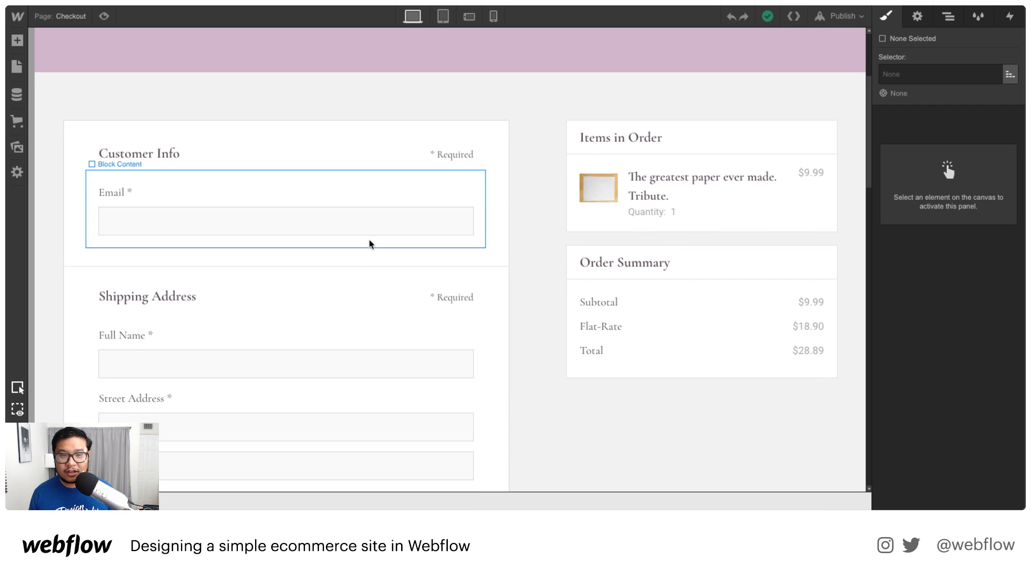
{"action": "scroll", "coordinate": [376, 246], "scroll_direction": "down", "scroll_amount": 1}
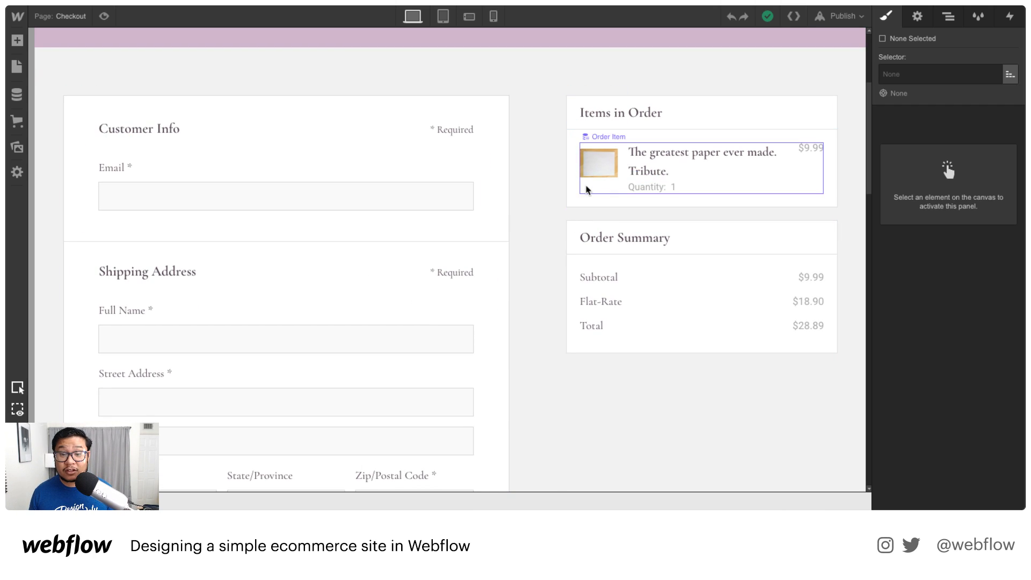
Try moving the Order Items block out of Ordered Items to above Contact Info in the Checkout Form, and undo the move.
{"action": "left_click", "coordinate": [575, 200]}
{"action": "left_click", "coordinate": [952, 19]}
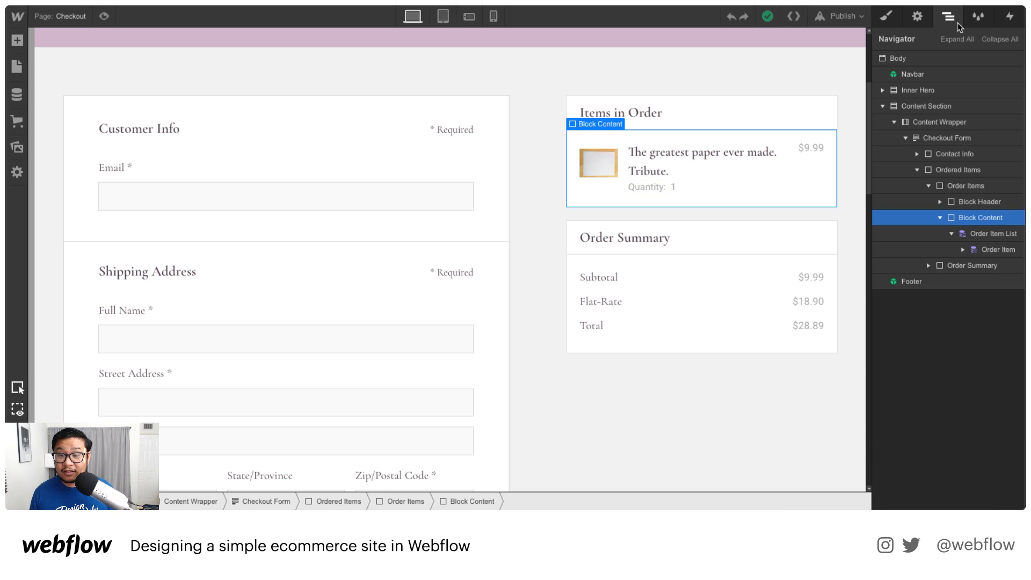
{"action": "left_click", "coordinate": [917, 169]}
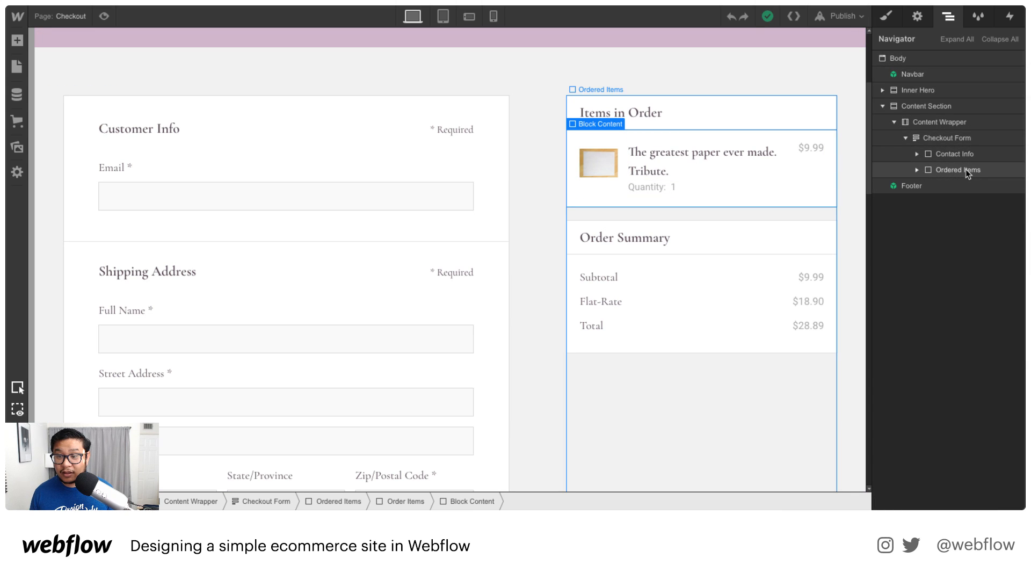
{"action": "left_click", "coordinate": [948, 136]}
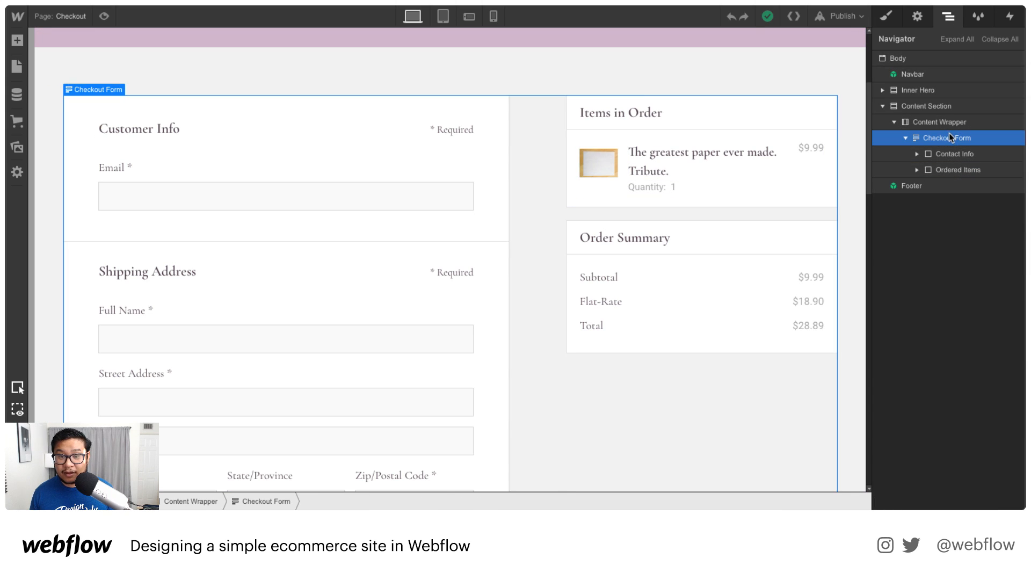
{"action": "left_click", "coordinate": [917, 170]}
{"action": "left_click", "coordinate": [956, 185]}
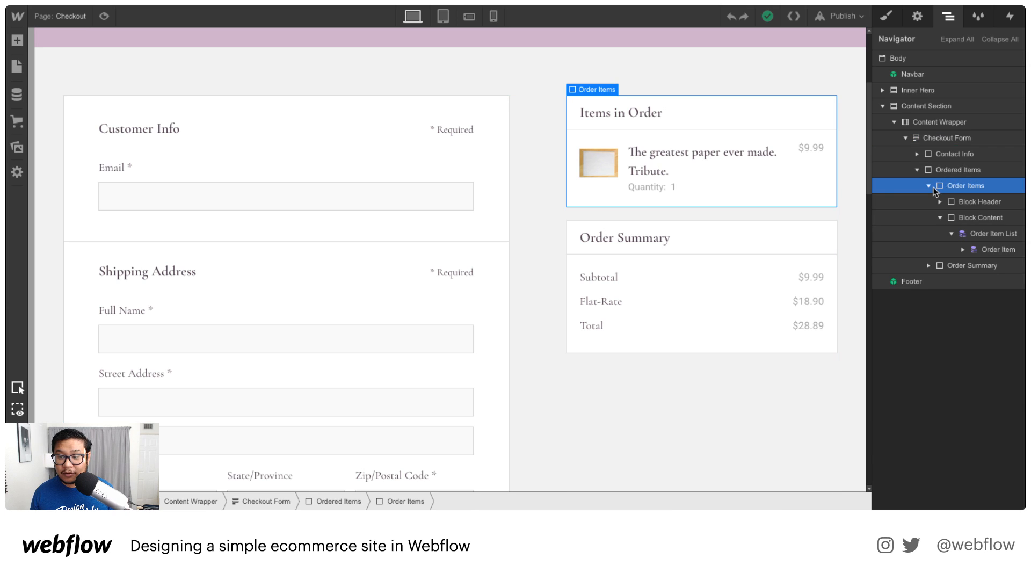
{"action": "left_click", "coordinate": [928, 186]}
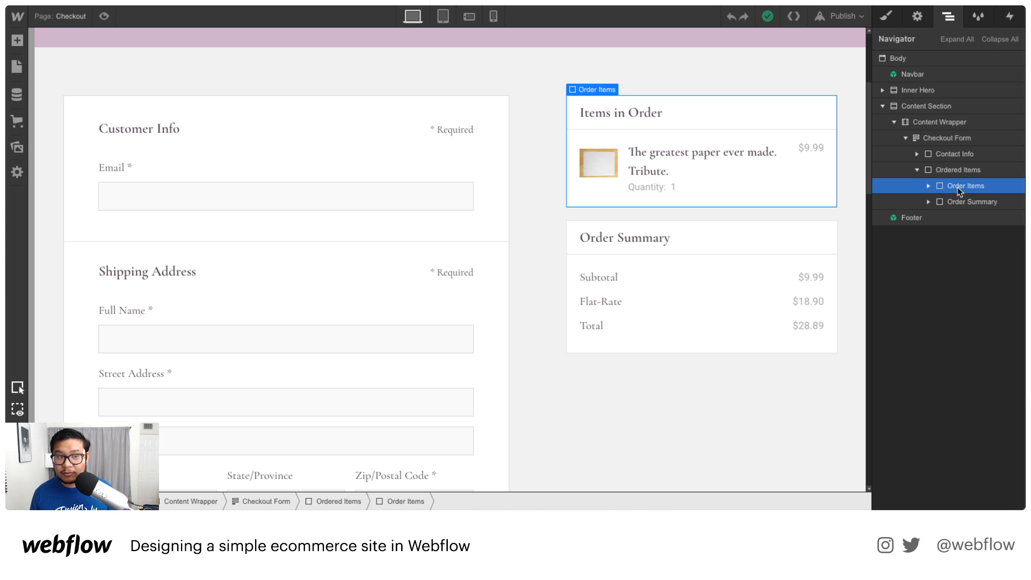
{"action": "left_click_drag", "start_coordinate": [958, 186], "coordinate": [963, 152]}
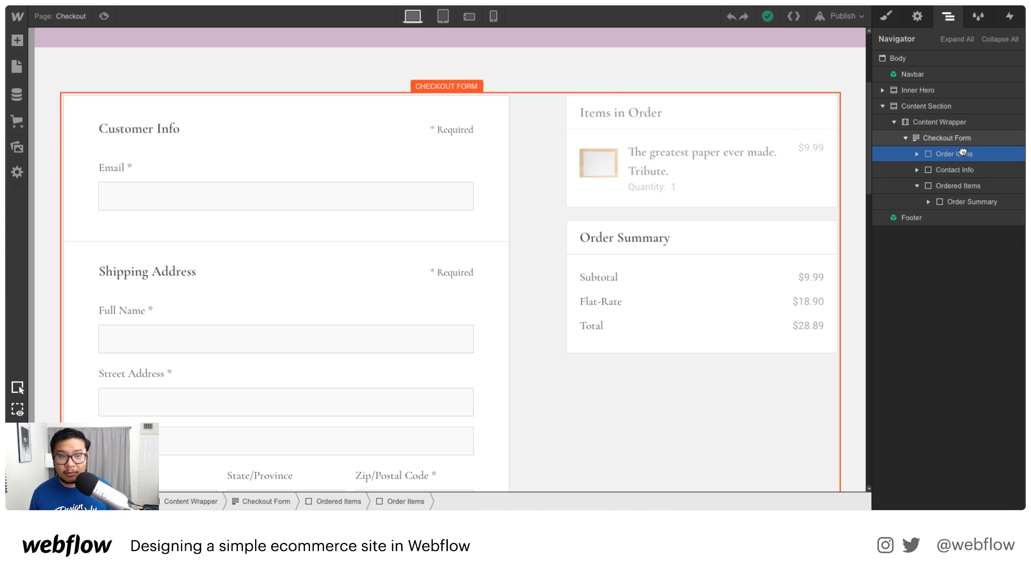
{"action": "scroll", "coordinate": [655, 311], "scroll_direction": "down", "scroll_amount": 5}
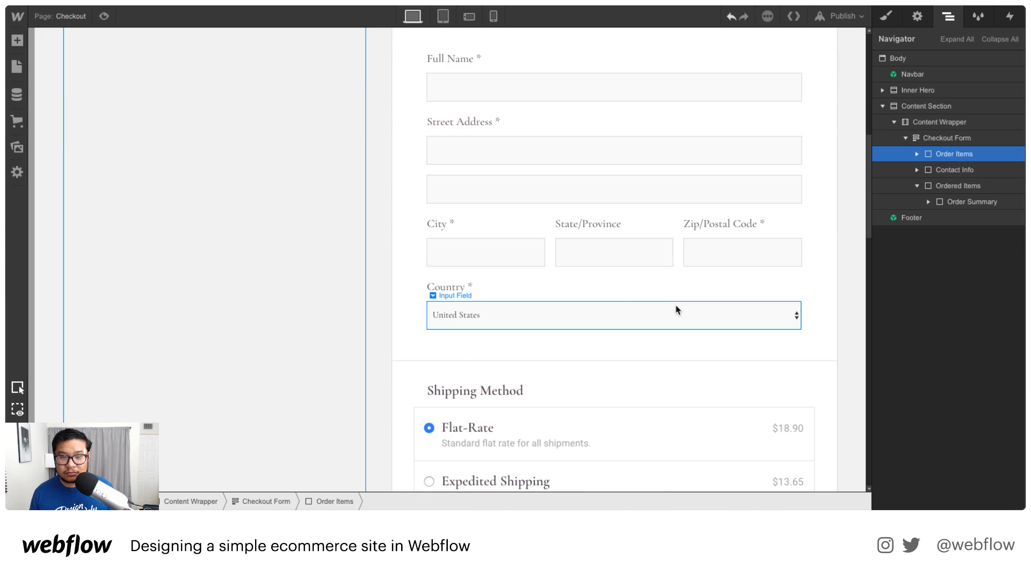
{"action": "scroll", "coordinate": [677, 310], "scroll_direction": "down", "scroll_amount": 2}
{"action": "scroll", "coordinate": [677, 310], "scroll_direction": "up", "scroll_amount": 6}
{"action": "scroll", "coordinate": [676, 310], "scroll_direction": "down", "scroll_amount": 12}
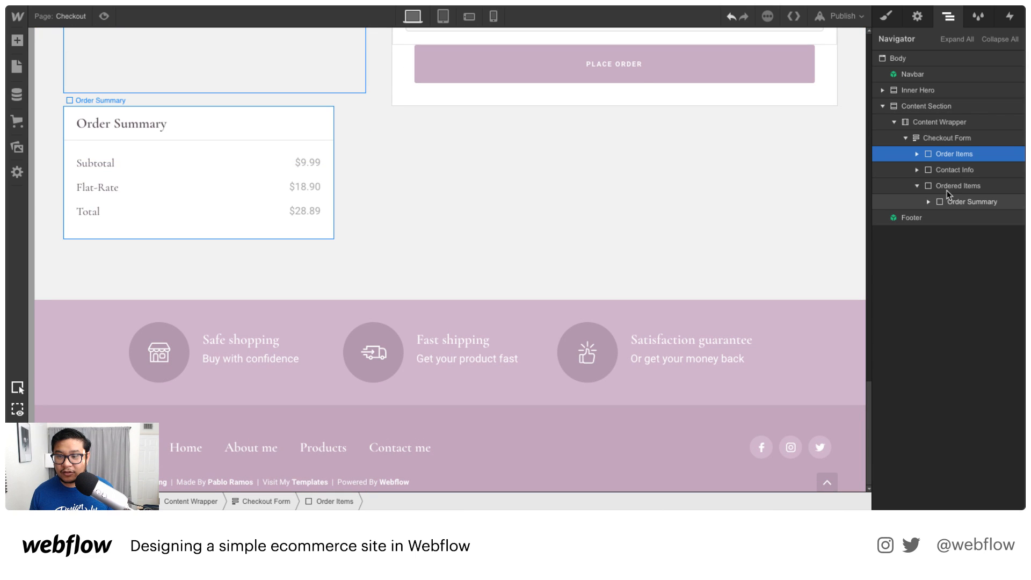
{"action": "key", "text": "ctrl+z"}
Move the Ordered Items block above Contact Info in the Checkout Form and check the rearranged checkout layout.
{"action": "mouse_move", "coordinate": [942, 170]}
{"action": "left_mouse_down"}
{"action": "mouse_move", "coordinate": [950, 150]}
{"action": "mouse_move", "coordinate": [953, 160]}
{"action": "left_mouse_up"}
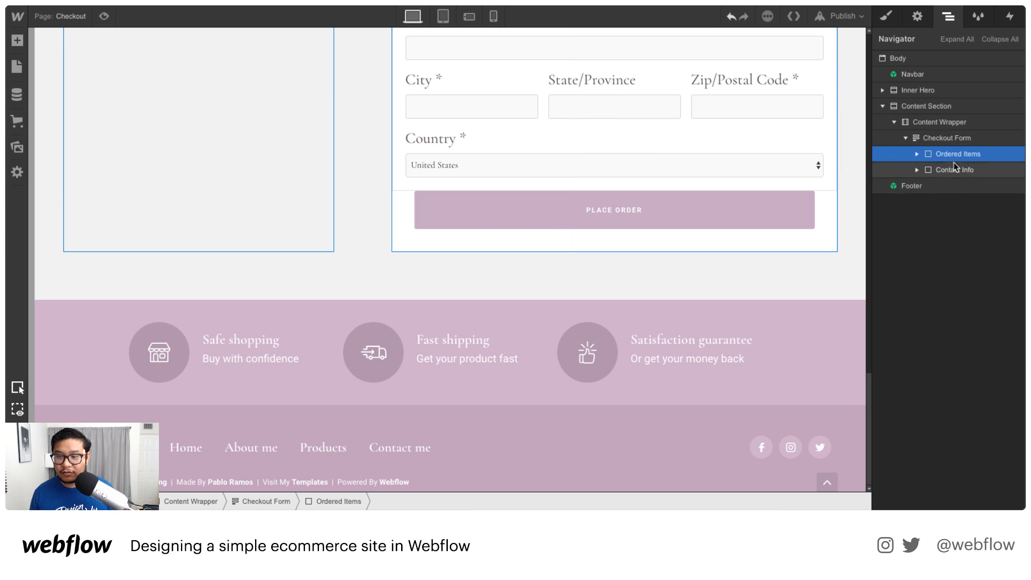
{"action": "scroll", "coordinate": [741, 269], "scroll_direction": "up", "scroll_amount": 8}
{"action": "scroll", "coordinate": [741, 271], "scroll_direction": "down", "scroll_amount": 4}
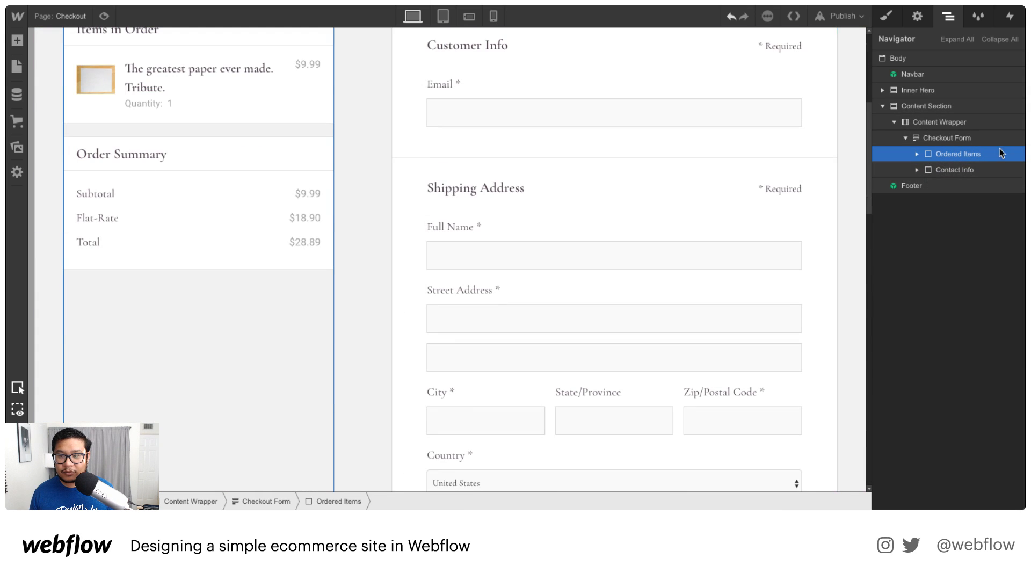
{"action": "scroll", "coordinate": [606, 226], "scroll_direction": "up", "scroll_amount": 3}
{"action": "scroll", "coordinate": [606, 230], "scroll_direction": "down", "scroll_amount": 1}
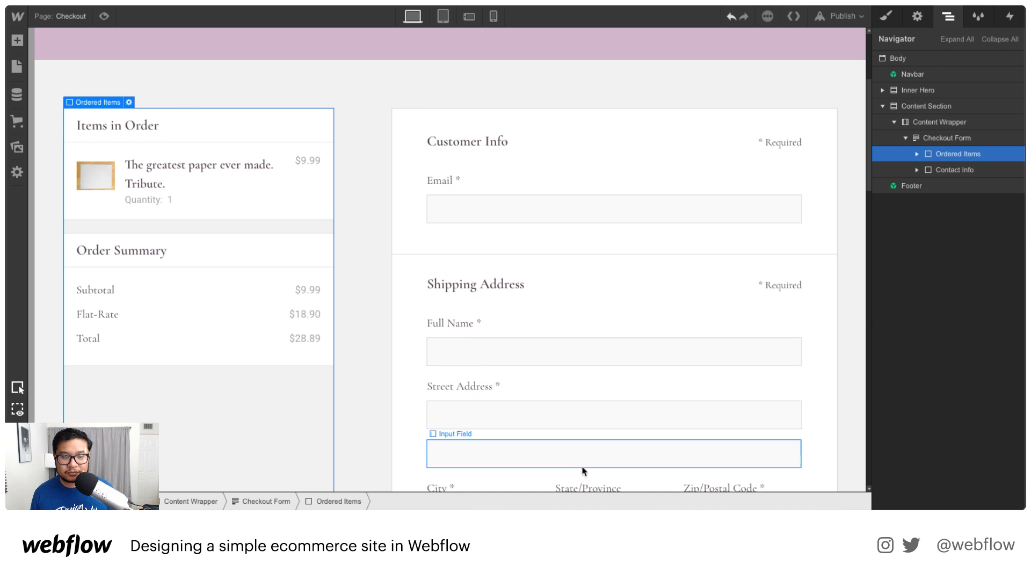
{"action": "scroll", "coordinate": [583, 467], "scroll_direction": "down", "scroll_amount": 2}
{"action": "scroll", "coordinate": [581, 466], "scroll_direction": "down", "scroll_amount": 2}
{"action": "scroll", "coordinate": [581, 465], "scroll_direction": "up", "scroll_amount": 6}
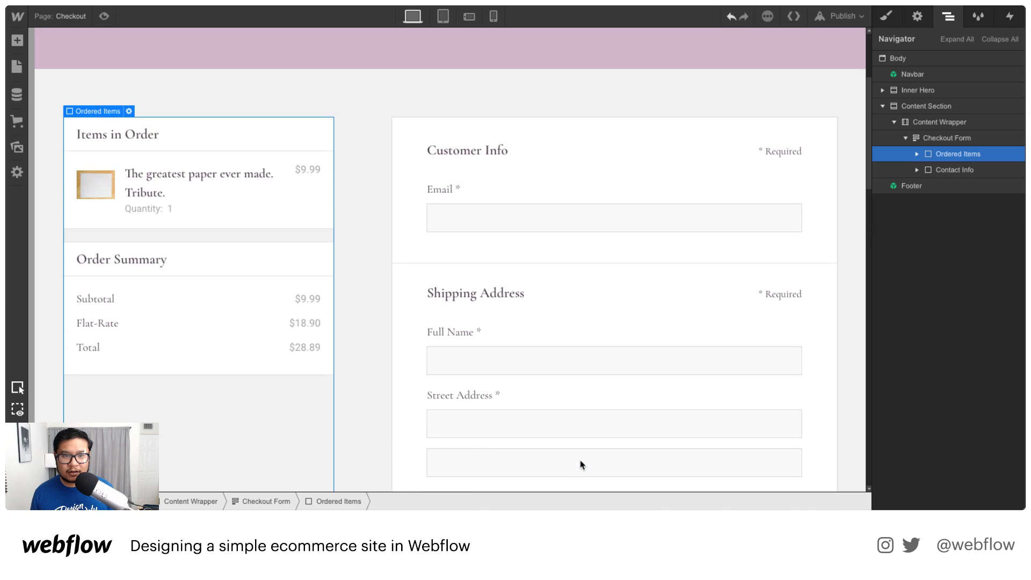
{"action": "scroll", "coordinate": [421, 214], "scroll_direction": "down", "scroll_amount": 1}
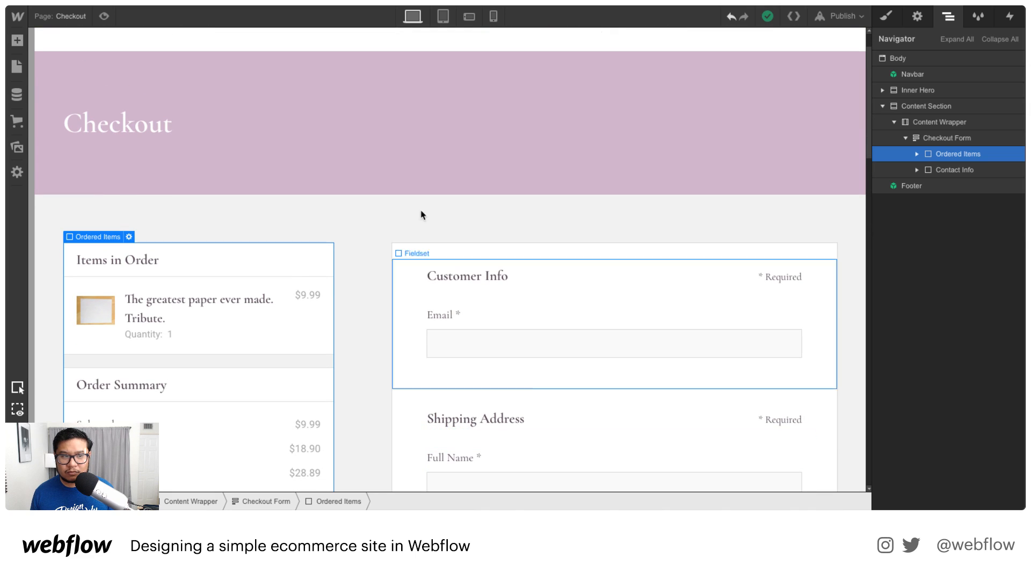
Delete the entire Checkout Form from the Content Section's Content Wrapper.
{"action": "key", "text": "a"}
{"action": "left_click", "coordinate": [968, 139]}
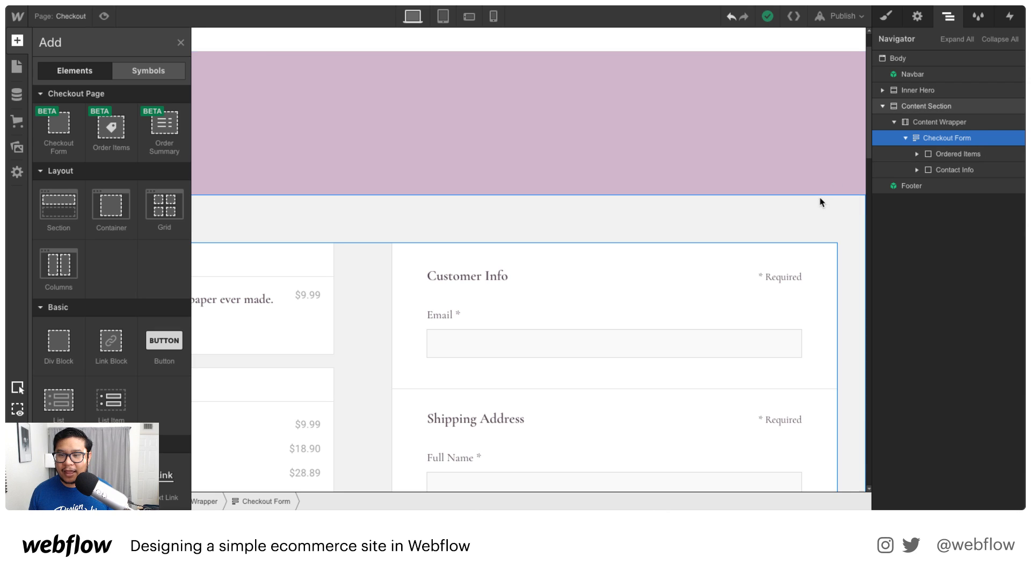
{"action": "left_click", "coordinate": [821, 202]}
{"action": "left_click", "coordinate": [958, 124]}
{"action": "left_click", "coordinate": [952, 140]}
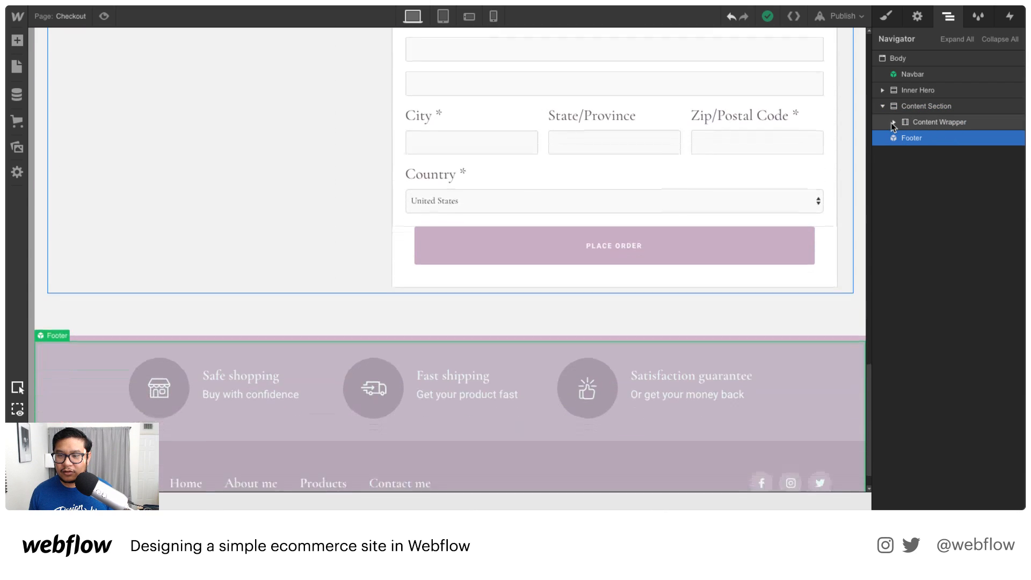
{"action": "left_click", "coordinate": [895, 122]}
{"action": "left_click", "coordinate": [940, 139]}
{"action": "key", "text": "Delete"}
{"action": "scroll", "coordinate": [701, 202], "scroll_direction": "up", "scroll_amount": 1}
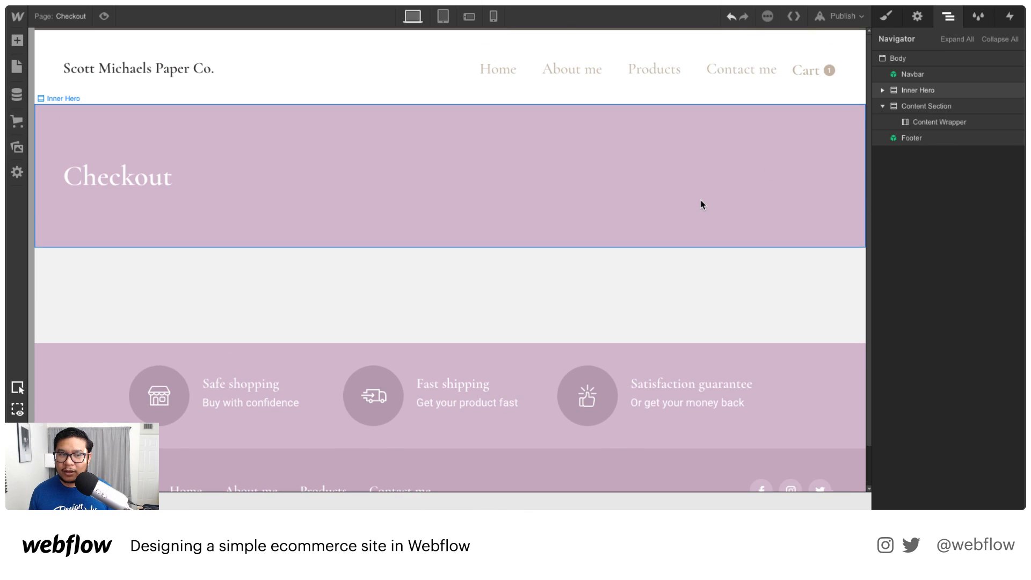
Try to add a new Checkout Form element inside the empty Content Wrapper.
{"action": "left_click", "coordinate": [957, 124]}
{"action": "key", "text": "a"}
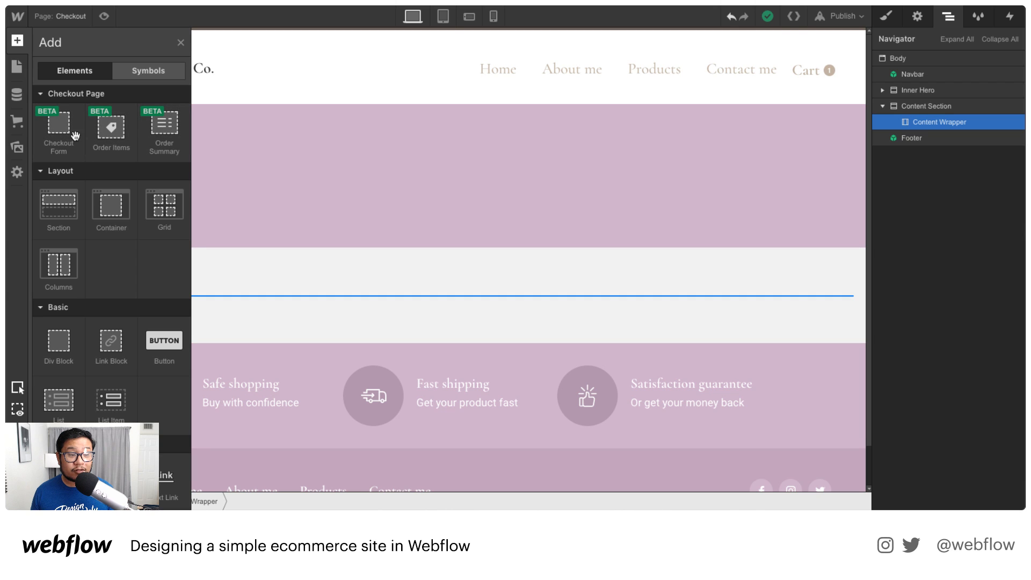
{"action": "left_click_drag", "start_coordinate": [52, 126], "coordinate": [931, 160]}
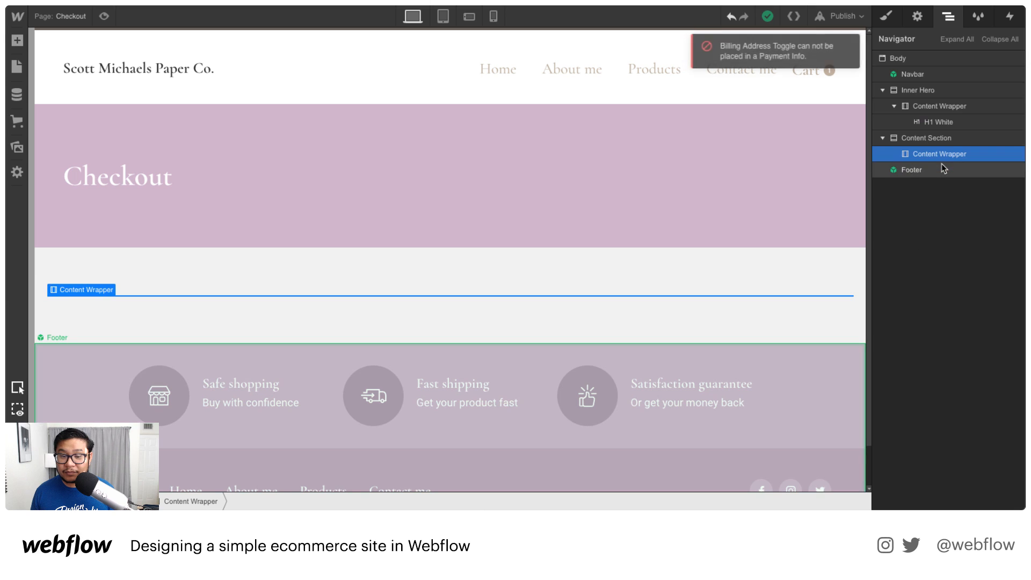
{"action": "key", "text": "a"}
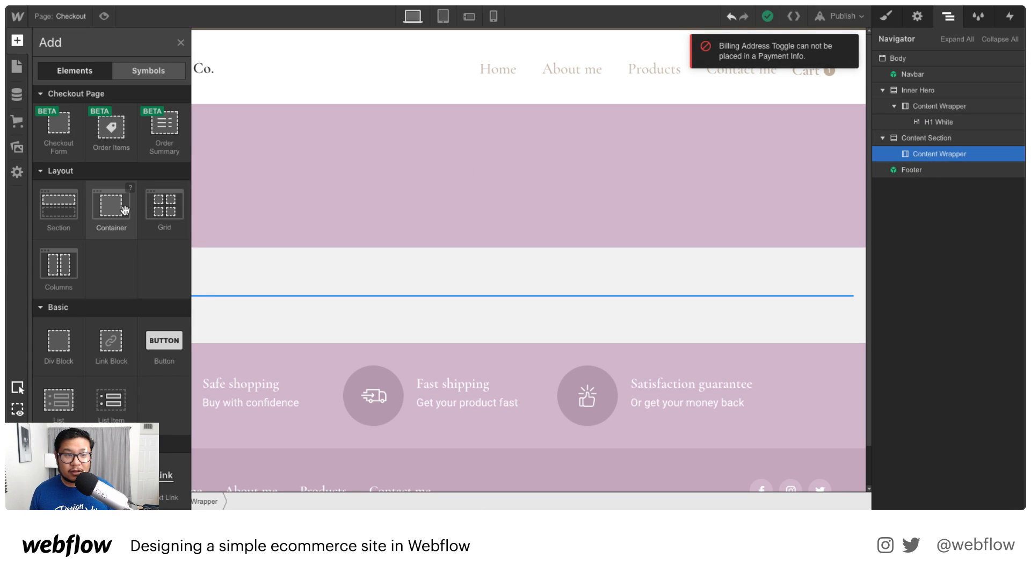
{"action": "left_click_drag", "start_coordinate": [52, 128], "coordinate": [950, 165]}
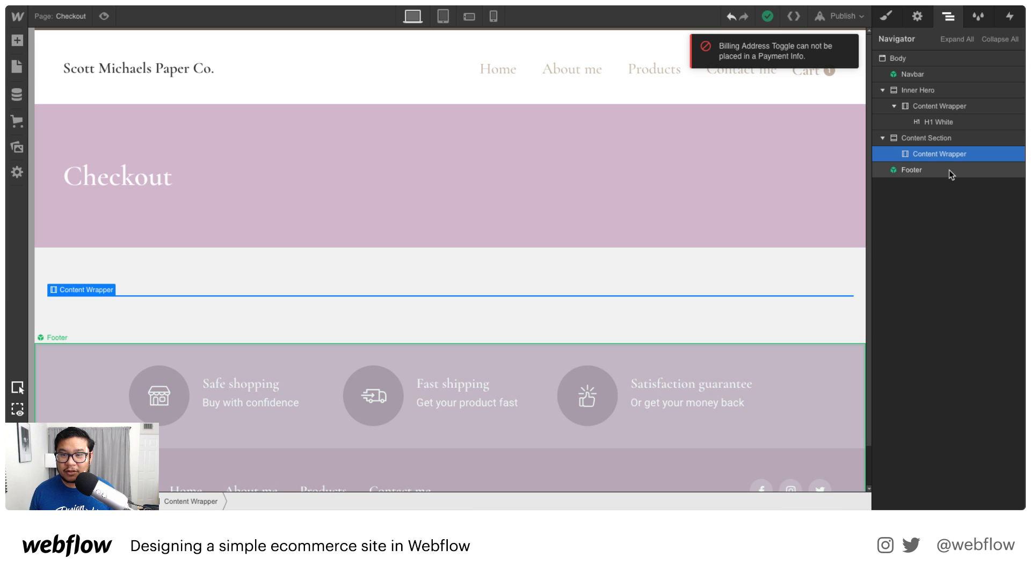
Undo the Checkout Form deletion while keeping Ordered Items placed before Contact Info.
{"action": "left_click", "coordinate": [288, 309]}
{"action": "key", "text": "ctrl+z"}
{"action": "key", "text": "ctrl+z"}
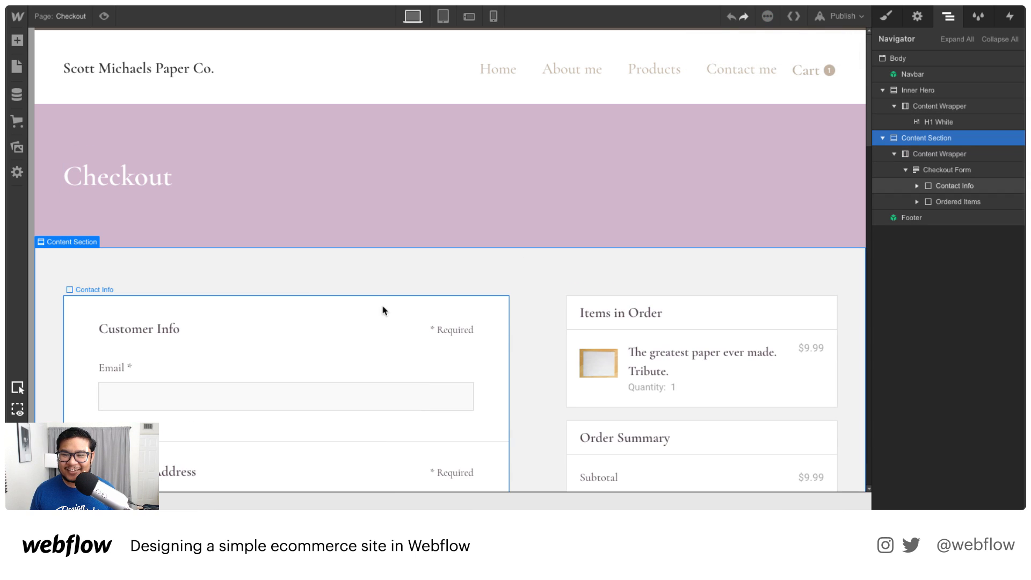
{"action": "key", "text": "ctrl+shift+z"}
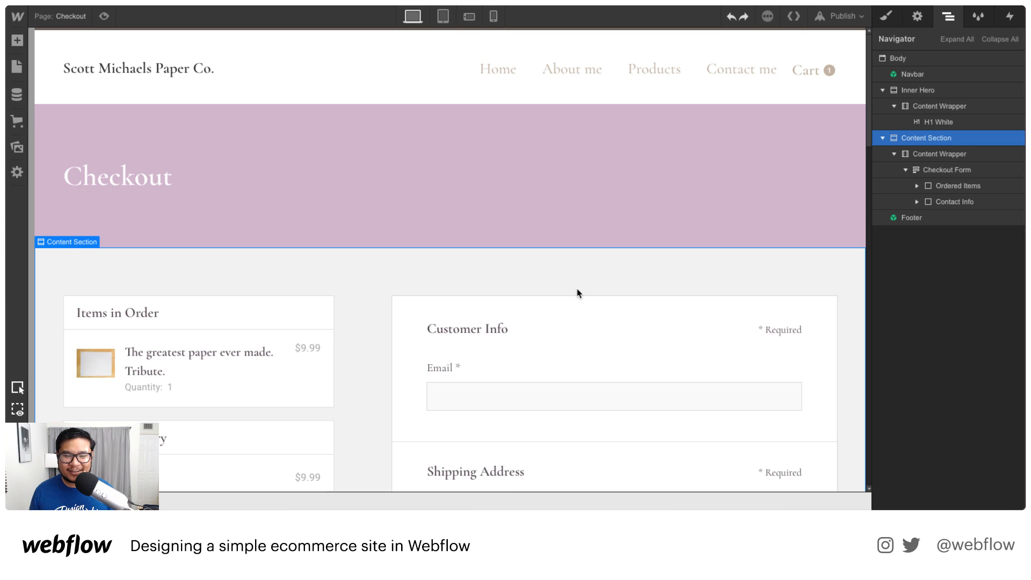
Try to add a second Checkout Form element to the page structure.
{"action": "key", "text": "a"}
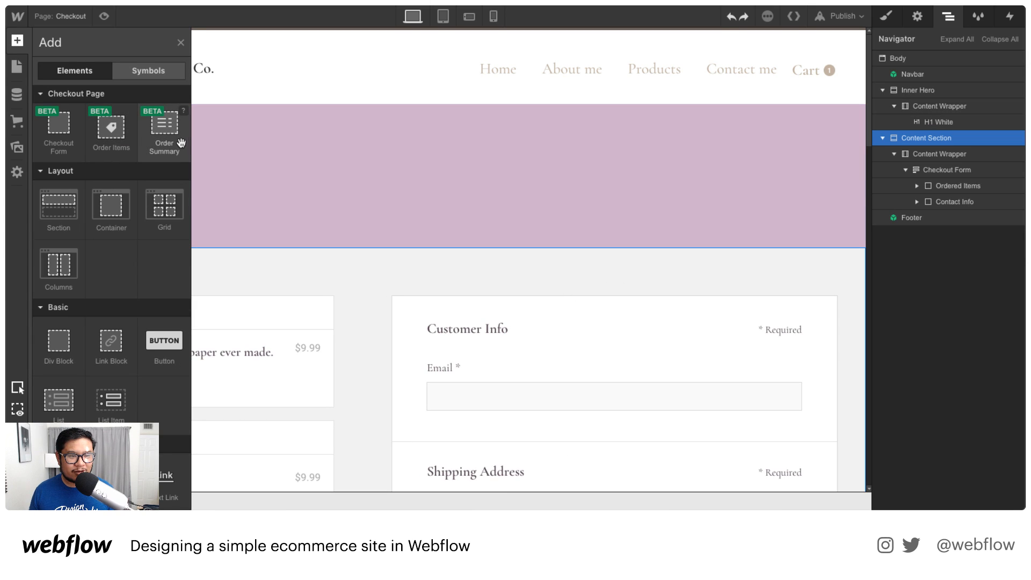
{"action": "scroll", "coordinate": [157, 371], "scroll_direction": "down", "scroll_amount": 10}
{"action": "scroll", "coordinate": [157, 372], "scroll_direction": "up", "scroll_amount": 10}
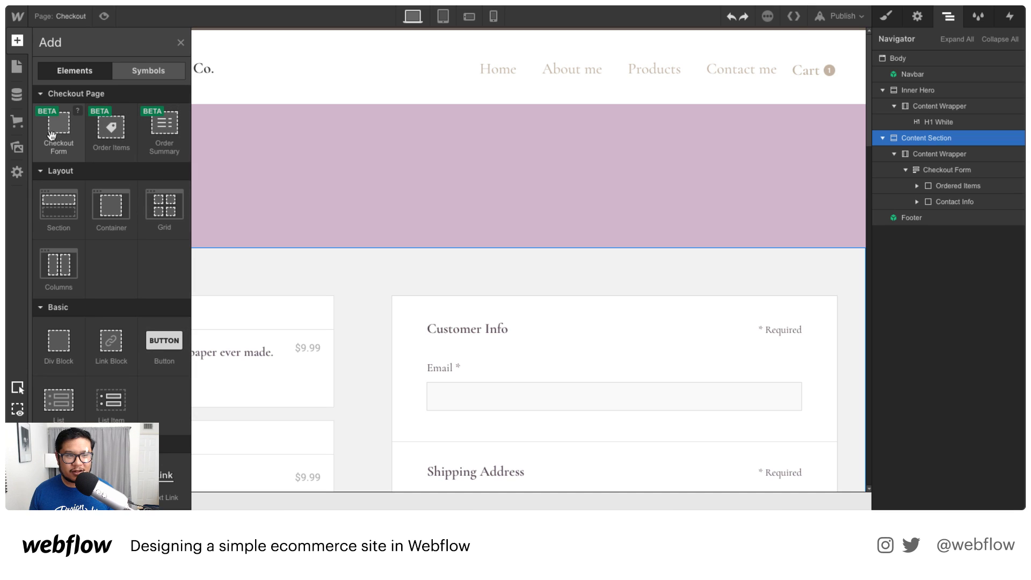
{"action": "left_click_drag", "start_coordinate": [52, 134], "coordinate": [933, 65]}
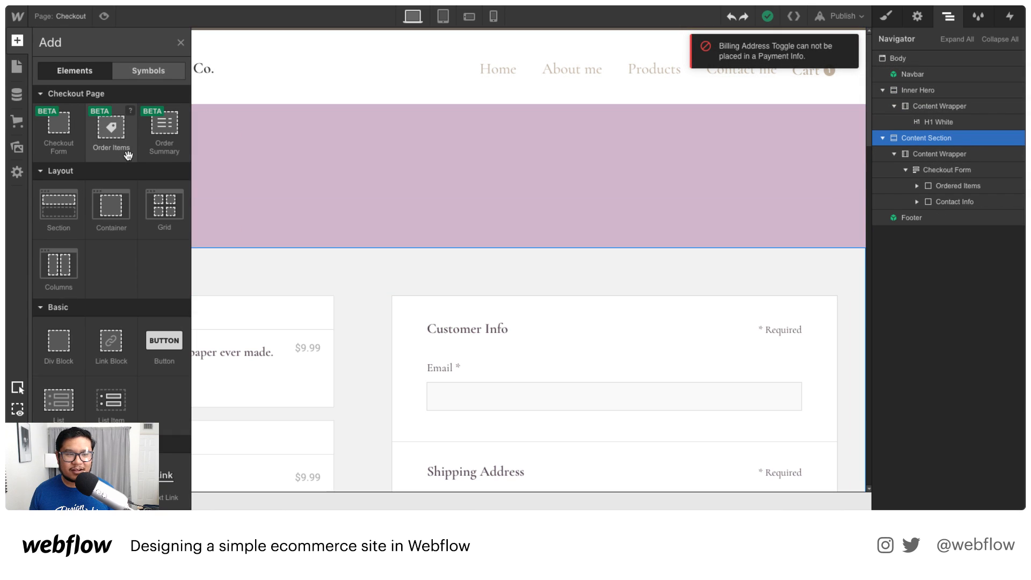
Add an Order Items element between Ordered Items and Contact Info, and delete it again.
{"action": "left_click_drag", "start_coordinate": [117, 143], "coordinate": [367, 348]}
{"action": "scroll", "coordinate": [402, 379], "scroll_direction": "down", "scroll_amount": 3}
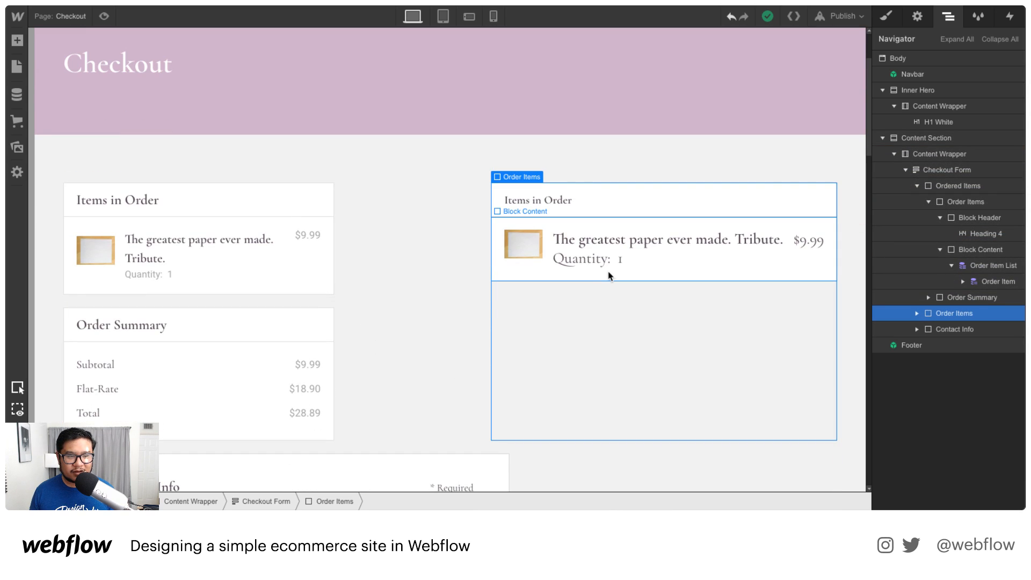
{"action": "key", "text": "Delete"}
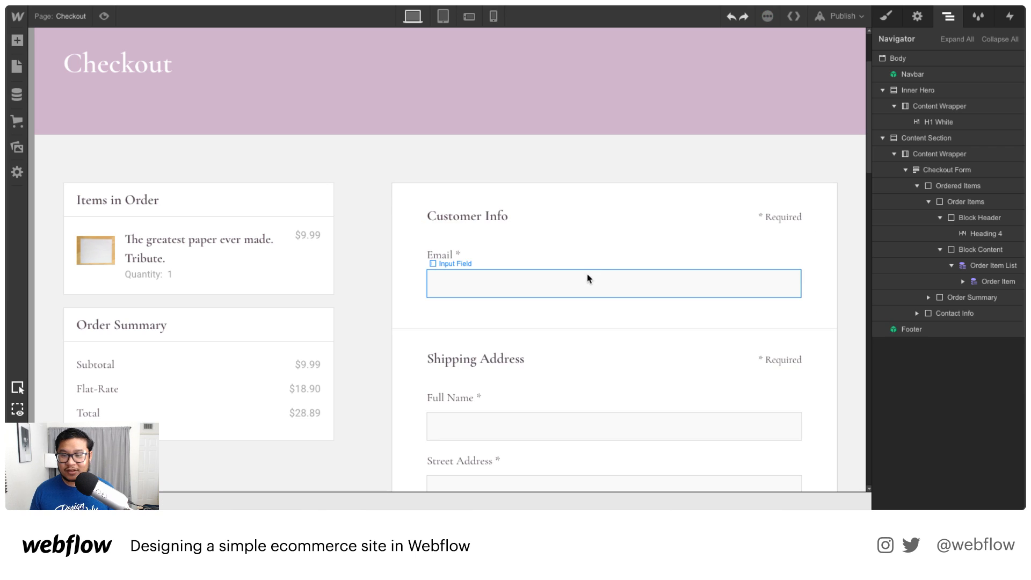
Examine how the Items in Order and Order Summary blocks are nested inside Ordered Items.
{"action": "key", "text": "a"}
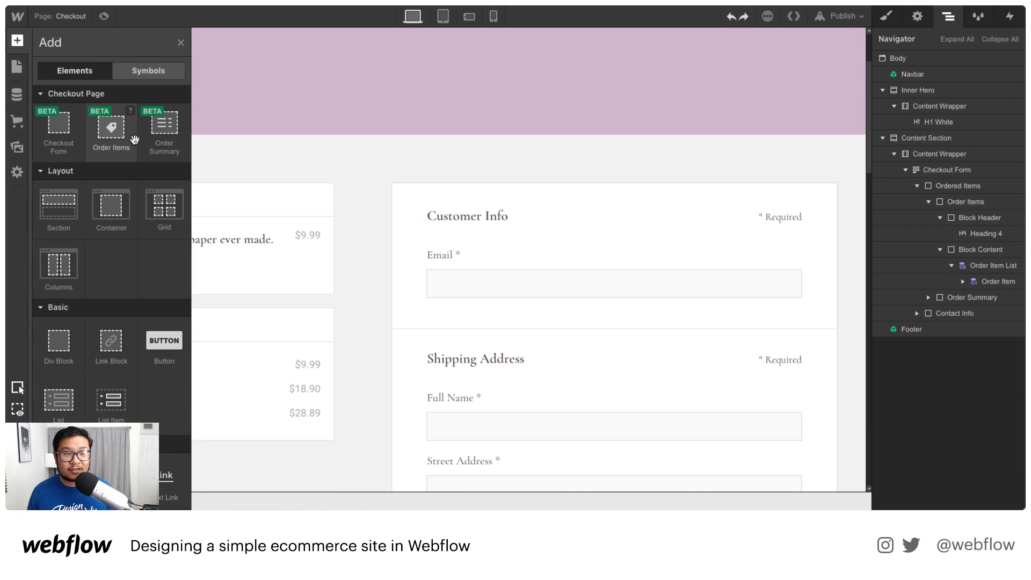
{"action": "left_click", "coordinate": [311, 287]}
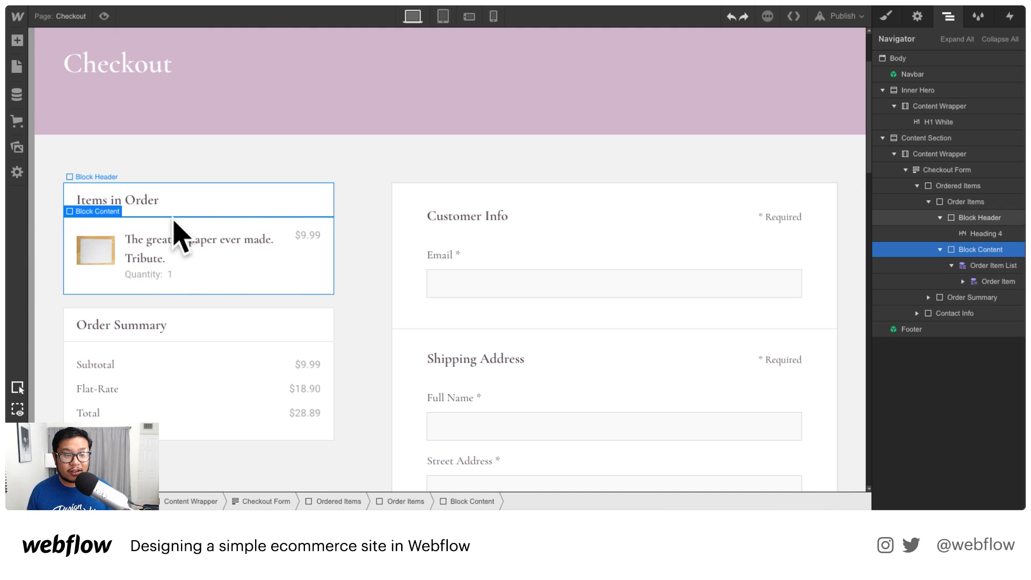
{"action": "left_click", "coordinate": [186, 321]}
{"action": "key", "text": "a"}
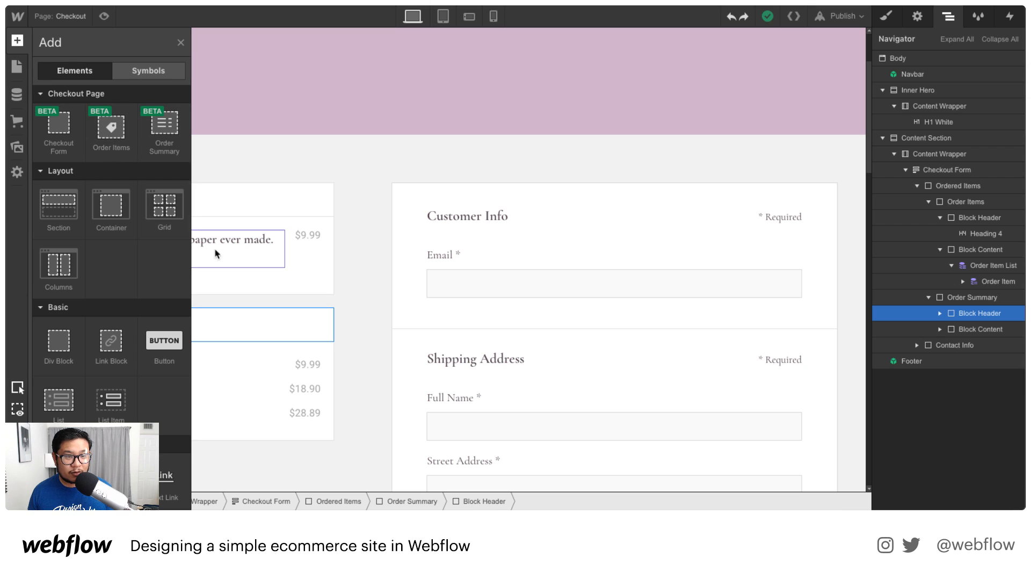
{"action": "left_click", "coordinate": [260, 274]}
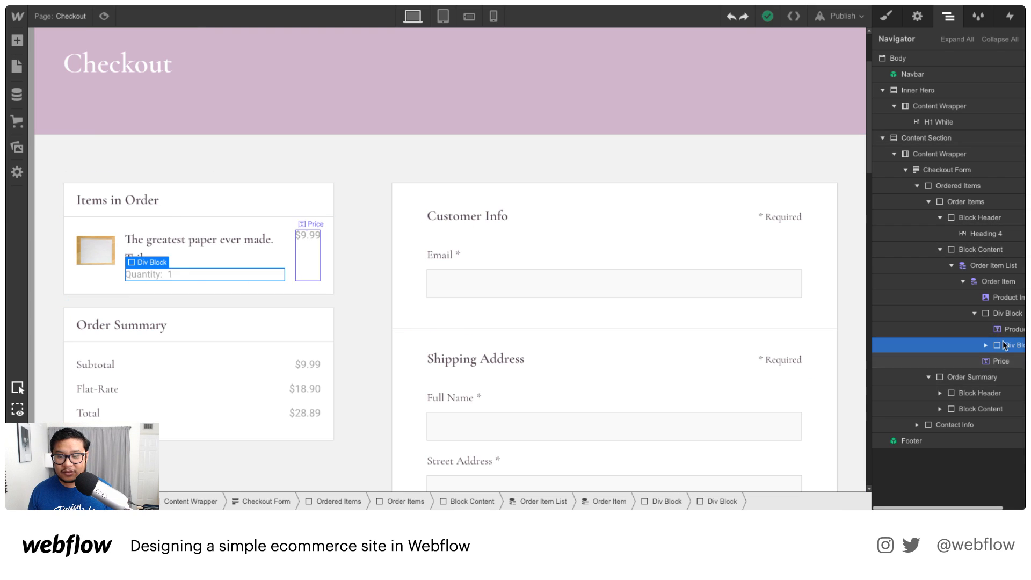
{"action": "left_click", "coordinate": [986, 265]}
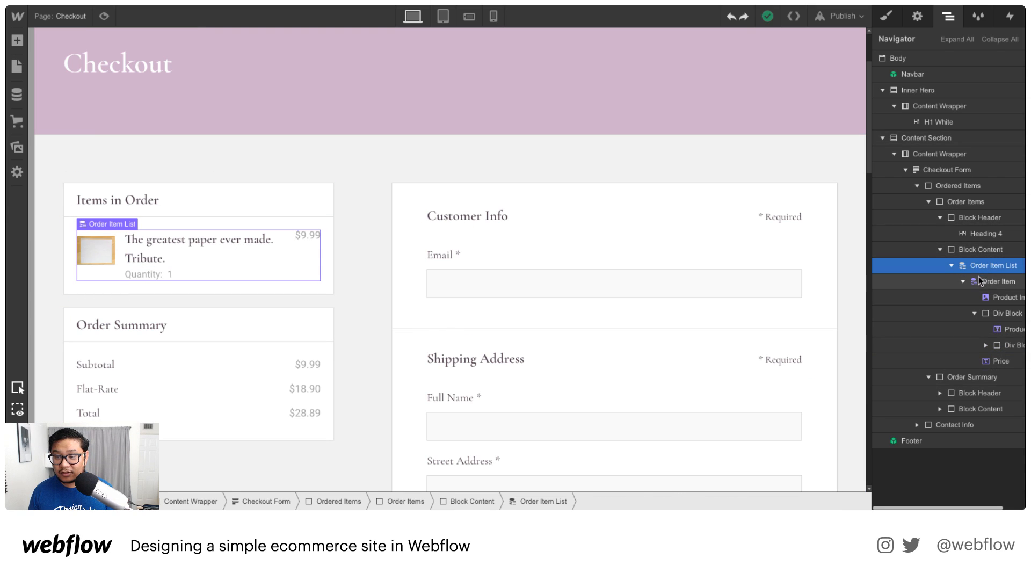
Delete the Order Items and Order Summary blocks from the Ordered Items block.
{"action": "left_click", "coordinate": [959, 187]}
{"action": "left_click", "coordinate": [947, 202]}
{"action": "left_click", "coordinate": [928, 201]}
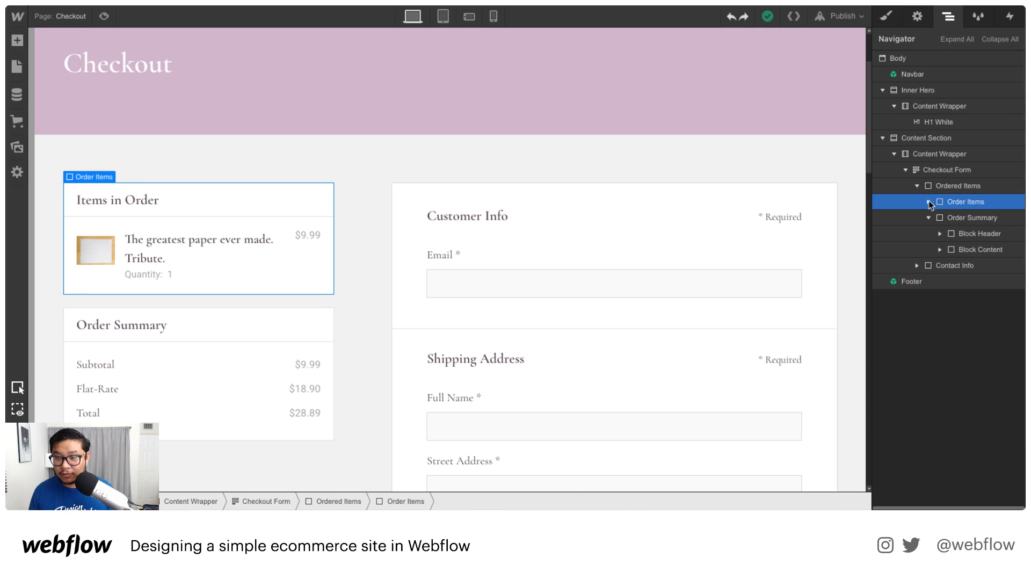
{"action": "left_click", "coordinate": [928, 218]}
{"action": "key", "text": "Delete"}
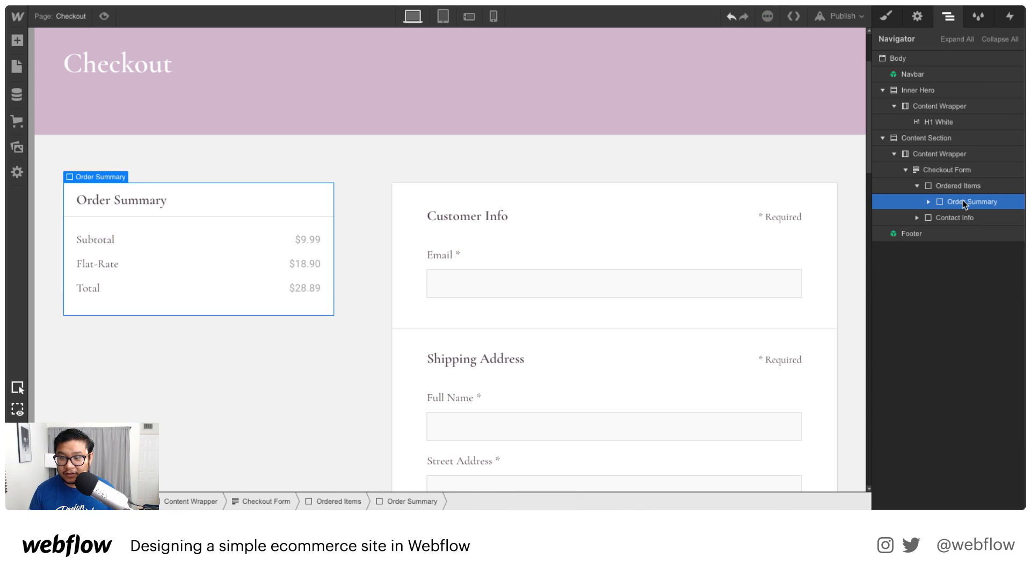
{"action": "key", "text": "Delete"}
Add an Order Items element and an Order Summary element inside the Ordered Items block of the Checkout Form.
{"action": "left_click", "coordinate": [955, 184]}
{"action": "key", "text": "a"}
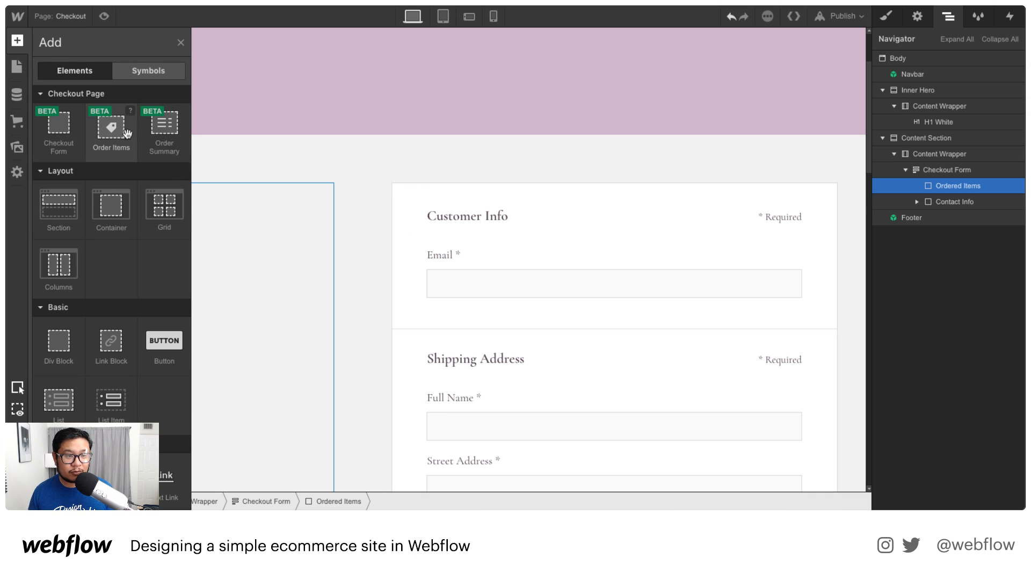
{"action": "left_click_drag", "start_coordinate": [218, 152], "coordinate": [974, 200]}
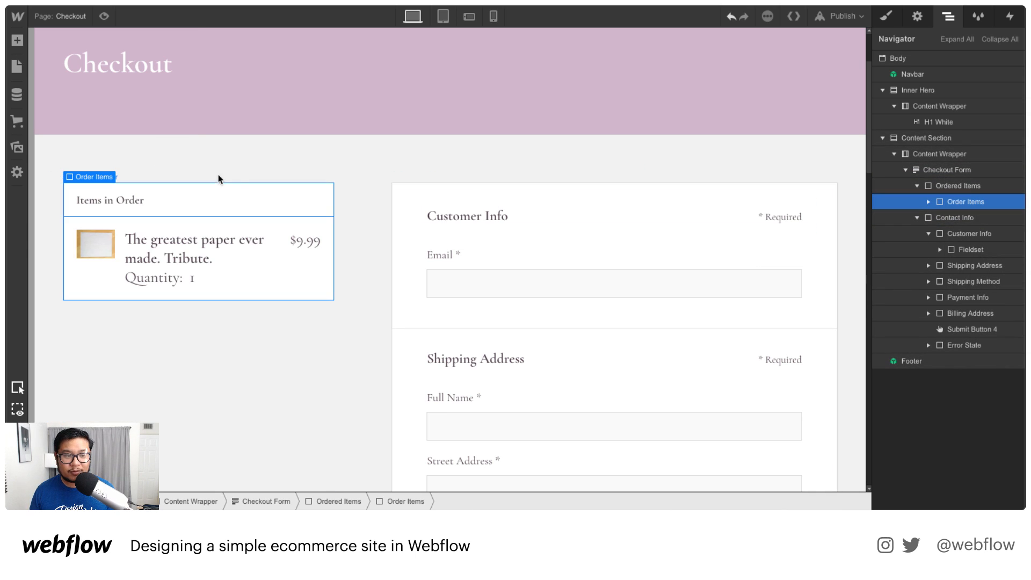
{"action": "key", "text": "a"}
{"action": "left_click_drag", "start_coordinate": [162, 133], "coordinate": [968, 197]}
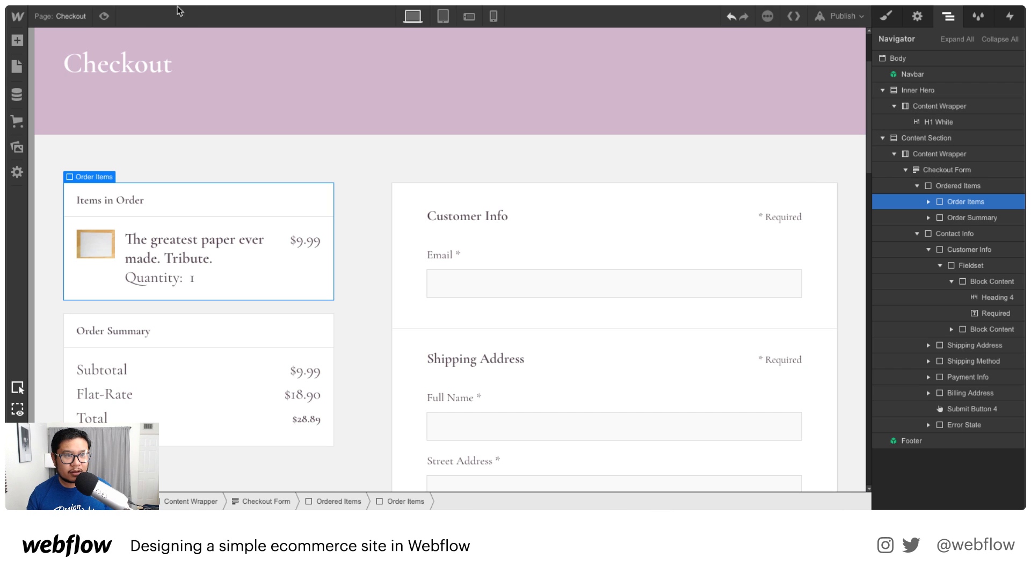
Open the Order Confirmation page and look through its customer, shipping, payment and order blocks.
{"action": "left_click", "coordinate": [71, 18]}
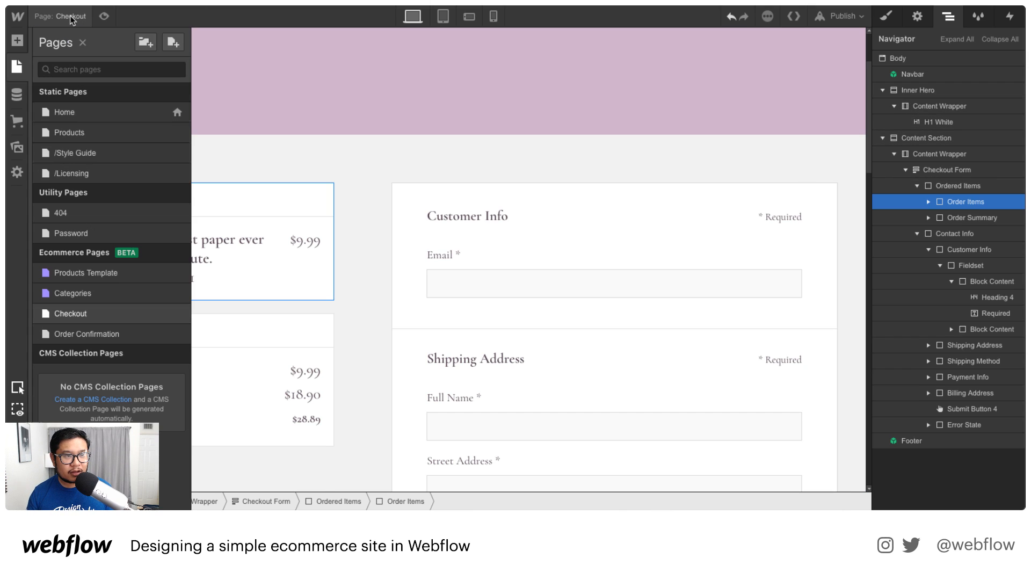
{"action": "left_click", "coordinate": [107, 329]}
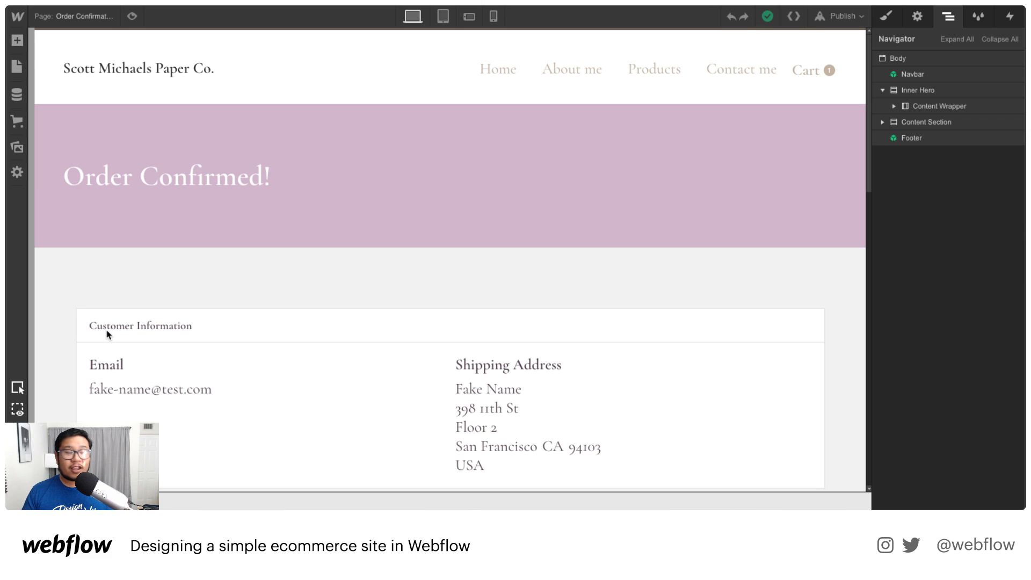
{"action": "scroll", "coordinate": [494, 386], "scroll_direction": "down", "scroll_amount": 3}
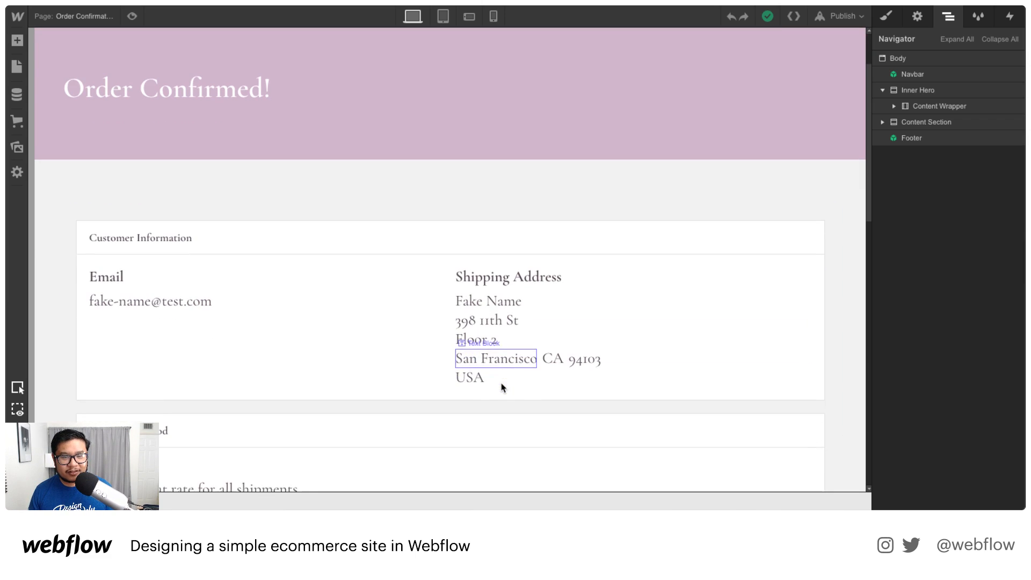
{"action": "scroll", "coordinate": [502, 387], "scroll_direction": "down", "scroll_amount": 6}
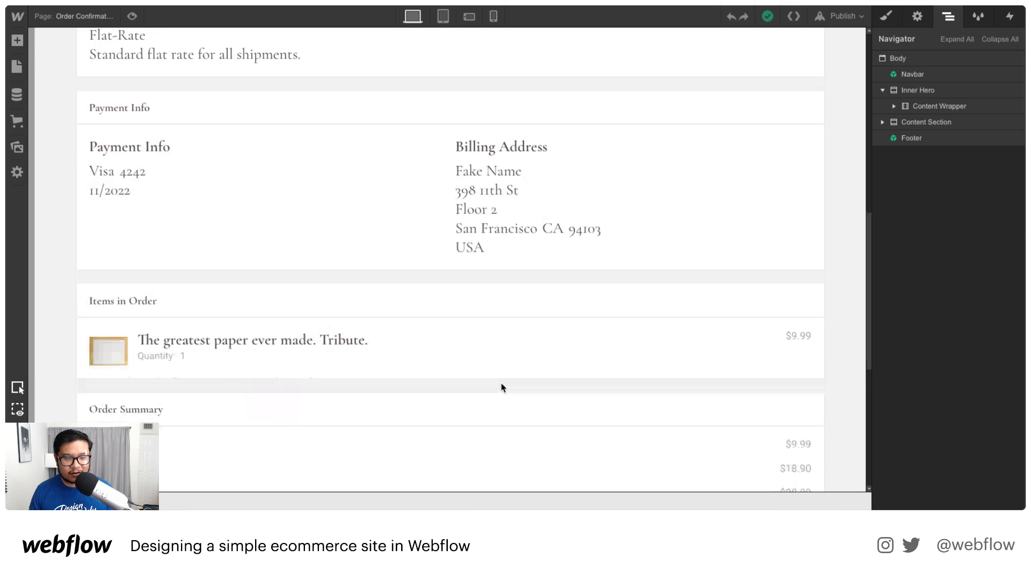
Center the text of the Continue Shopping button beneath the Order Summary block.
{"action": "left_click", "coordinate": [449, 316]}
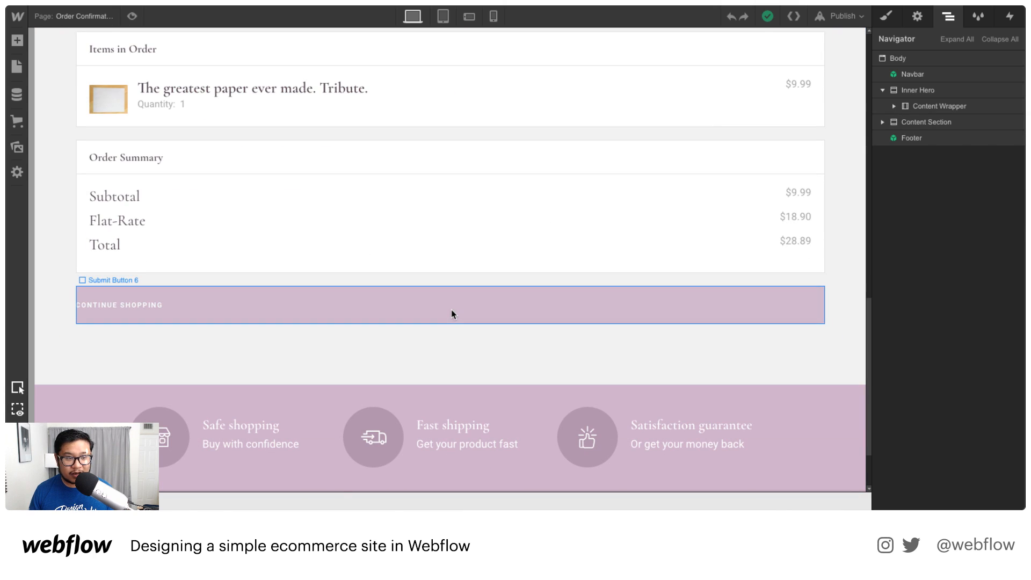
{"action": "left_click", "coordinate": [886, 16]}
{"action": "scroll", "coordinate": [912, 251], "scroll_direction": "down", "scroll_amount": 4}
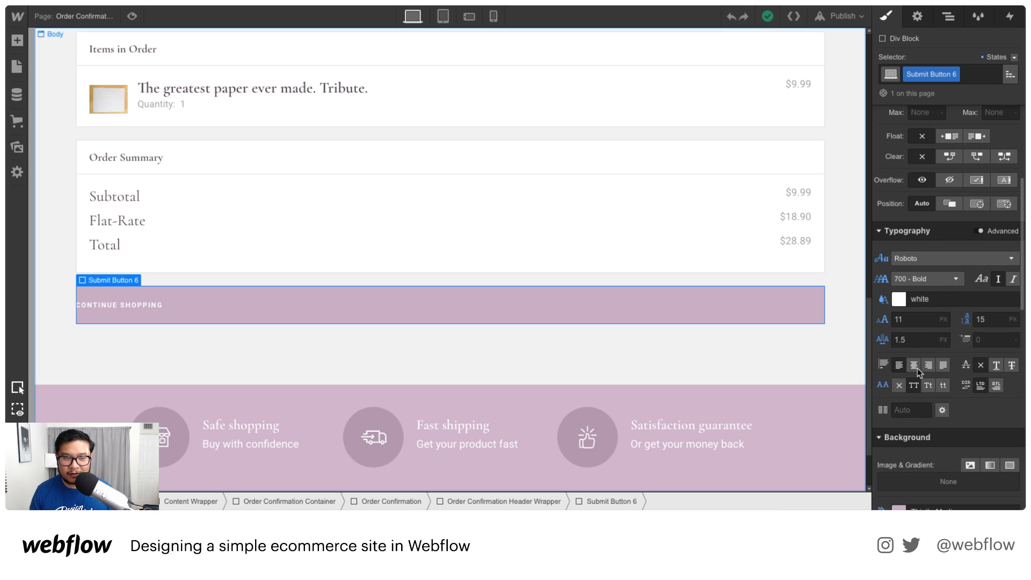
{"action": "left_click", "coordinate": [915, 366]}
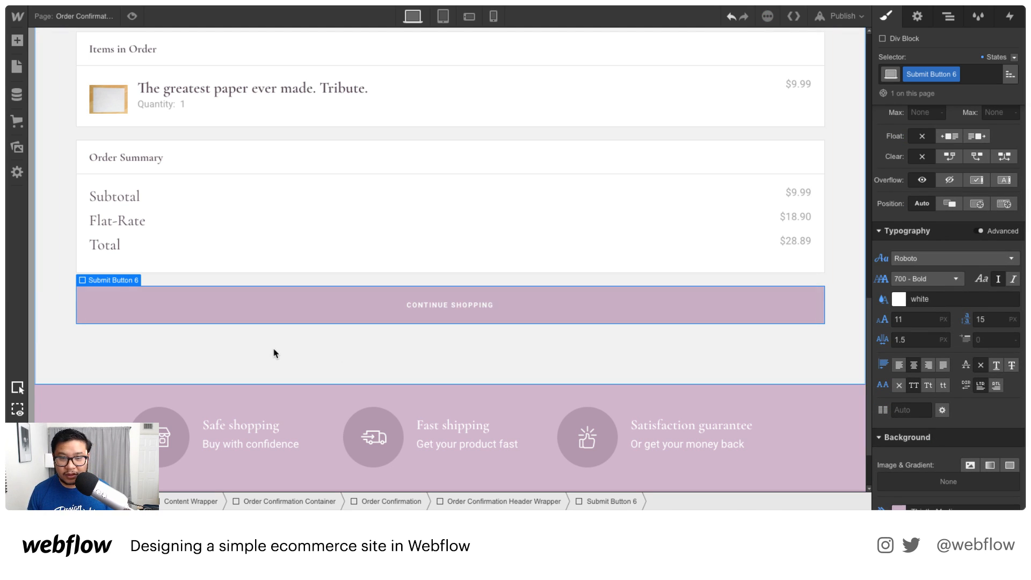
Review the page from the Order Confirmed! heading down and examine which Order Confirmation elements can be added.
{"action": "scroll", "coordinate": [276, 352], "scroll_direction": "up", "scroll_amount": 5}
{"action": "scroll", "coordinate": [273, 352], "scroll_direction": "up", "scroll_amount": 10}
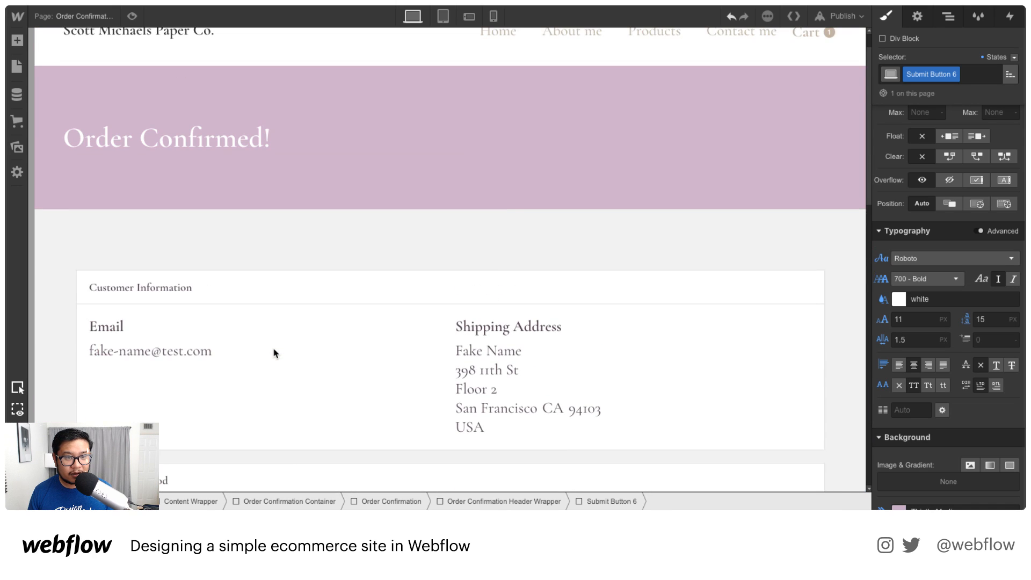
{"action": "left_click", "coordinate": [225, 188]}
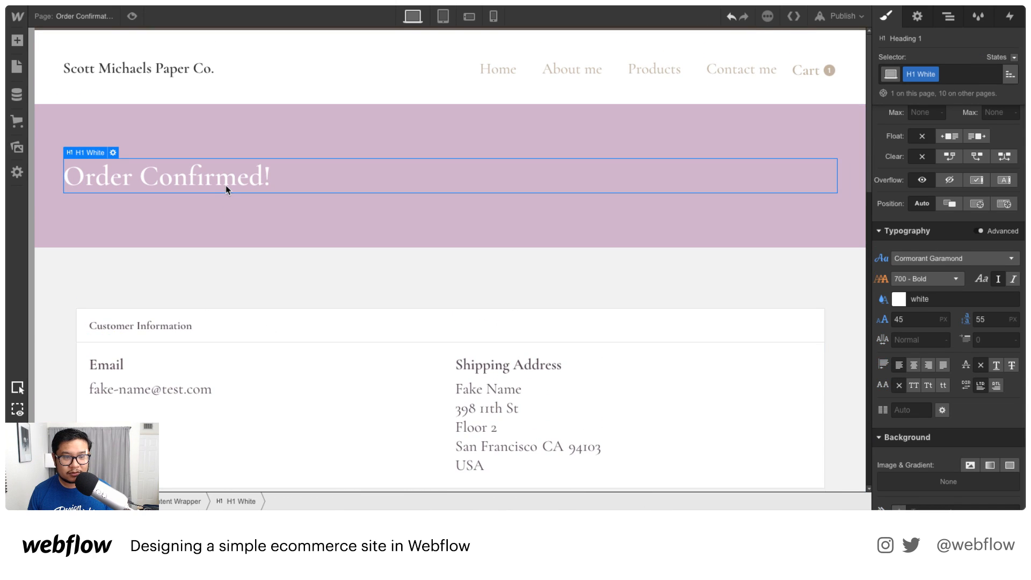
{"action": "scroll", "coordinate": [560, 318], "scroll_direction": "down", "scroll_amount": 4}
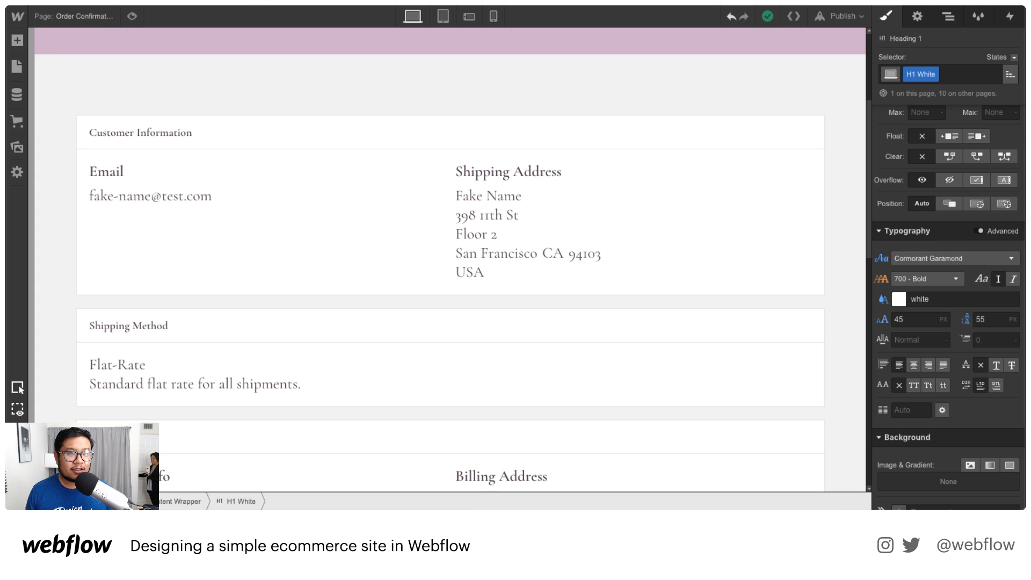
{"action": "key", "text": "a"}
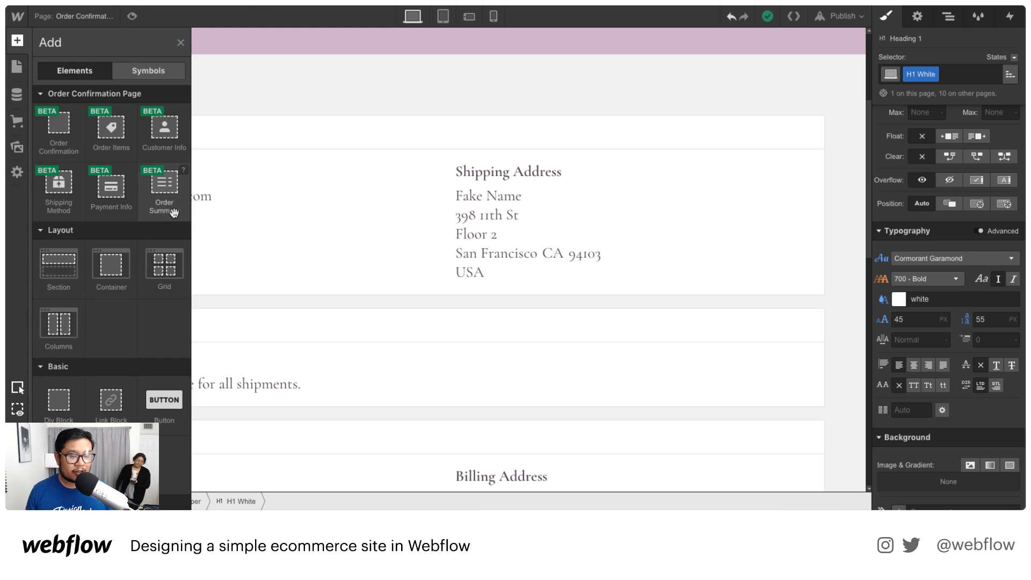
{"action": "scroll", "coordinate": [108, 123], "scroll_direction": "down", "scroll_amount": 1}
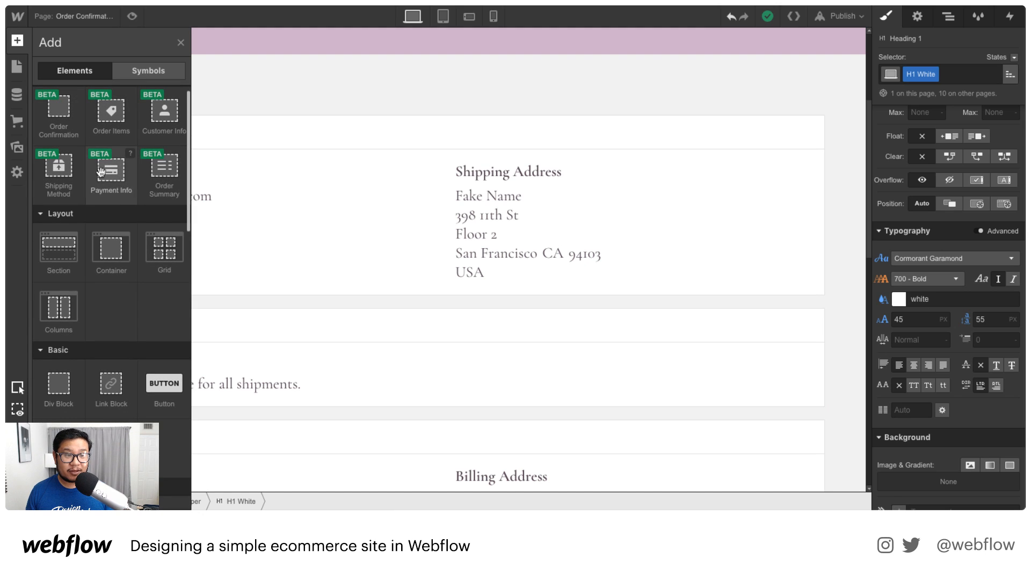
{"action": "scroll", "coordinate": [111, 177], "scroll_direction": "up", "scroll_amount": 1}
{"action": "scroll", "coordinate": [370, 292], "scroll_direction": "down", "scroll_amount": 8}
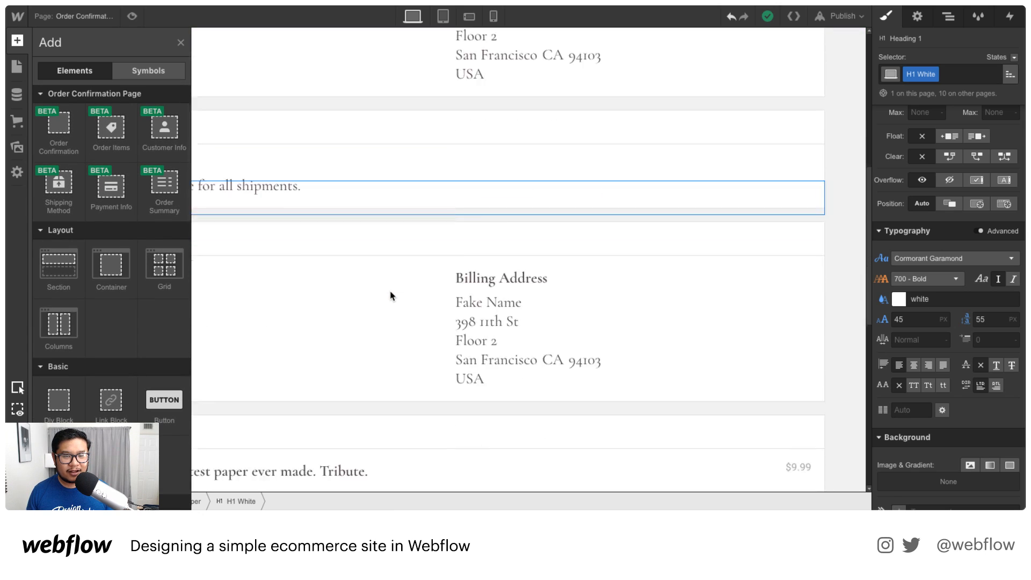
Inspect the Items in Order, Payment Info and Shipping Method blocks against the available Order Confirmation elements.
{"action": "left_click", "coordinate": [508, 239]}
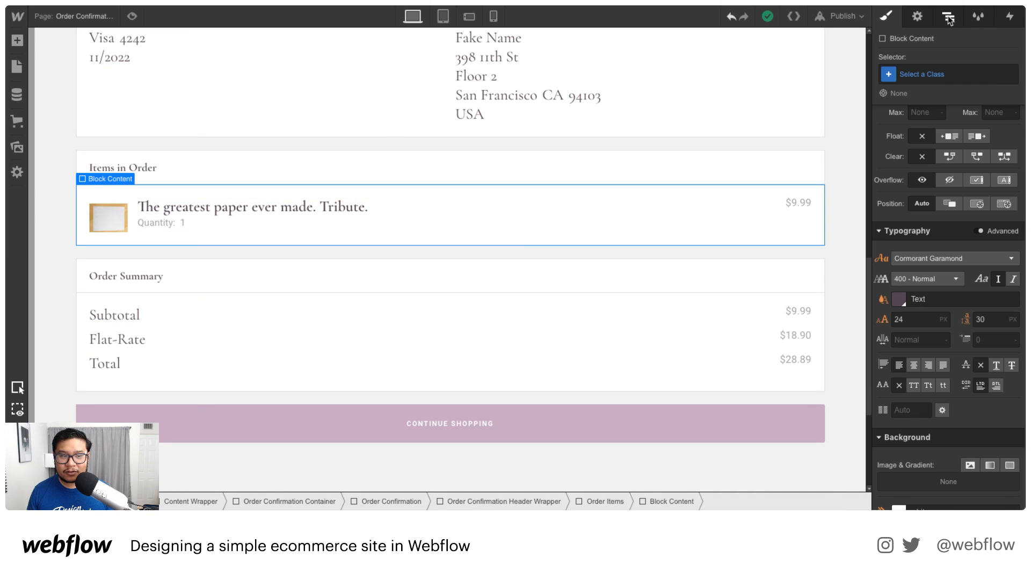
{"action": "scroll", "coordinate": [375, 271], "scroll_direction": "up", "scroll_amount": 5}
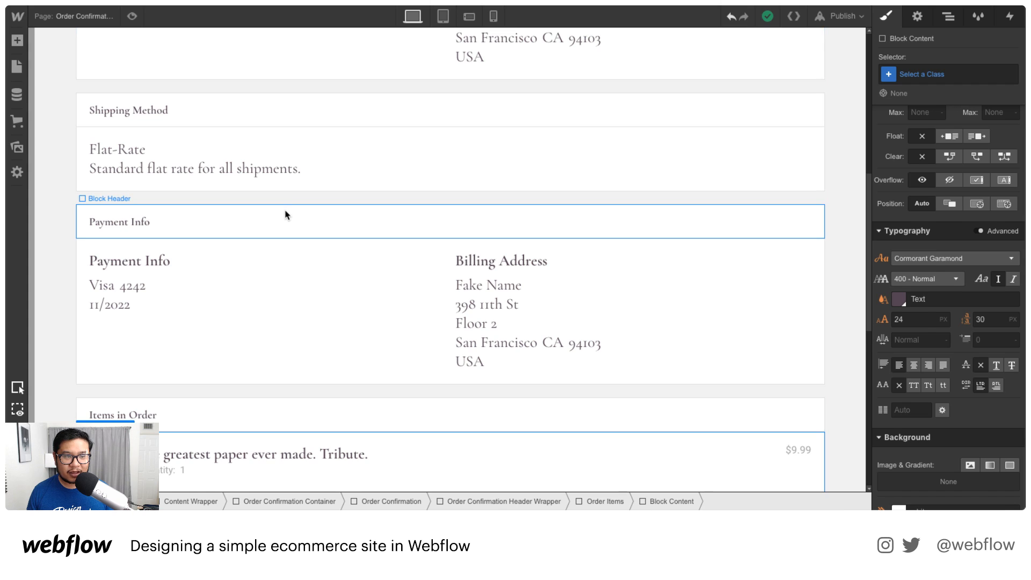
{"action": "left_click", "coordinate": [285, 214]}
{"action": "left_click", "coordinate": [271, 119]}
{"action": "left_click", "coordinate": [211, 213]}
{"action": "key", "text": "a"}
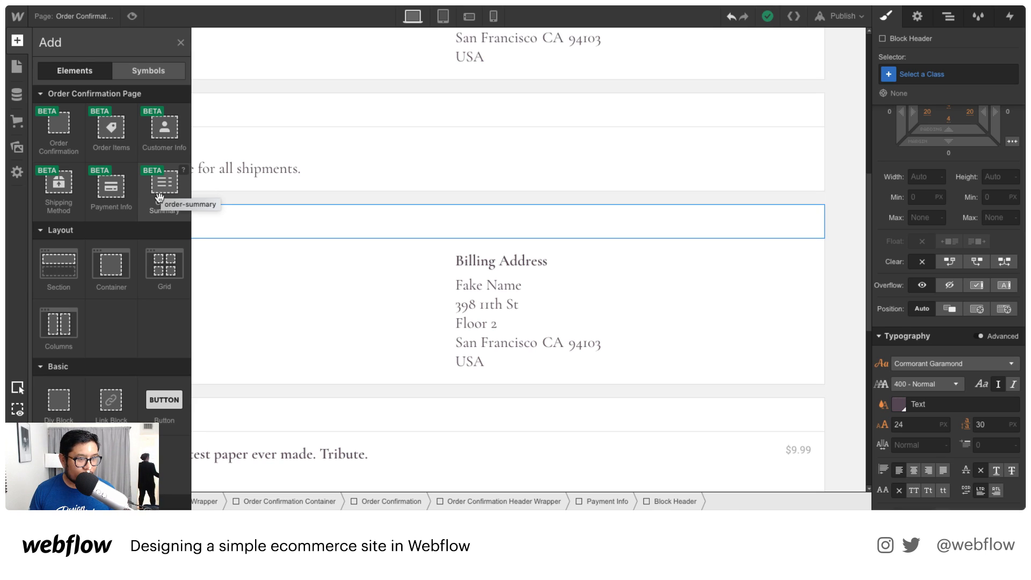
Open the site's Email settings and review the email design options and the list of ecommerce emails.
{"action": "left_click", "coordinate": [66, 20]}
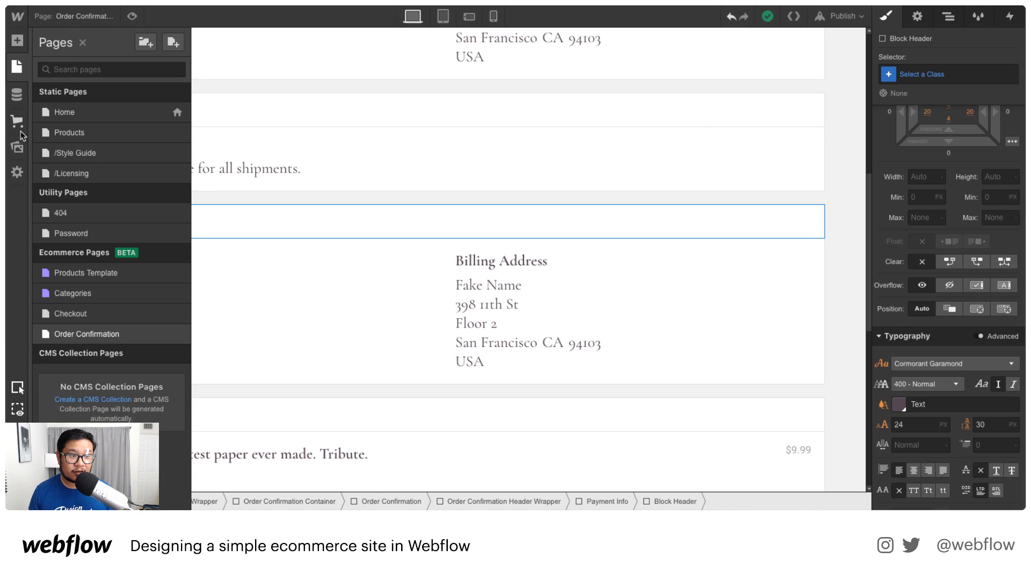
{"action": "left_click", "coordinate": [17, 173]}
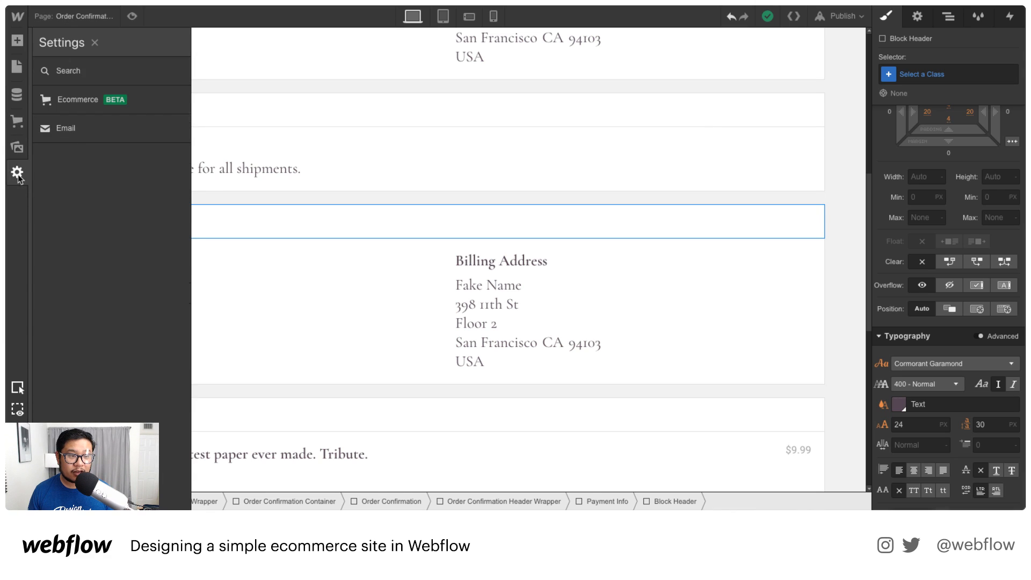
{"action": "left_click", "coordinate": [65, 128]}
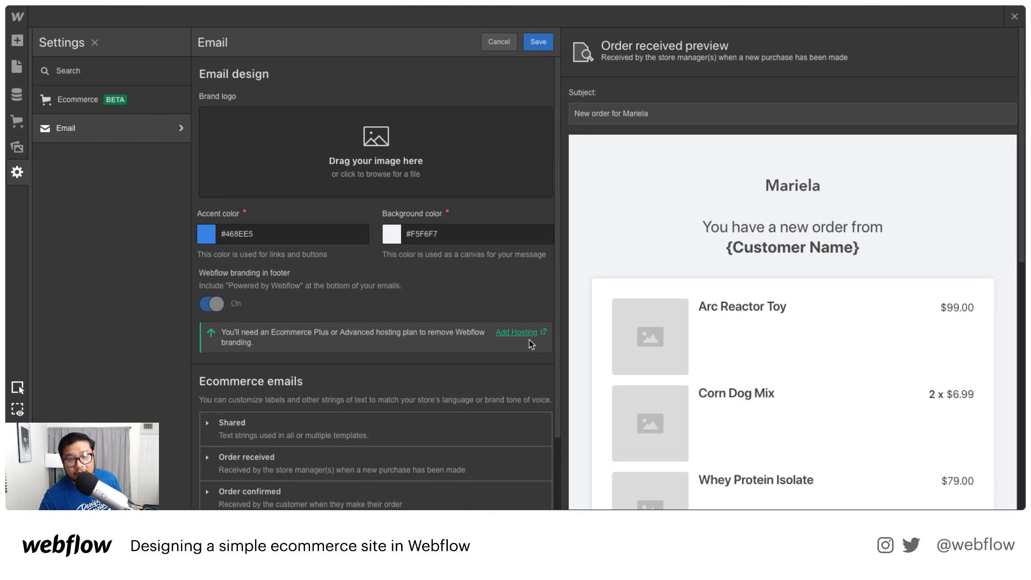
{"action": "scroll", "coordinate": [438, 345], "scroll_direction": "down", "scroll_amount": 2}
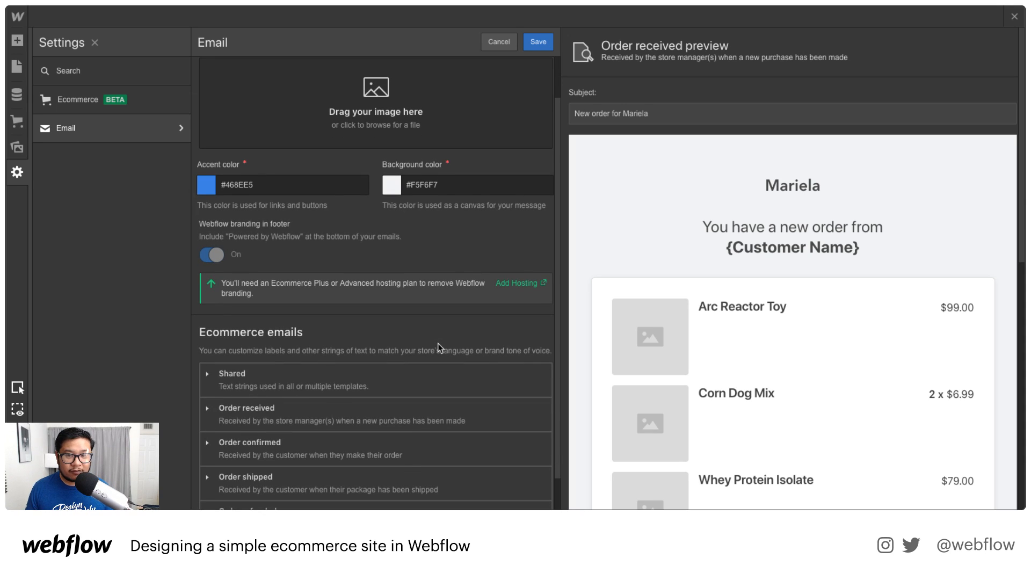
{"action": "scroll", "coordinate": [438, 346], "scroll_direction": "down", "scroll_amount": 1}
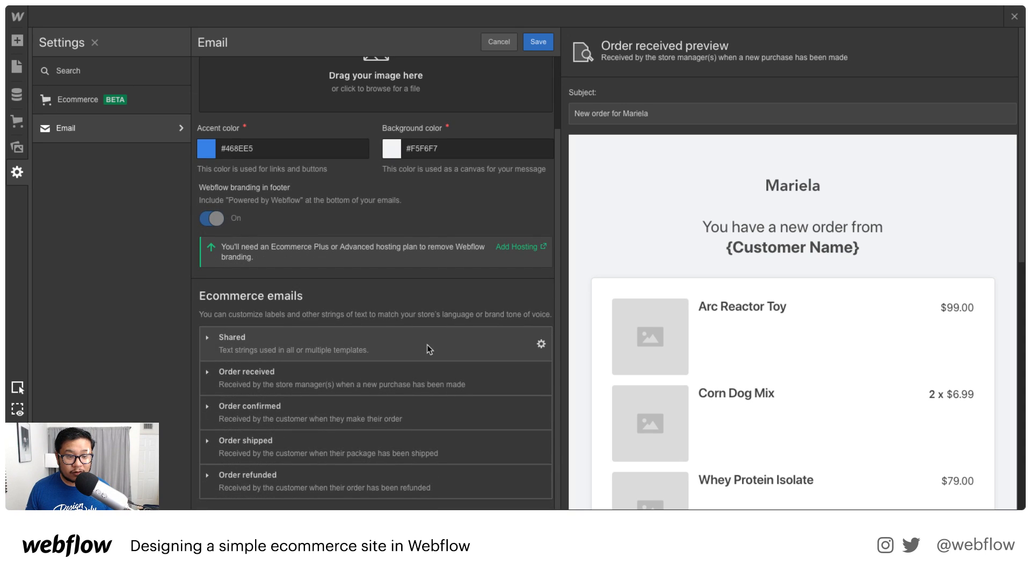
Examine the Order received email's subject and greeting message, and the dynamic fields available for its subject.
{"action": "left_click", "coordinate": [284, 376]}
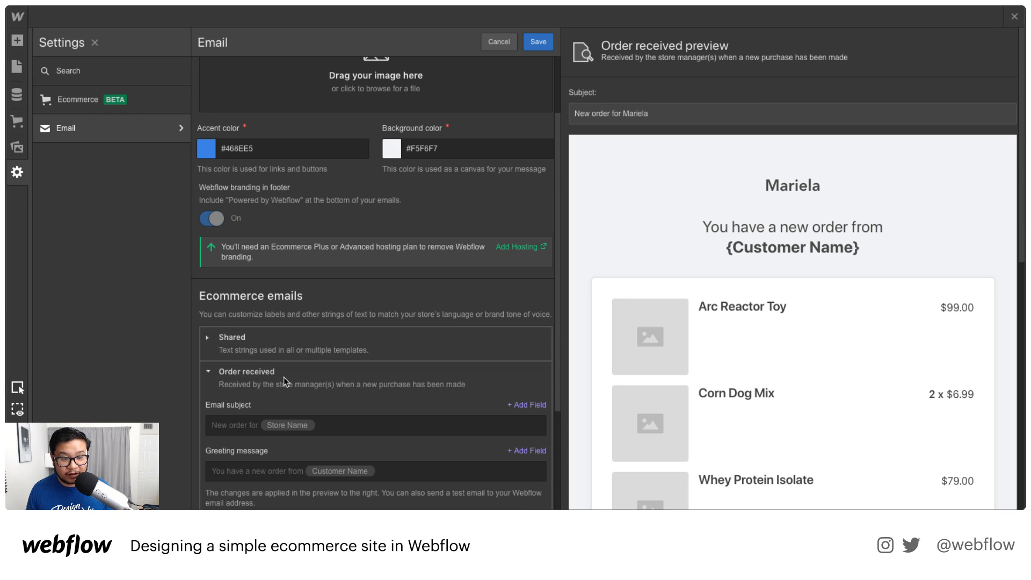
{"action": "left_click", "coordinate": [340, 386]}
{"action": "left_click", "coordinate": [339, 385]}
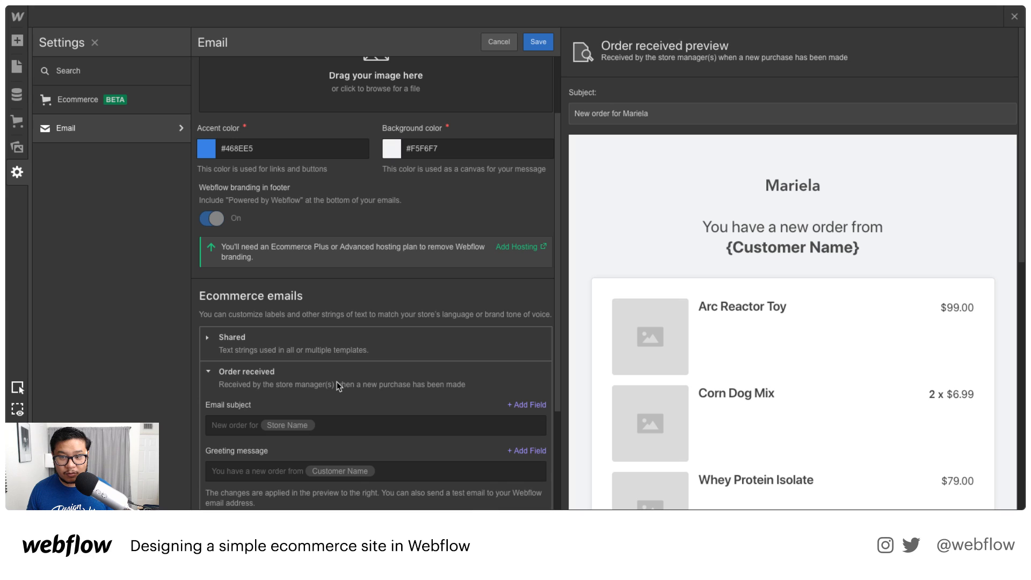
{"action": "scroll", "coordinate": [339, 385], "scroll_direction": "down", "scroll_amount": 3}
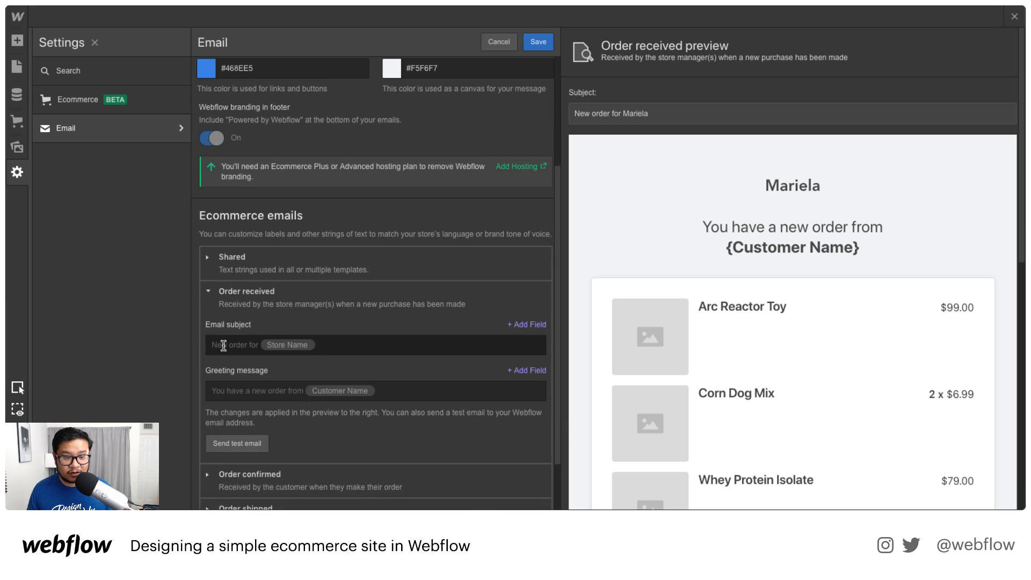
{"action": "left_click", "coordinate": [284, 348]}
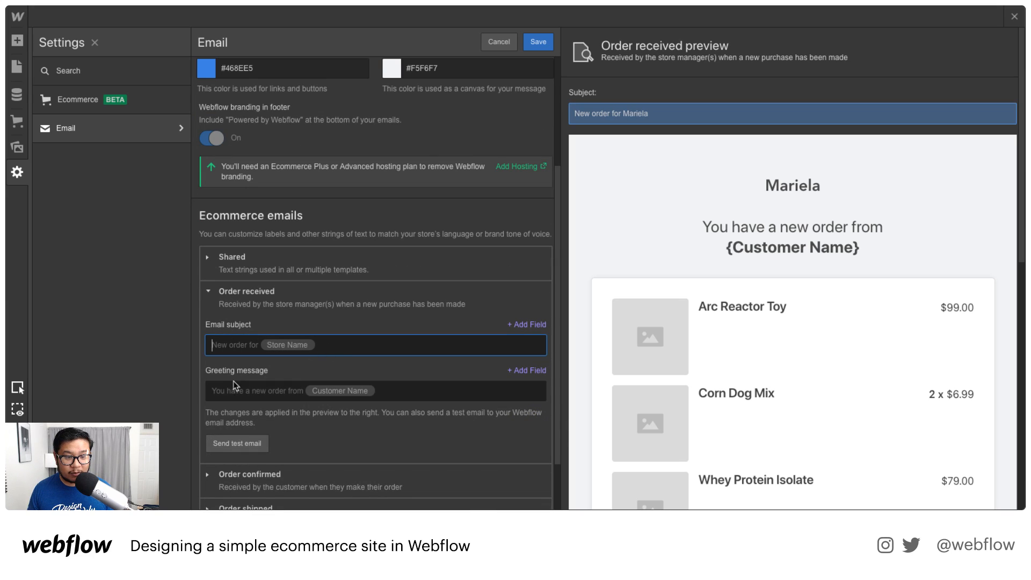
{"action": "left_click", "coordinate": [228, 394]}
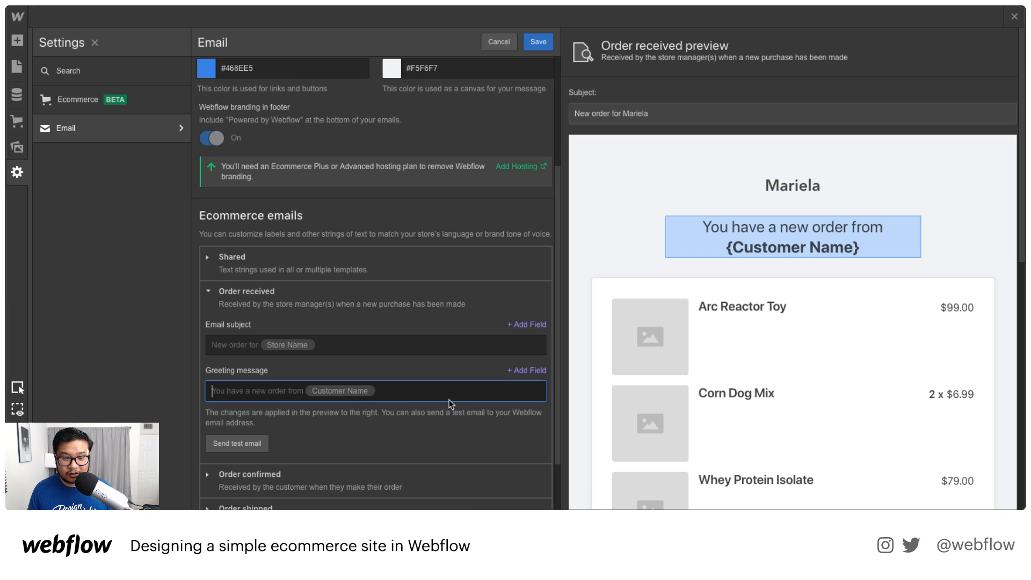
{"action": "left_click", "coordinate": [531, 325]}
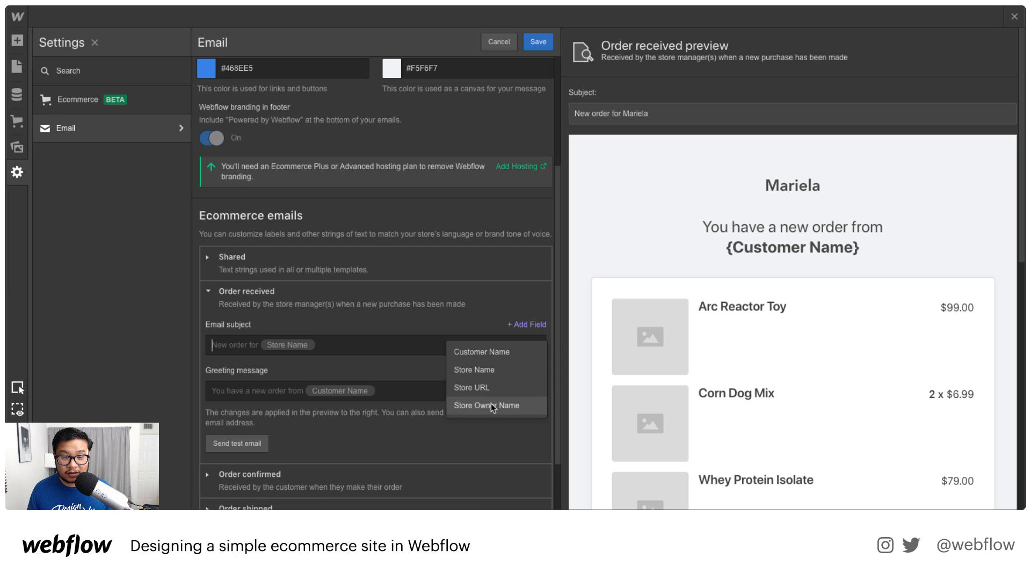
{"action": "left_click", "coordinate": [473, 440]}
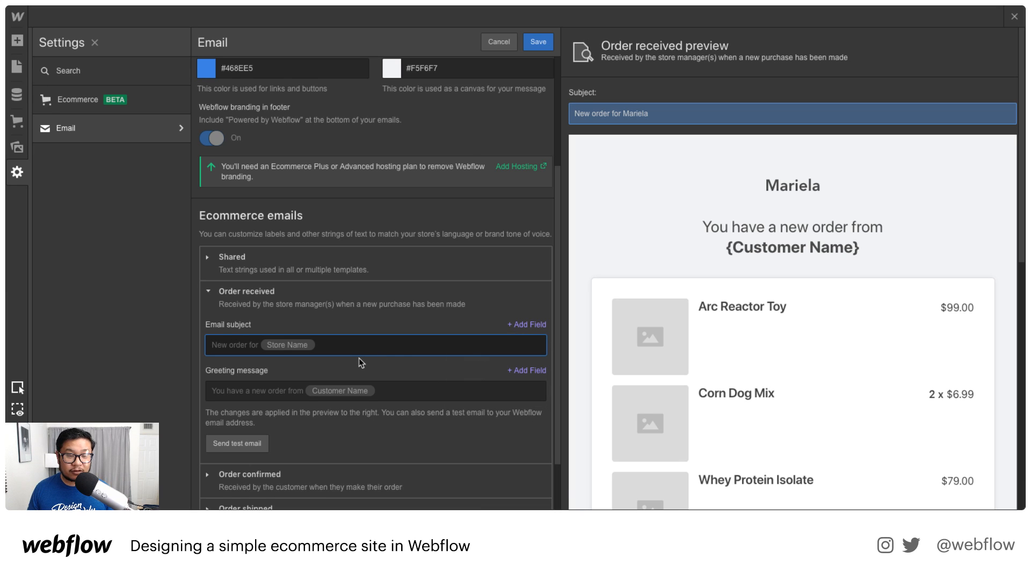
Upload wf-logo.png as the brand logo in the email design.
{"action": "scroll", "coordinate": [359, 309], "scroll_direction": "up", "scroll_amount": 3}
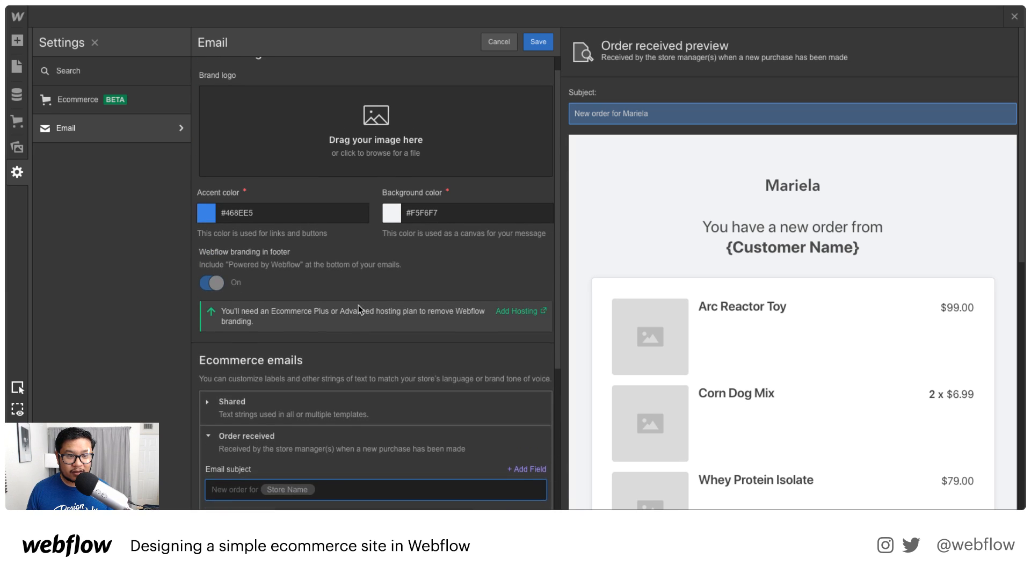
{"action": "scroll", "coordinate": [359, 305], "scroll_direction": "up", "scroll_amount": 1}
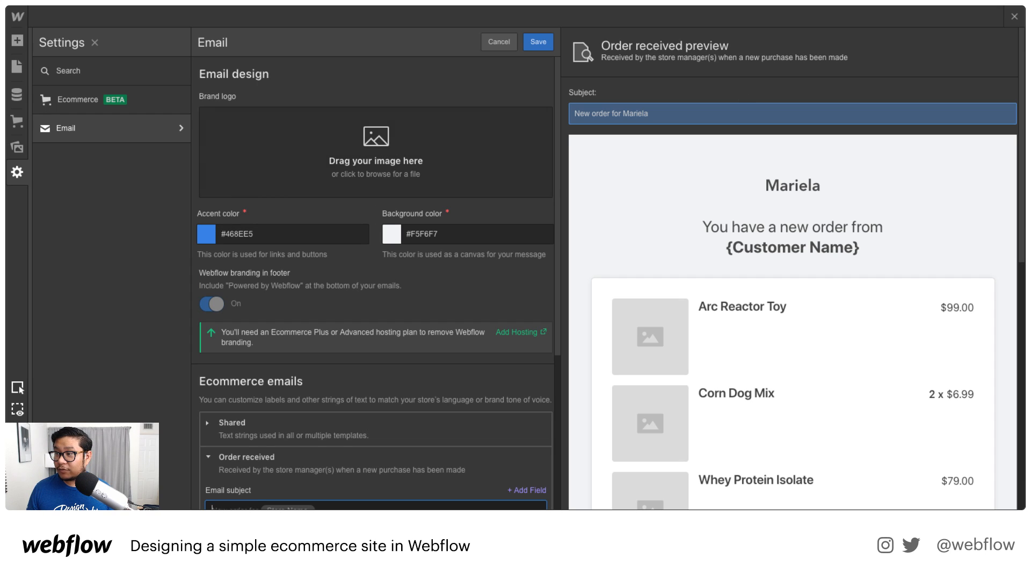
{"action": "left_click_drag", "start_coordinate": [840, 107], "coordinate": [359, 167]}
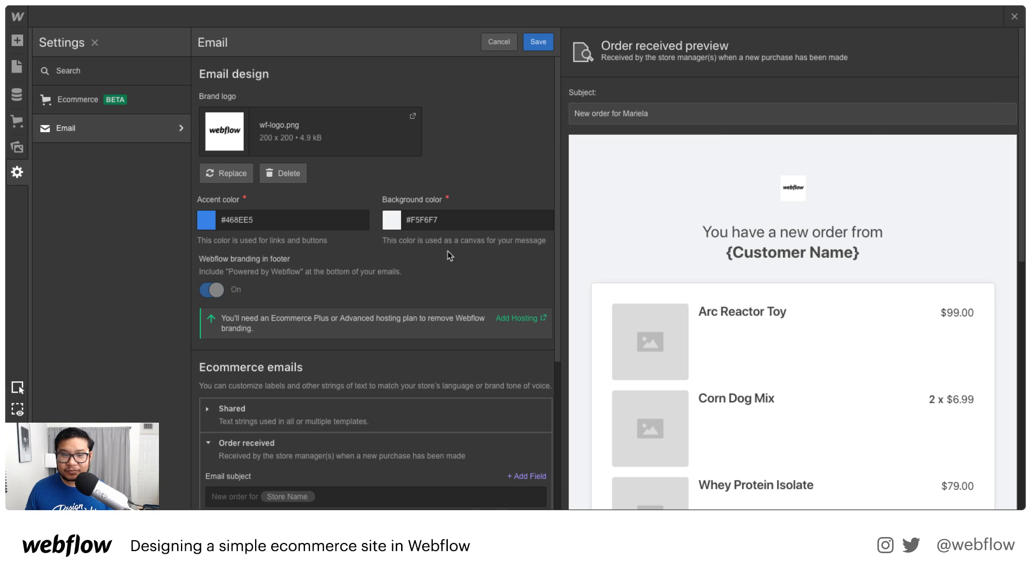
{"action": "left_click", "coordinate": [472, 151]}
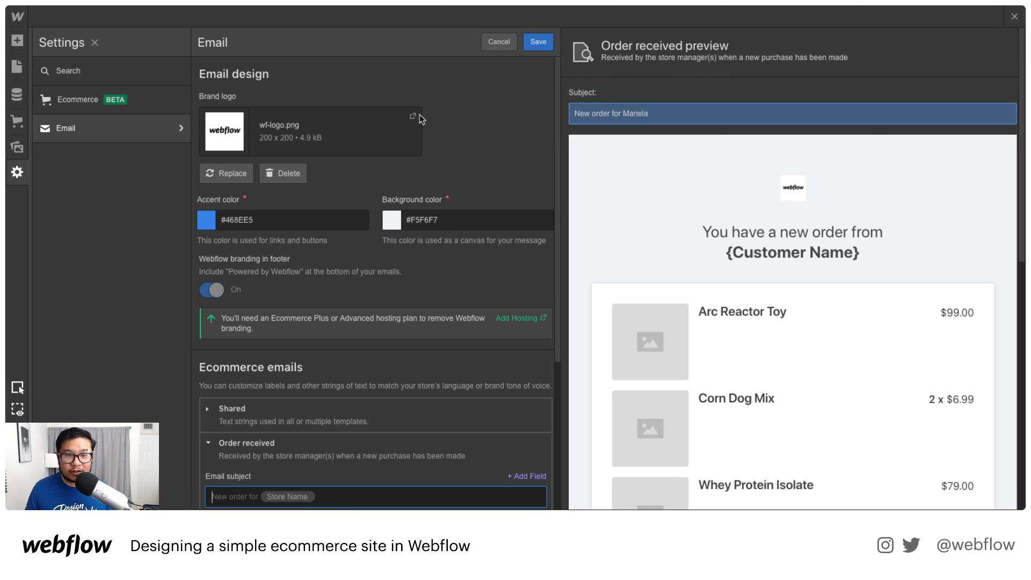
Set the email design's accent color to the beige swatch #c9bcad, previewing it on the View and fulfill order button.
{"action": "left_click", "coordinate": [208, 220]}
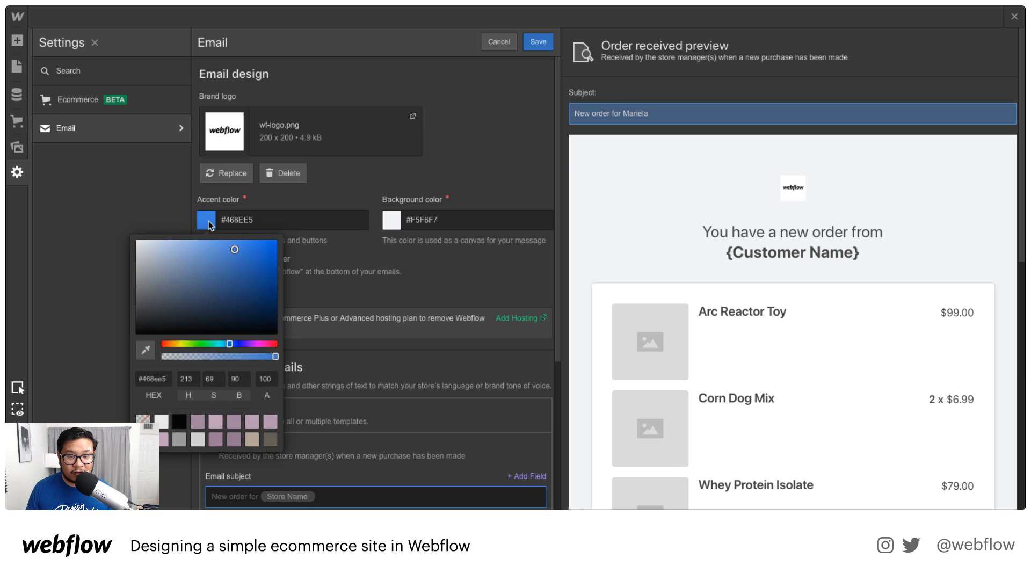
{"action": "left_click", "coordinate": [652, 348]}
{"action": "scroll", "coordinate": [653, 348], "scroll_direction": "down", "scroll_amount": 10}
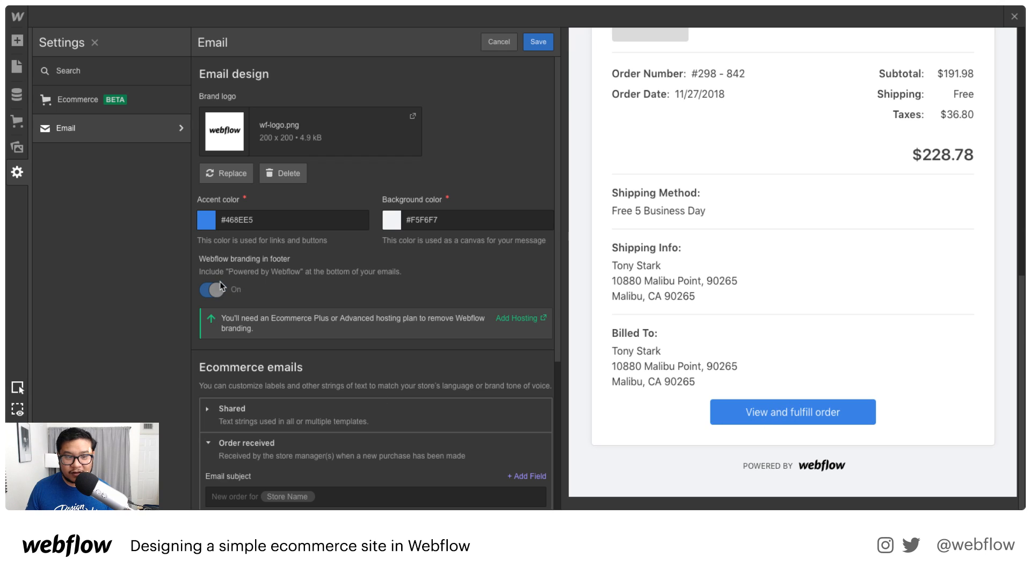
{"action": "left_click", "coordinate": [204, 220]}
{"action": "left_click_drag", "start_coordinate": [236, 310], "coordinate": [140, 231]}
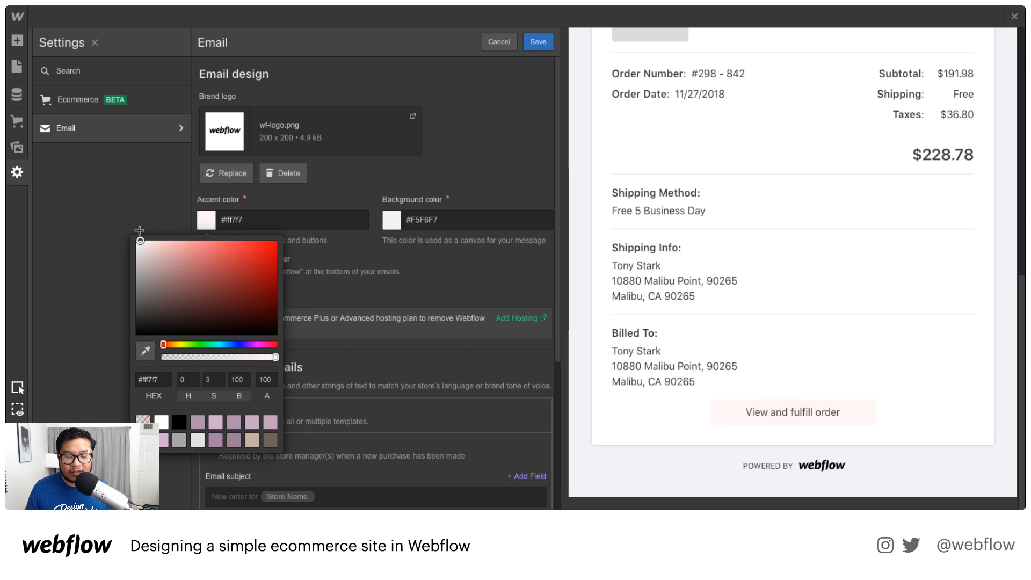
{"action": "left_click", "coordinate": [273, 443]}
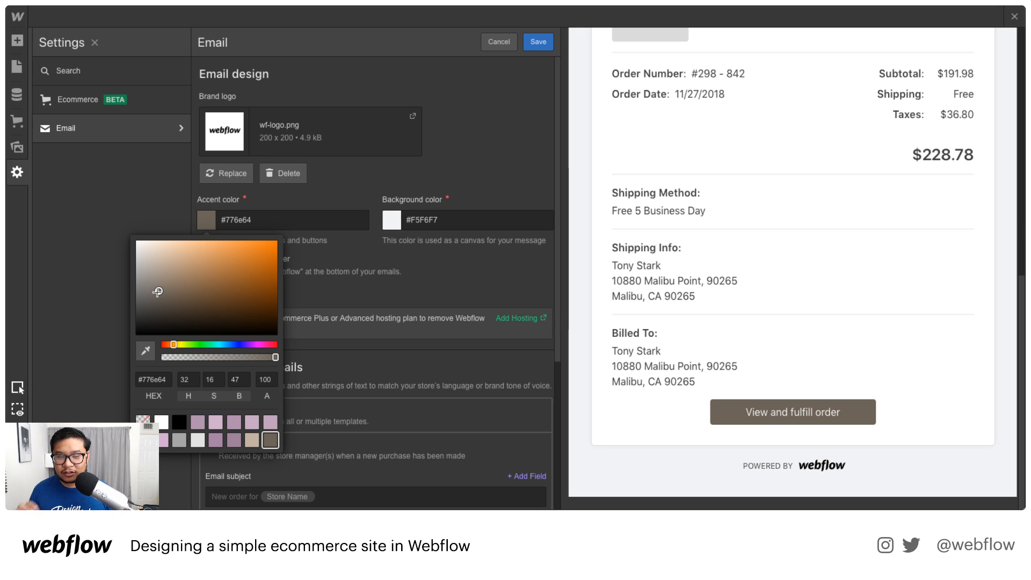
{"action": "left_click_drag", "start_coordinate": [158, 292], "coordinate": [120, 239]}
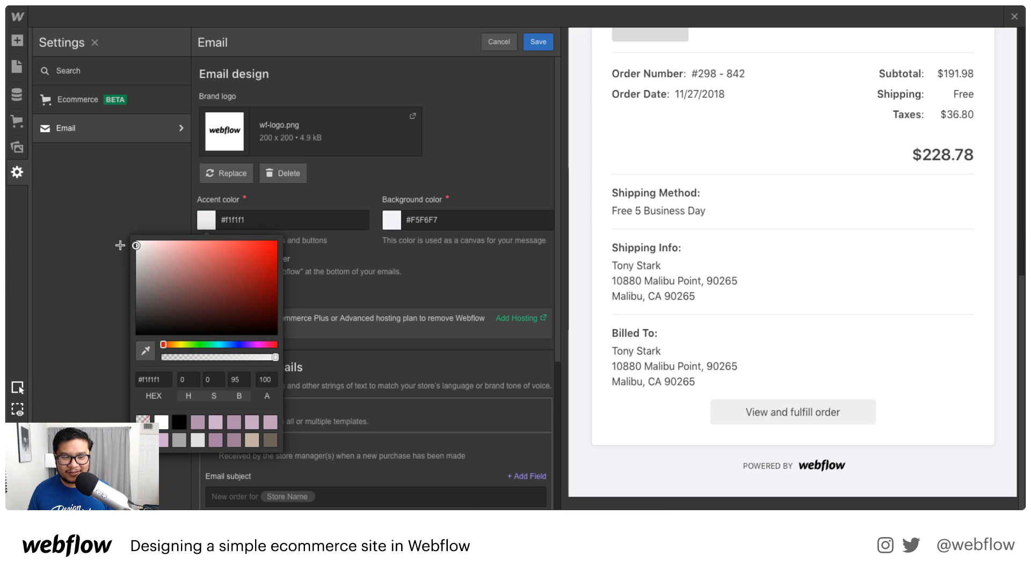
{"action": "left_click", "coordinate": [269, 441]}
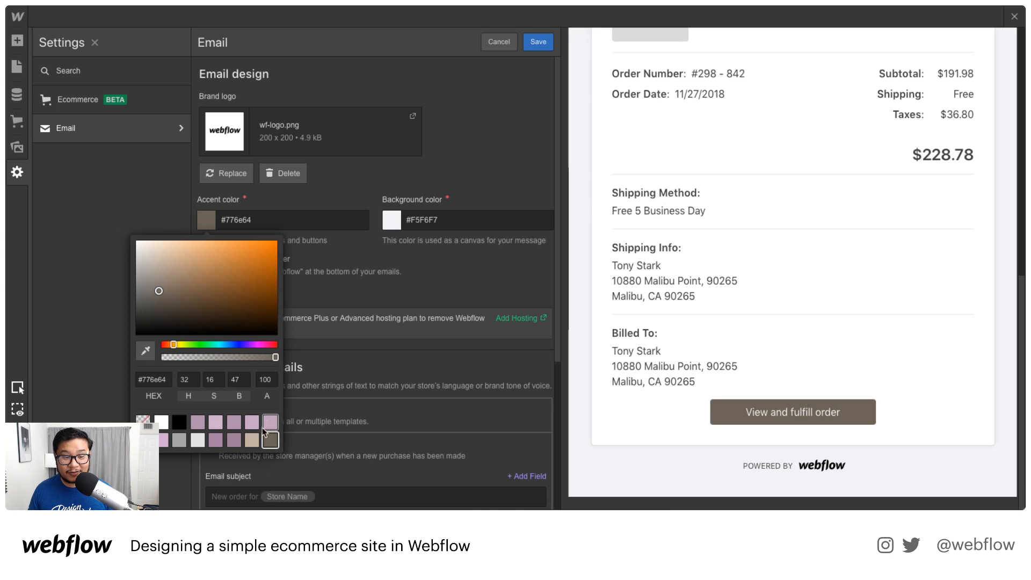
{"action": "left_click", "coordinate": [252, 440]}
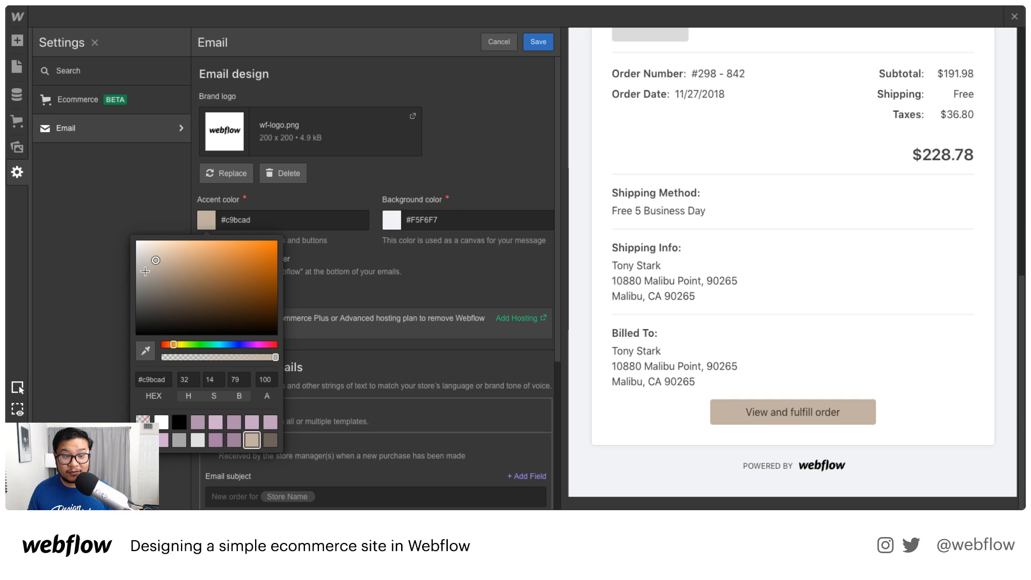
{"action": "left_click", "coordinate": [375, 258]}
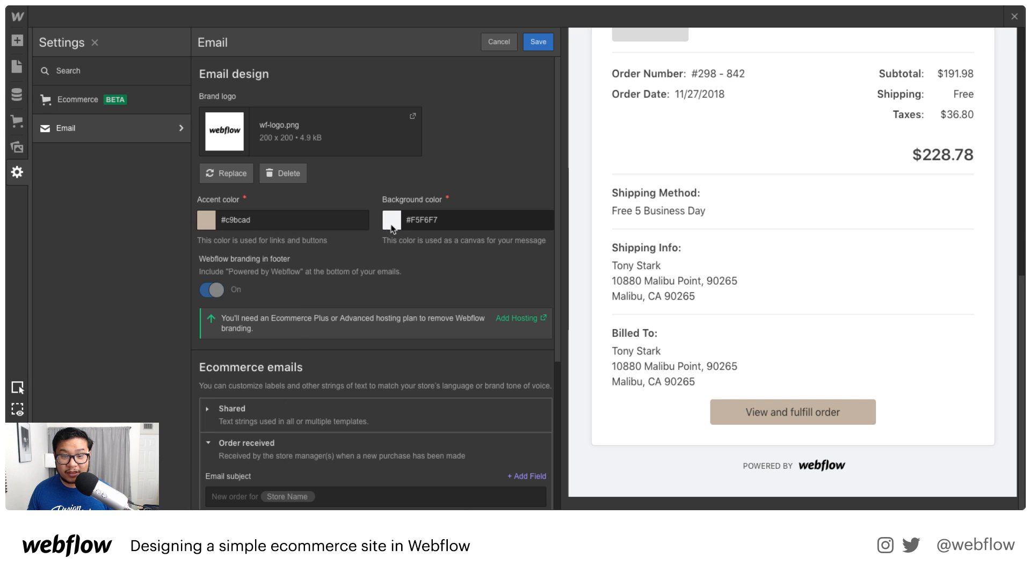
Set the email background color to the Dim Grey swatch #776e64 and save the email settings.
{"action": "left_click", "coordinate": [391, 219]}
{"action": "left_click", "coordinate": [445, 259]}
{"action": "left_click_drag", "start_coordinate": [445, 258], "coordinate": [465, 236]}
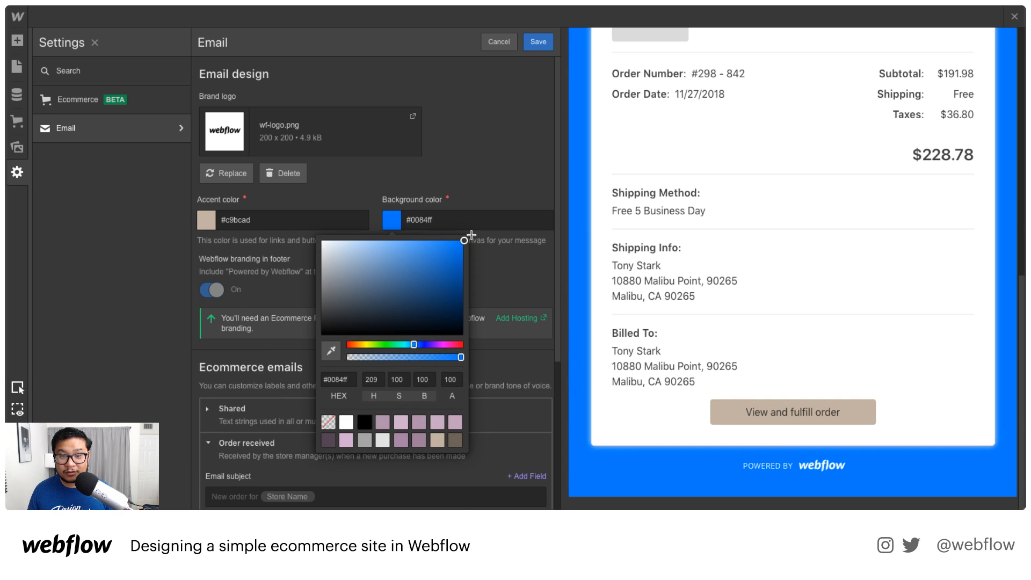
{"action": "left_click_drag", "start_coordinate": [429, 271], "coordinate": [320, 336]}
{"action": "left_click", "coordinate": [334, 250]}
{"action": "left_click_drag", "start_coordinate": [331, 246], "coordinate": [329, 236]}
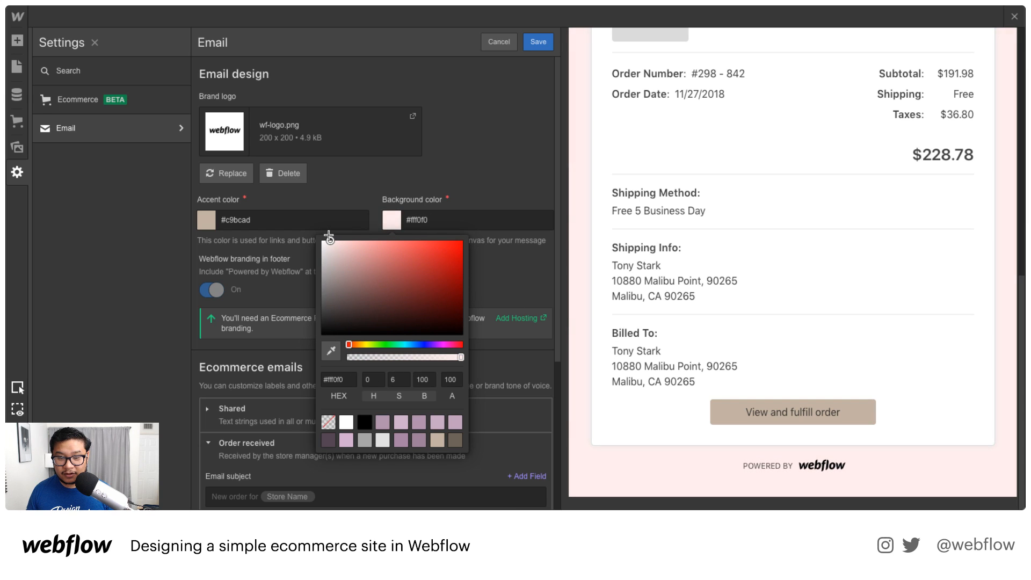
{"action": "left_click", "coordinate": [455, 440]}
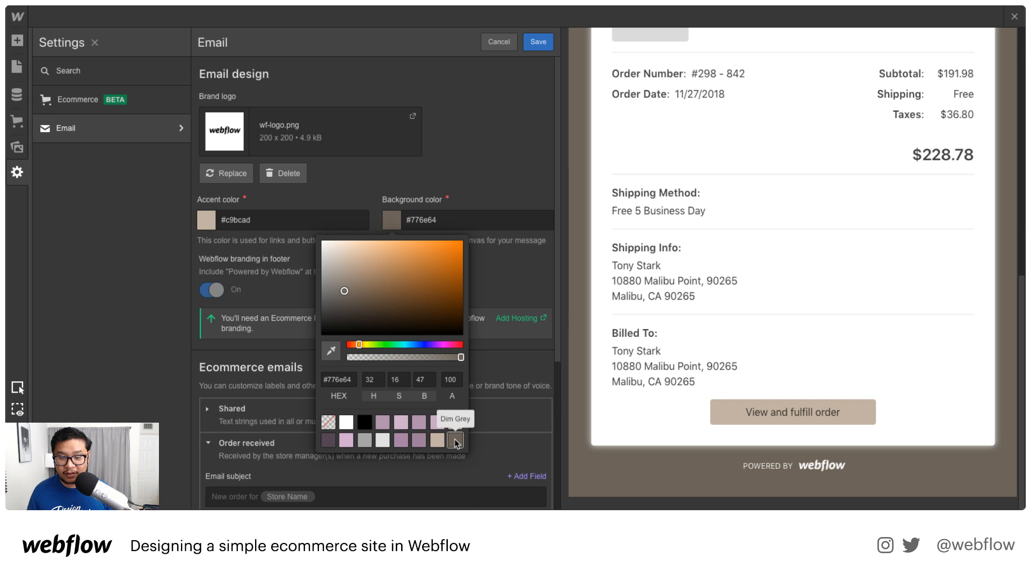
{"action": "left_click", "coordinate": [495, 275]}
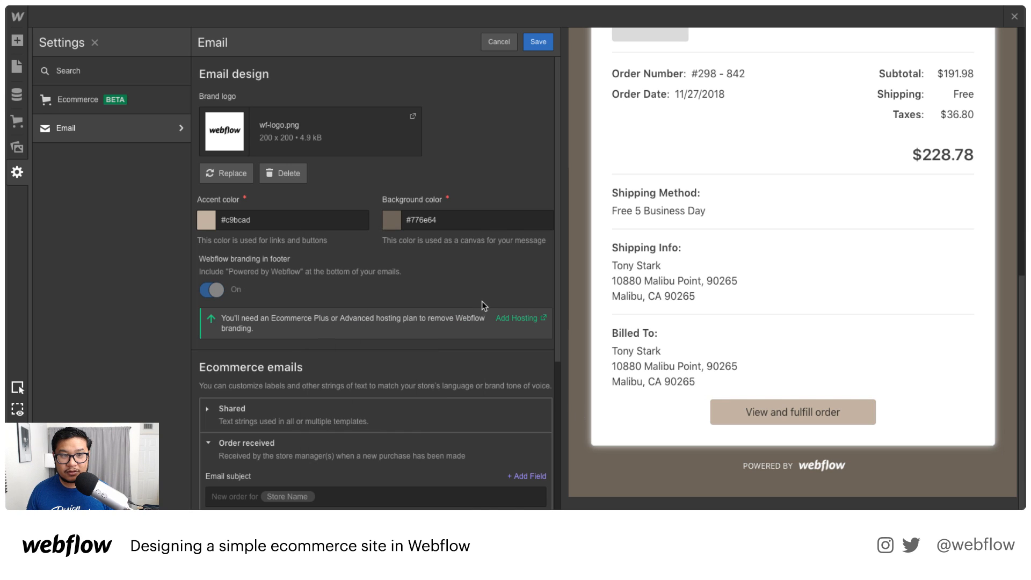
{"action": "left_click", "coordinate": [538, 42]}
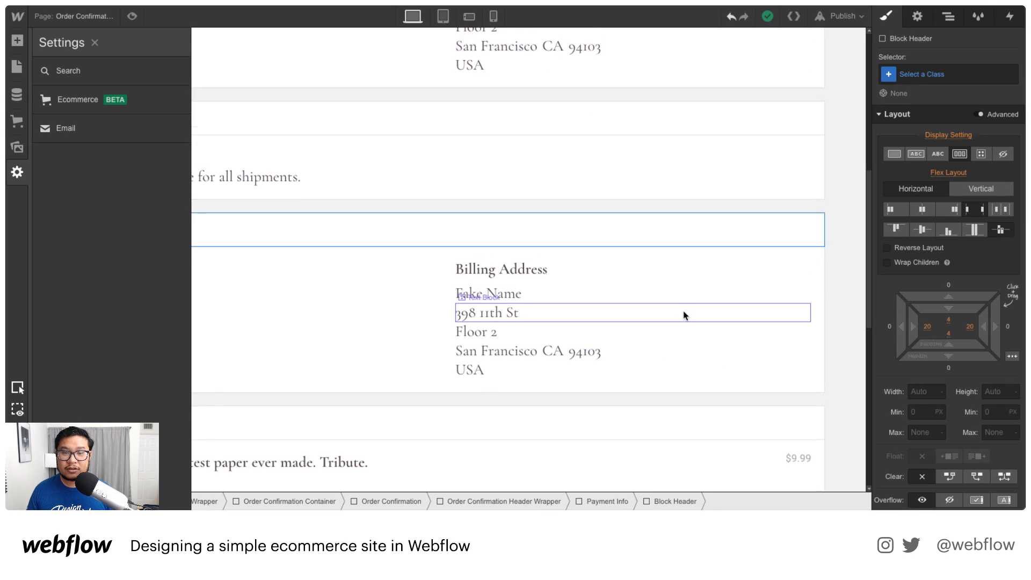
Publish the site to its webflow.io domain and open it in the Editor.
{"action": "scroll", "coordinate": [644, 311], "scroll_direction": "up", "scroll_amount": 4}
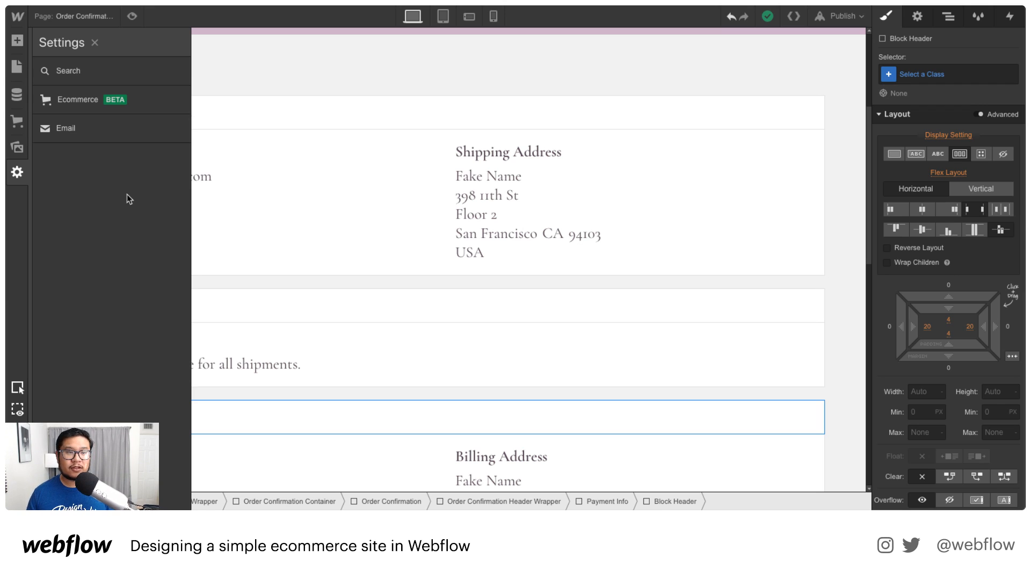
{"action": "left_click", "coordinate": [18, 18]}
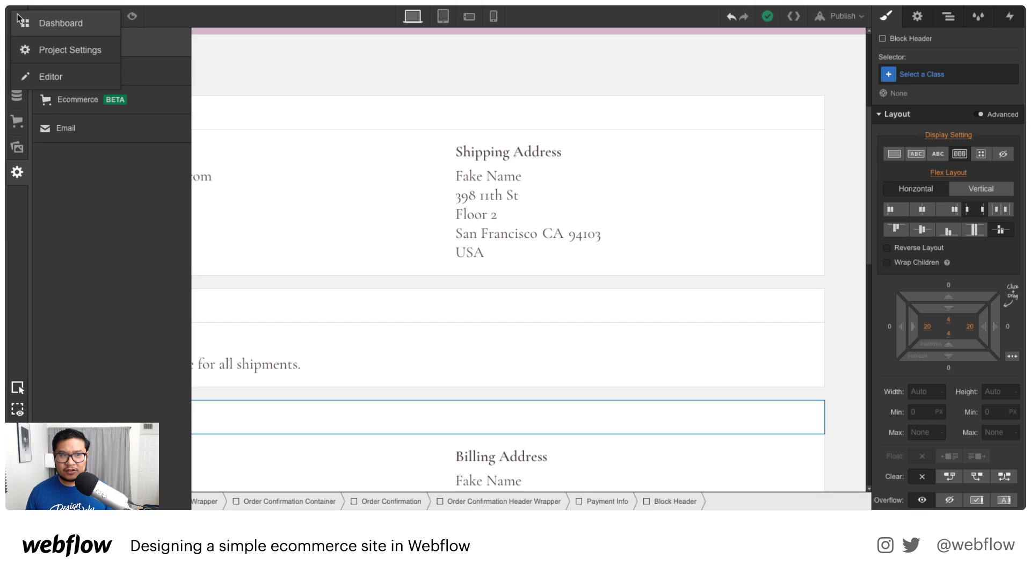
{"action": "left_click", "coordinate": [32, 76]}
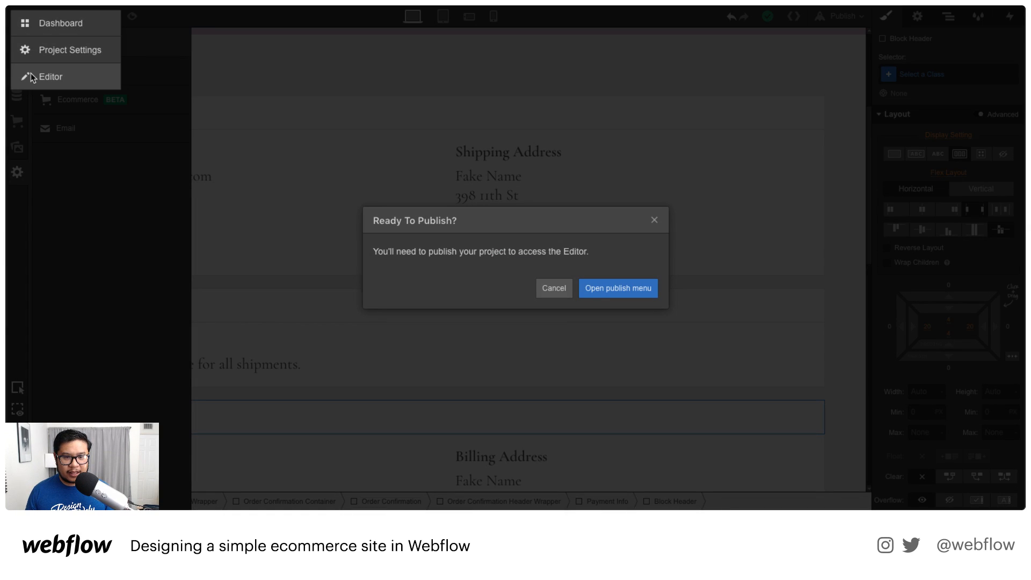
{"action": "left_click", "coordinate": [621, 289]}
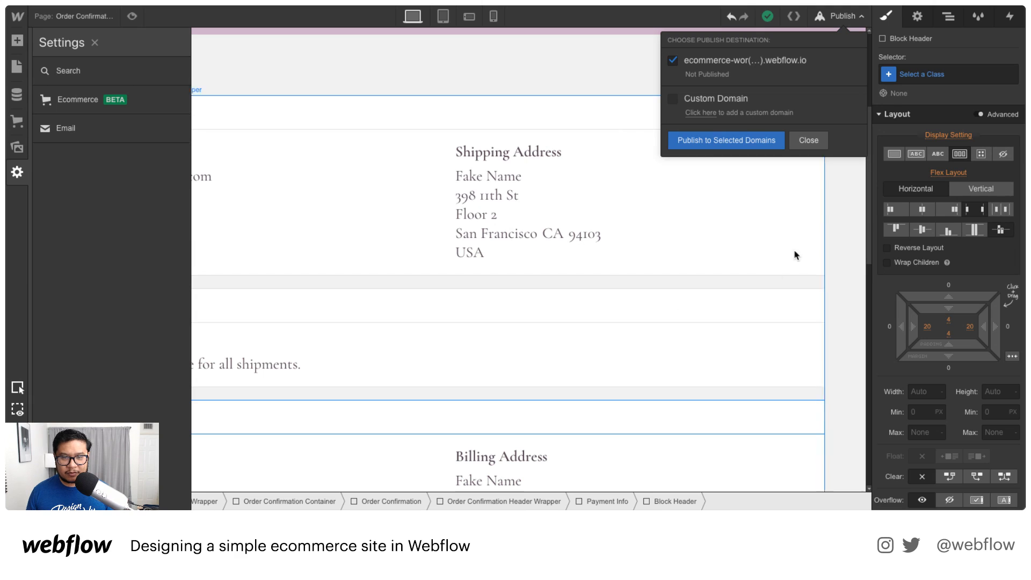
{"action": "left_click", "coordinate": [755, 149]}
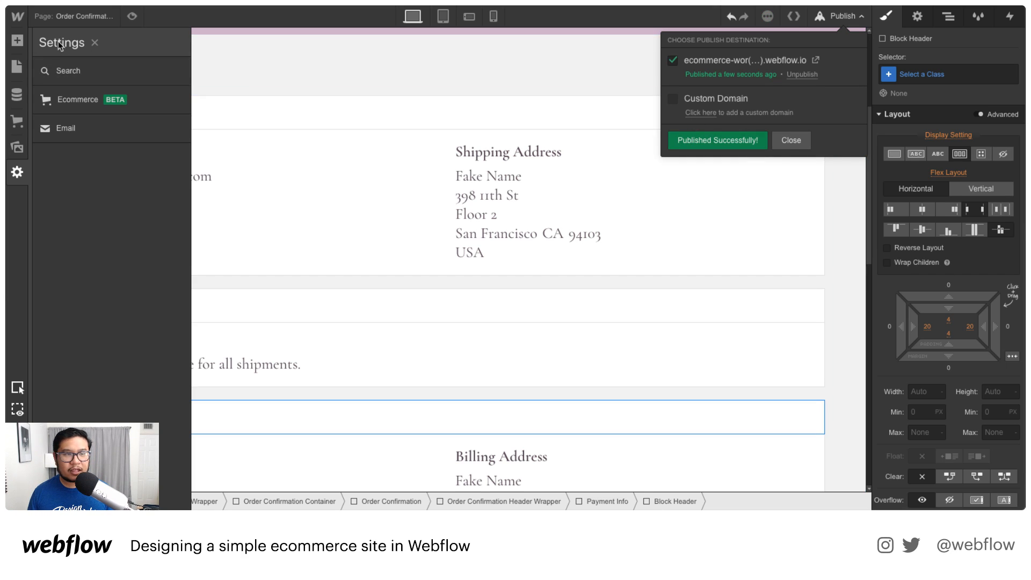
{"action": "left_click", "coordinate": [17, 16]}
{"action": "left_click", "coordinate": [42, 72]}
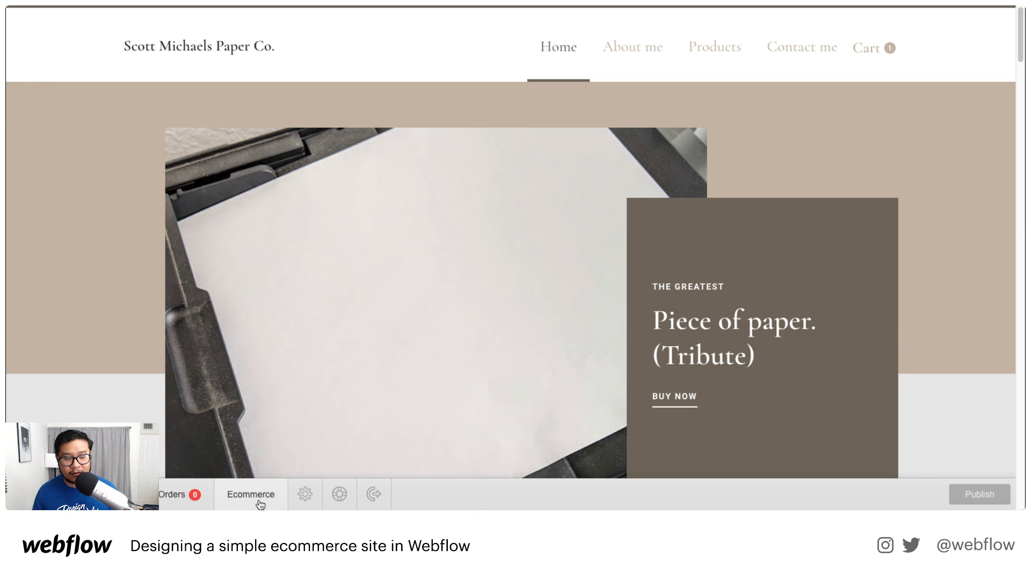
Look through the Editor's Ecommerce and Account settings without adding a business address, and open the Orders area.
{"action": "left_click", "coordinate": [304, 494]}
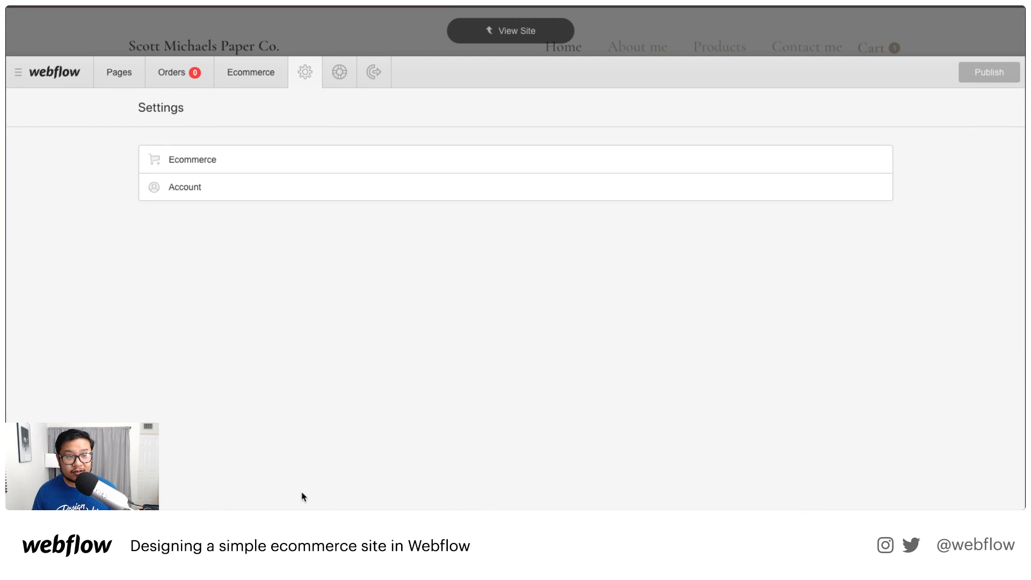
{"action": "left_click", "coordinate": [182, 167]}
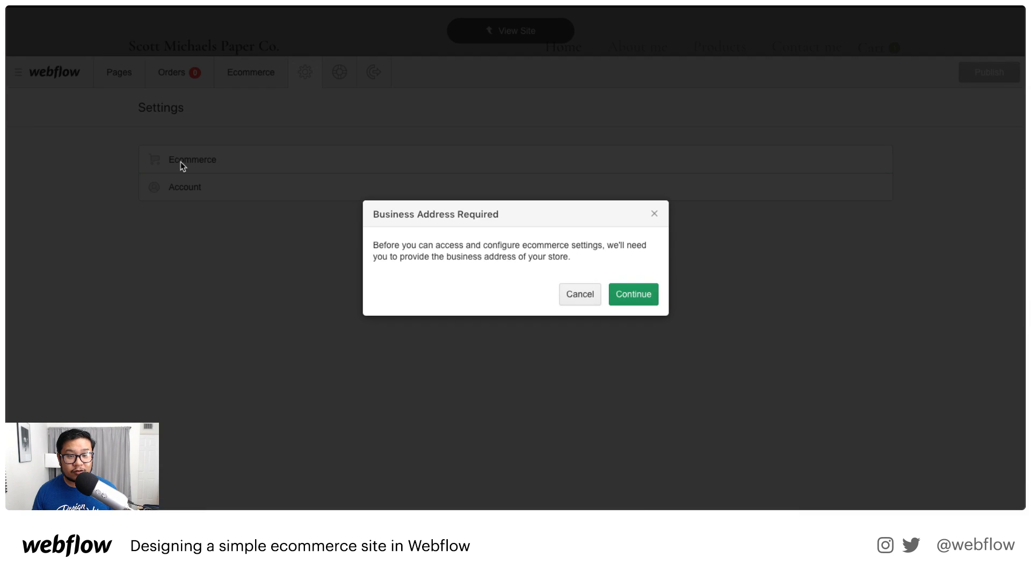
{"action": "left_click", "coordinate": [655, 295]}
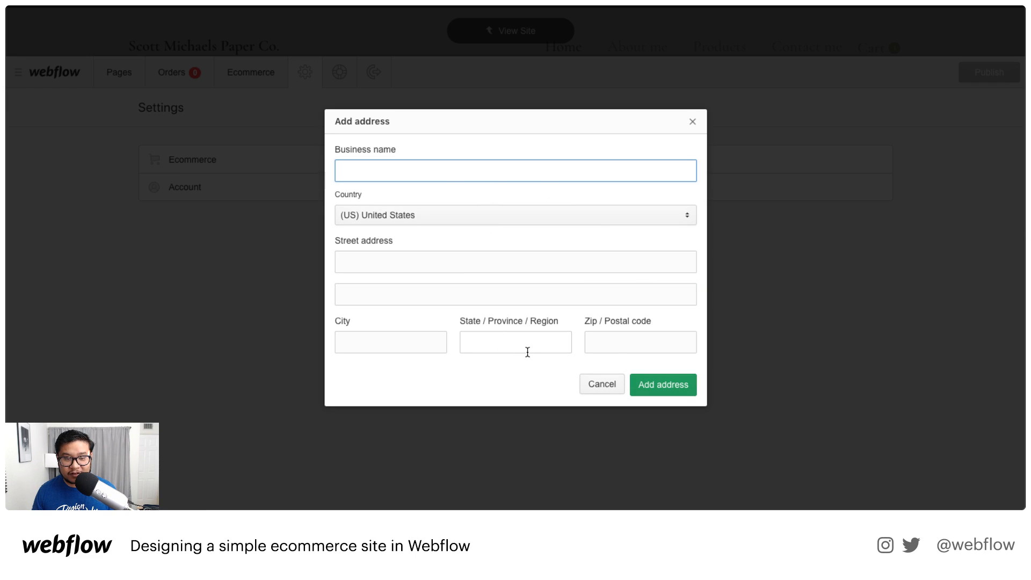
{"action": "left_click", "coordinate": [597, 384]}
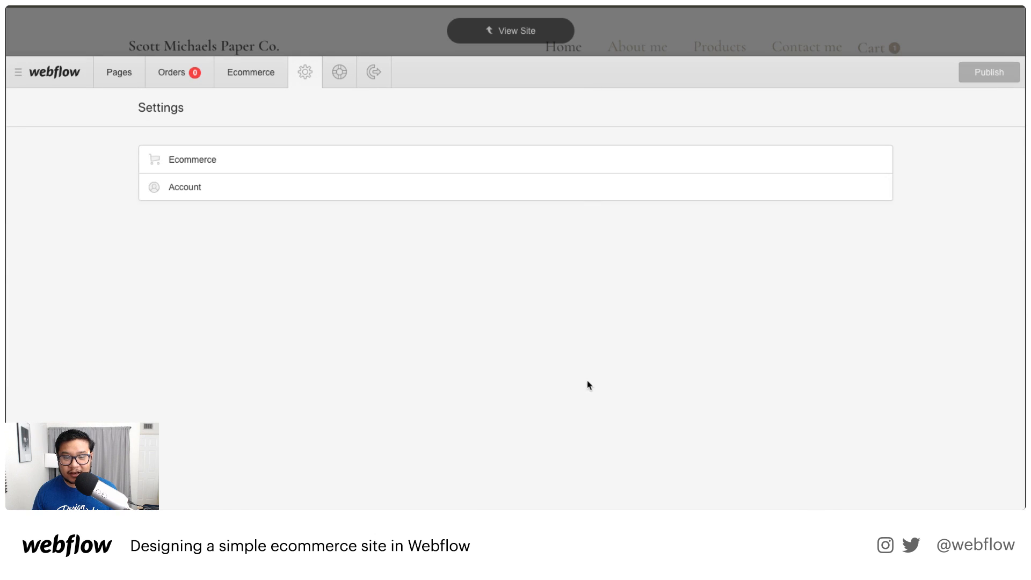
{"action": "left_click", "coordinate": [173, 188]}
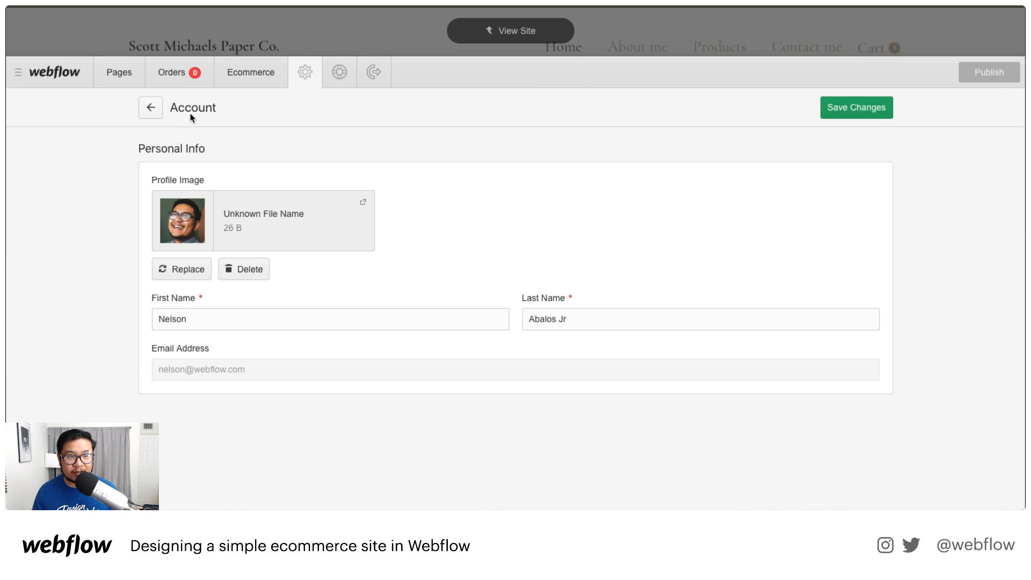
{"action": "left_click", "coordinate": [160, 109]}
{"action": "left_click", "coordinate": [188, 151]}
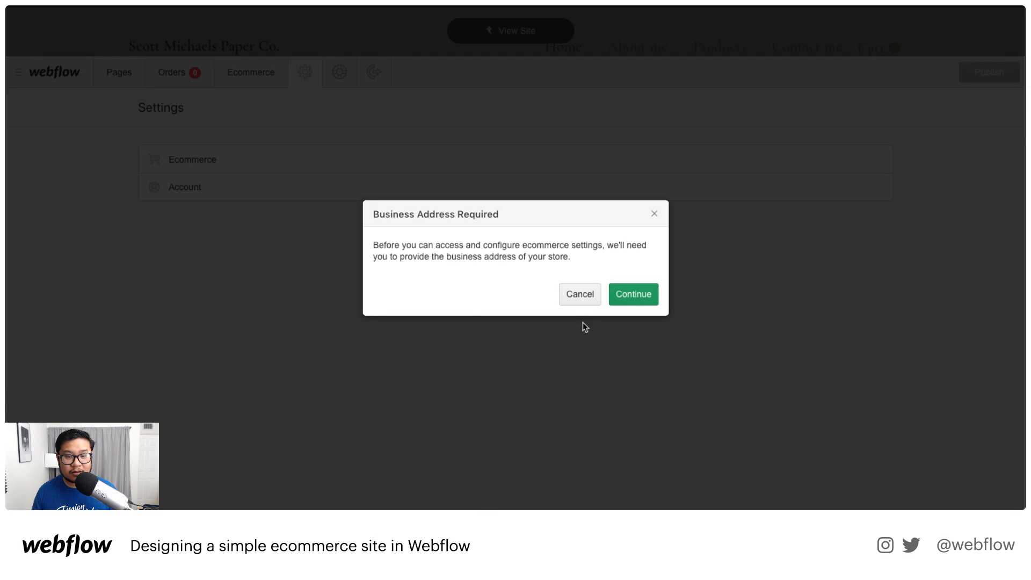
{"action": "left_click", "coordinate": [573, 295]}
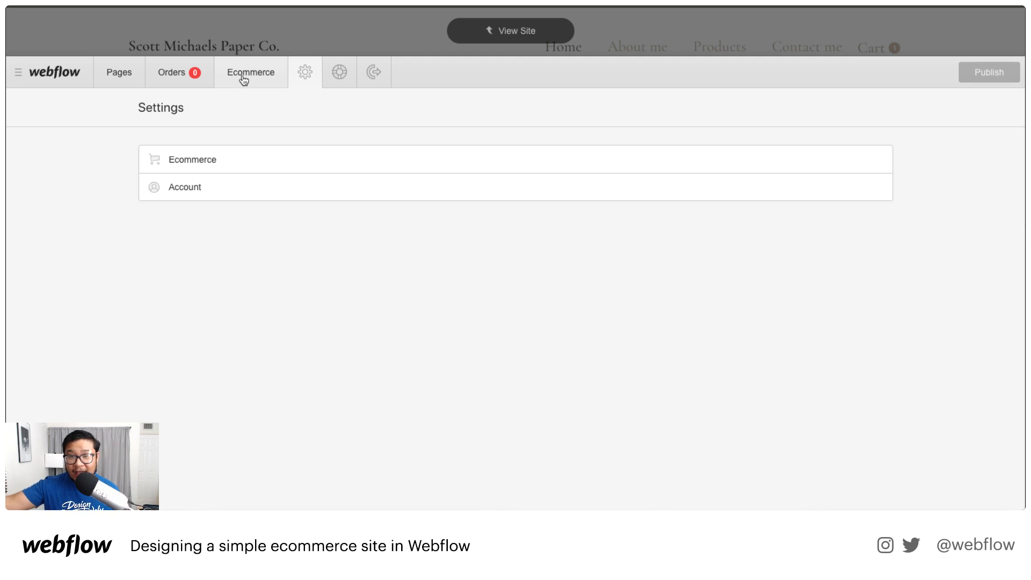
{"action": "left_click", "coordinate": [186, 74]}
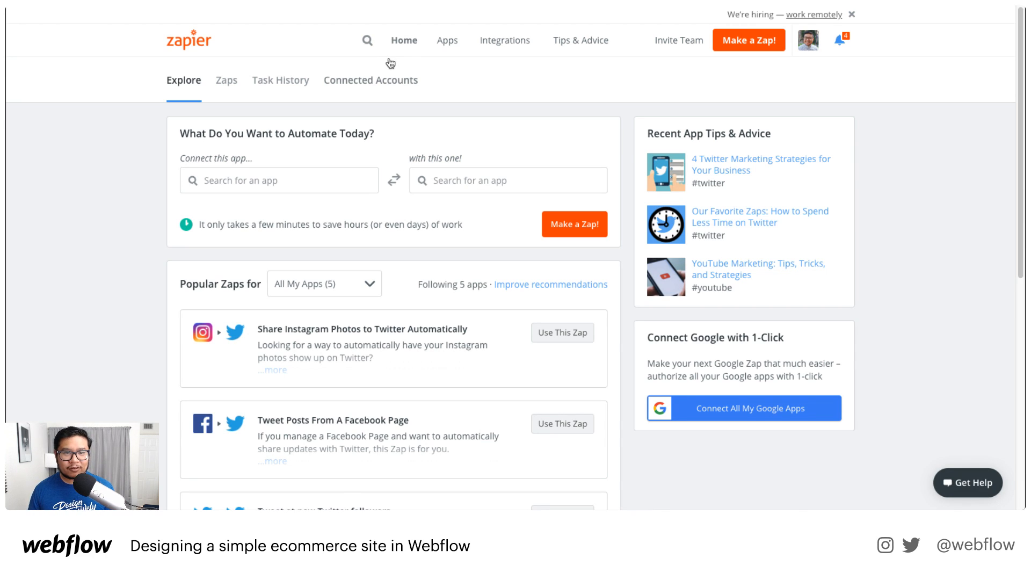
In Zapier, choose Webflow as the first app to connect.
{"action": "left_click", "coordinate": [241, 176]}
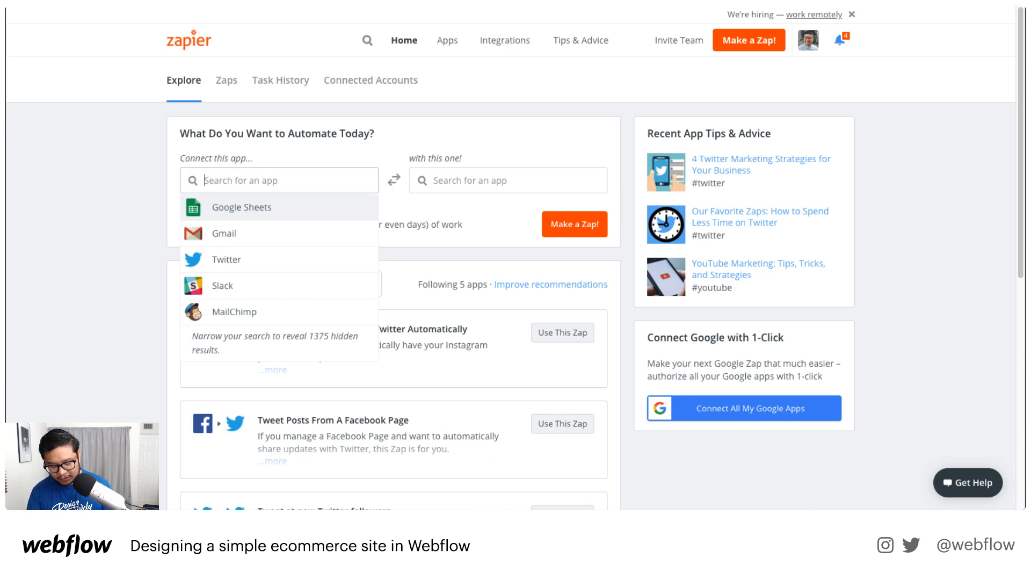
{"action": "type", "text": "webflow"}
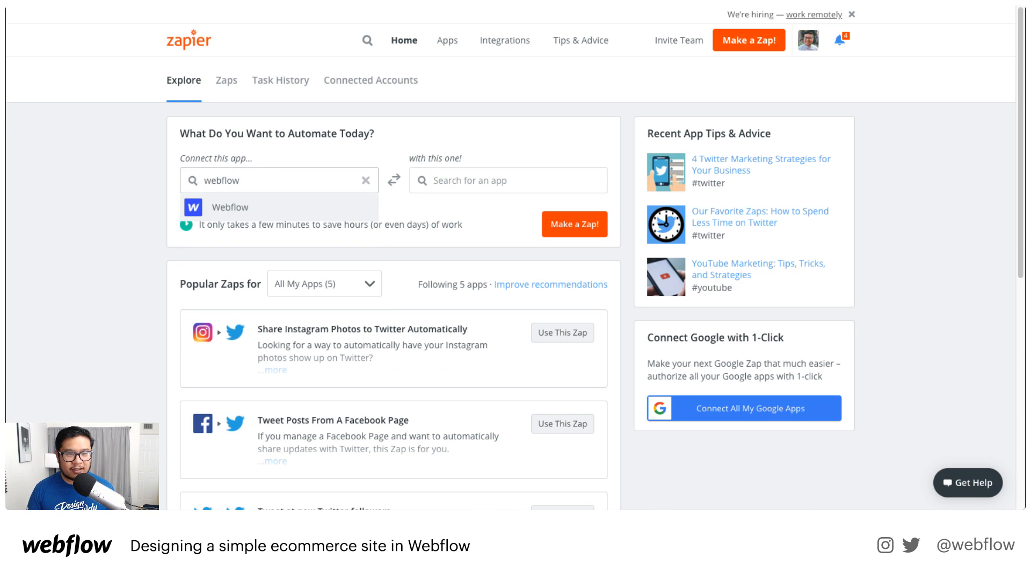
{"action": "left_click", "coordinate": [230, 207]}
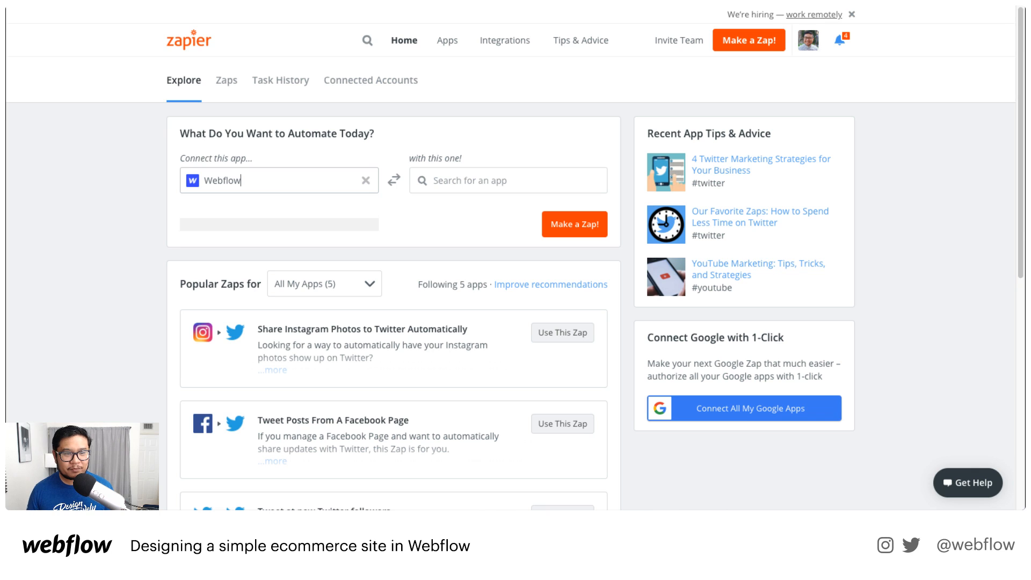
Search for a second app to connect with Webflow, using the terms sms, text and google.
{"action": "left_click", "coordinate": [449, 183]}
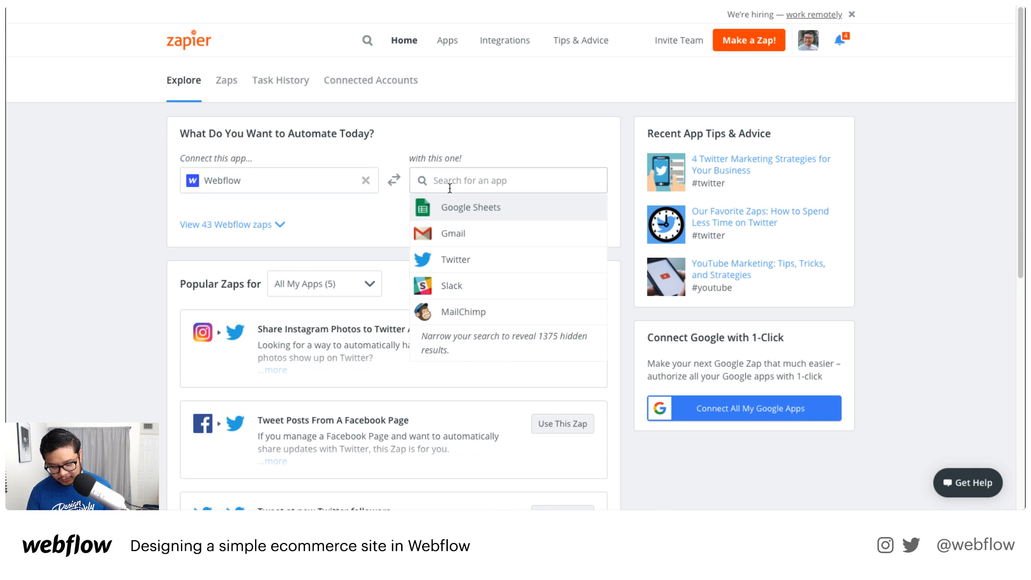
{"action": "type", "text": "sms"}
{"action": "key", "text": "BackSpace"}
{"action": "key", "text": "BackSpace"}
{"action": "key", "text": "BackSpace"}
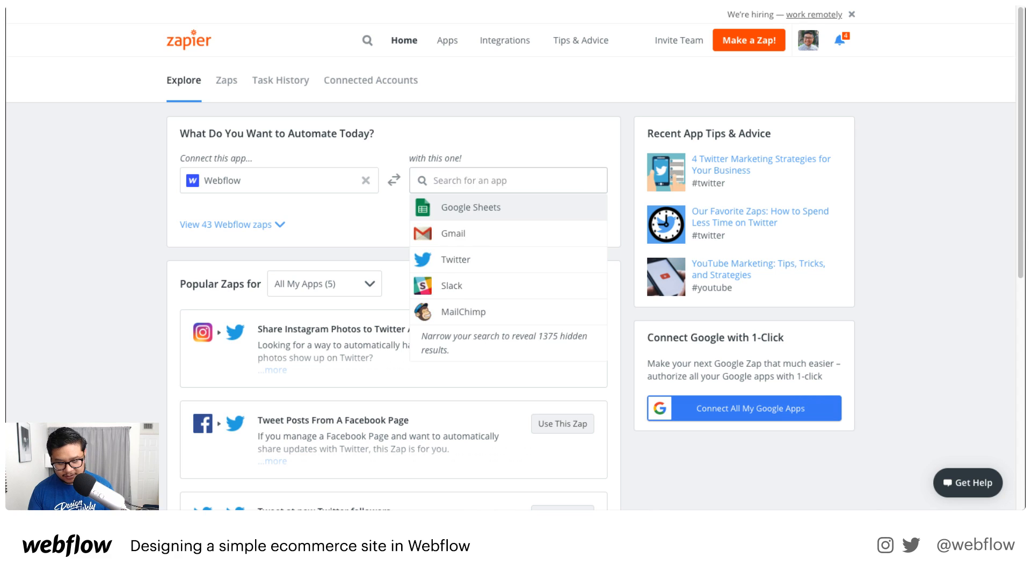
{"action": "type", "text": "text"}
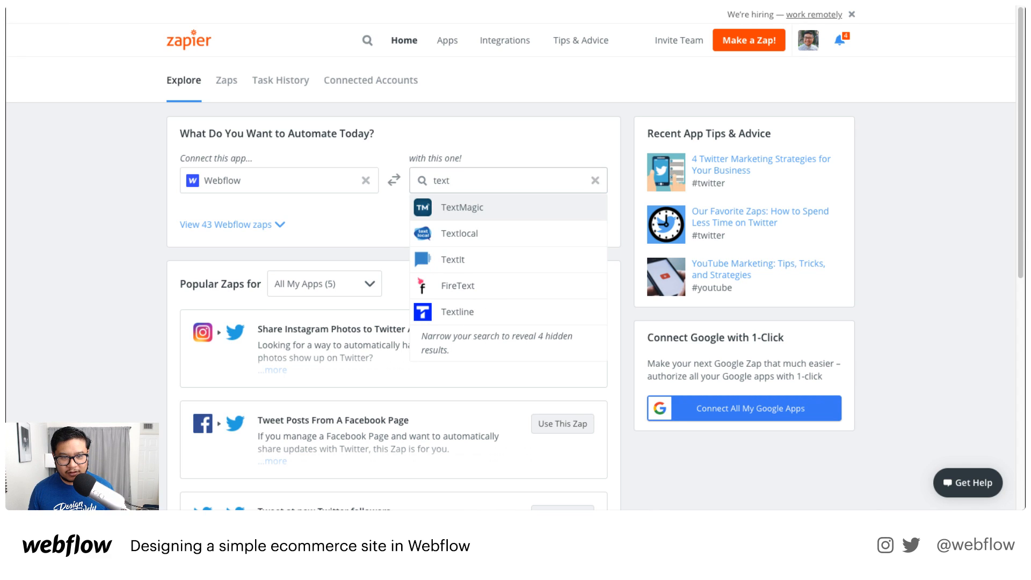
{"action": "key", "text": "BackSpace"}
{"action": "key", "text": "BackSpace"}
{"action": "key", "text": "BackSpace"}
{"action": "key", "text": "BackSpace"}
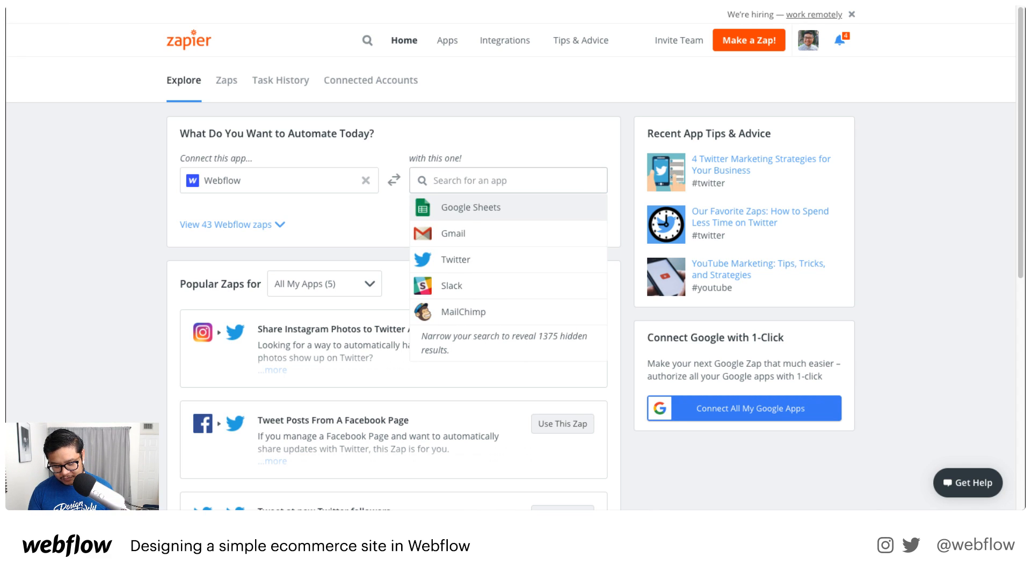
{"action": "type", "text": "google"}
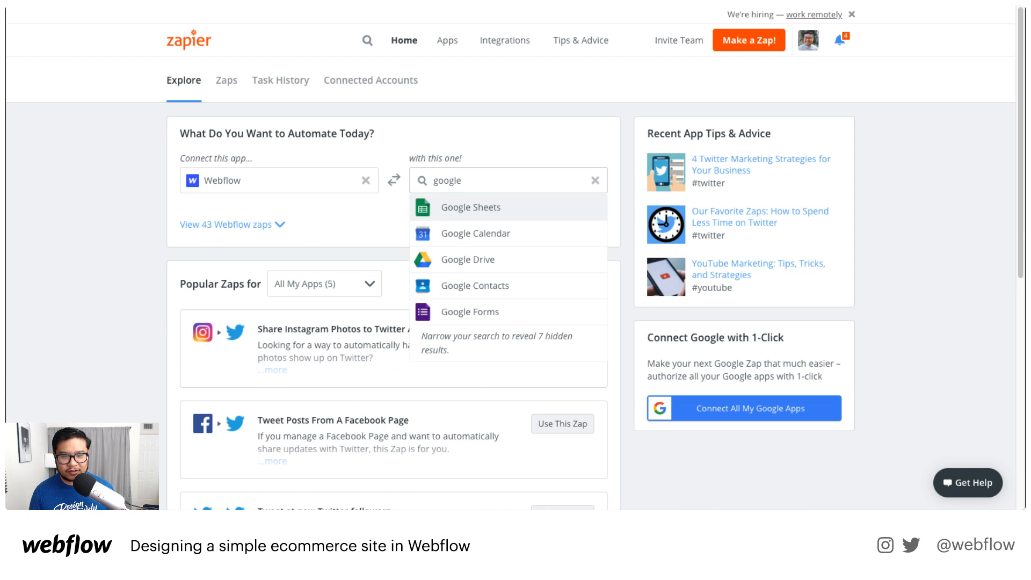
Choose Google Sheets as the second app to connect with Webflow, and set New Order as the trigger.
{"action": "key", "text": "Return"}
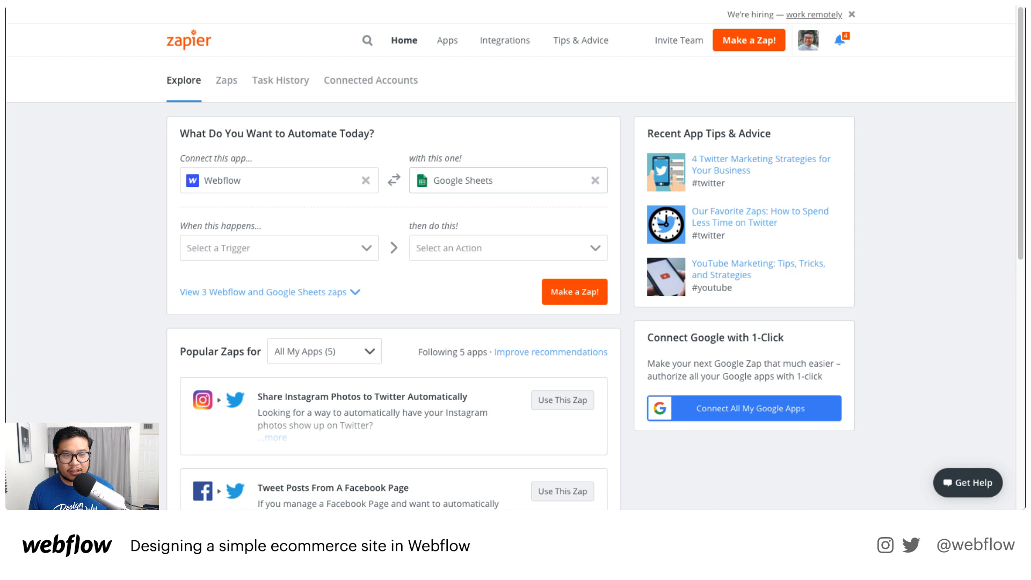
{"action": "left_click", "coordinate": [324, 252]}
{"action": "scroll", "coordinate": [324, 347], "scroll_direction": "down", "scroll_amount": 1}
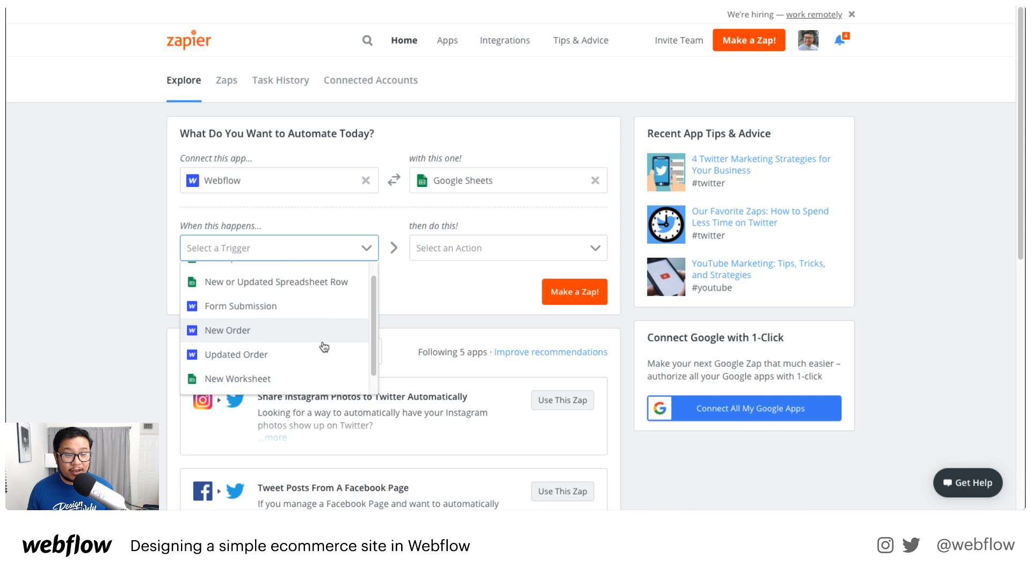
{"action": "left_click", "coordinate": [243, 324]}
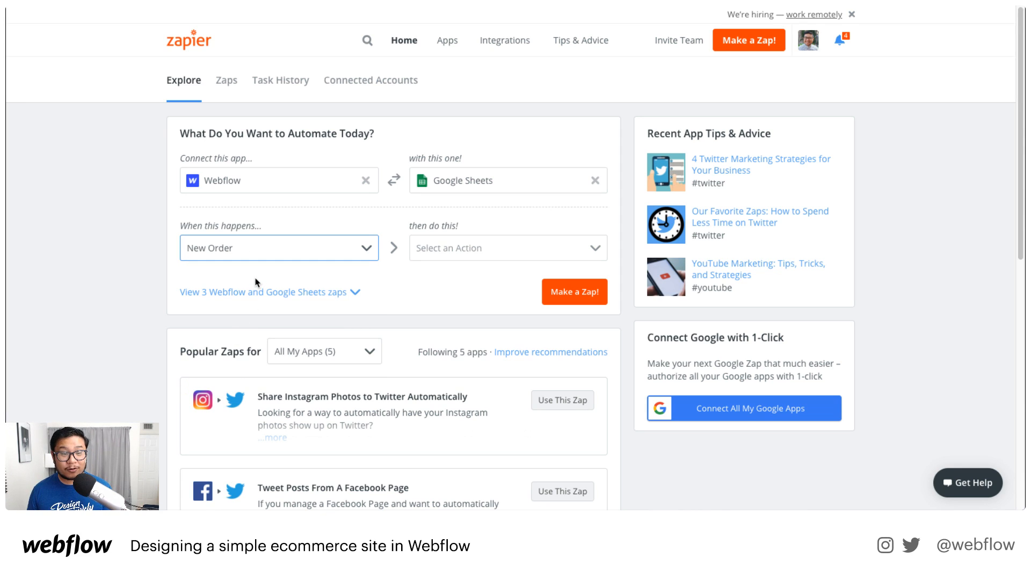
Look through the available actions and triggers for the Webflow and Google Sheets connection without changing the selection.
{"action": "left_click", "coordinate": [453, 255]}
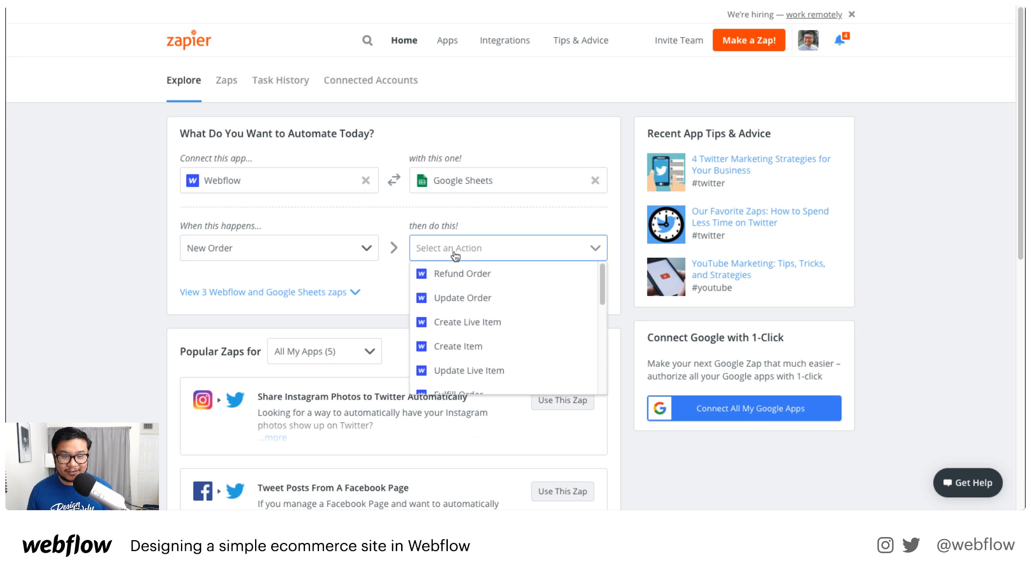
{"action": "scroll", "coordinate": [490, 301], "scroll_direction": "down", "scroll_amount": 2}
{"action": "scroll", "coordinate": [491, 304], "scroll_direction": "down", "scroll_amount": 5}
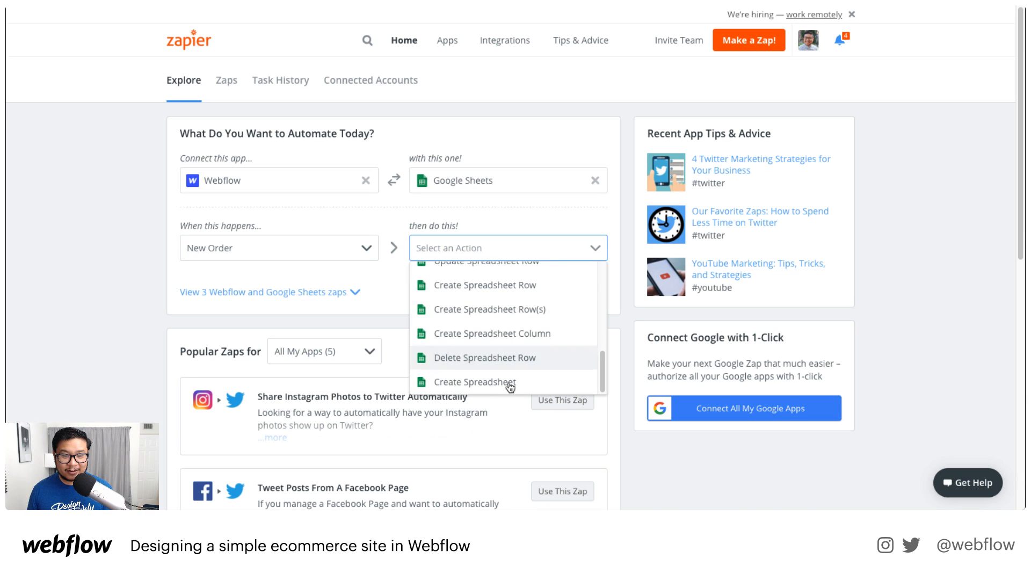
{"action": "scroll", "coordinate": [537, 317], "scroll_direction": "up", "scroll_amount": 1}
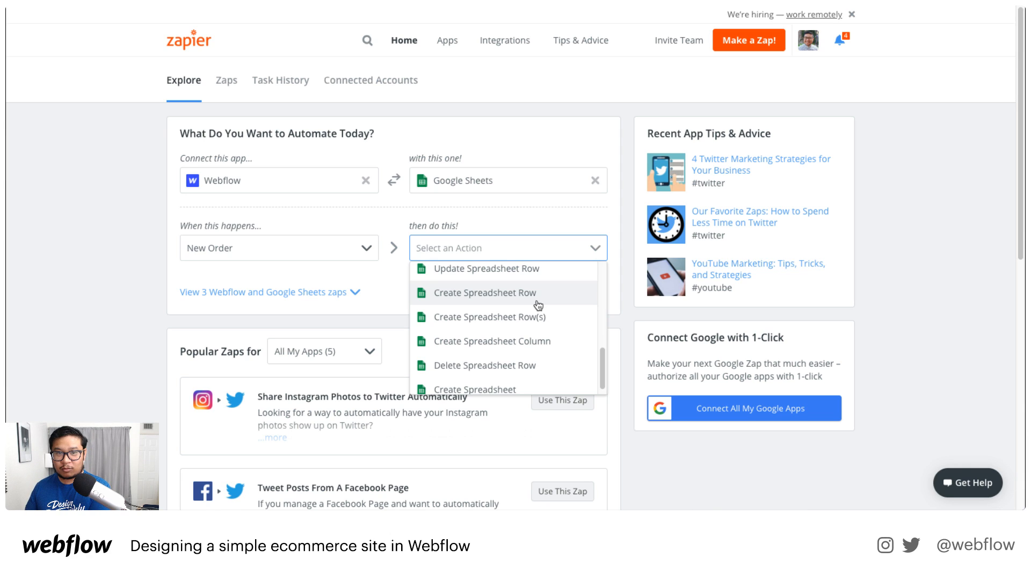
{"action": "left_click", "coordinate": [301, 247]}
{"action": "scroll", "coordinate": [307, 330], "scroll_direction": "down", "scroll_amount": 1}
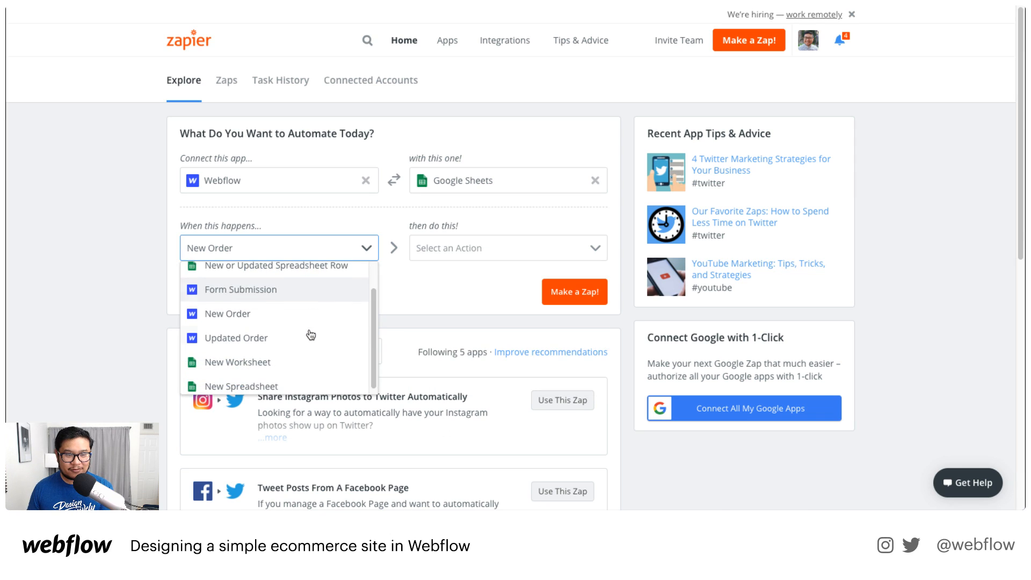
{"action": "scroll", "coordinate": [277, 341], "scroll_direction": "down", "scroll_amount": 1}
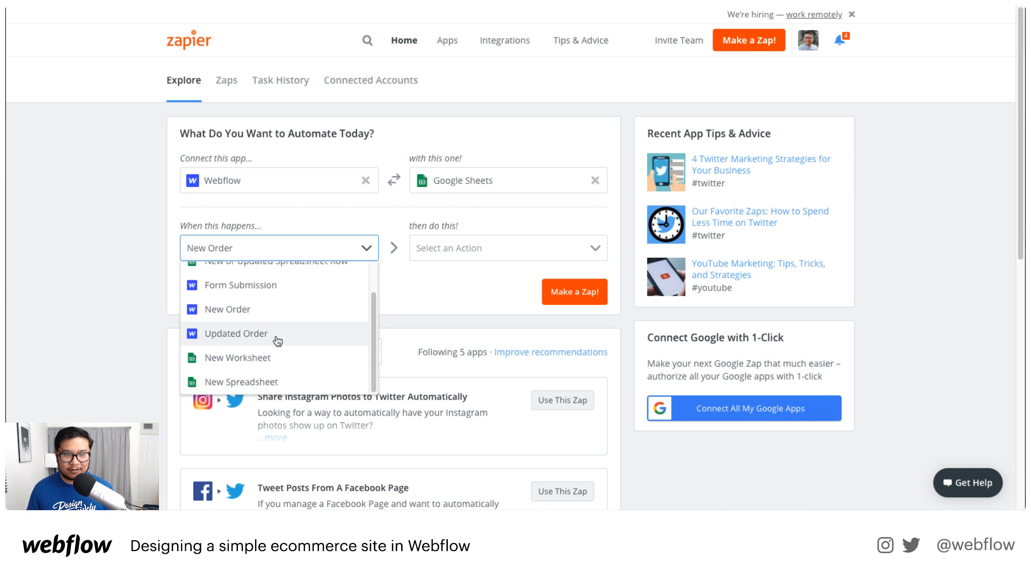
{"action": "left_click", "coordinate": [386, 208]}
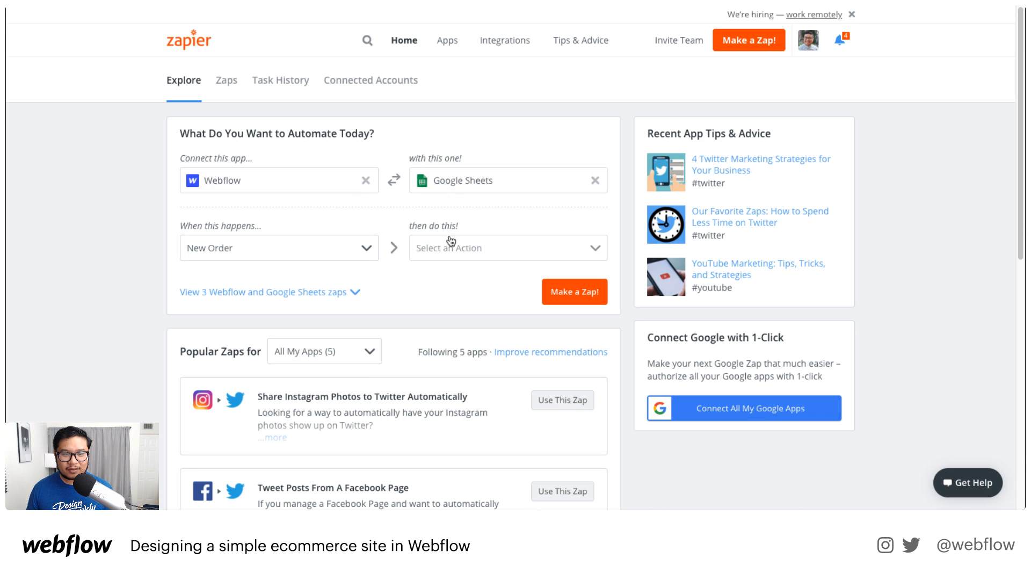
Replace Google Sheets with Burst SMS, found by searching for sms, and select Send SMS as the action.
{"action": "left_click", "coordinate": [466, 181]}
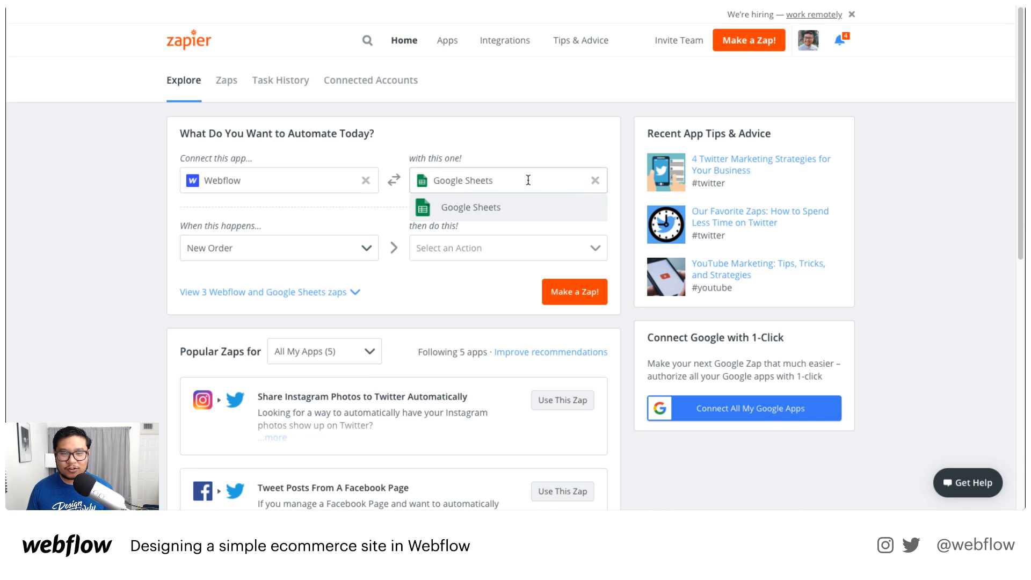
{"action": "left_click", "coordinate": [595, 181]}
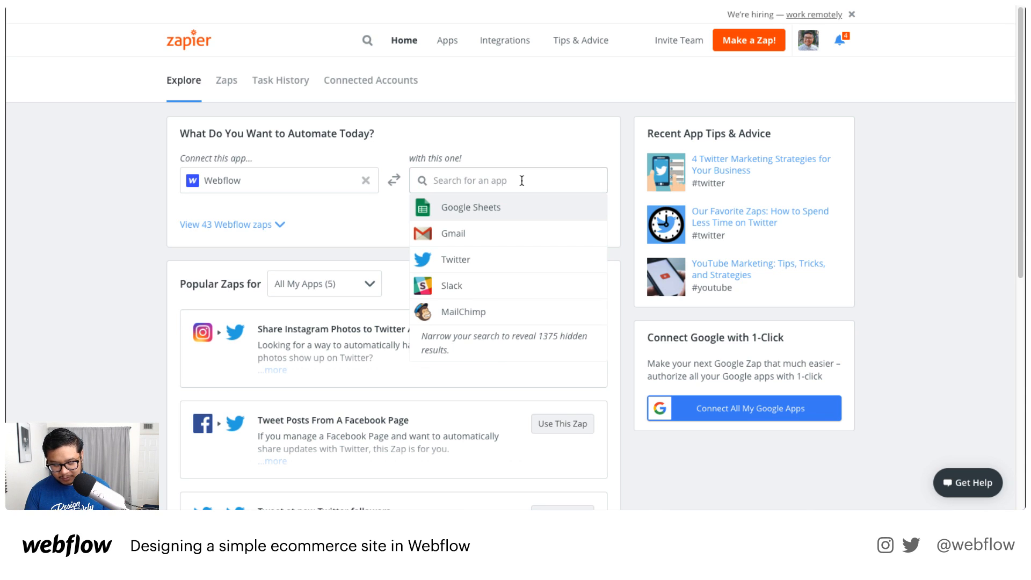
{"action": "type", "text": "sms"}
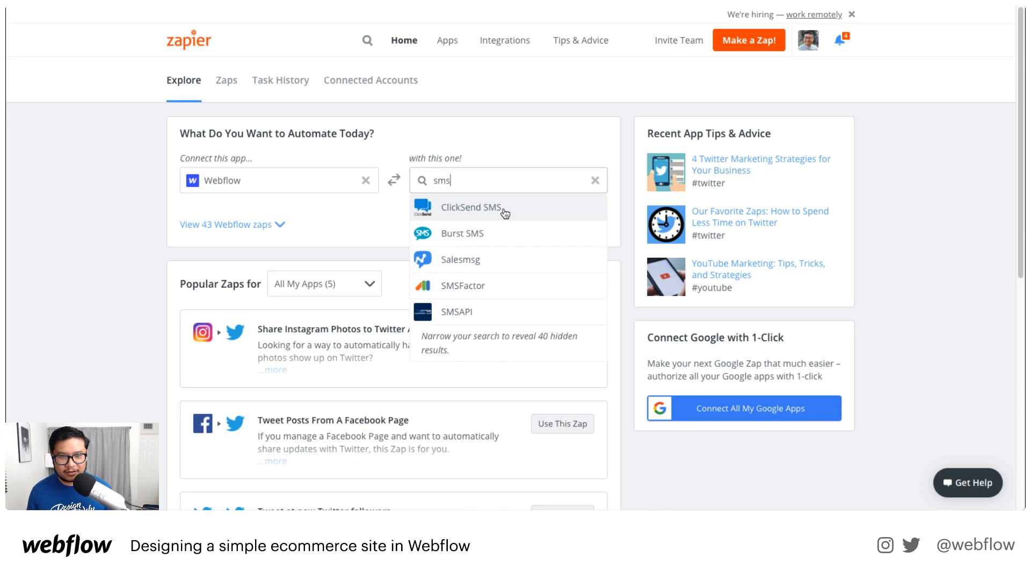
{"action": "left_click", "coordinate": [472, 233]}
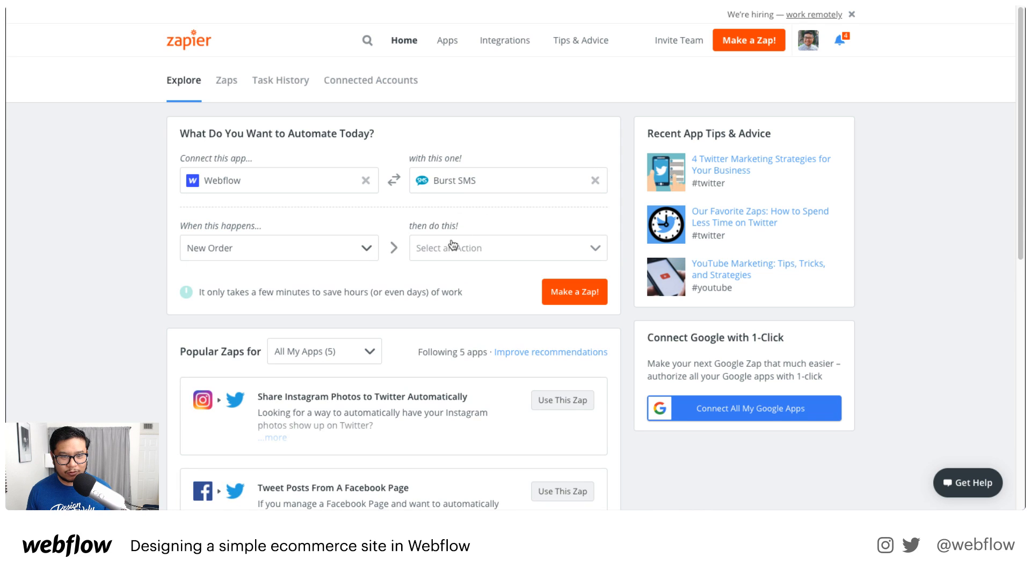
{"action": "left_click", "coordinate": [482, 246]}
{"action": "scroll", "coordinate": [492, 290], "scroll_direction": "down", "scroll_amount": 5}
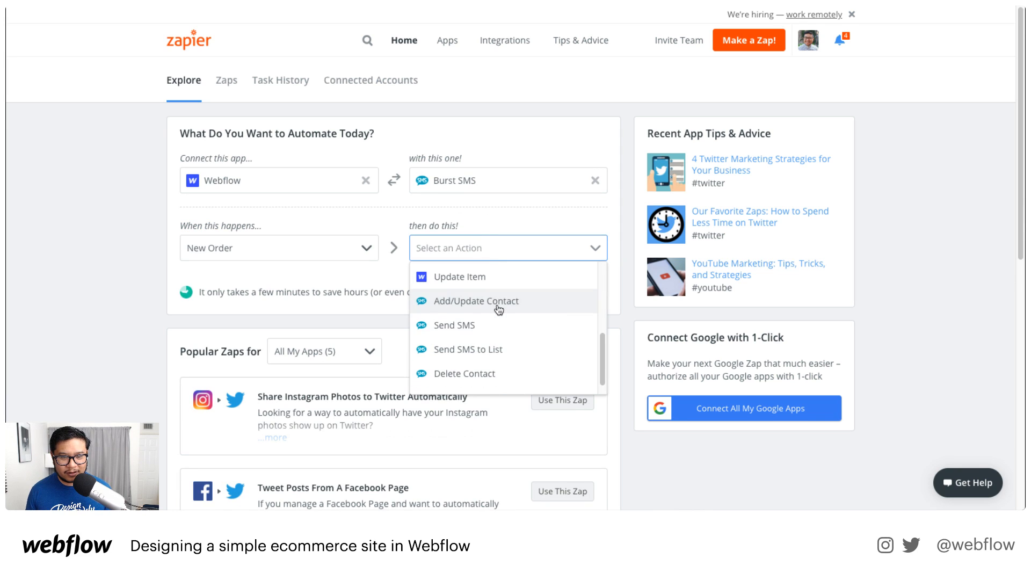
{"action": "left_click", "coordinate": [493, 332]}
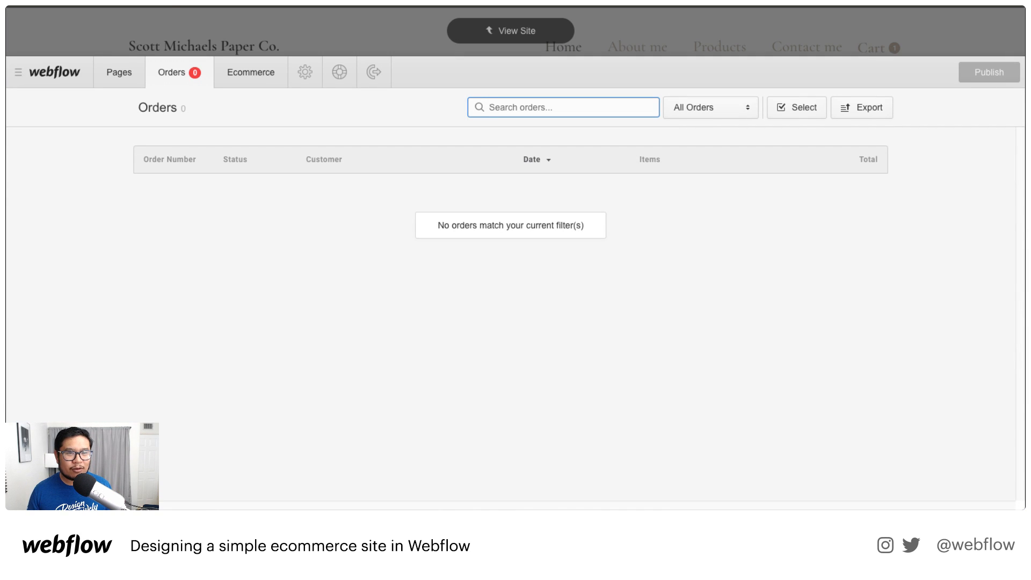
Switch back to the Webflow Editor and leave the Orders area to view the site's home page.
{"action": "left_click", "coordinate": [462, 39]}
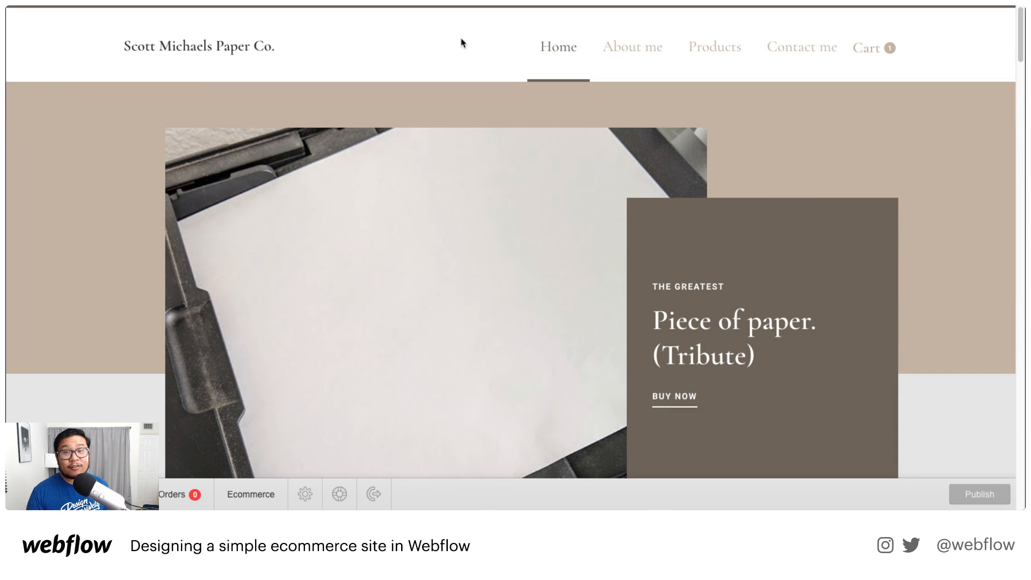